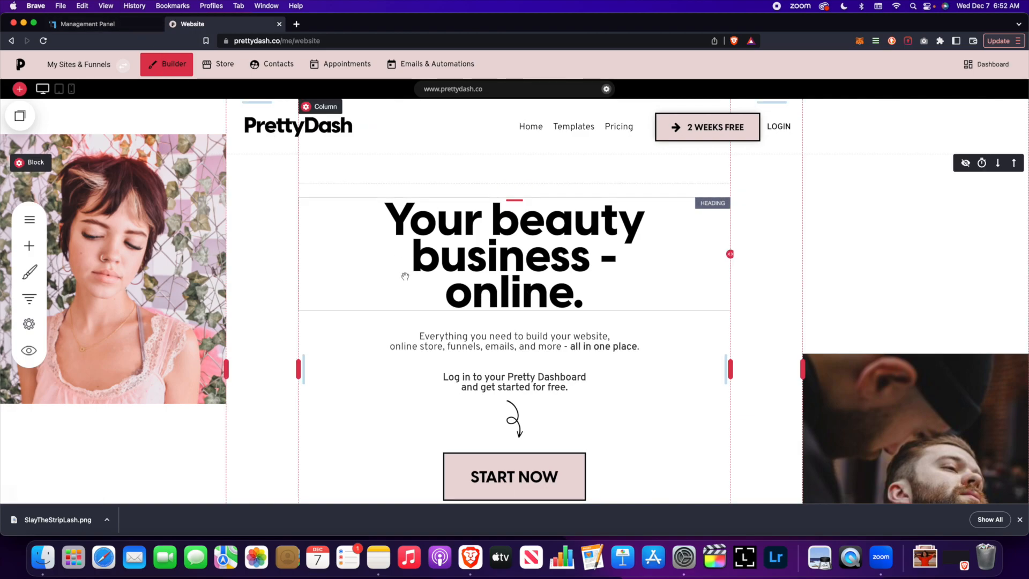
{"action": "left_click", "coordinate": [39, 230]}
{"action": "left_click", "coordinate": [266, 304]}
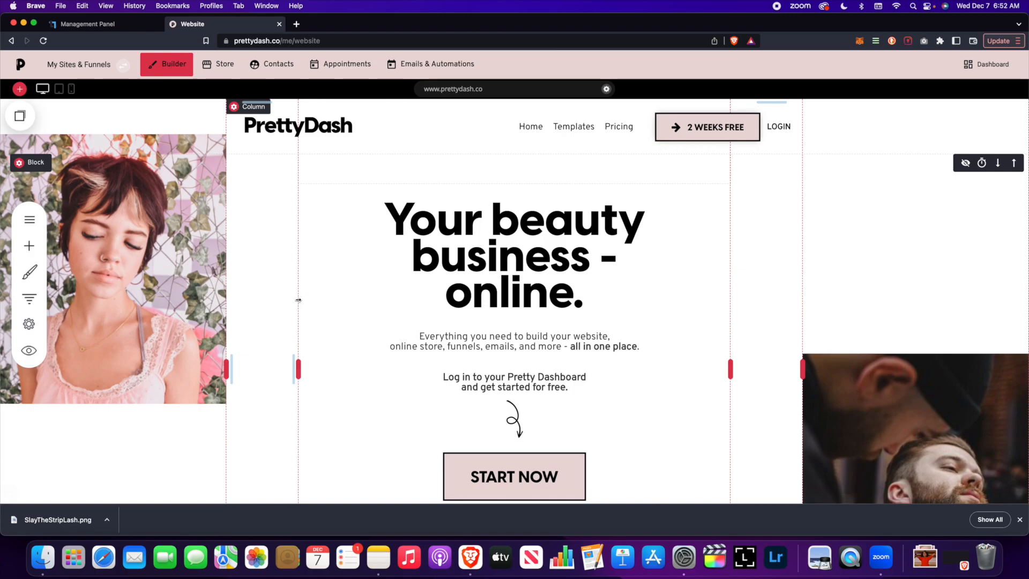
Step: View the store's Orders list and its Products list
{"action": "left_click", "coordinate": [217, 64]}
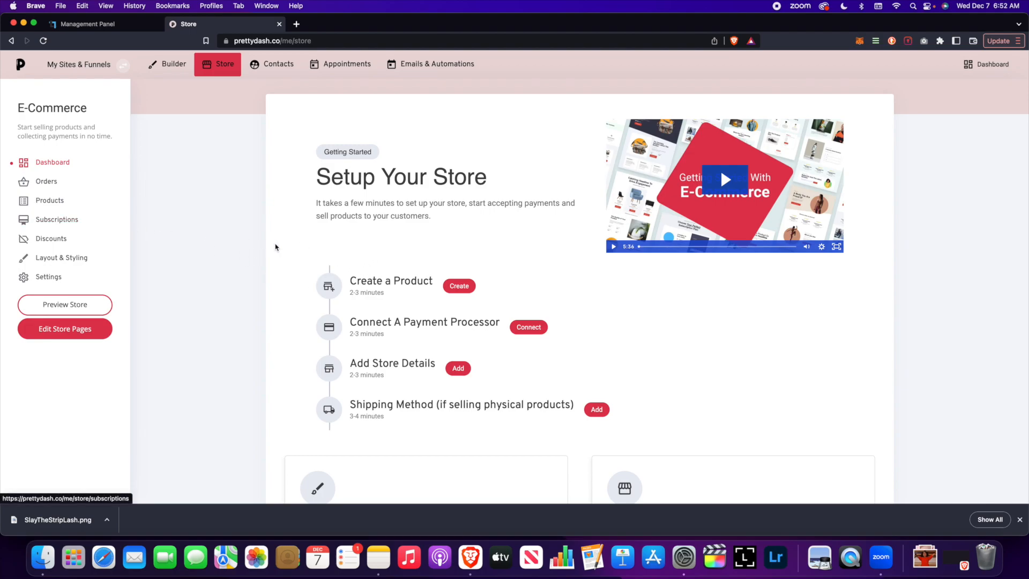
{"action": "left_click", "coordinate": [45, 182]}
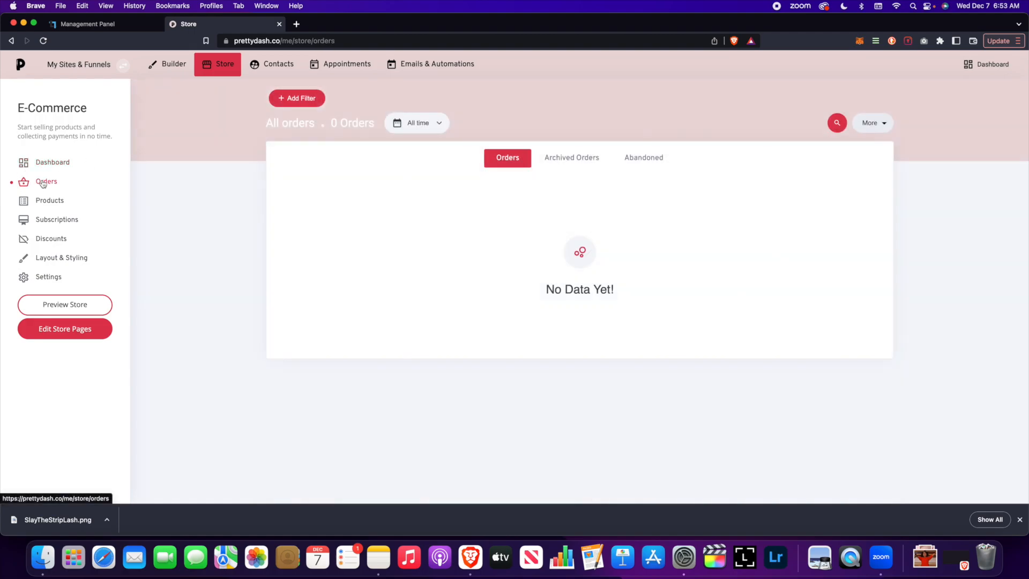
{"action": "left_click", "coordinate": [50, 201]}
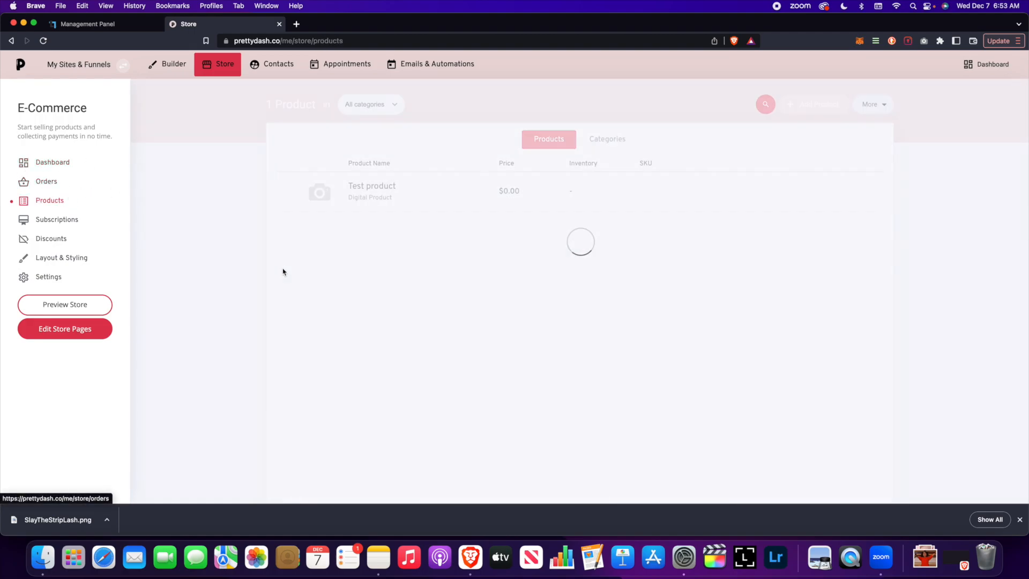
Step: Start a new physical product and look at its subscription billing options without submitting them
{"action": "left_click", "coordinate": [804, 107]}
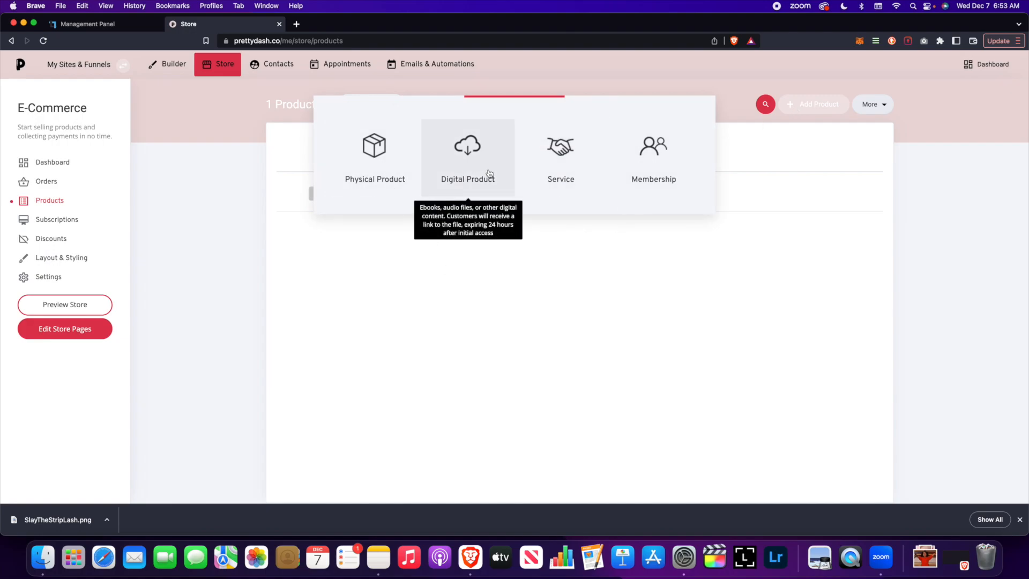
{"action": "left_click", "coordinate": [383, 172]}
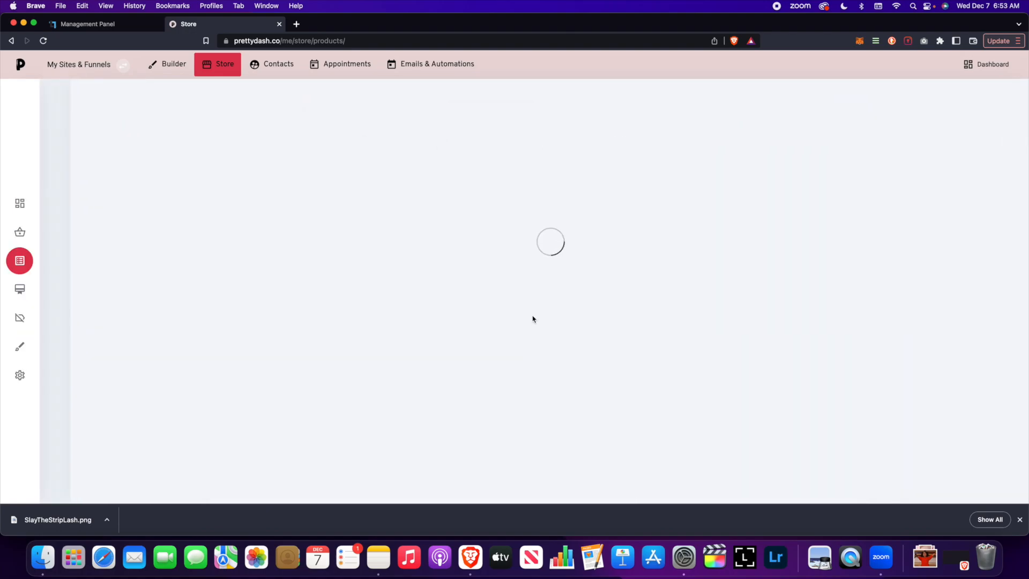
{"action": "scroll", "coordinate": [394, 290], "scroll_direction": "down", "scroll_amount": 5}
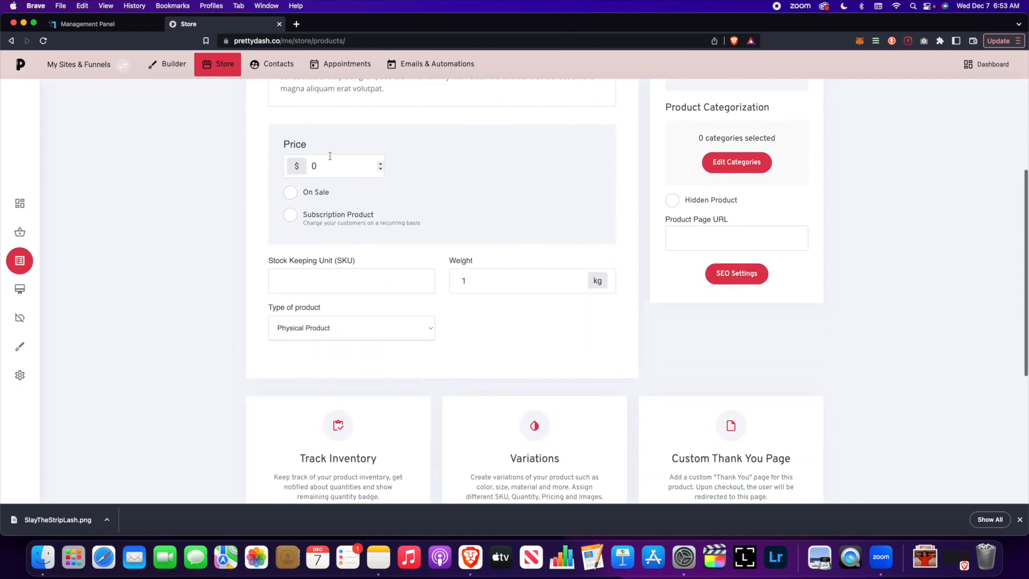
{"action": "left_click", "coordinate": [290, 193]}
{"action": "left_click", "coordinate": [290, 215]}
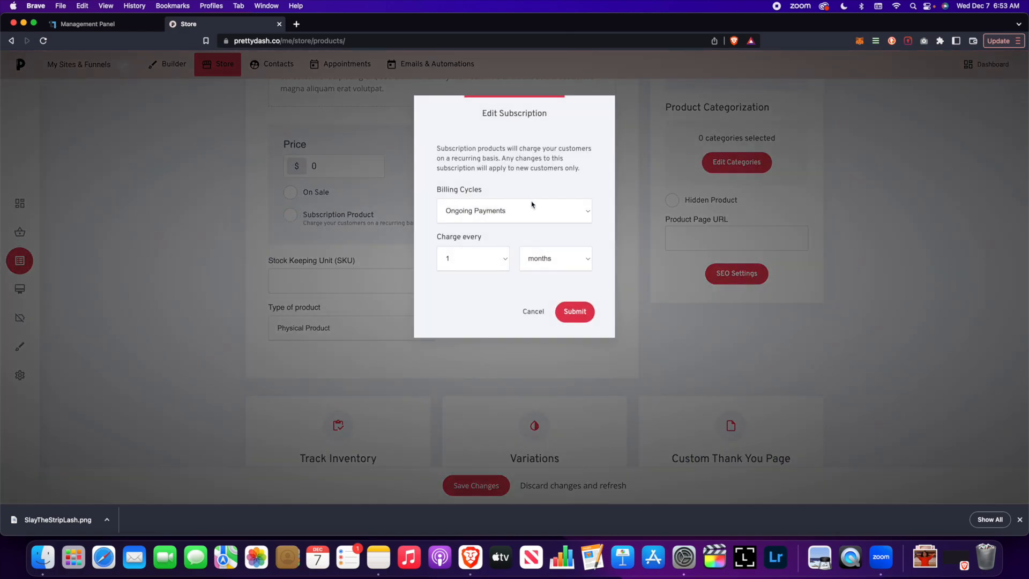
{"action": "left_click", "coordinate": [533, 311]}
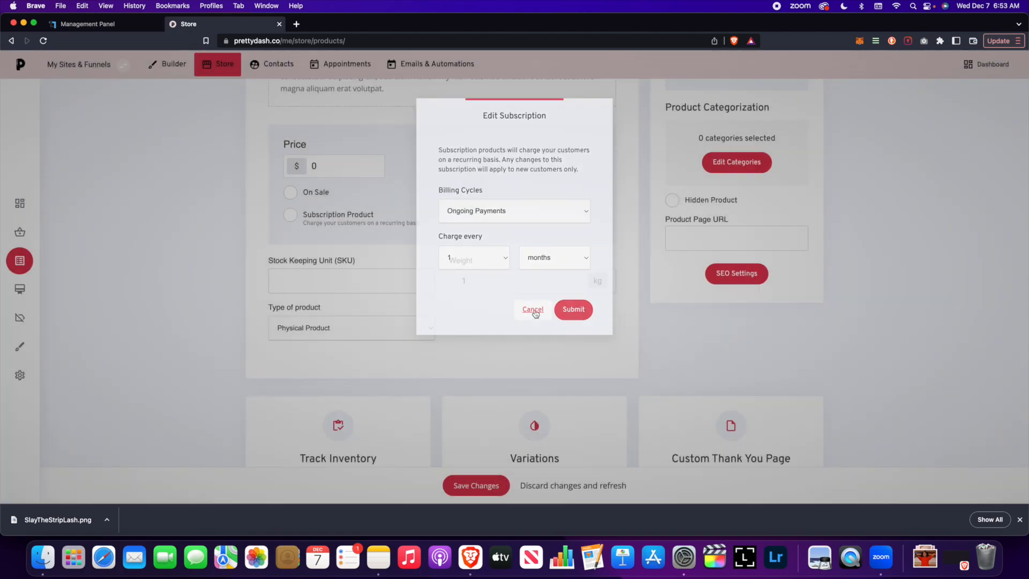
Step: Enable the Custom Thank You Page for the product and look at the redirect link choices without selecting one
{"action": "scroll", "coordinate": [428, 289], "scroll_direction": "down", "scroll_amount": 5}
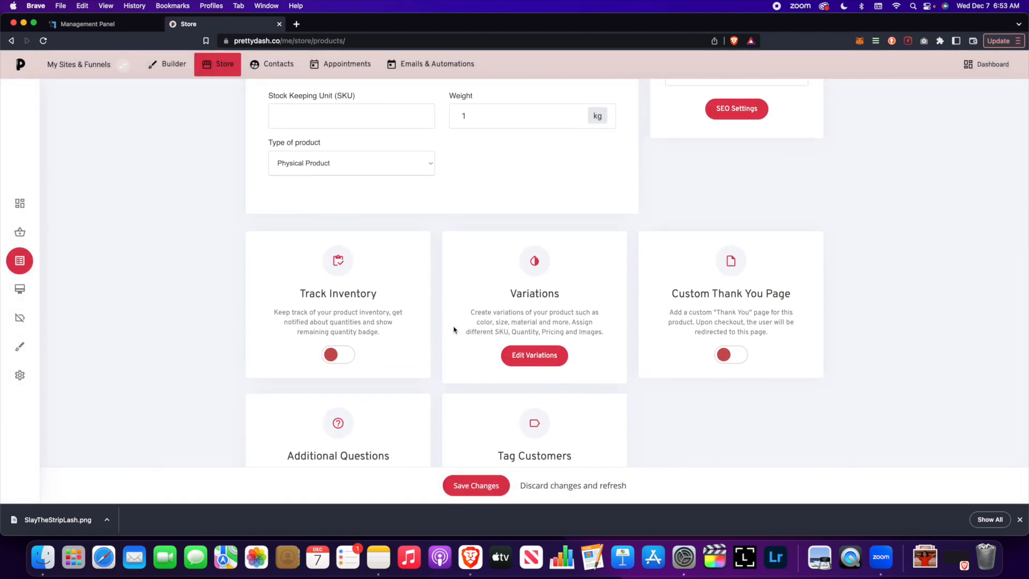
{"action": "scroll", "coordinate": [659, 313], "scroll_direction": "down", "scroll_amount": 3}
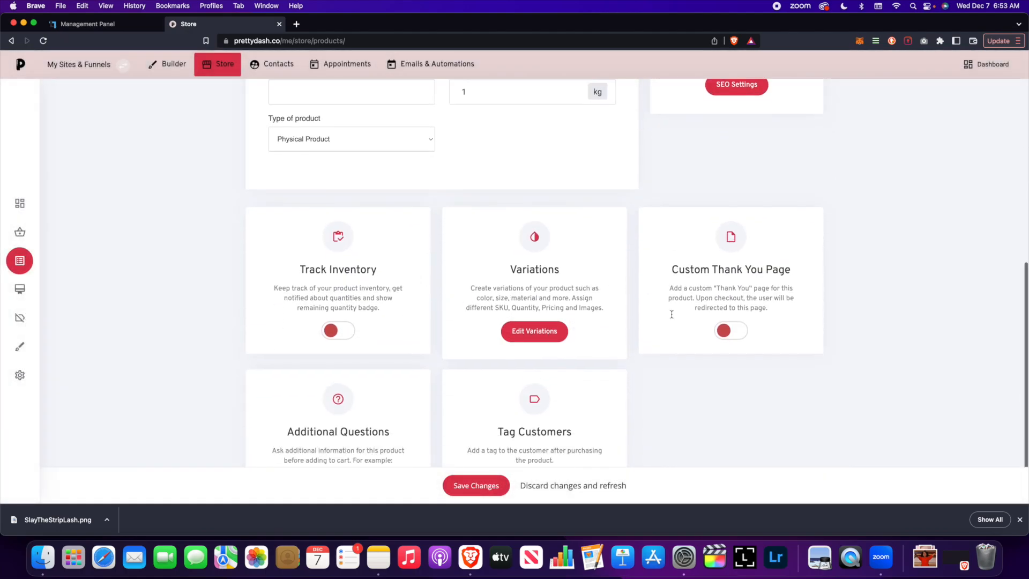
{"action": "left_click", "coordinate": [732, 268]}
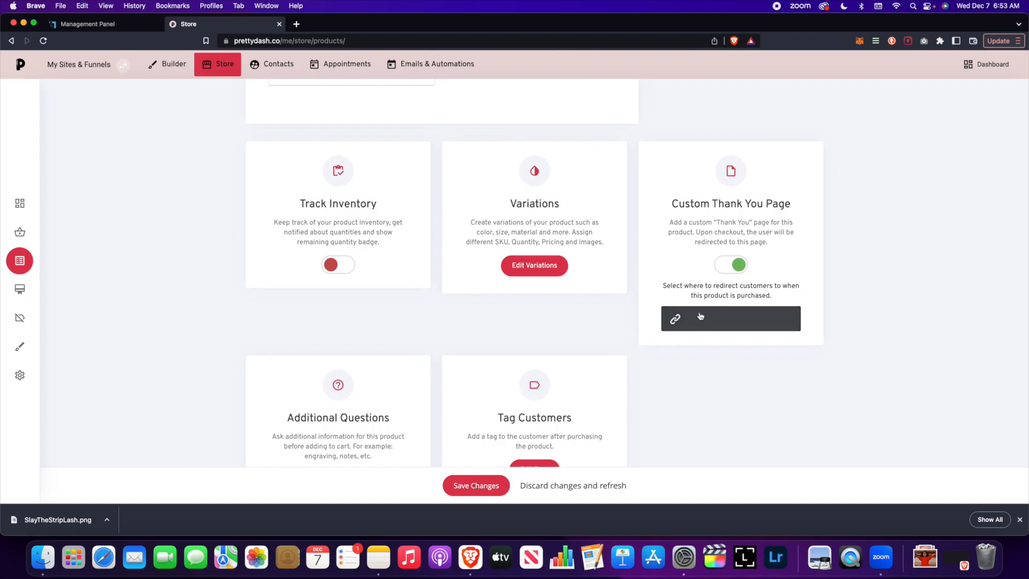
{"action": "left_click", "coordinate": [771, 317]}
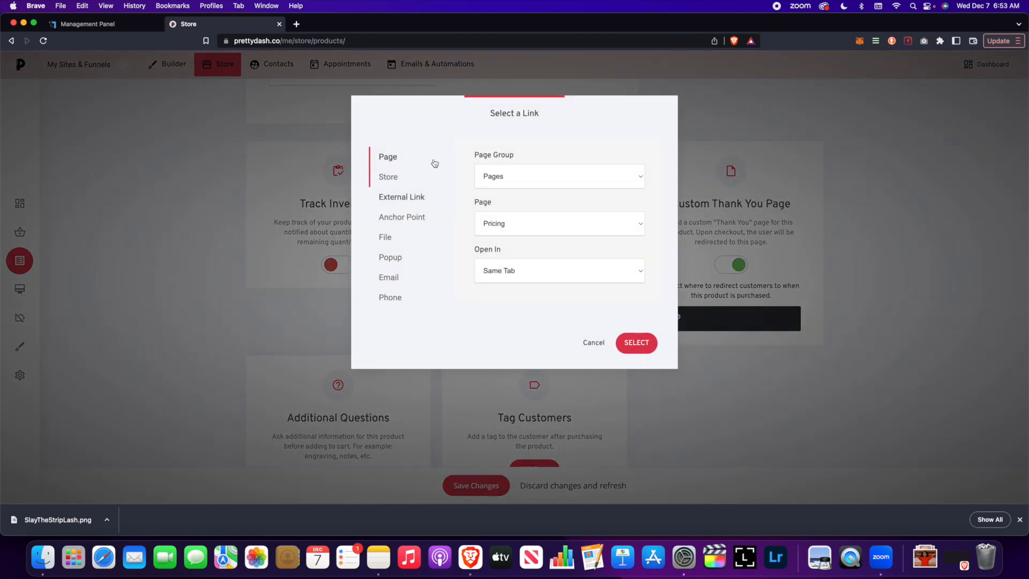
{"action": "left_click", "coordinate": [593, 342]}
Step: Review the product's Additional Questions and Tag Customers options
{"action": "scroll", "coordinate": [507, 429], "scroll_direction": "down", "scroll_amount": 2}
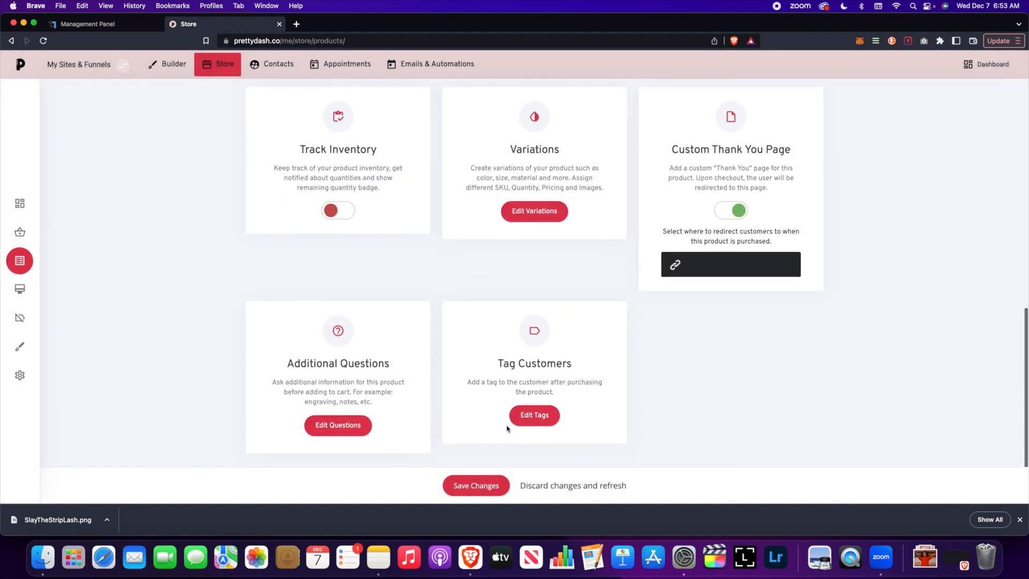
{"action": "scroll", "coordinate": [447, 306], "scroll_direction": "down", "scroll_amount": 1}
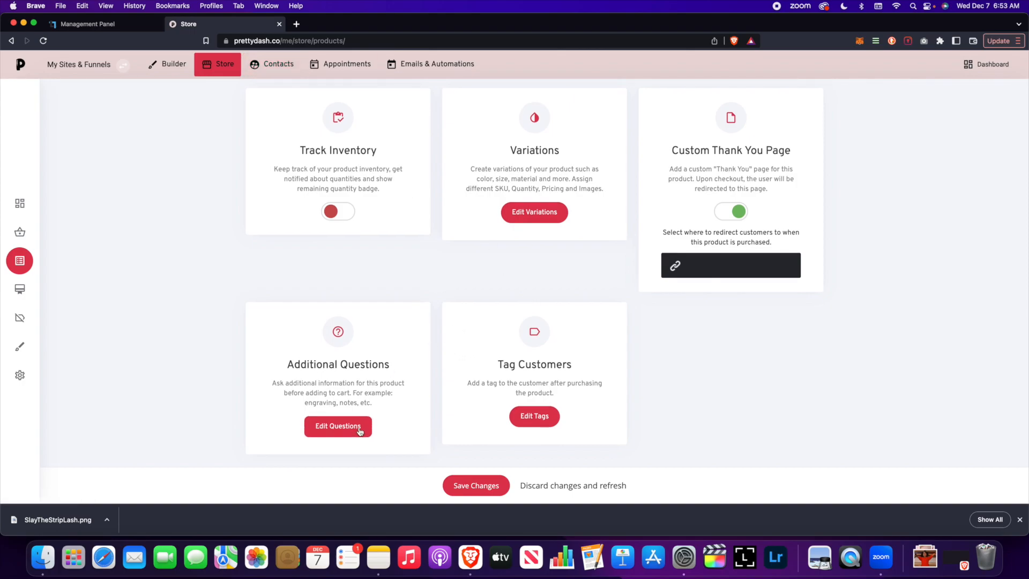
{"action": "scroll", "coordinate": [359, 429], "scroll_direction": "up", "scroll_amount": 1}
{"action": "scroll", "coordinate": [372, 392], "scroll_direction": "up", "scroll_amount": 1}
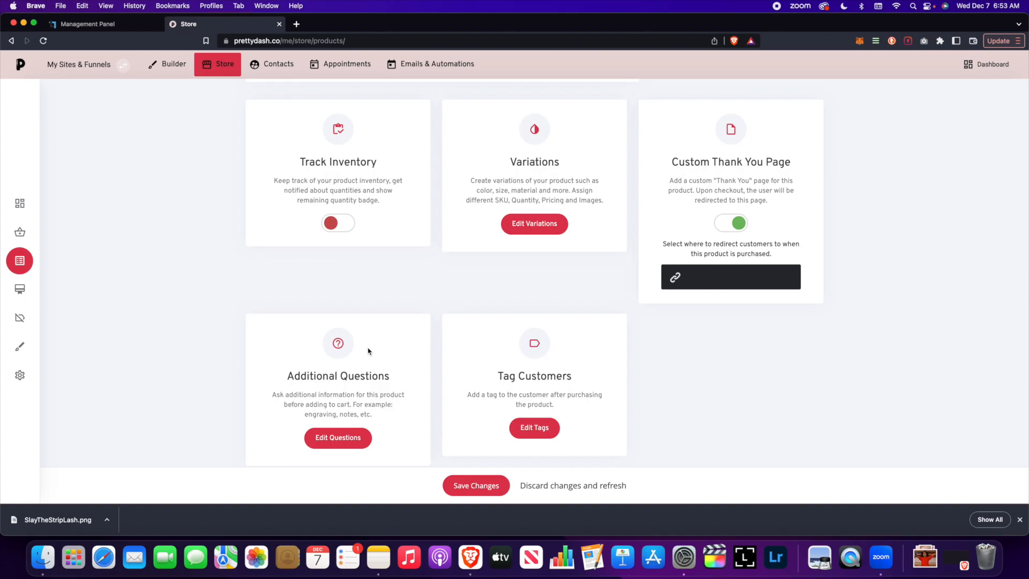
Step: Toggle the Hidden Product option on and back off for the new product
{"action": "scroll", "coordinate": [367, 350], "scroll_direction": "up", "scroll_amount": 10}
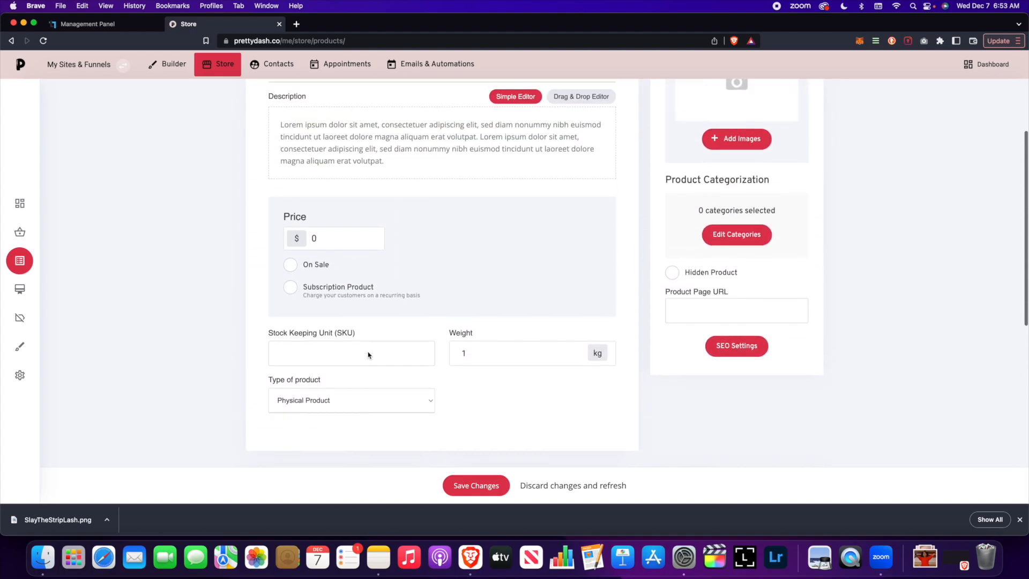
{"action": "left_click", "coordinate": [673, 277]}
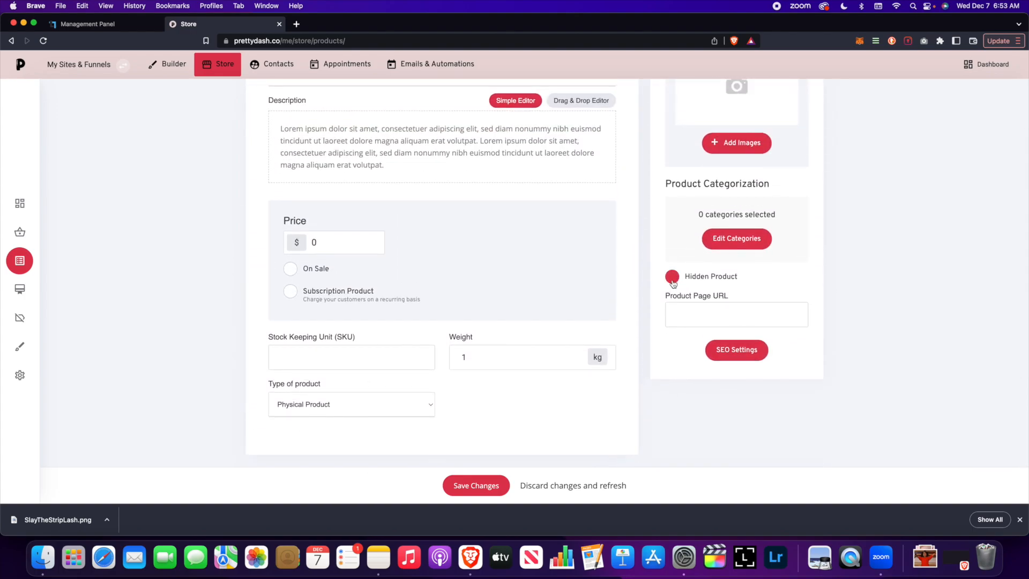
{"action": "left_click", "coordinate": [673, 279]}
{"action": "left_click", "coordinate": [664, 279]}
{"action": "left_click", "coordinate": [663, 280]}
{"action": "left_click", "coordinate": [672, 277]}
Step: Switch the product description to the Drag & Drop Editor and browse the widgets that can be added
{"action": "scroll", "coordinate": [652, 282], "scroll_direction": "up", "scroll_amount": 3}
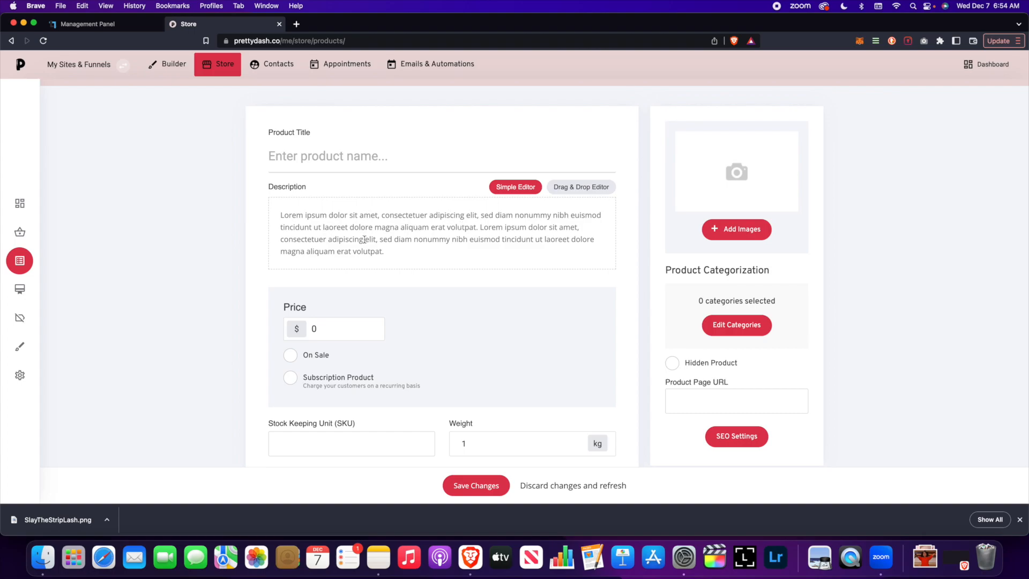
{"action": "left_click_drag", "start_coordinate": [393, 233], "coordinate": [323, 227]}
{"action": "left_click", "coordinate": [399, 253]}
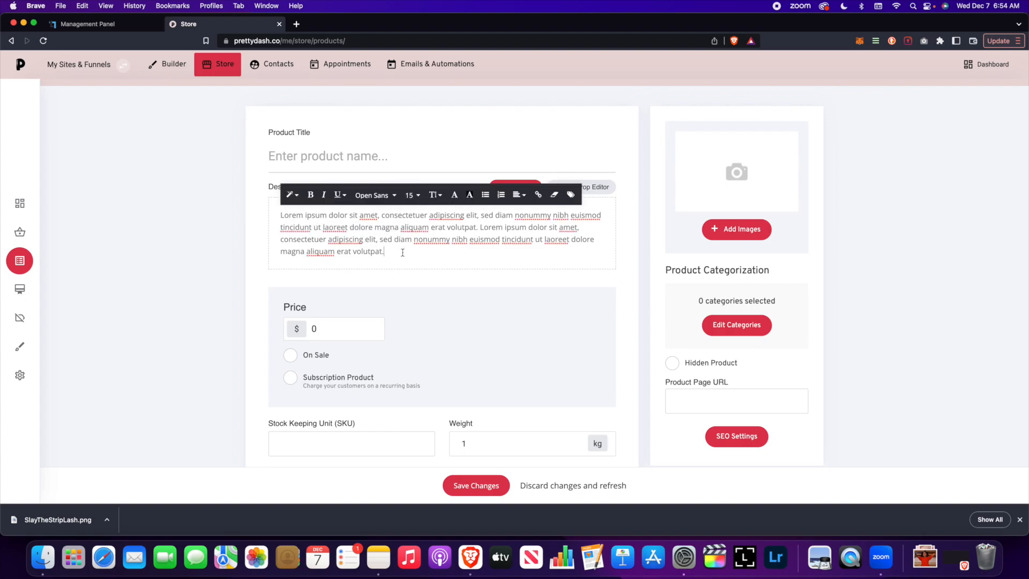
{"action": "left_click", "coordinate": [590, 189]}
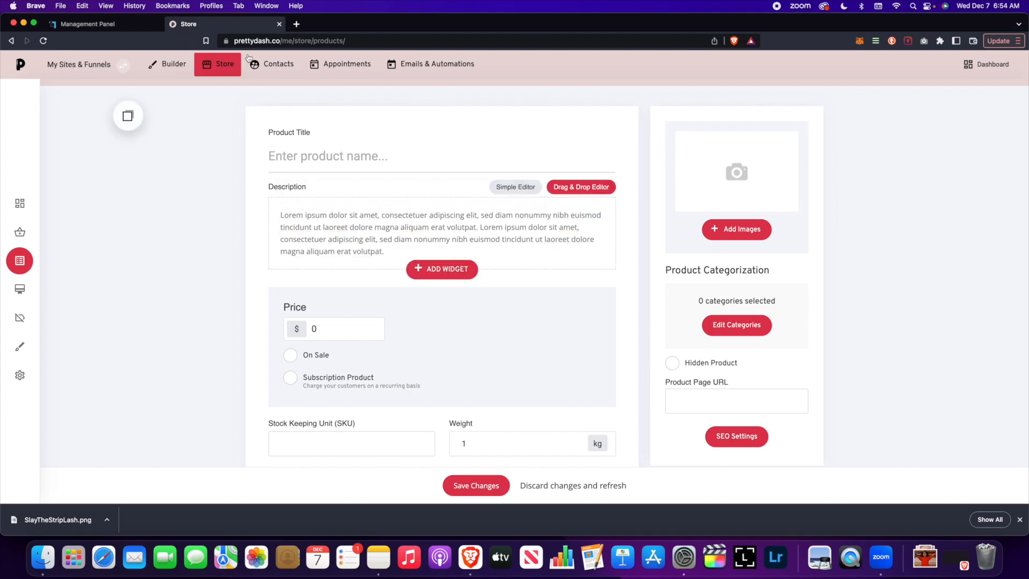
{"action": "left_click", "coordinate": [449, 269]}
{"action": "scroll", "coordinate": [171, 258], "scroll_direction": "down", "scroll_amount": 10}
{"action": "scroll", "coordinate": [171, 257], "scroll_direction": "up", "scroll_amount": 10}
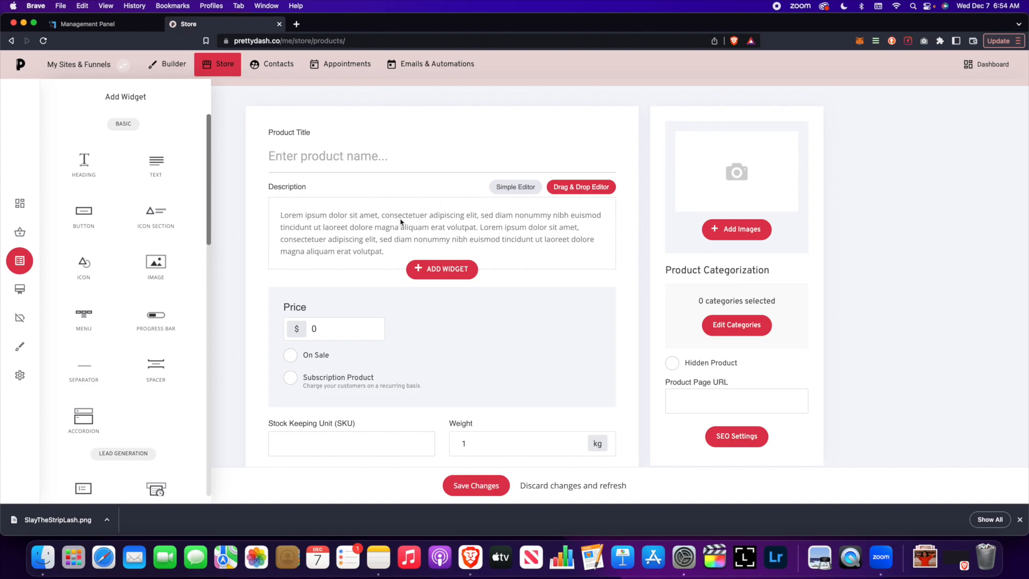
Step: Leave the unsaved product and view the store's Subscriptions and Discounts pages
{"action": "left_click", "coordinate": [217, 64]}
{"action": "left_click", "coordinate": [478, 266]}
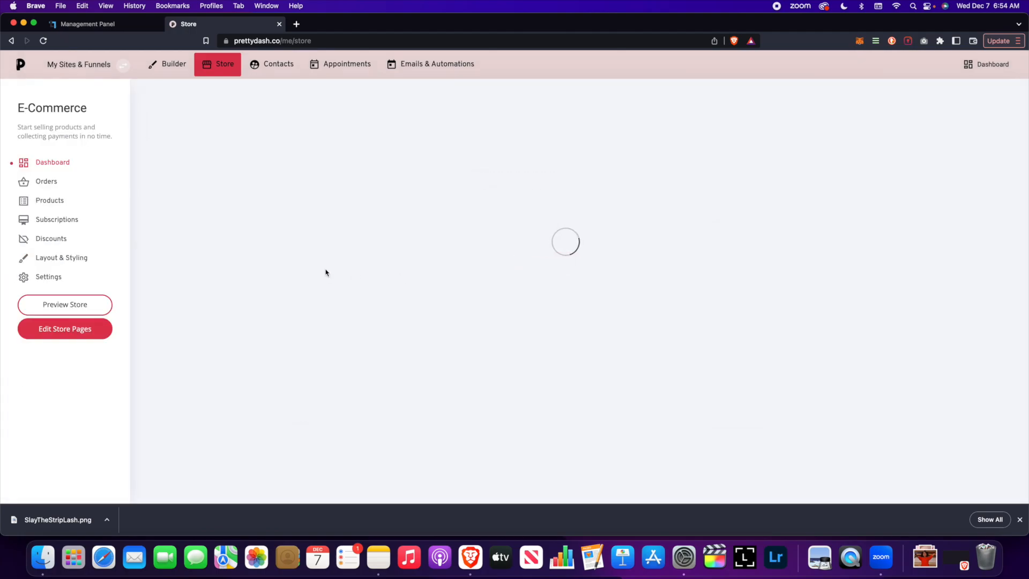
{"action": "left_click", "coordinate": [56, 221]}
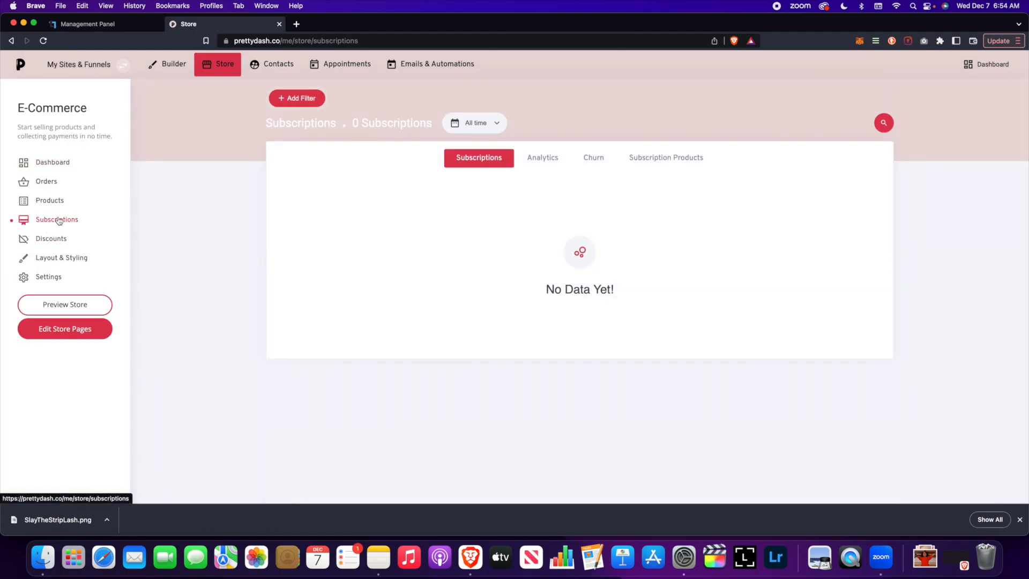
{"action": "left_click", "coordinate": [54, 239]}
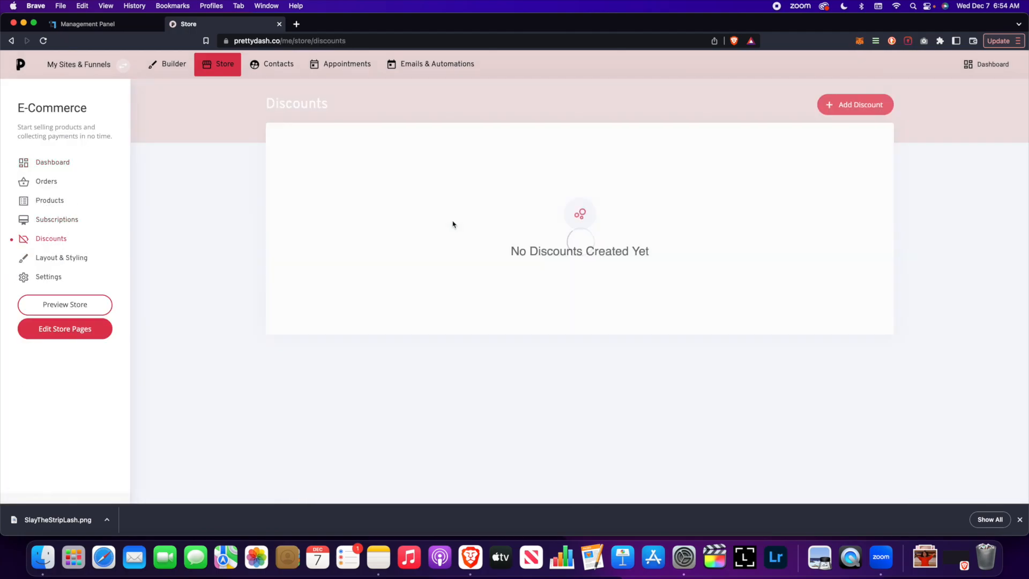
Step: Review the Store Layout & Styling options, from the product page layout through to Cart Quick View
{"action": "left_click", "coordinate": [56, 257]}
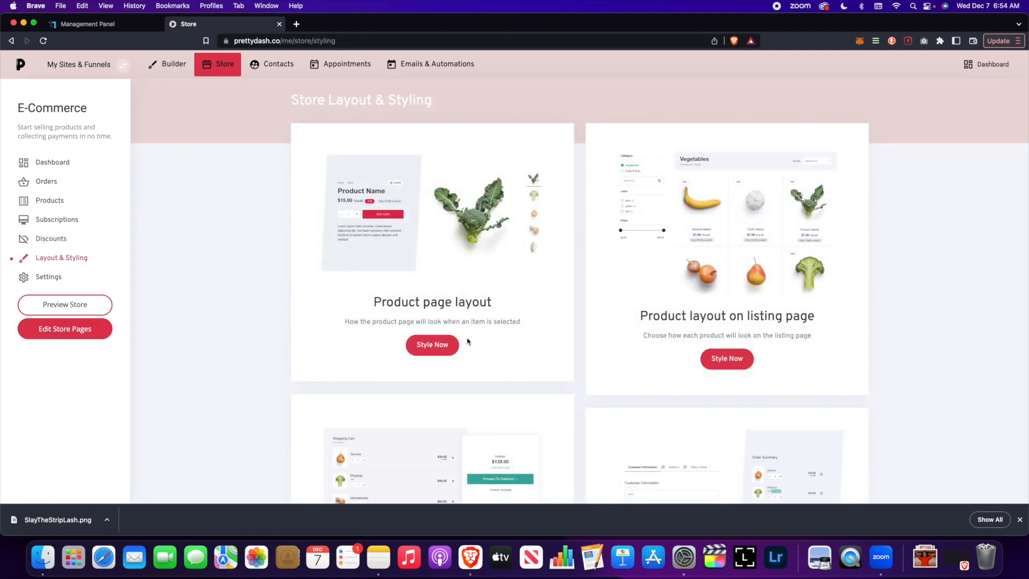
{"action": "scroll", "coordinate": [733, 295], "scroll_direction": "down", "scroll_amount": 3}
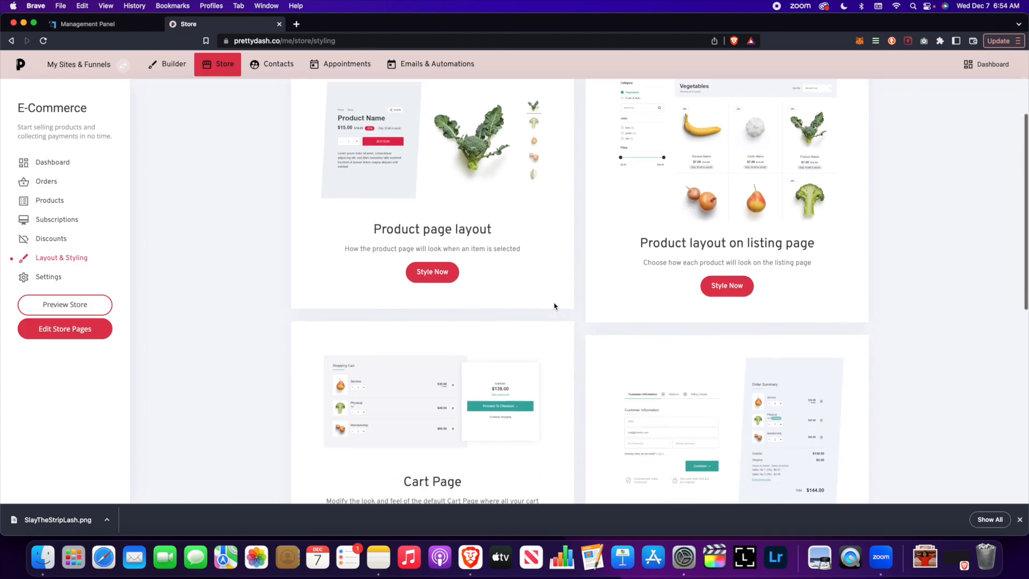
{"action": "scroll", "coordinate": [643, 178], "scroll_direction": "up", "scroll_amount": 3}
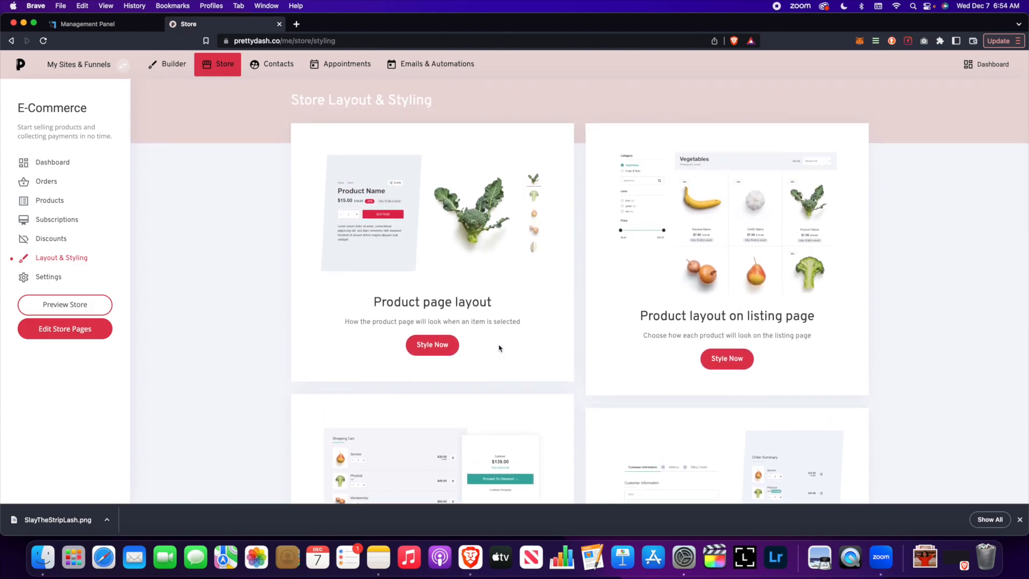
{"action": "scroll", "coordinate": [501, 347], "scroll_direction": "down", "scroll_amount": 4}
{"action": "scroll", "coordinate": [498, 407], "scroll_direction": "down", "scroll_amount": 6}
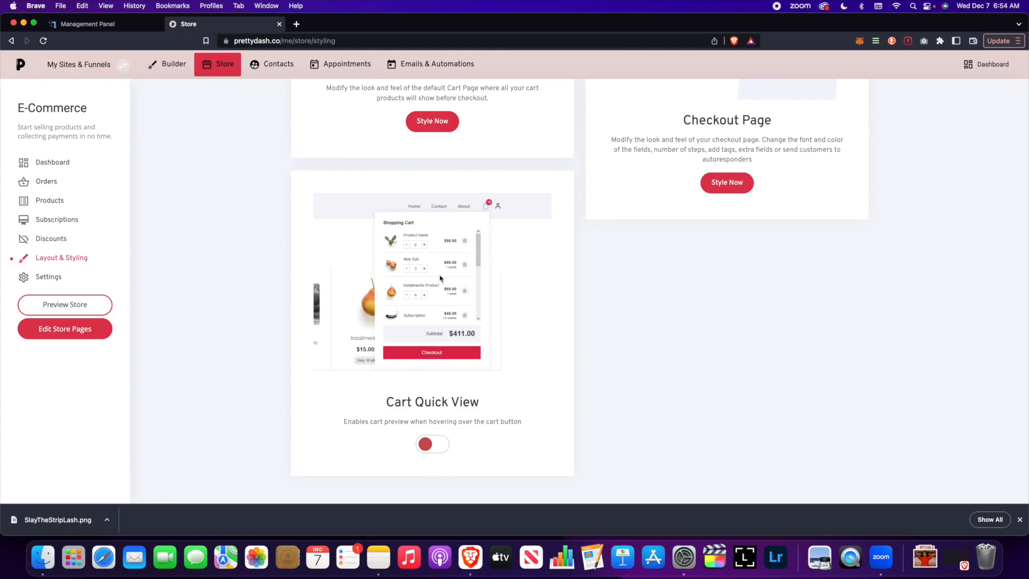
{"action": "scroll", "coordinate": [510, 370], "scroll_direction": "up", "scroll_amount": 9}
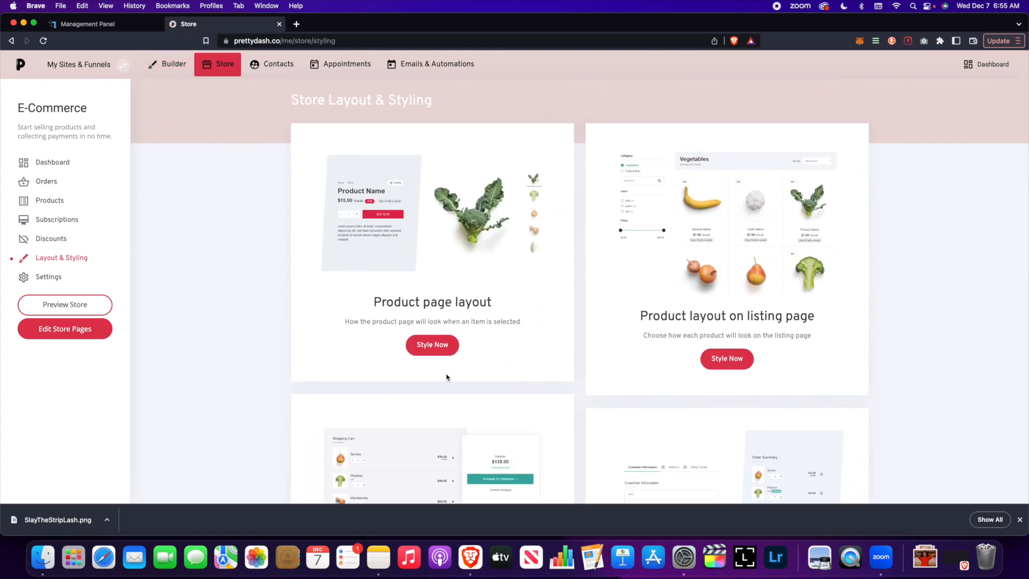
Step: Open the store's payment settings and browse the payment providers available to add
{"action": "left_click", "coordinate": [24, 276]}
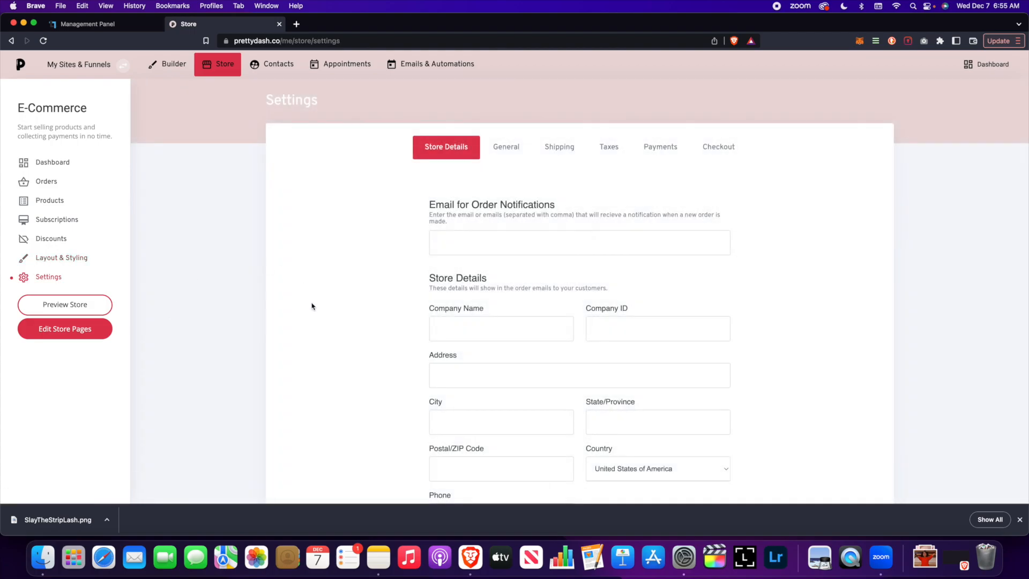
{"action": "left_click", "coordinate": [660, 147]}
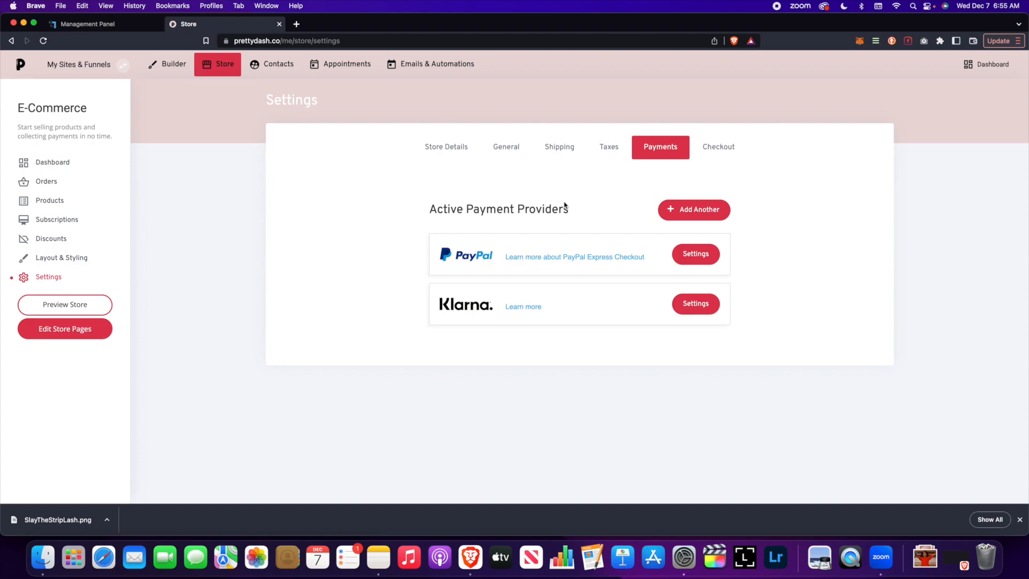
{"action": "left_click", "coordinate": [716, 210]}
{"action": "scroll", "coordinate": [488, 293], "scroll_direction": "down", "scroll_amount": 10}
{"action": "scroll", "coordinate": [491, 292], "scroll_direction": "up", "scroll_amount": 10}
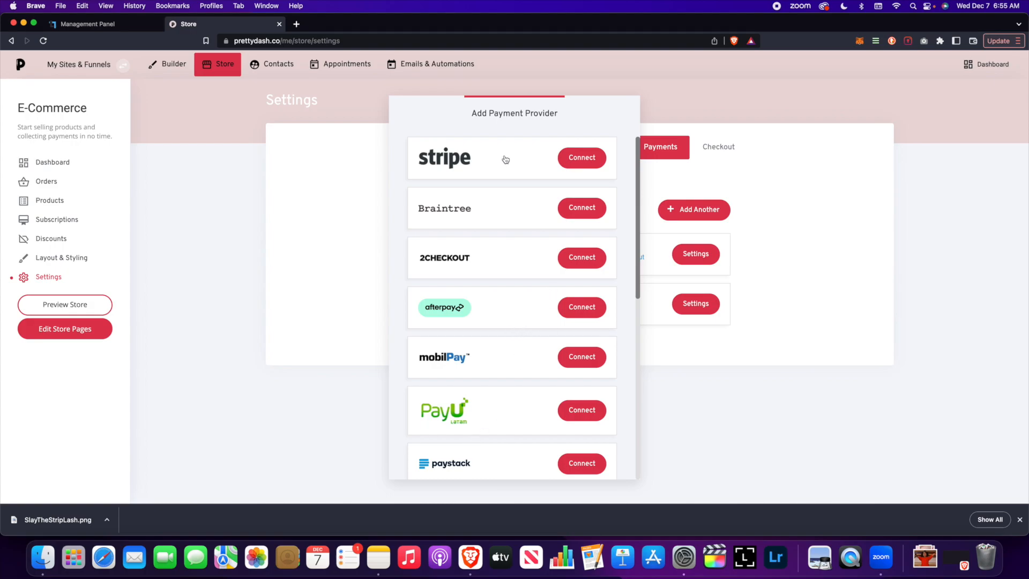
{"action": "scroll", "coordinate": [464, 333], "scroll_direction": "down", "scroll_amount": 8}
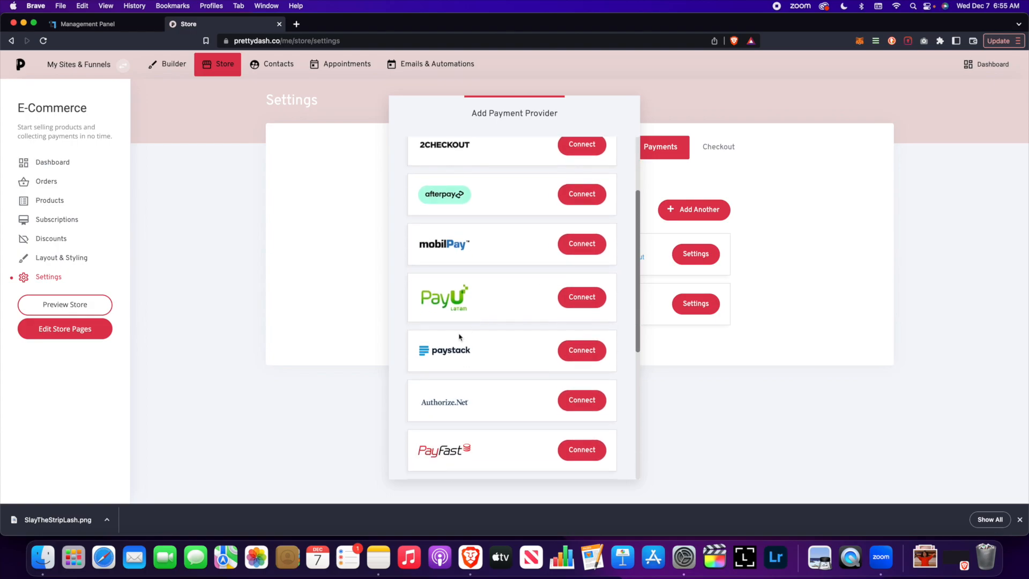
{"action": "scroll", "coordinate": [517, 383], "scroll_direction": "up", "scroll_amount": 4}
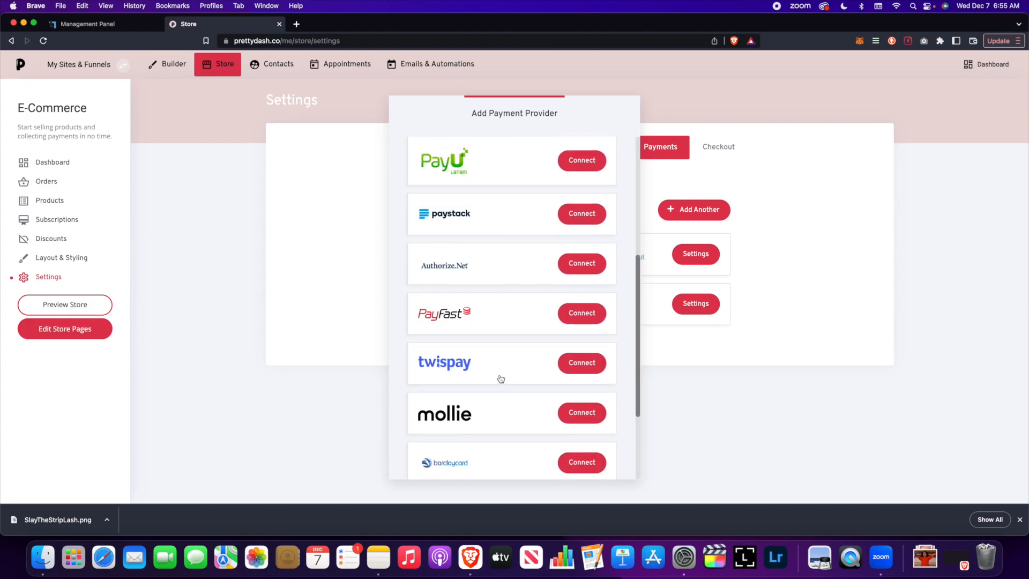
Step: Close the payment provider list and review the store's Checkout policies, Shipping options and Store Details settings
{"action": "scroll", "coordinate": [501, 378], "scroll_direction": "down", "scroll_amount": 5}
{"action": "left_click", "coordinate": [775, 356]}
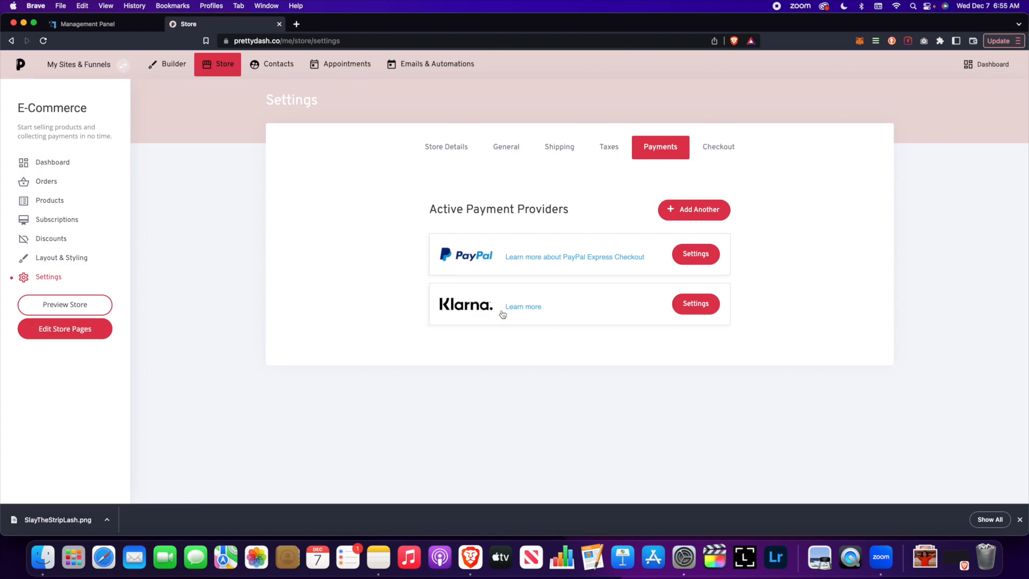
{"action": "left_click", "coordinate": [718, 146]}
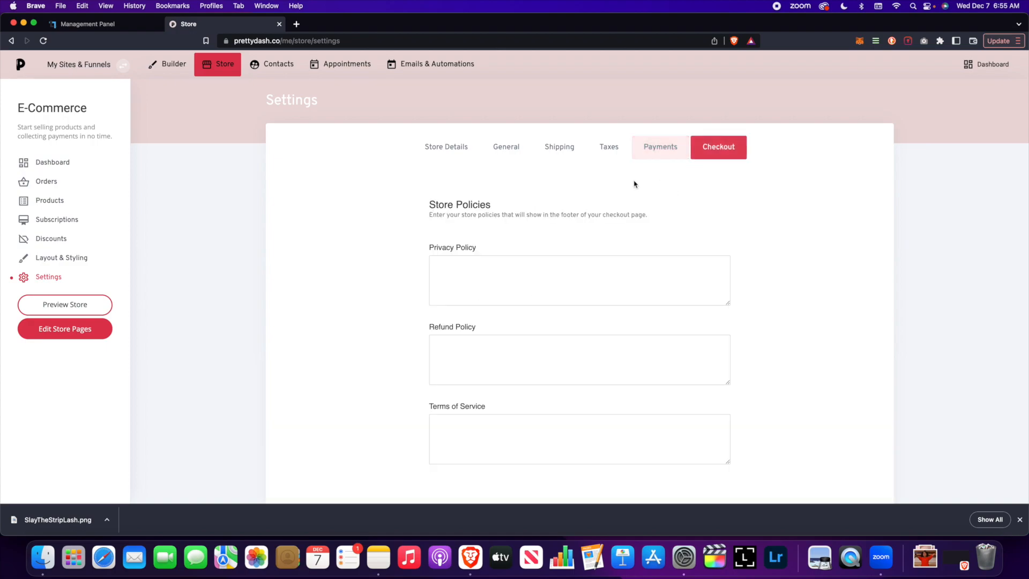
{"action": "scroll", "coordinate": [485, 359], "scroll_direction": "down", "scroll_amount": 1}
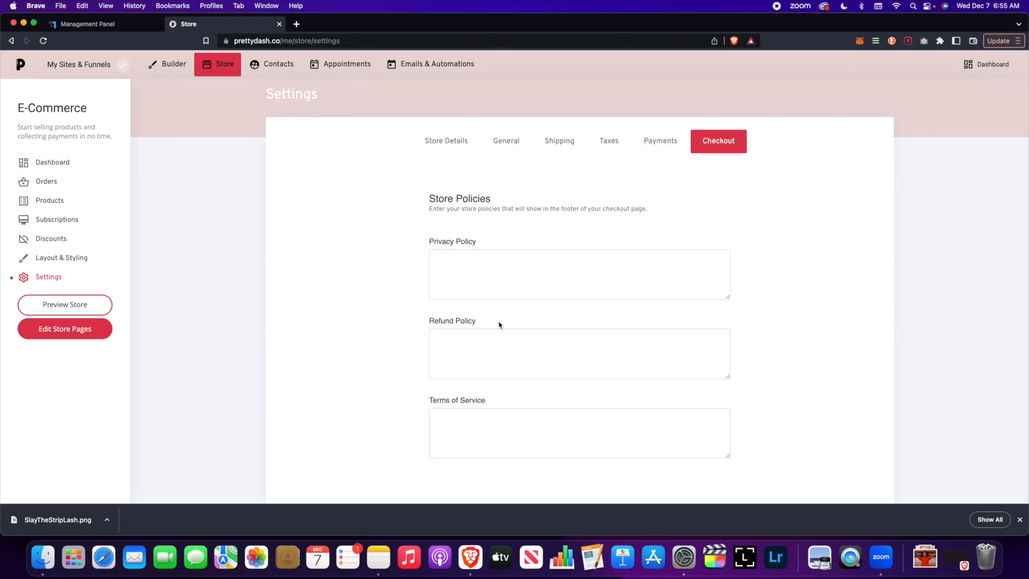
{"action": "left_click", "coordinate": [558, 141]}
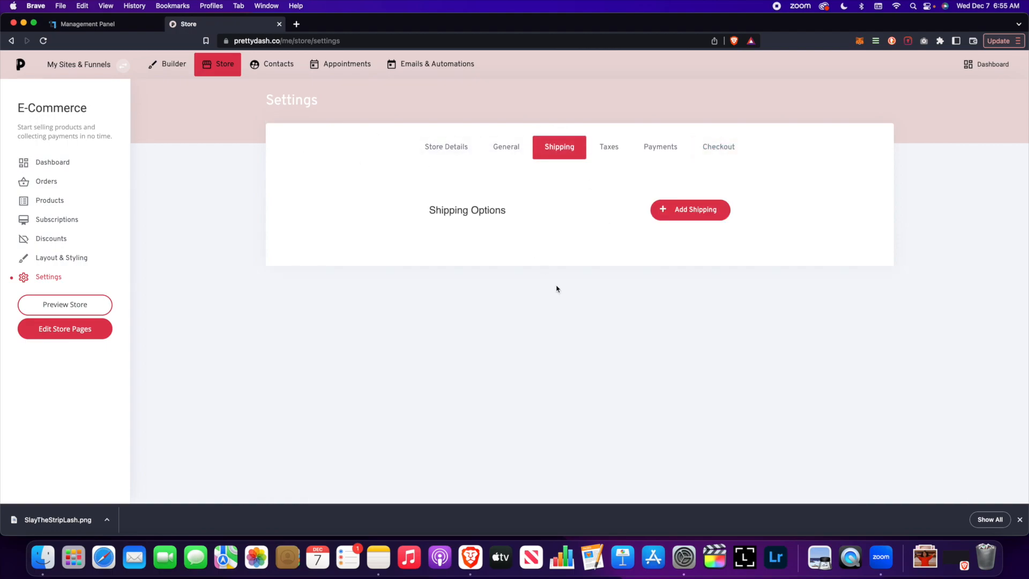
{"action": "left_click", "coordinate": [464, 153]}
{"action": "scroll", "coordinate": [251, 244], "scroll_direction": "down", "scroll_amount": 3}
{"action": "scroll", "coordinate": [251, 244], "scroll_direction": "up", "scroll_amount": 3}
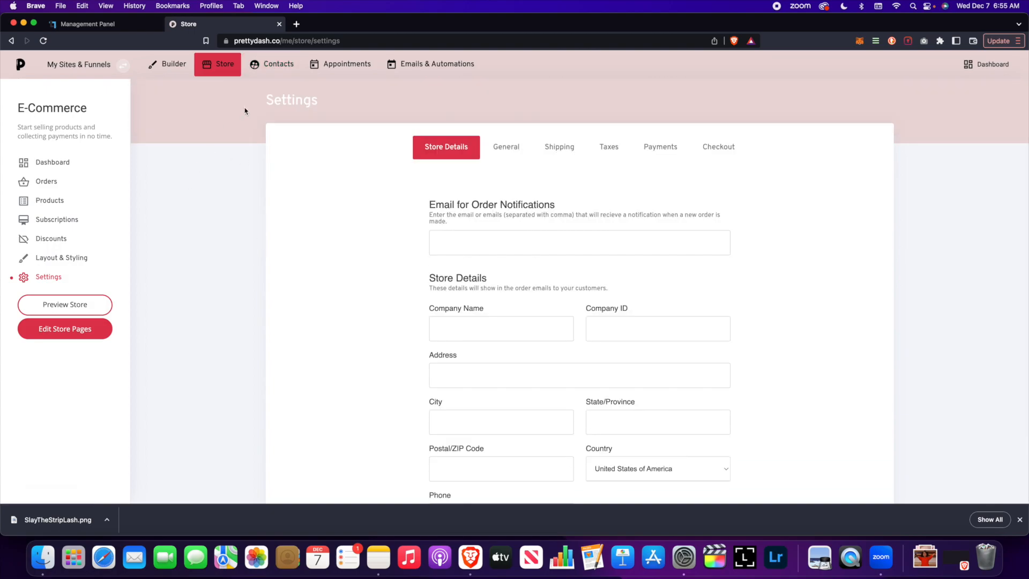
Step: View the contacts list along with the Basic Members and All Members groups
{"action": "left_click", "coordinate": [273, 65]}
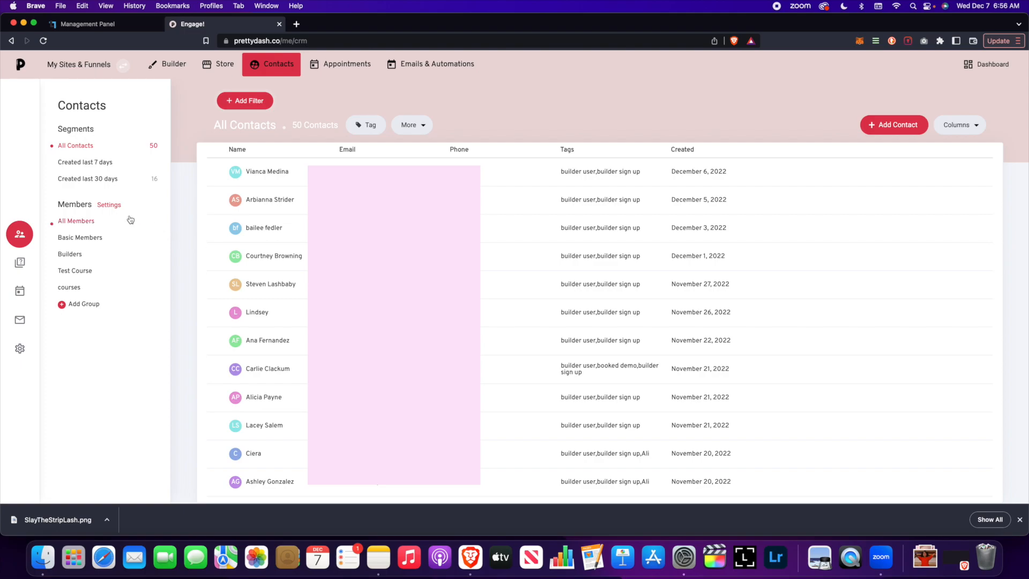
{"action": "left_click", "coordinate": [97, 238]}
{"action": "left_click", "coordinate": [77, 223]}
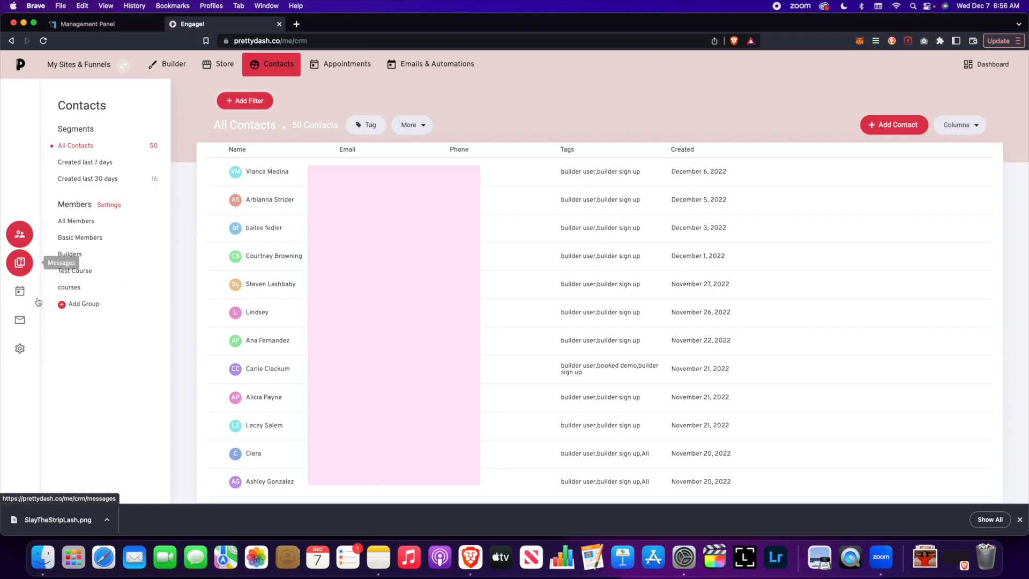
Step: View the form submissions, booking events and email marketing dashboard from the contacts area
{"action": "left_click", "coordinate": [30, 271]}
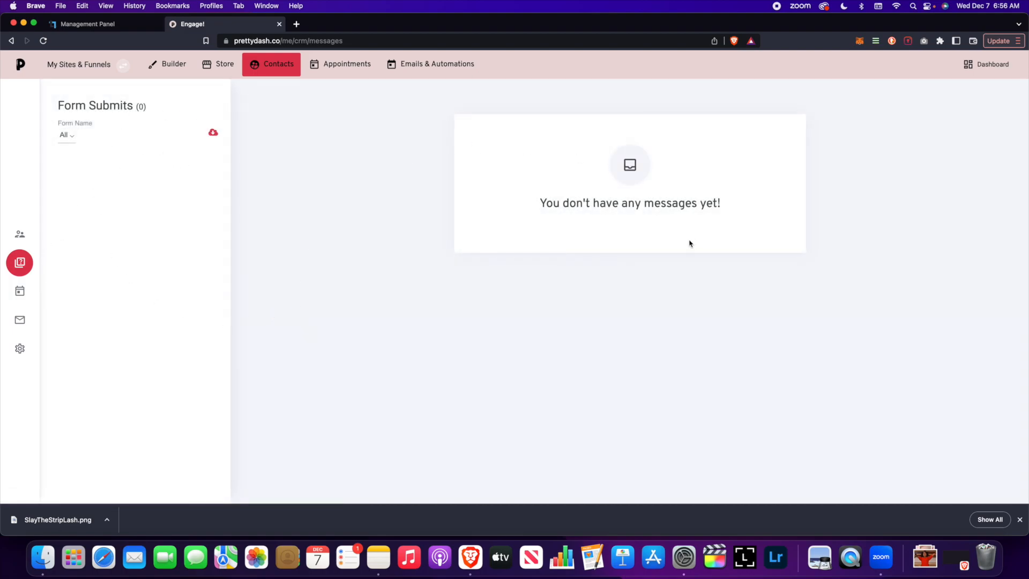
{"action": "left_click", "coordinate": [21, 292]}
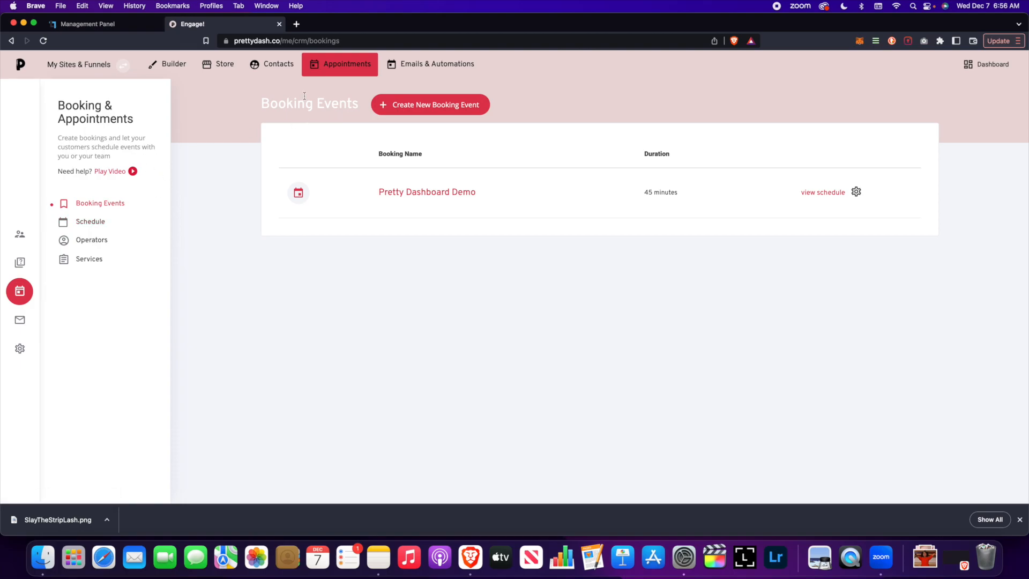
{"action": "left_click", "coordinate": [20, 319]}
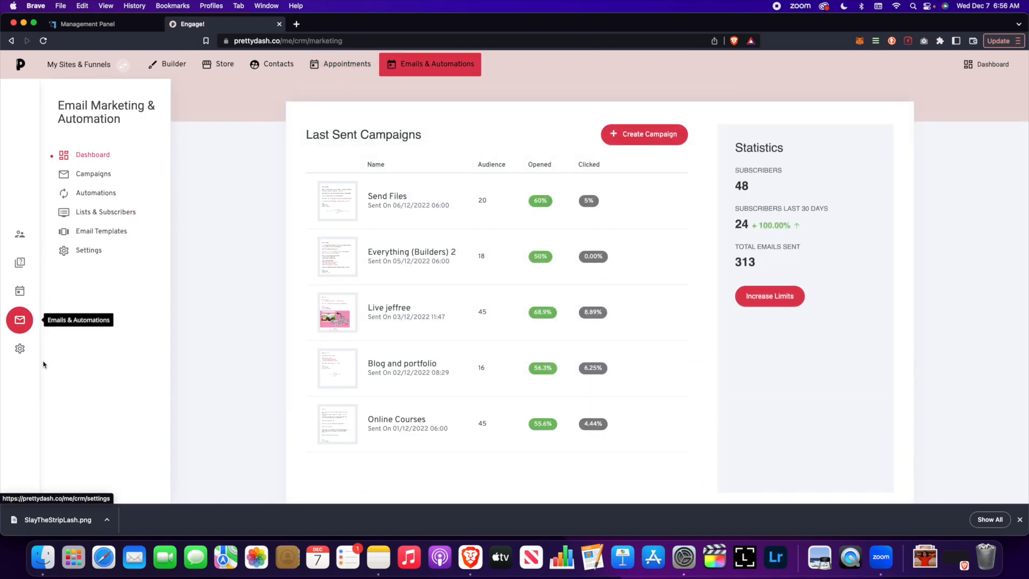
Step: Review the contact settings for customer properties, tags and membership, including the default member groups, and leave without saving
{"action": "left_click", "coordinate": [22, 349]}
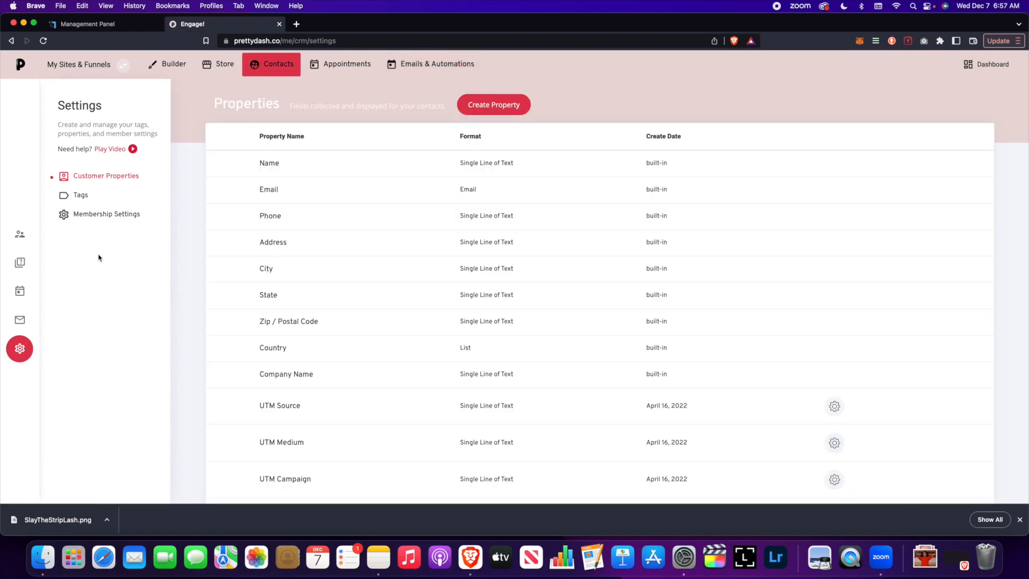
{"action": "left_click", "coordinate": [86, 196]}
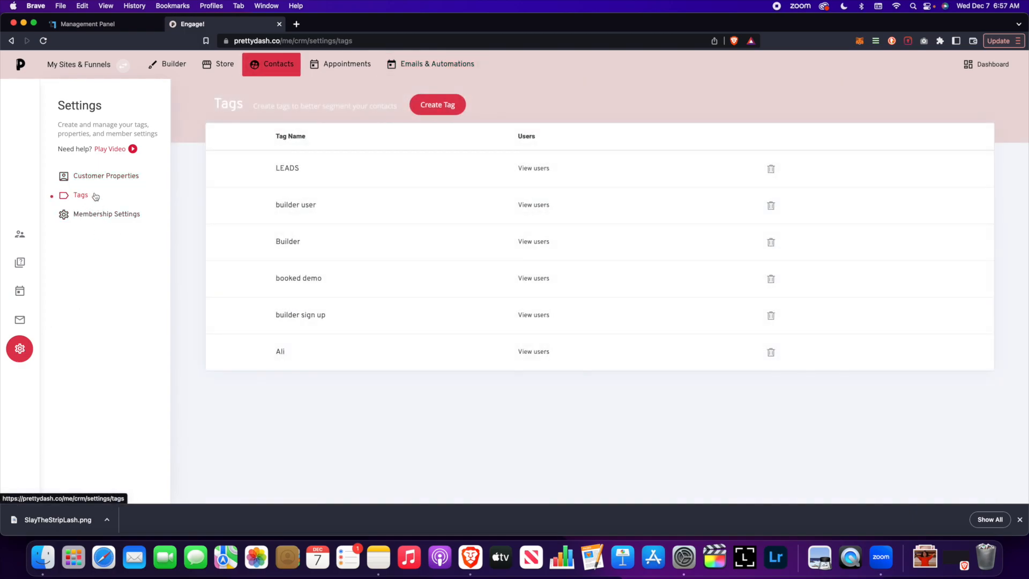
{"action": "left_click", "coordinate": [117, 216]}
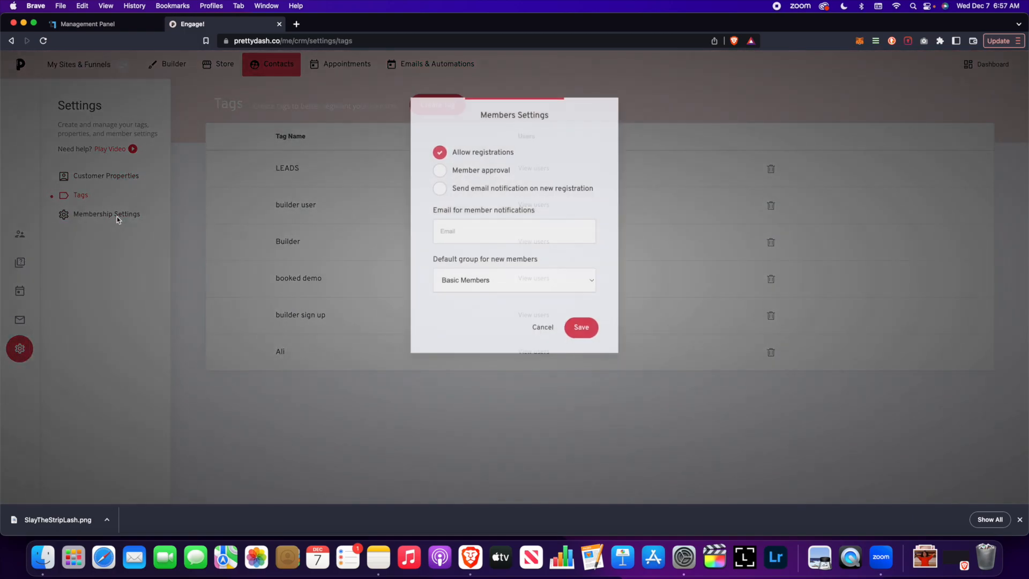
{"action": "left_click", "coordinate": [529, 289]}
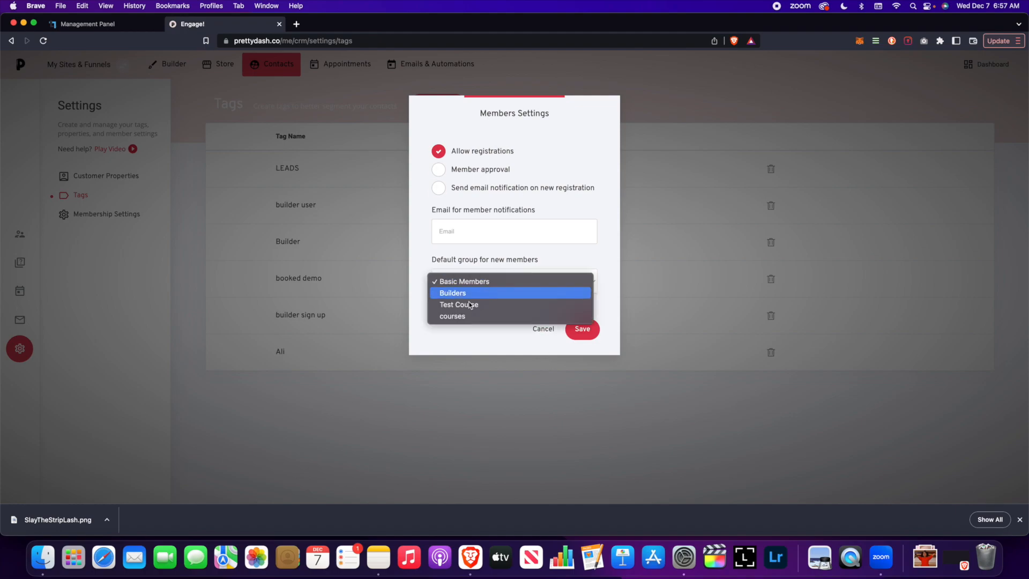
{"action": "left_click", "coordinate": [493, 172]}
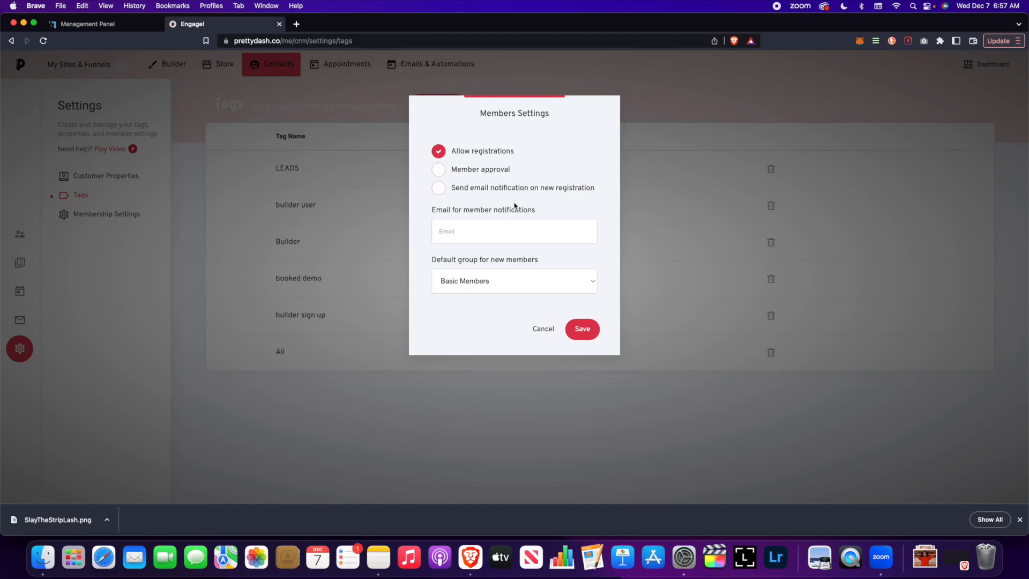
{"action": "left_click", "coordinate": [543, 330]}
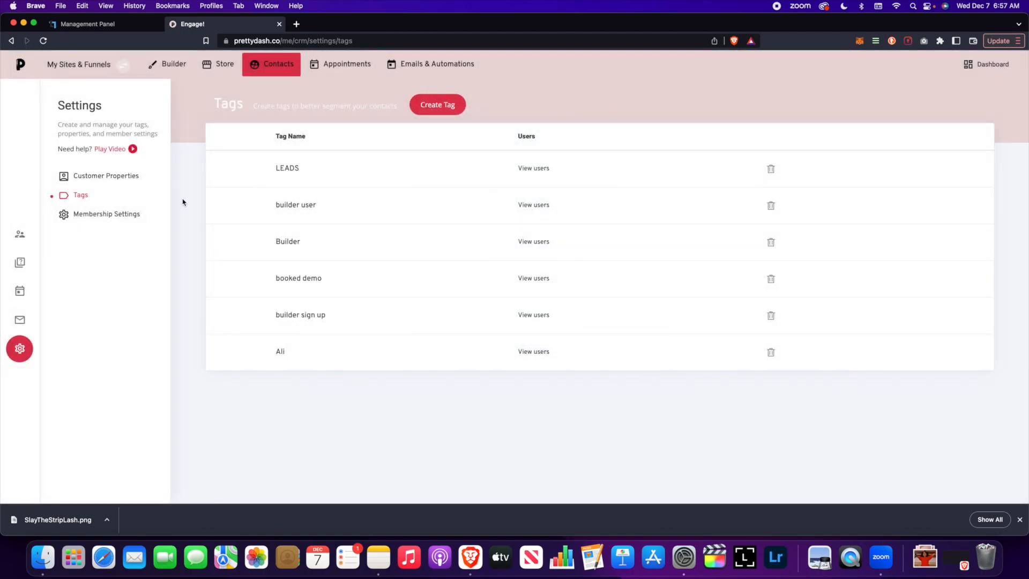
Step: Open the appointments area, check its help video, and view the Schedule, Operators and Services pages
{"action": "left_click", "coordinate": [333, 74]}
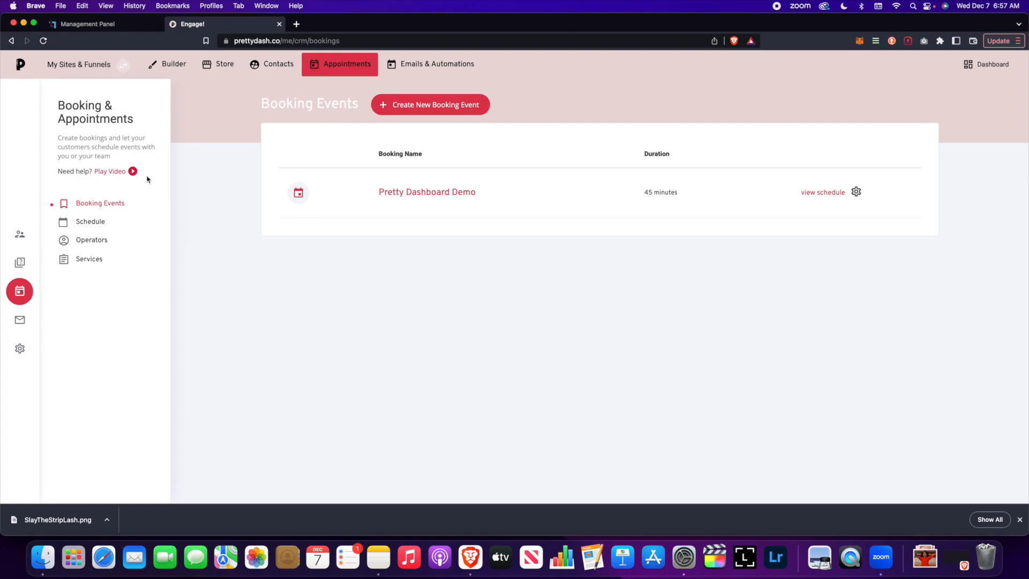
{"action": "left_click", "coordinate": [119, 174]}
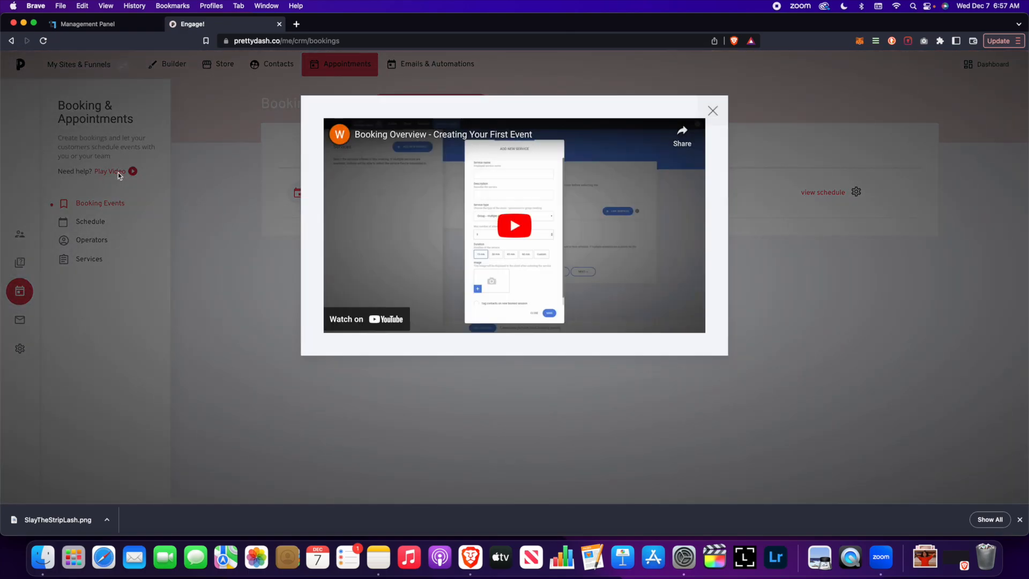
{"action": "left_click", "coordinate": [712, 110]}
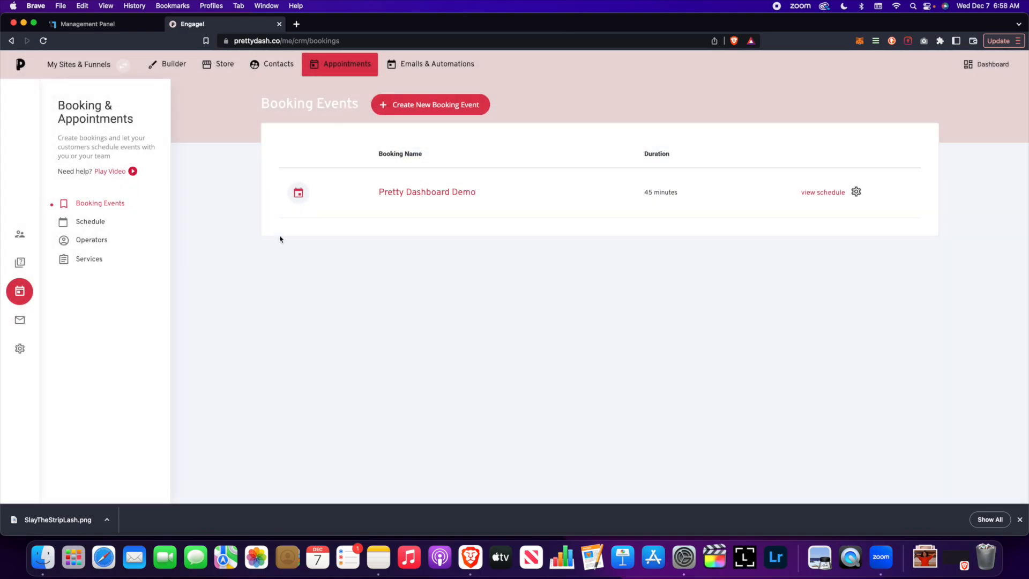
{"action": "left_click", "coordinate": [101, 225]}
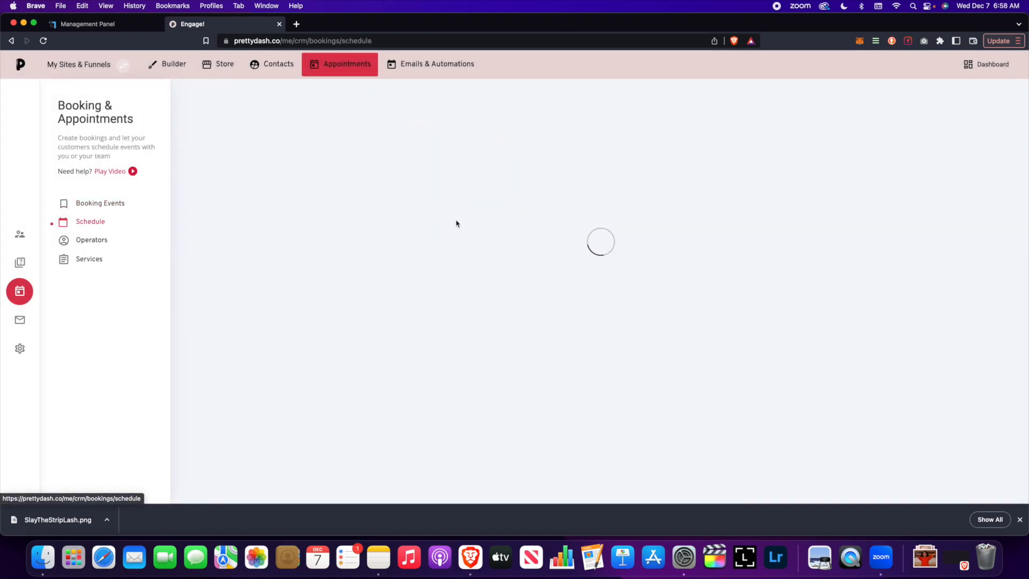
{"action": "left_click", "coordinate": [92, 240]}
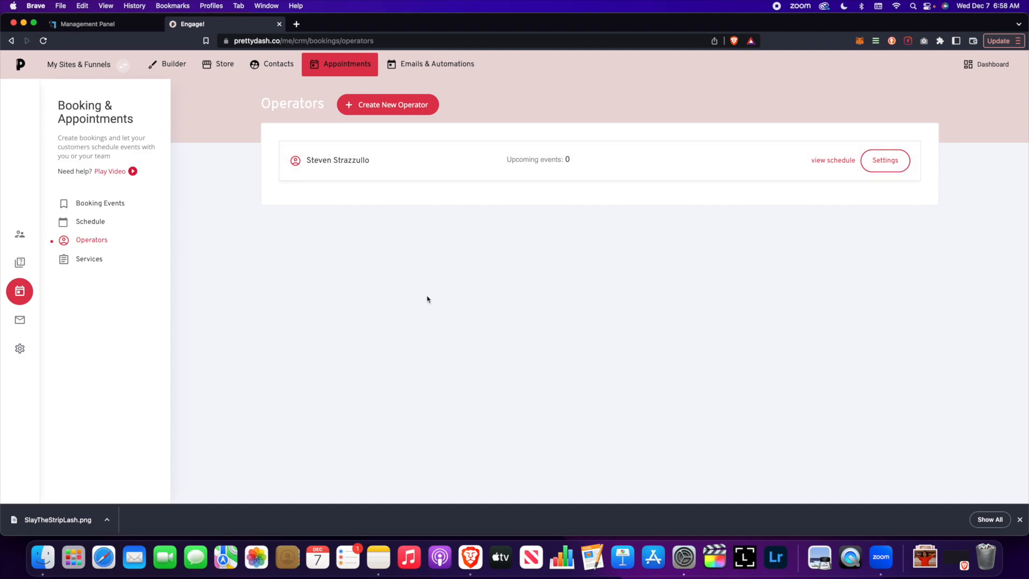
{"action": "left_click", "coordinate": [91, 261]}
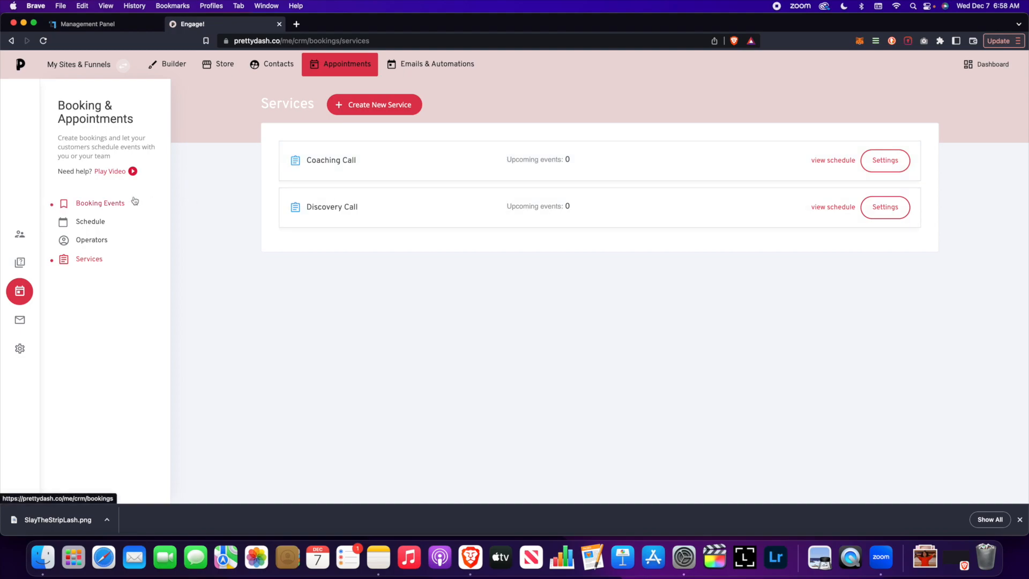
Step: Create an email campaign named "dsfadsf" and set its type to Regular Campaign
{"action": "left_click", "coordinate": [429, 73]}
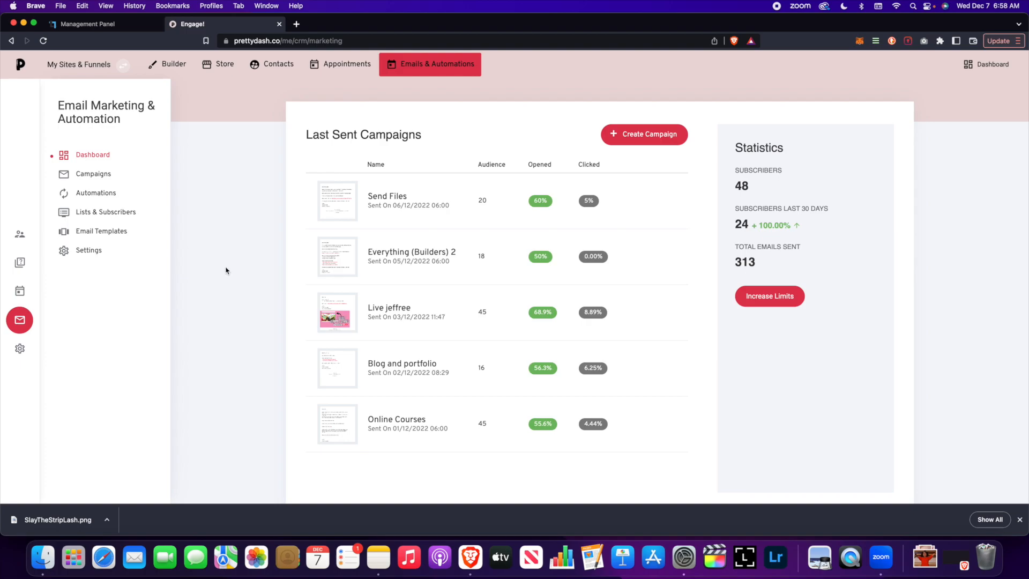
{"action": "left_click", "coordinate": [107, 176]}
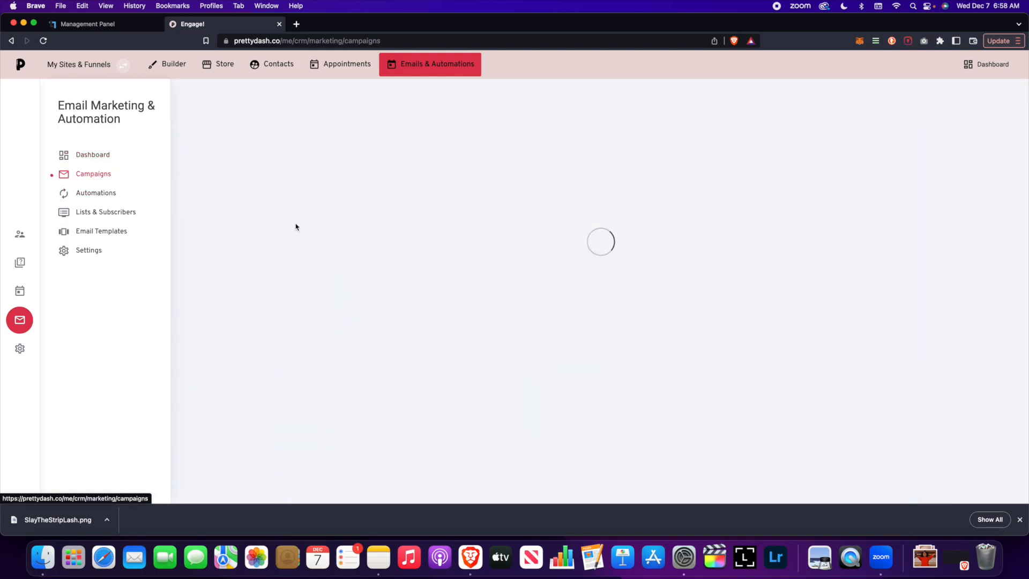
{"action": "left_click", "coordinate": [848, 106]}
{"action": "left_click", "coordinate": [522, 241]}
{"action": "type", "text": "dsfadsf"}
{"action": "left_click", "coordinate": [548, 300]}
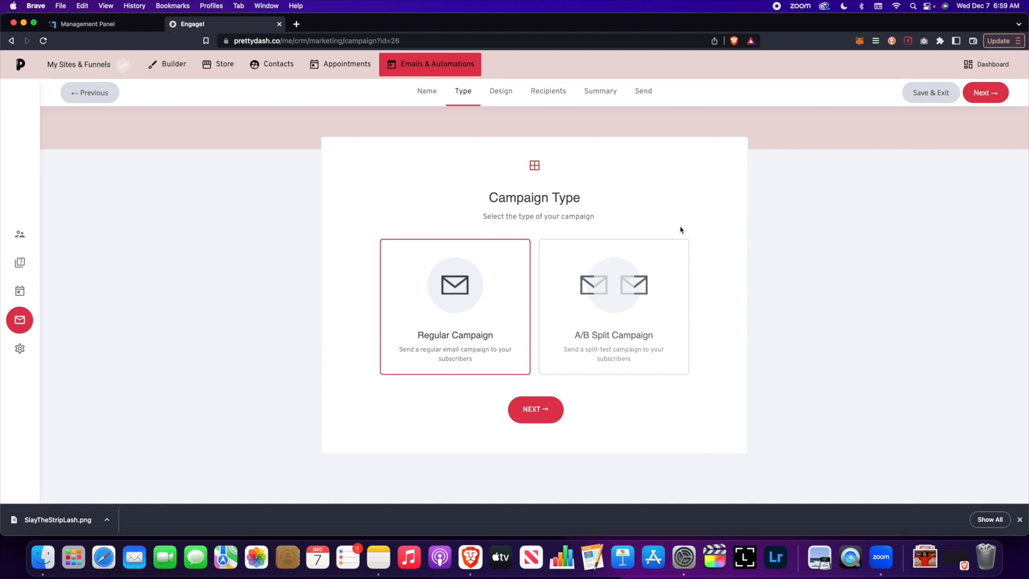
{"action": "left_click", "coordinate": [551, 405]}
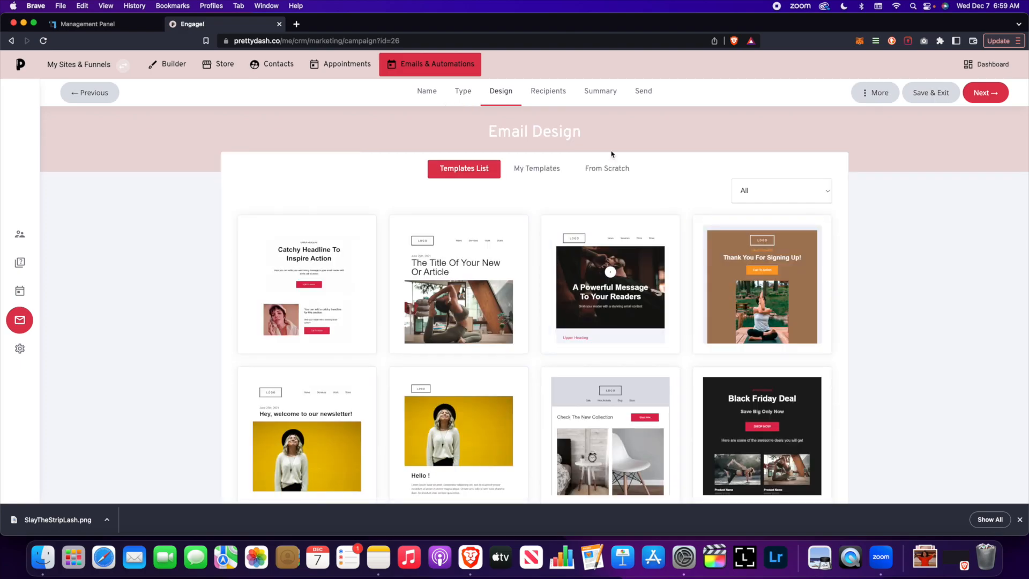
Step: Browse the email design templates, and start the campaign email from scratch with the Drag & Drop Builder
{"action": "scroll", "coordinate": [590, 247], "scroll_direction": "down", "scroll_amount": 15}
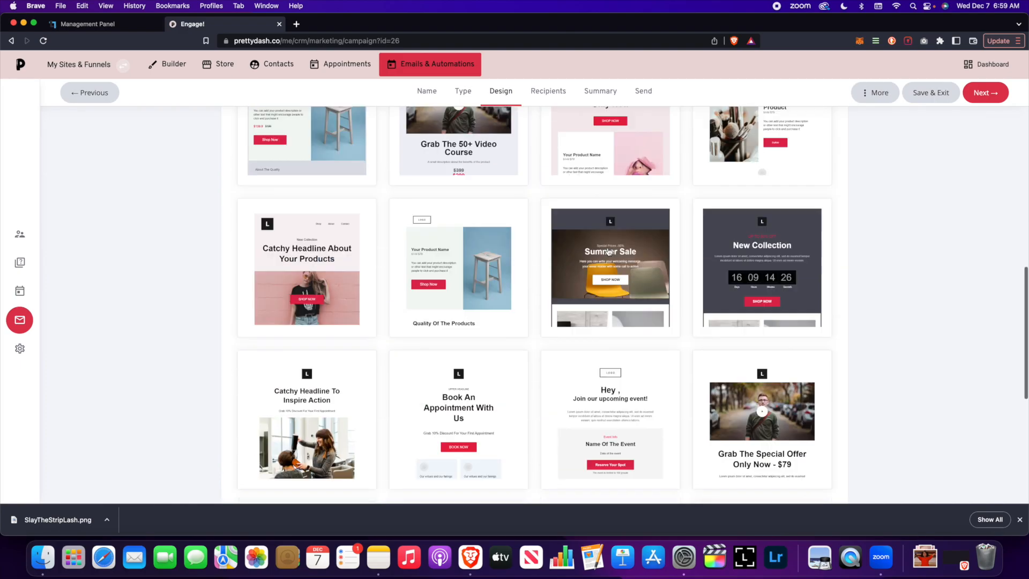
{"action": "scroll", "coordinate": [608, 251], "scroll_direction": "up", "scroll_amount": 15}
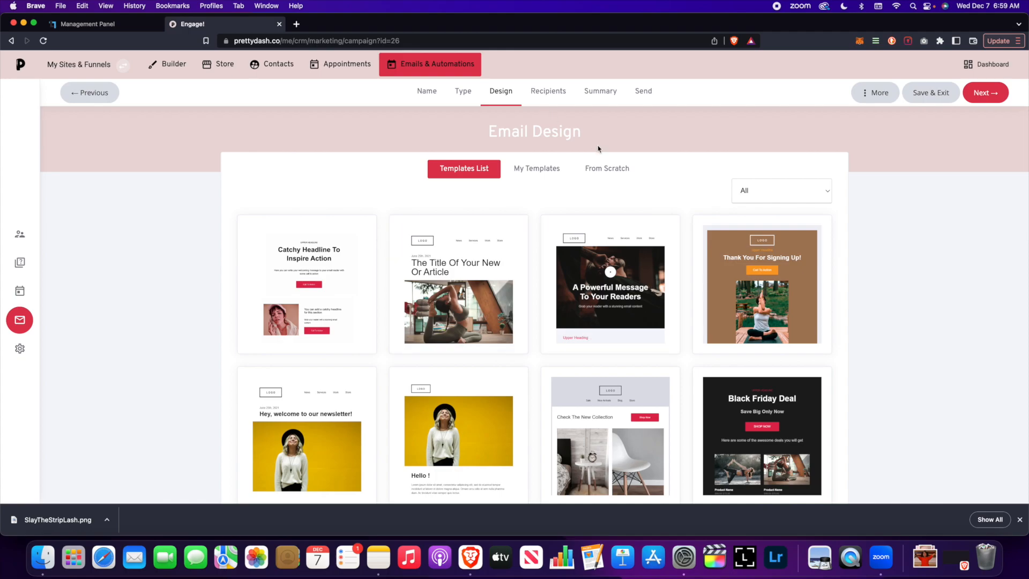
{"action": "left_click", "coordinate": [606, 169]}
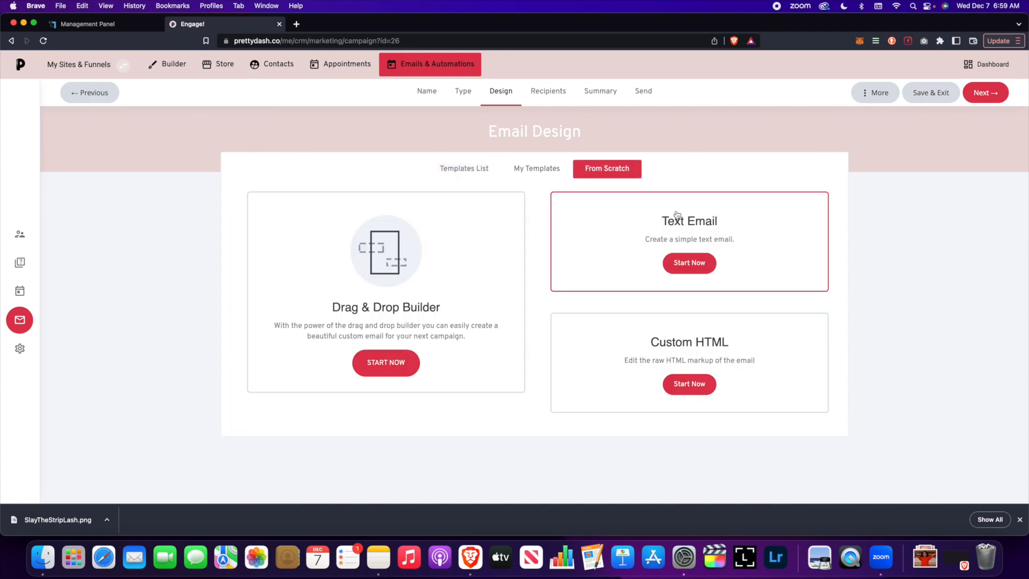
{"action": "left_click", "coordinate": [392, 363]}
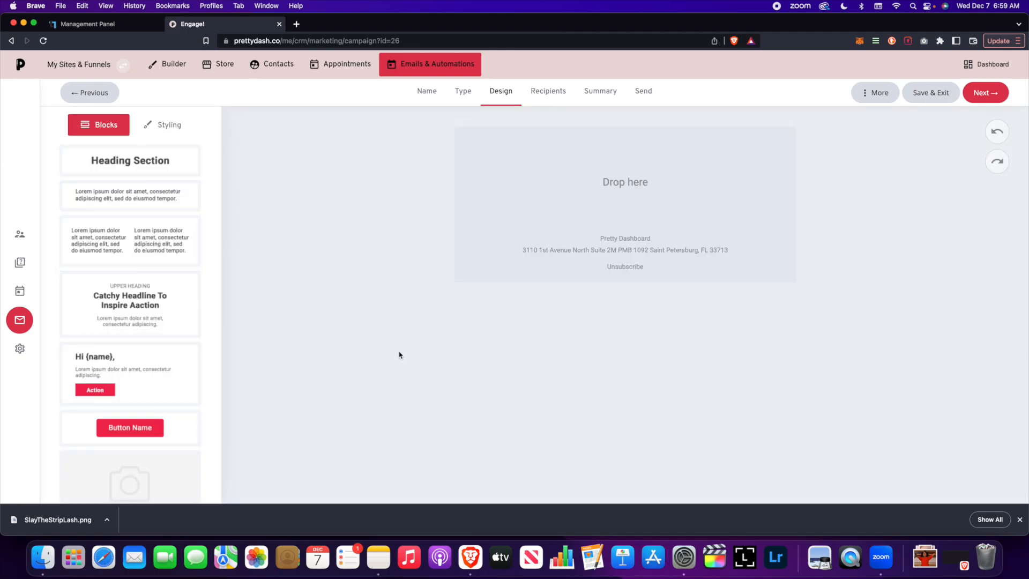
Step: Add a text block, a two-column text block and a headline block to the email, and browse the remaining blocks
{"action": "left_click_drag", "start_coordinate": [163, 210], "coordinate": [633, 210]}
{"action": "left_click_drag", "start_coordinate": [183, 247], "coordinate": [664, 220]}
{"action": "left_click_drag", "start_coordinate": [128, 320], "coordinate": [643, 194]}
{"action": "scroll", "coordinate": [134, 321], "scroll_direction": "down", "scroll_amount": 10}
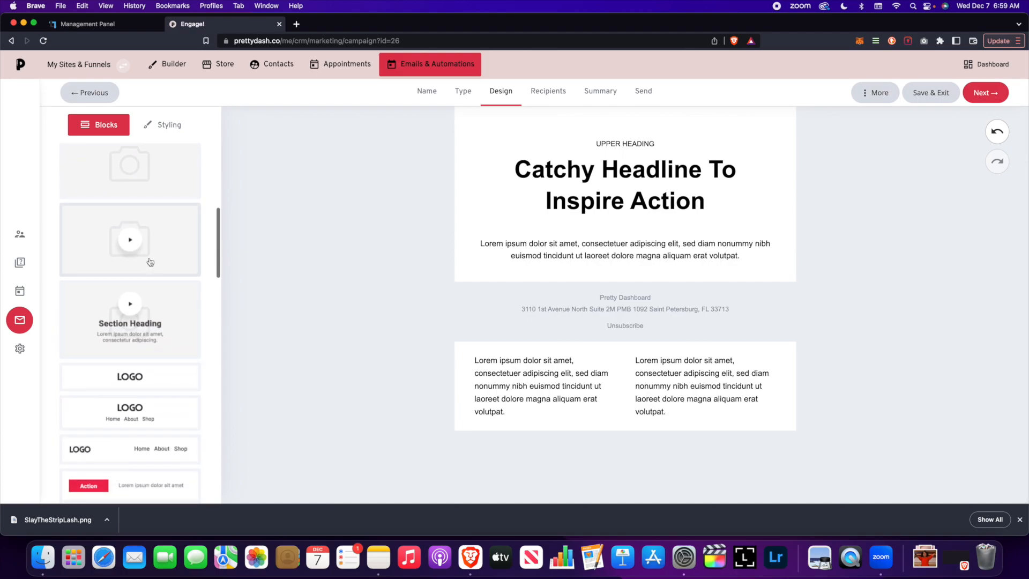
{"action": "scroll", "coordinate": [151, 266], "scroll_direction": "down", "scroll_amount": 10}
{"action": "scroll", "coordinate": [153, 268], "scroll_direction": "up", "scroll_amount": 20}
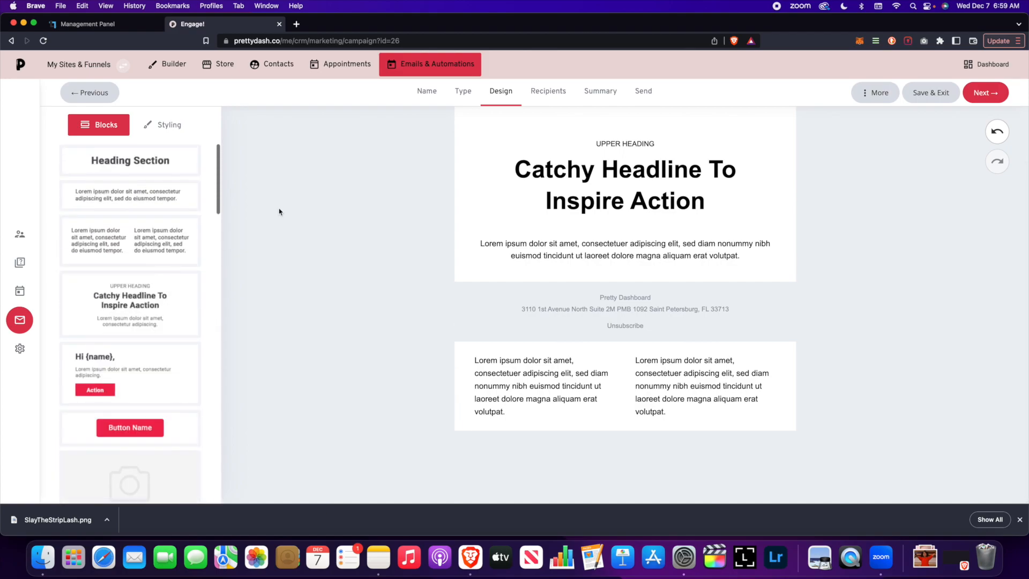
Step: View the campaign's audience options, go back to the design, and return to the email marketing dashboard
{"action": "left_click", "coordinate": [991, 96]}
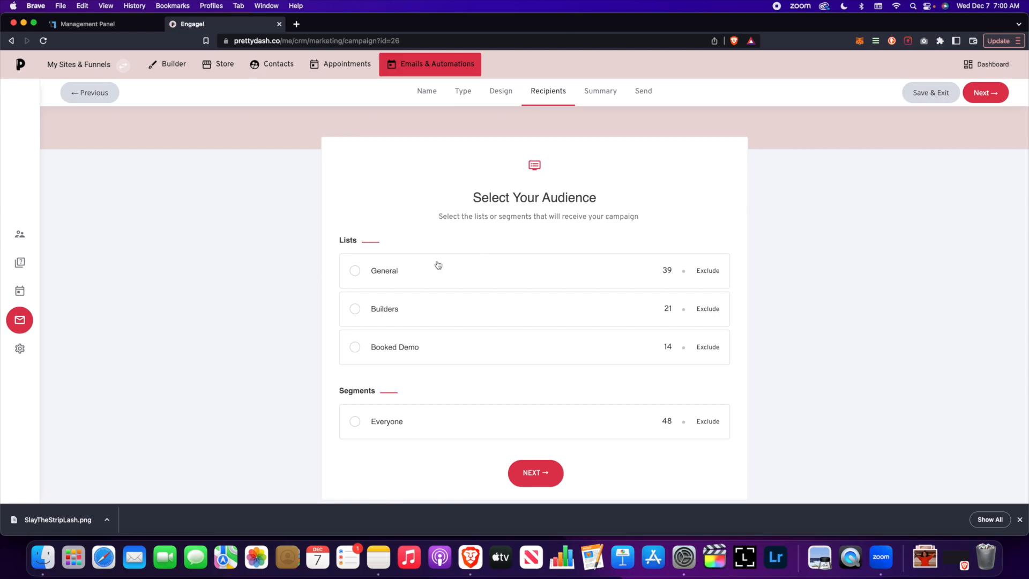
{"action": "left_click", "coordinate": [77, 101]}
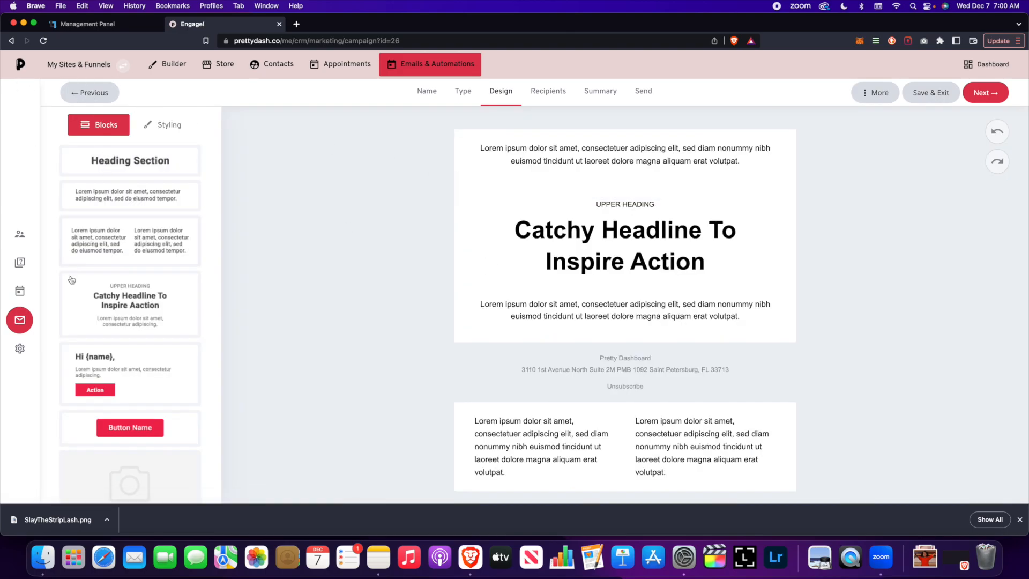
{"action": "left_click", "coordinate": [20, 320]}
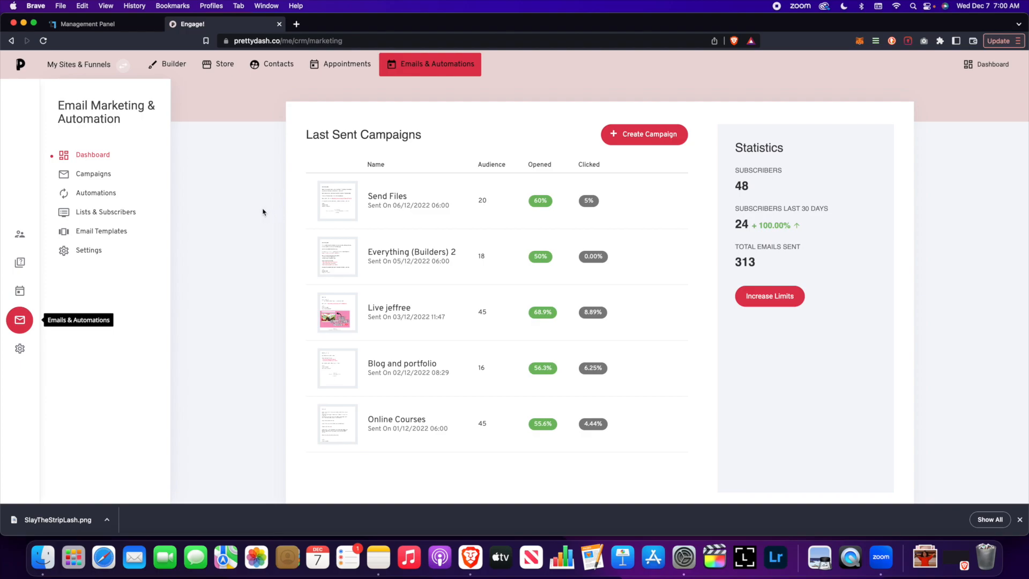
Step: Open the New Signup automation's flow and inspect its triggers and Send Email action
{"action": "left_click", "coordinate": [111, 198]}
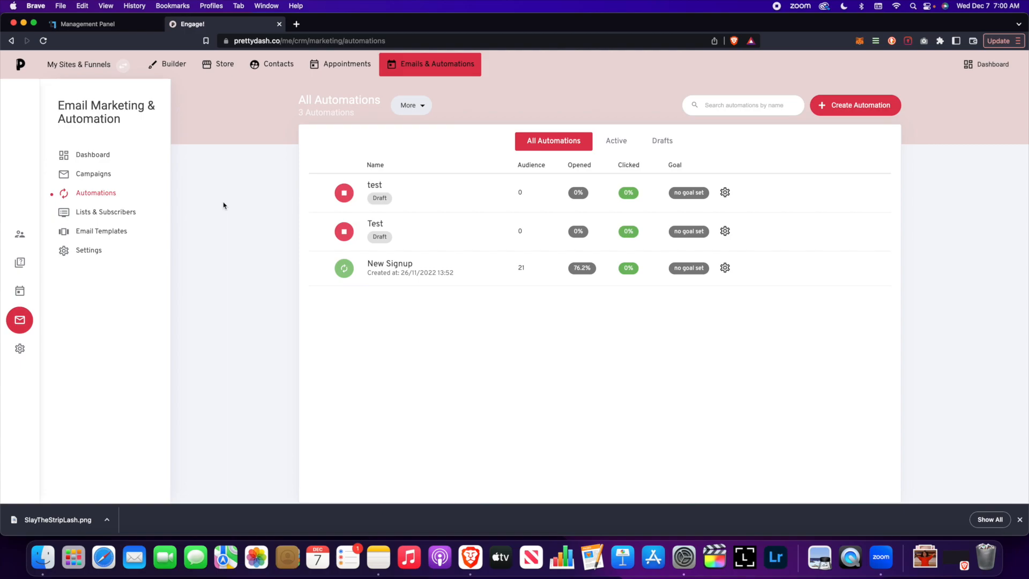
{"action": "left_click", "coordinate": [450, 259]}
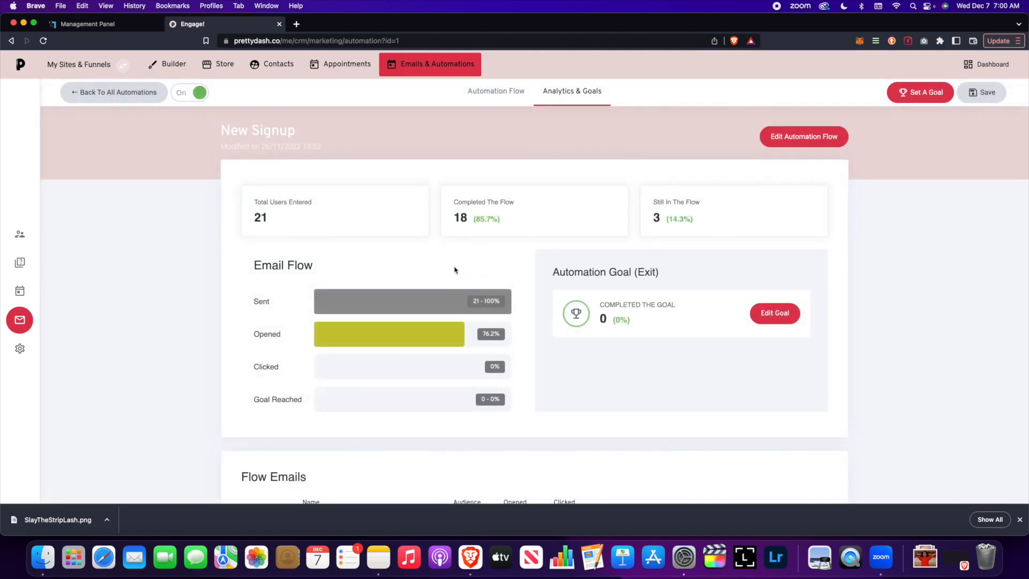
{"action": "left_click", "coordinate": [789, 143]}
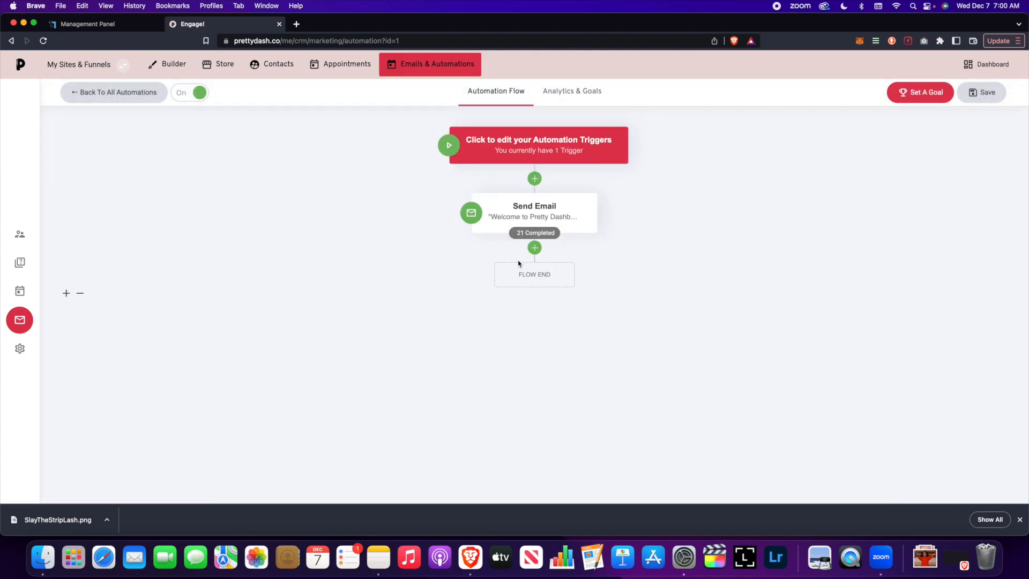
{"action": "left_click", "coordinate": [571, 142]}
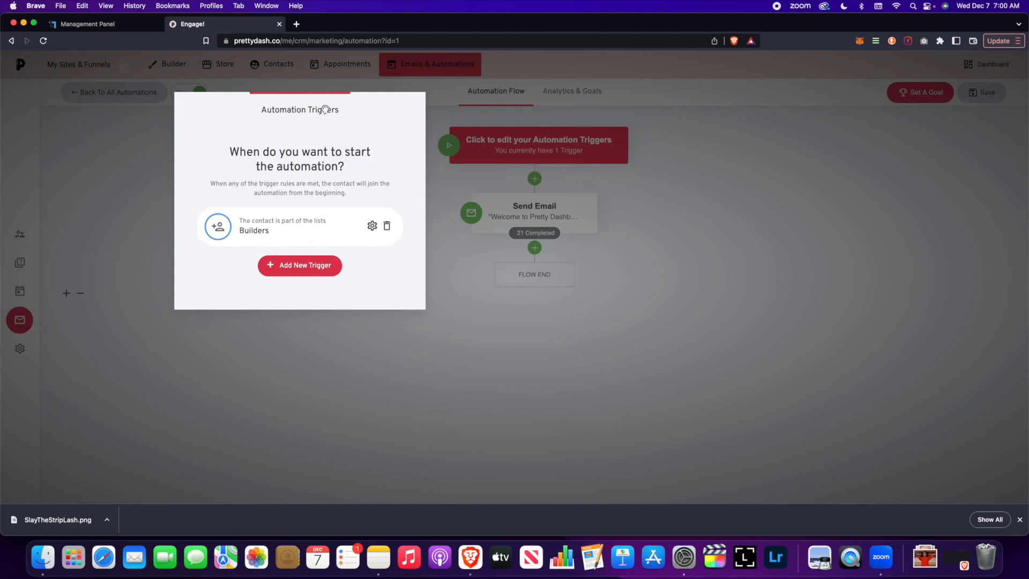
{"action": "left_click_drag", "start_coordinate": [324, 103], "coordinate": [274, 102]}
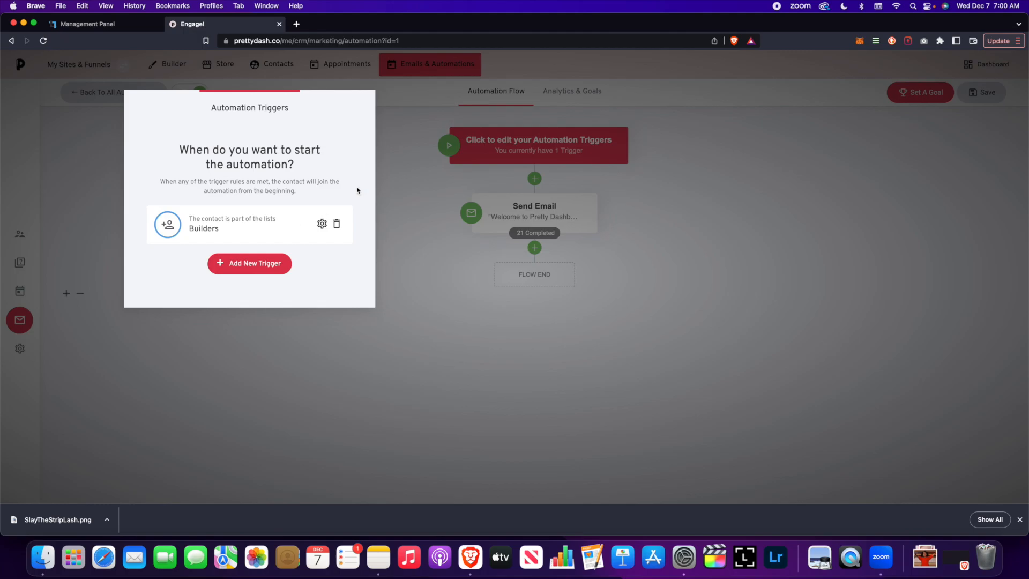
{"action": "left_click", "coordinate": [419, 177]}
{"action": "mouse_move", "coordinate": [531, 210]}
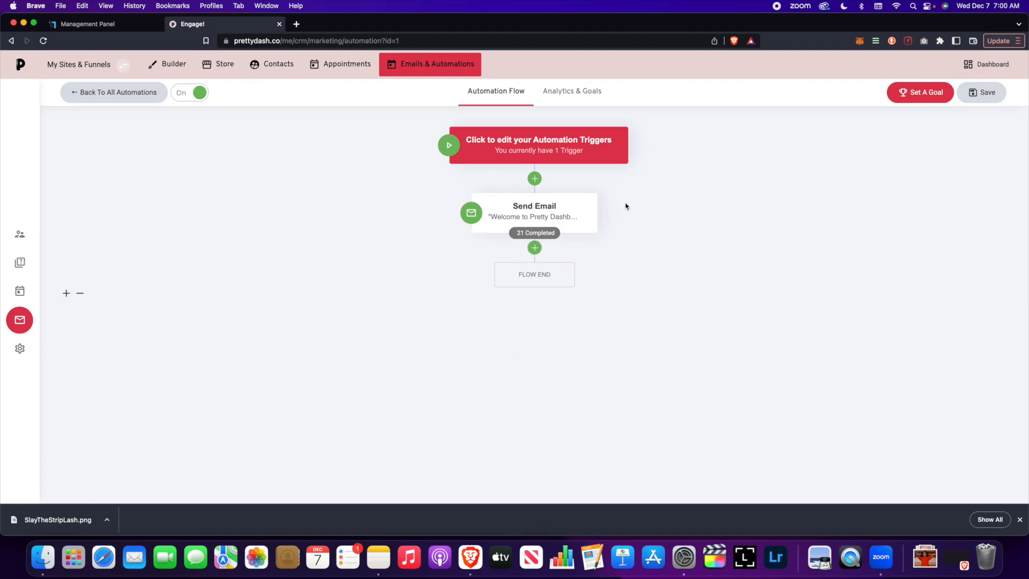
{"action": "mouse_move", "coordinate": [578, 201]}
Step: Review the New Signup automation's analytics and goals, and return to the list of all automations
{"action": "left_click", "coordinate": [572, 91]}
{"action": "scroll", "coordinate": [614, 214], "scroll_direction": "down", "scroll_amount": 5}
{"action": "scroll", "coordinate": [615, 215], "scroll_direction": "up", "scroll_amount": 4}
{"action": "scroll", "coordinate": [613, 213], "scroll_direction": "down", "scroll_amount": 4}
{"action": "scroll", "coordinate": [614, 212], "scroll_direction": "up", "scroll_amount": 4}
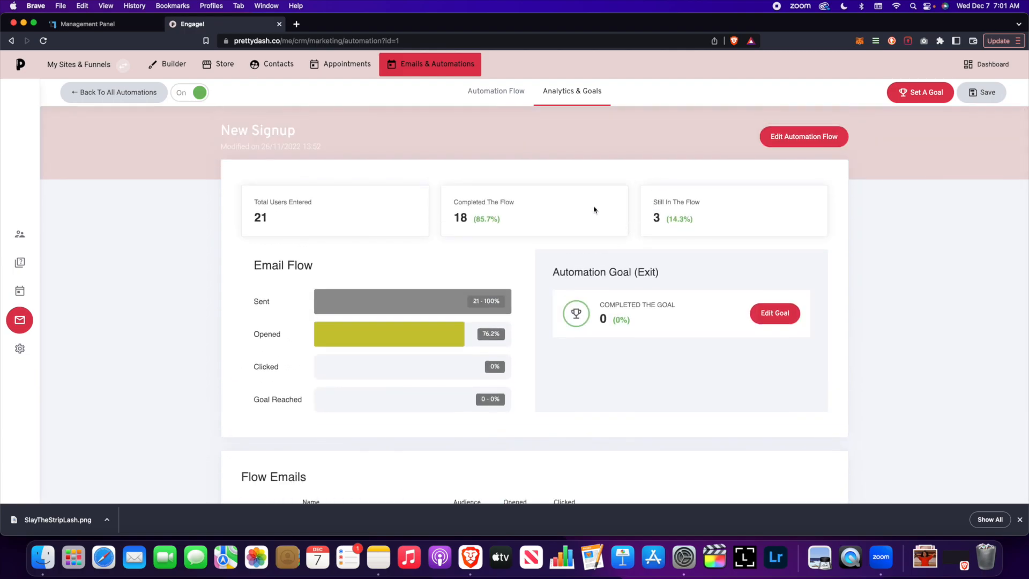
{"action": "left_click", "coordinate": [118, 93]}
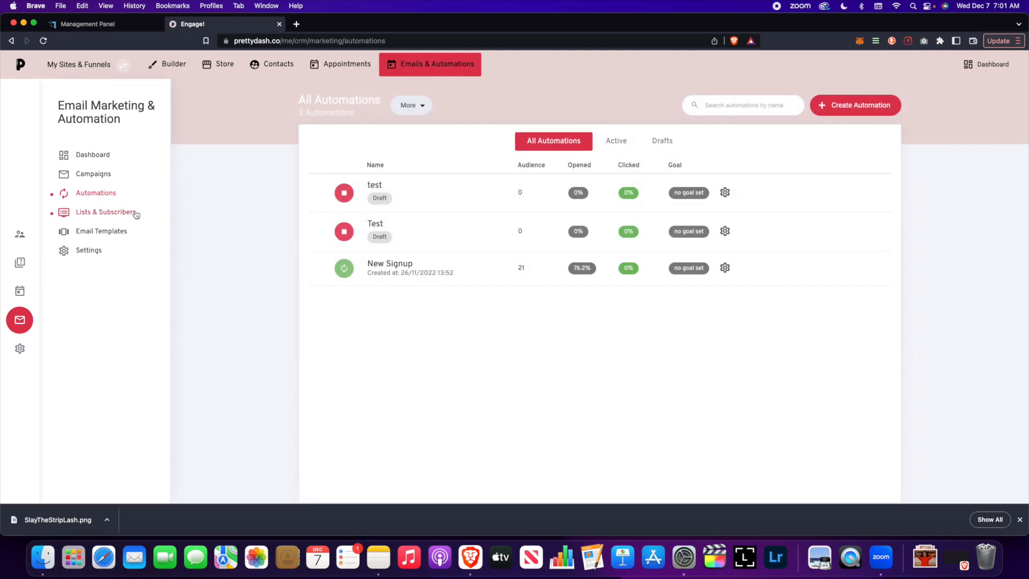
Step: View all email subscribers, the subscriber lists and the segments
{"action": "left_click", "coordinate": [133, 214]}
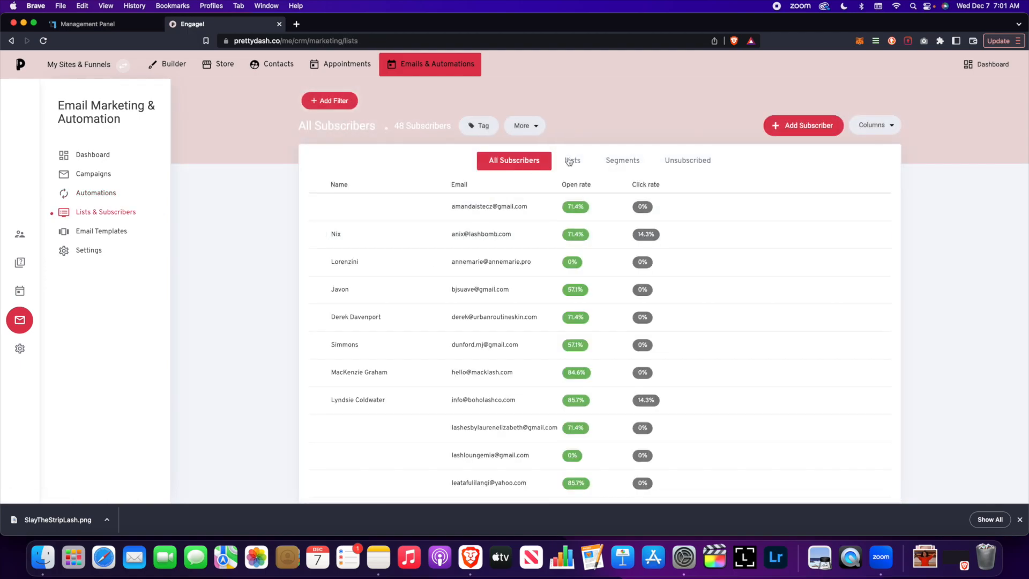
{"action": "left_click", "coordinate": [577, 161]}
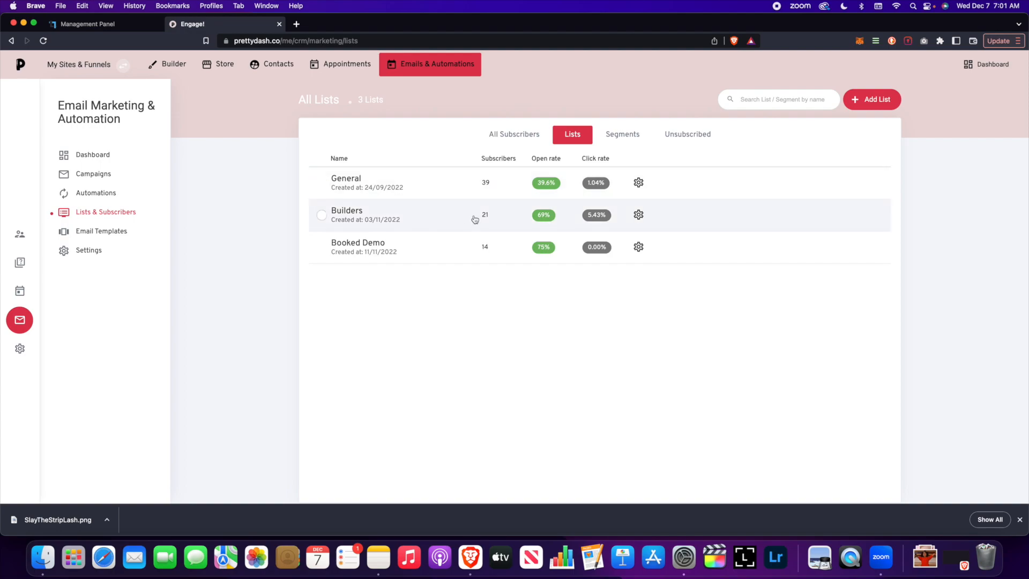
{"action": "left_click", "coordinate": [598, 140]}
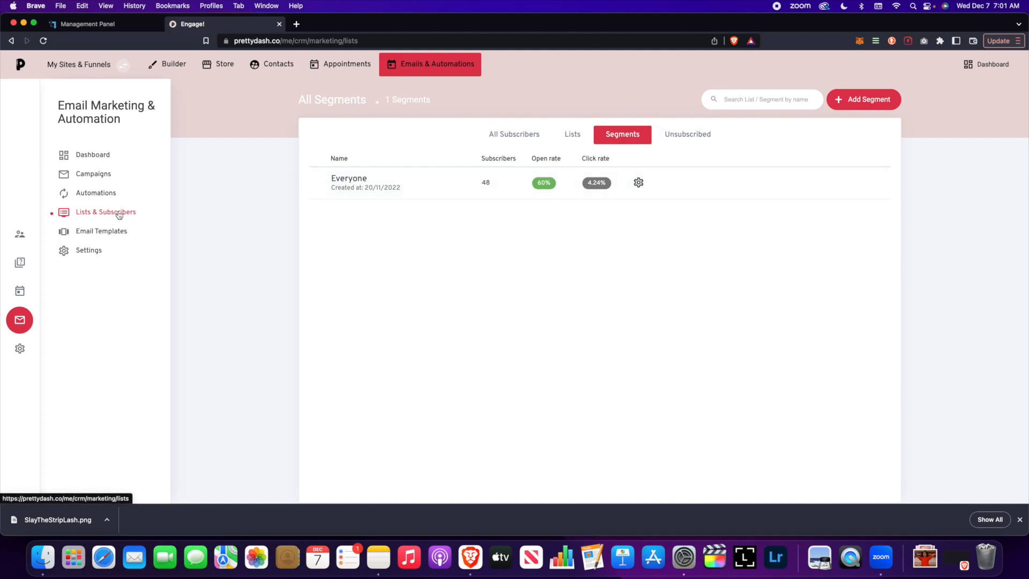
Step: View the system email templates and the account's own saved templates
{"action": "left_click", "coordinate": [121, 234]}
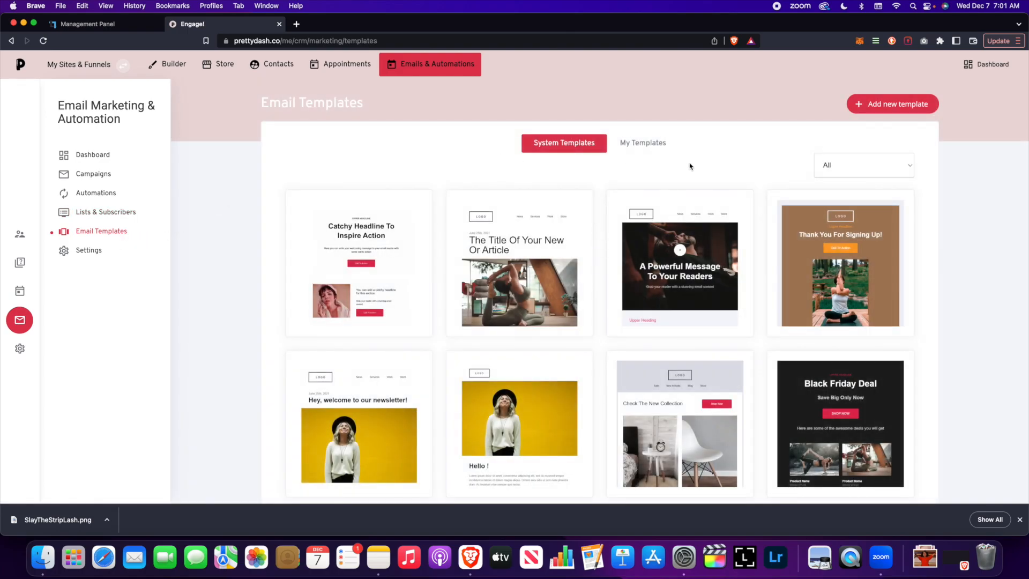
{"action": "left_click", "coordinate": [643, 147]}
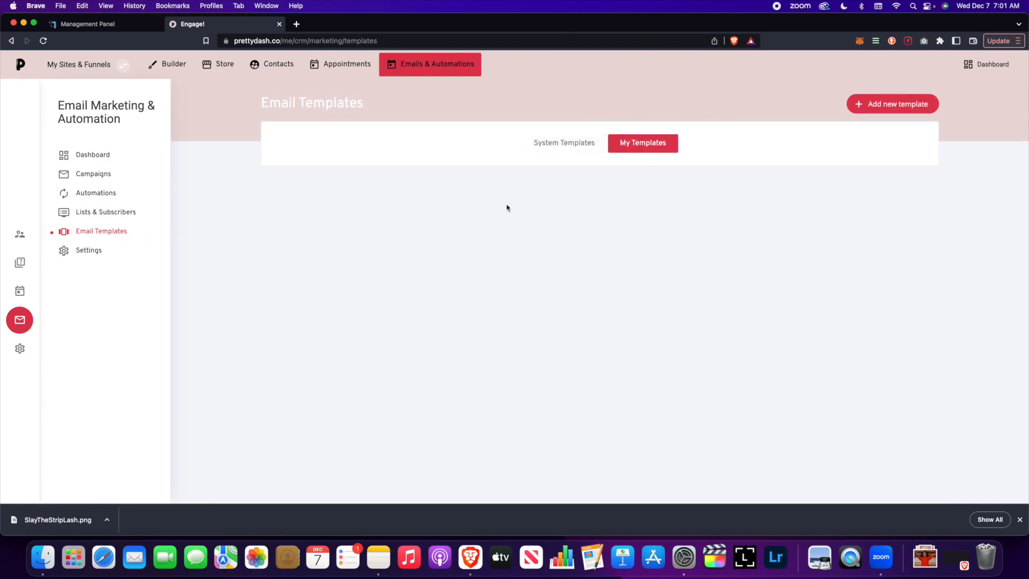
{"action": "left_click", "coordinate": [576, 143]}
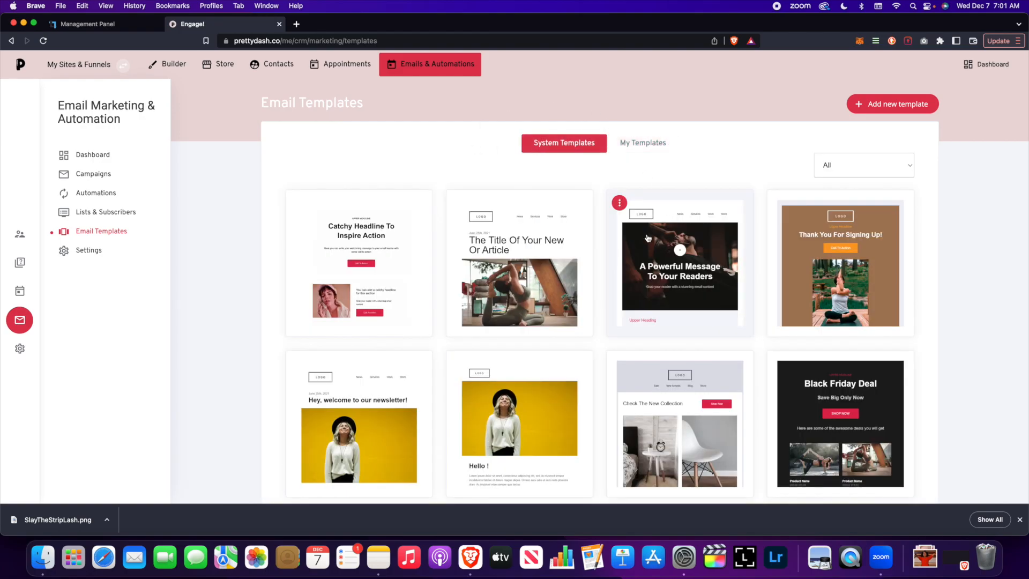
Step: Examine the email marketing settings for verified domains and the brand details form
{"action": "left_click", "coordinate": [96, 251]}
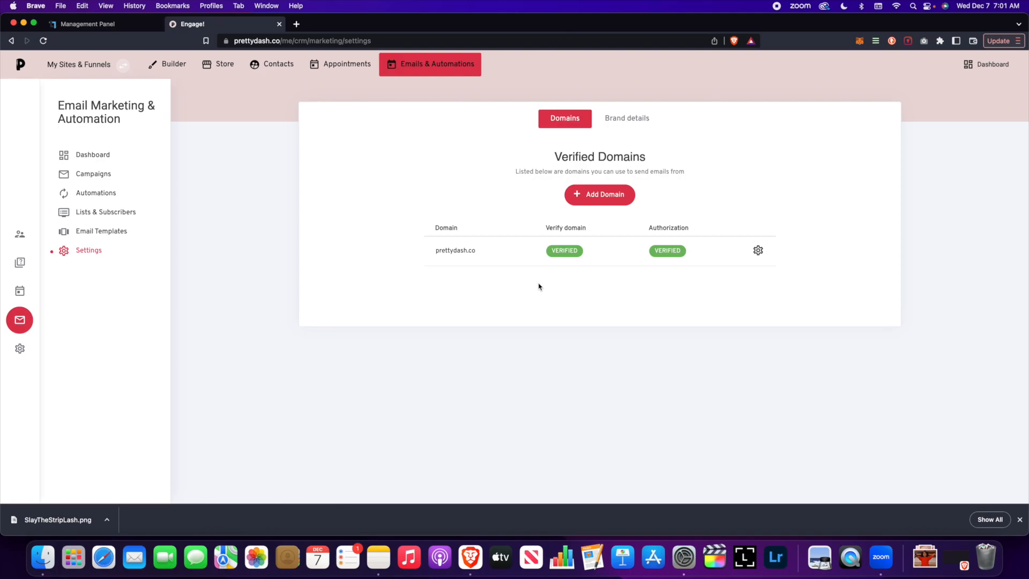
{"action": "left_click", "coordinate": [616, 122]}
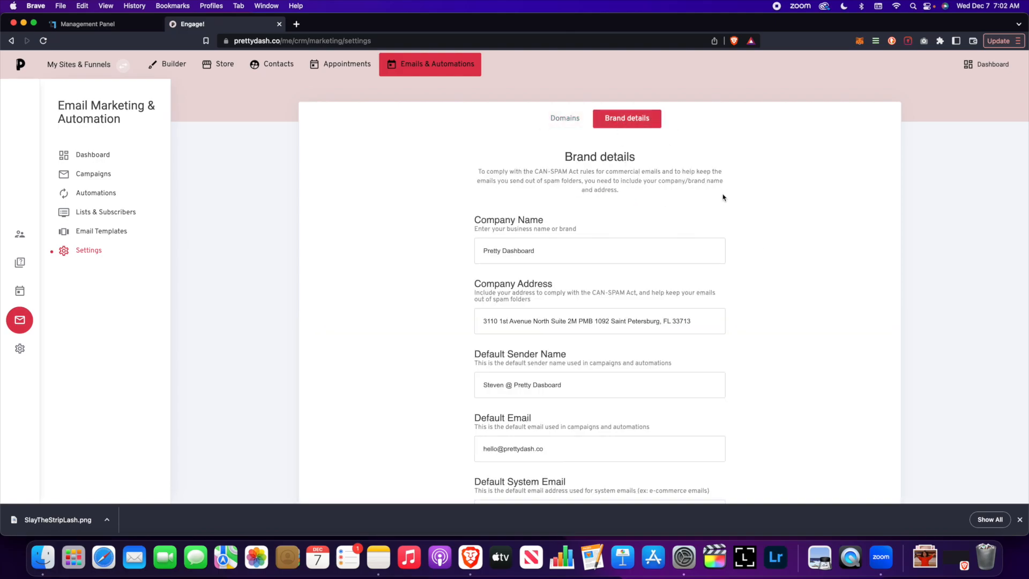
{"action": "scroll", "coordinate": [722, 197], "scroll_direction": "down", "scroll_amount": 3}
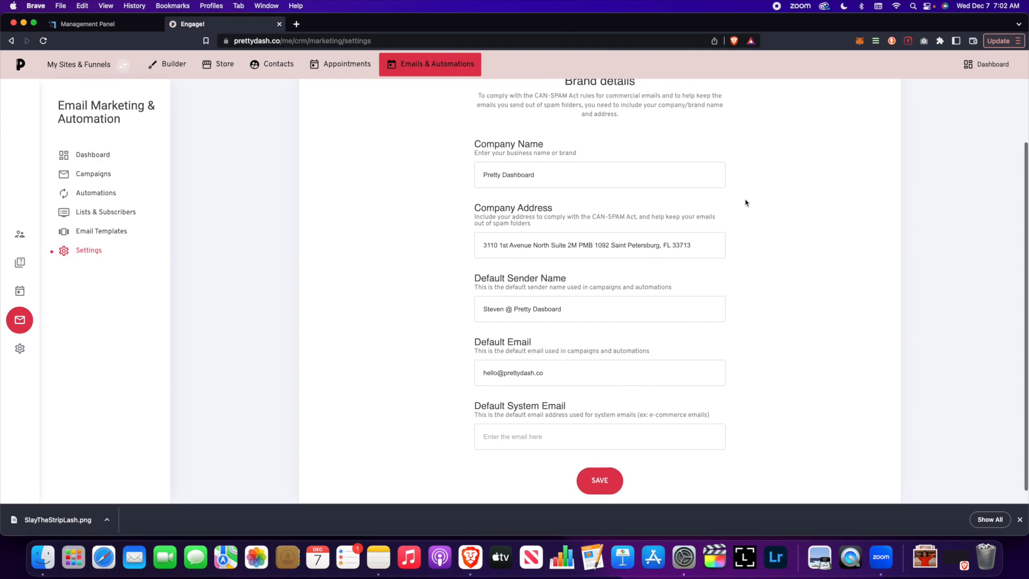
{"action": "scroll", "coordinate": [745, 203], "scroll_direction": "up", "scroll_amount": 3}
{"action": "scroll", "coordinate": [742, 235], "scroll_direction": "down", "scroll_amount": 3}
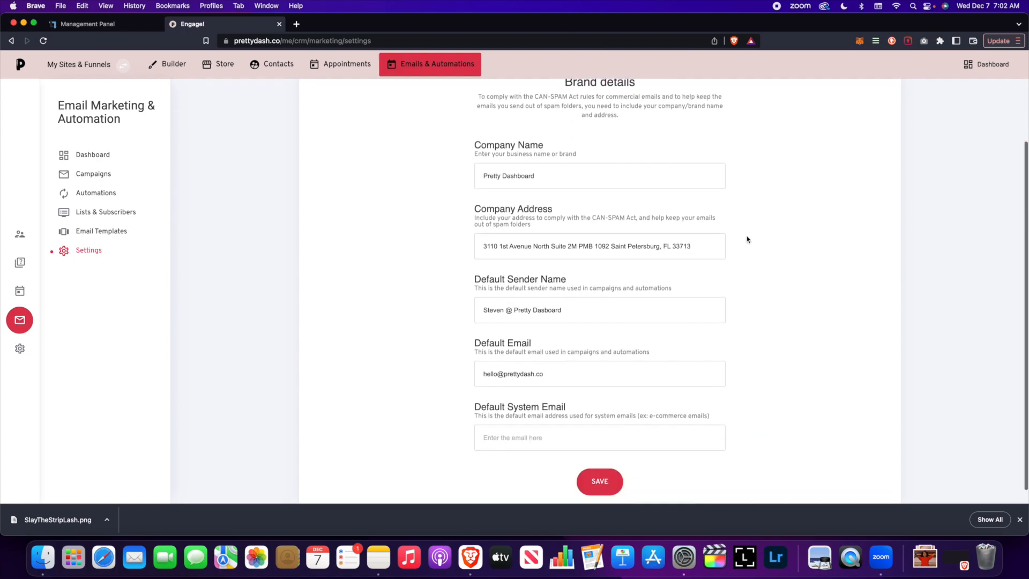
{"action": "scroll", "coordinate": [443, 282], "scroll_direction": "up", "scroll_amount": 3}
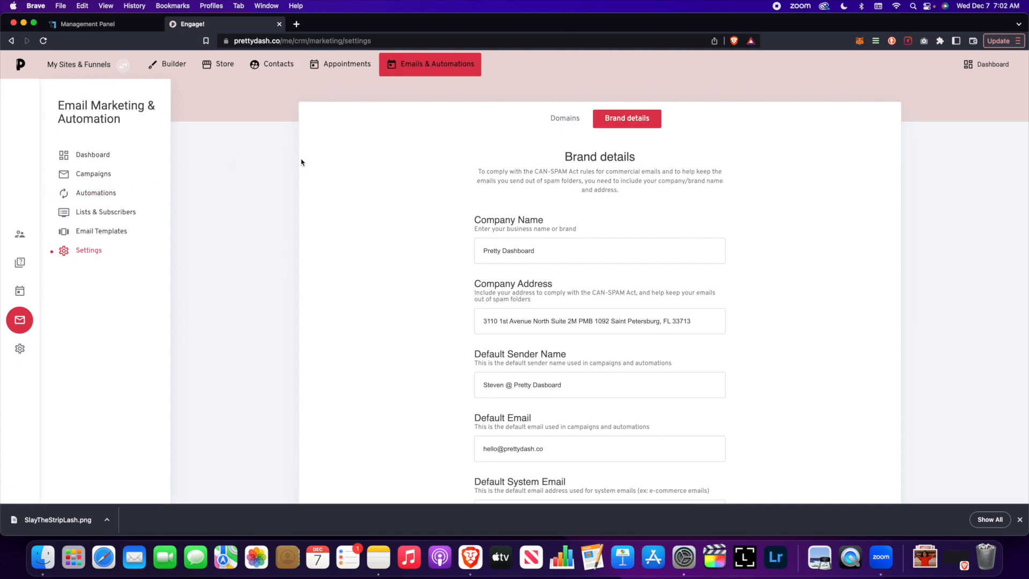
Step: Browse the project's funnels and websites, and close the overview of sites
{"action": "left_click", "coordinate": [104, 70]}
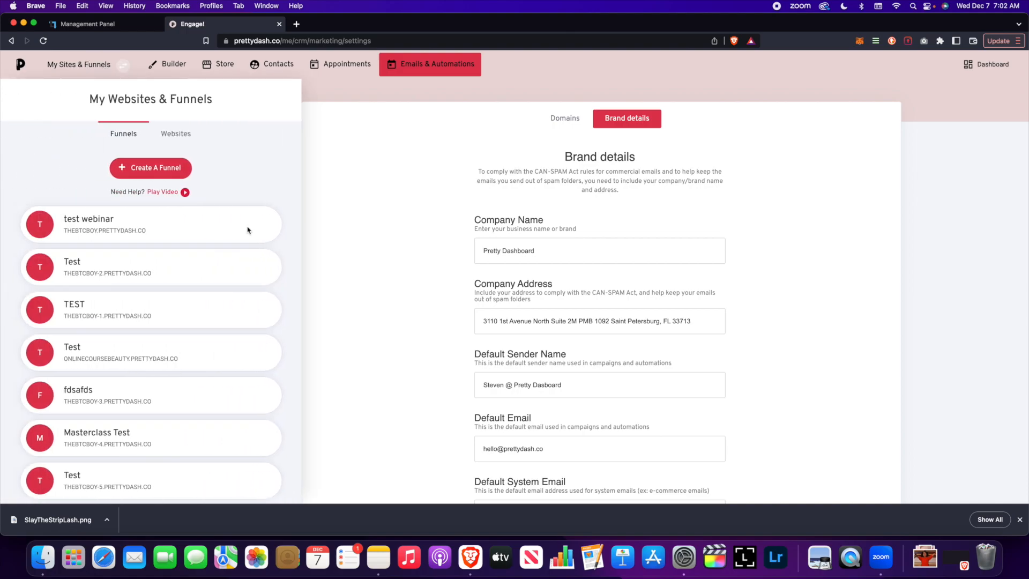
{"action": "scroll", "coordinate": [213, 332], "scroll_direction": "down", "scroll_amount": 1}
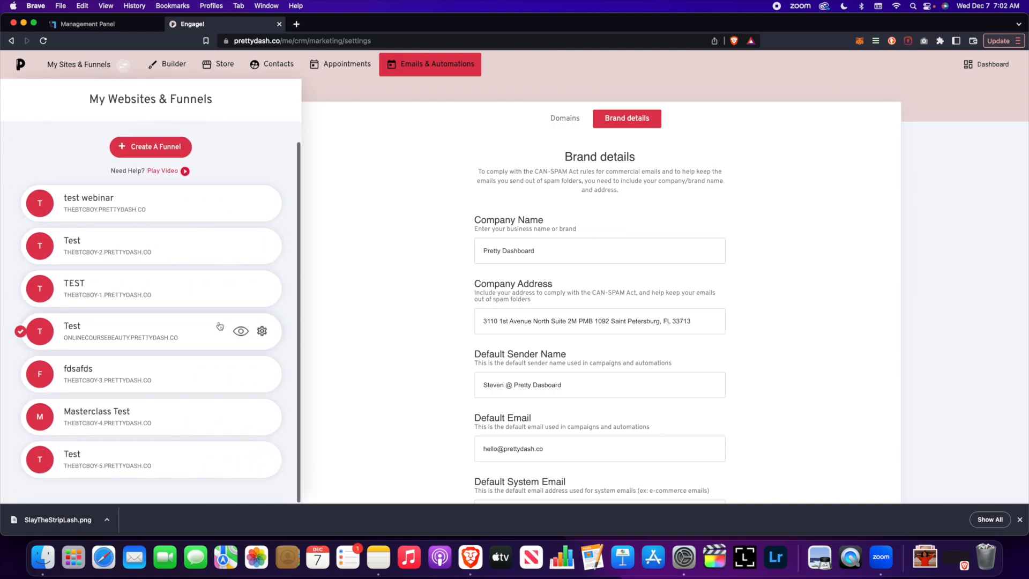
{"action": "scroll", "coordinate": [163, 322], "scroll_direction": "up", "scroll_amount": 1}
{"action": "left_click", "coordinate": [171, 136]}
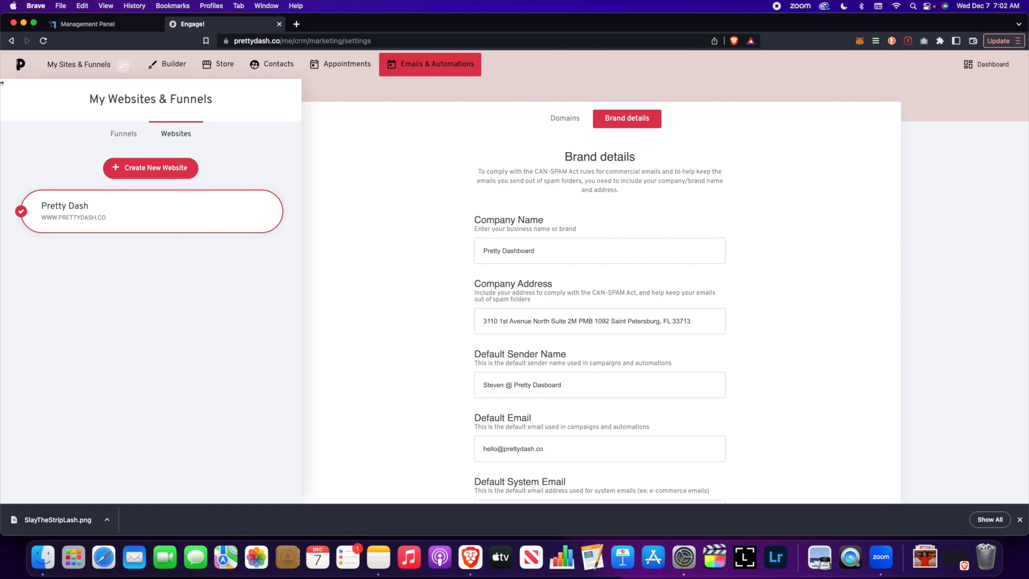
{"action": "left_click", "coordinate": [128, 141]}
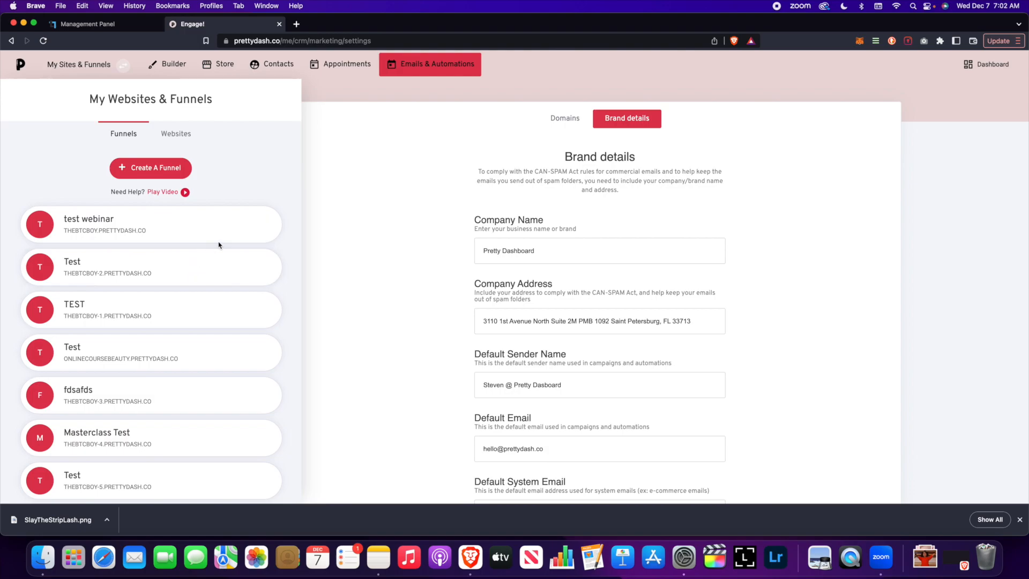
{"action": "scroll", "coordinate": [229, 221], "scroll_direction": "down", "scroll_amount": 1}
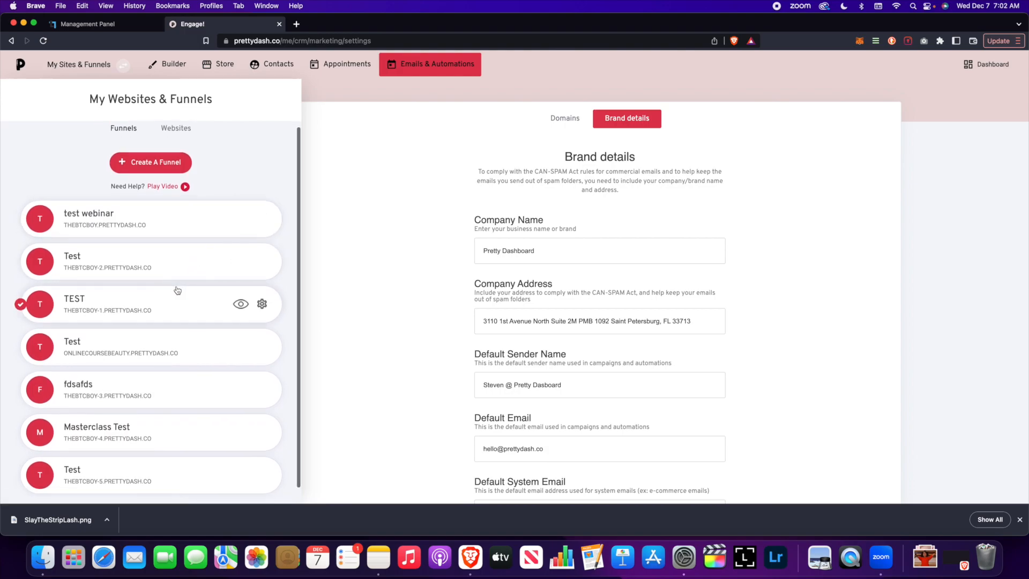
{"action": "scroll", "coordinate": [175, 292], "scroll_direction": "down", "scroll_amount": 1}
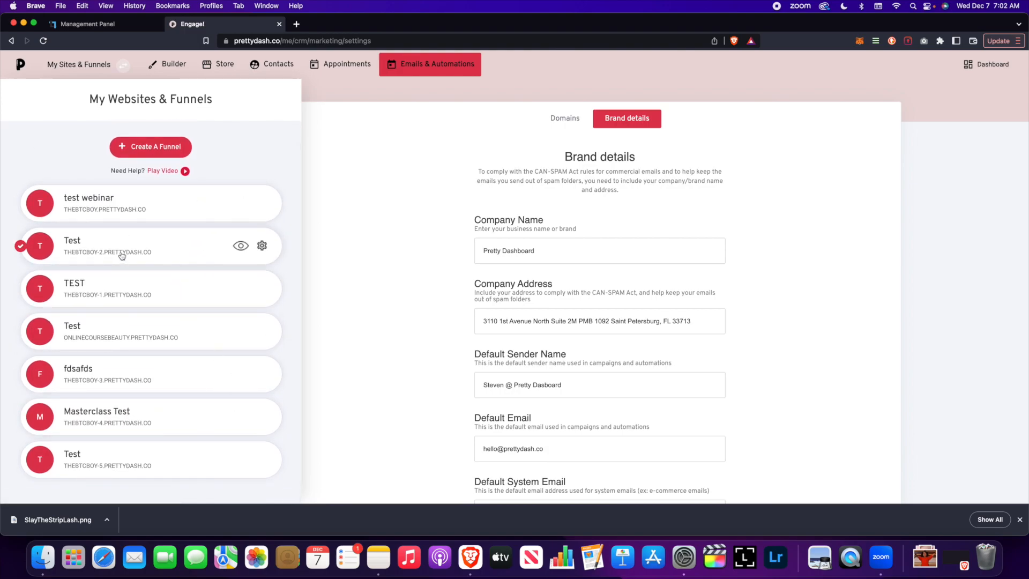
{"action": "scroll", "coordinate": [122, 253], "scroll_direction": "up", "scroll_amount": 1}
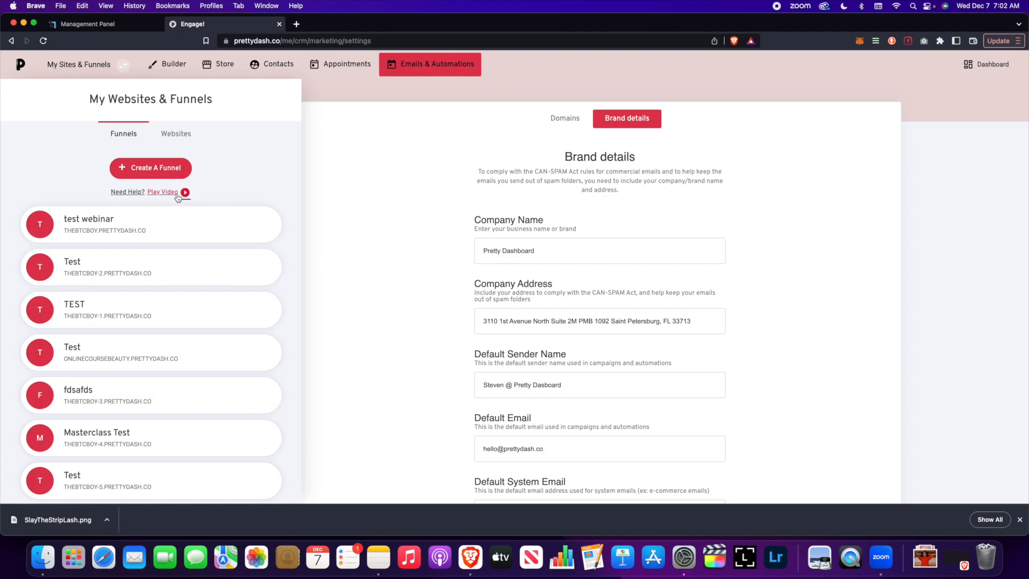
{"action": "left_click", "coordinate": [390, 188]}
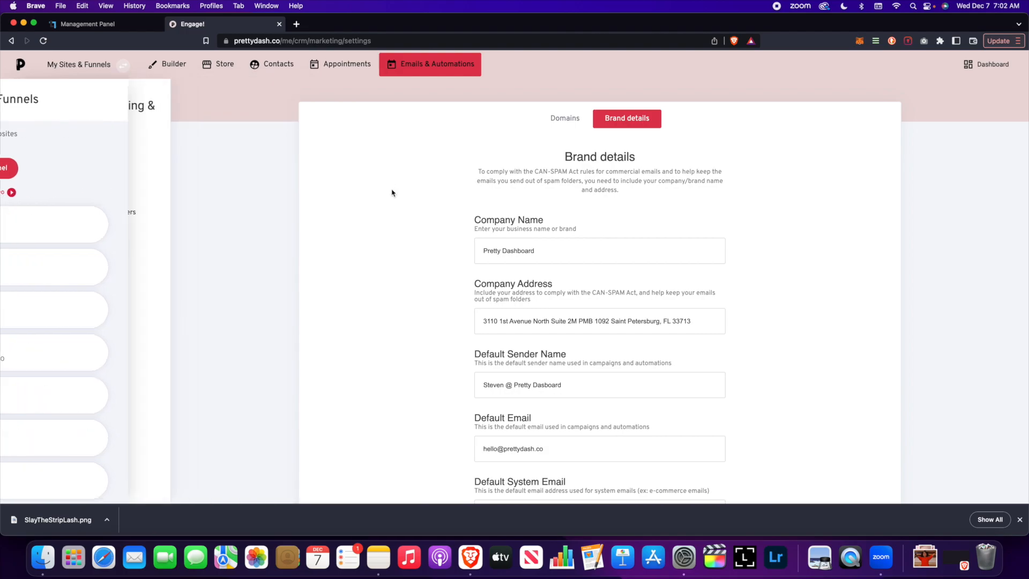
Step: Open the PrettyDash project dashboard and look through its website analytics overview
{"action": "left_click", "coordinate": [977, 67]}
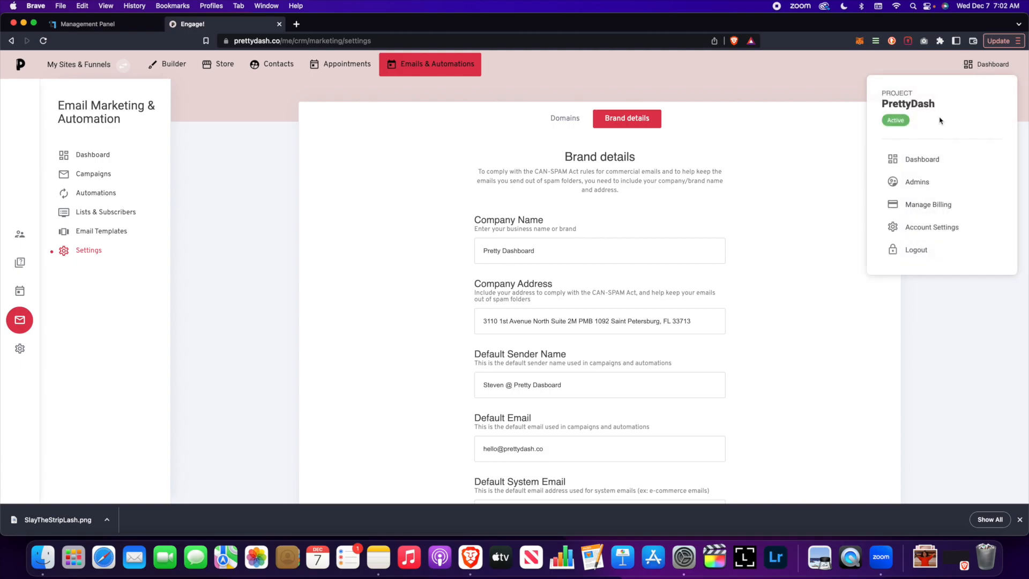
{"action": "left_click", "coordinate": [933, 155]}
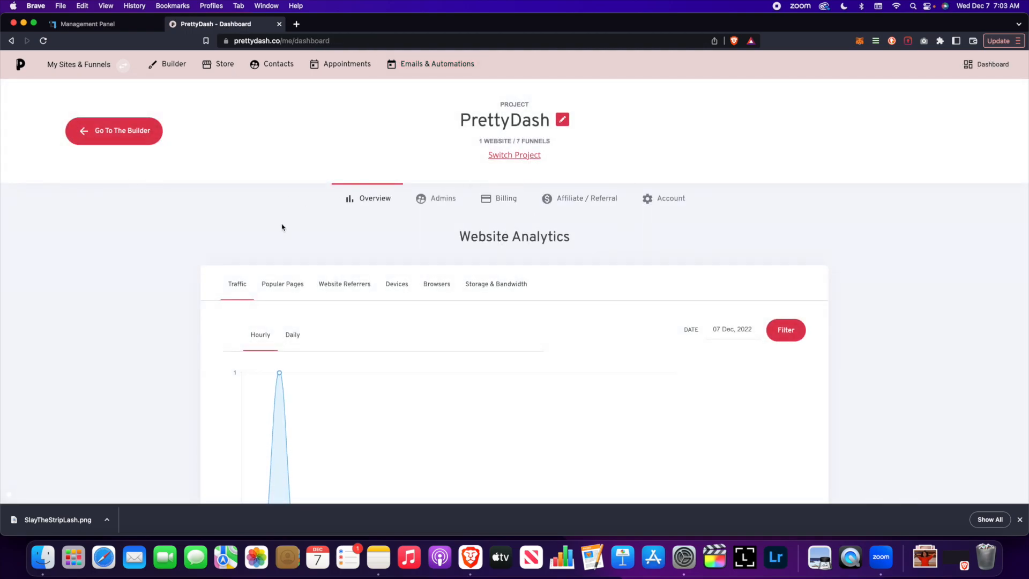
{"action": "scroll", "coordinate": [446, 324], "scroll_direction": "down", "scroll_amount": 5}
{"action": "scroll", "coordinate": [445, 300], "scroll_direction": "up", "scroll_amount": 5}
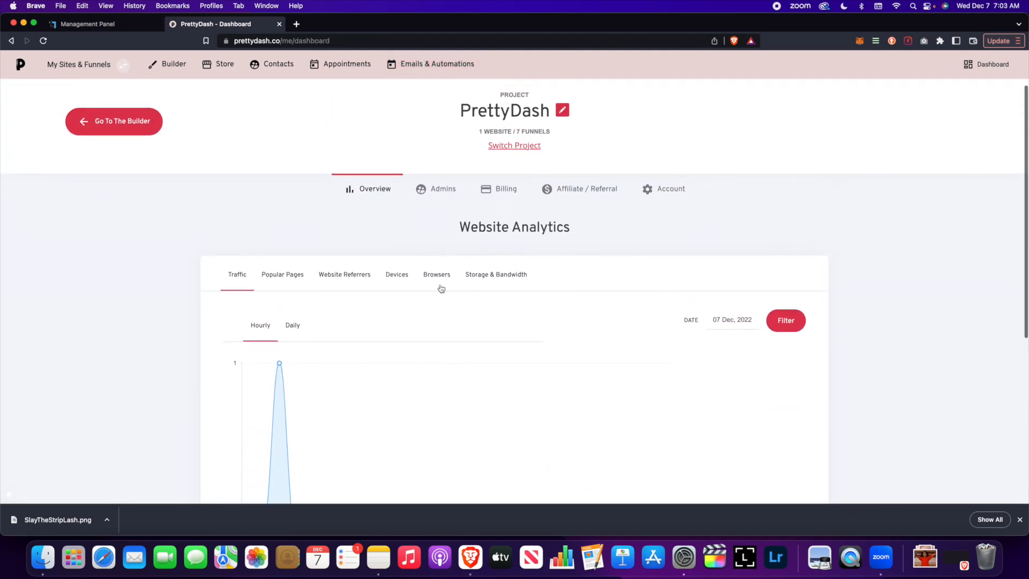
Step: Examine the project owner's admin permissions, and open the form for adding an admin
{"action": "left_click", "coordinate": [438, 199]}
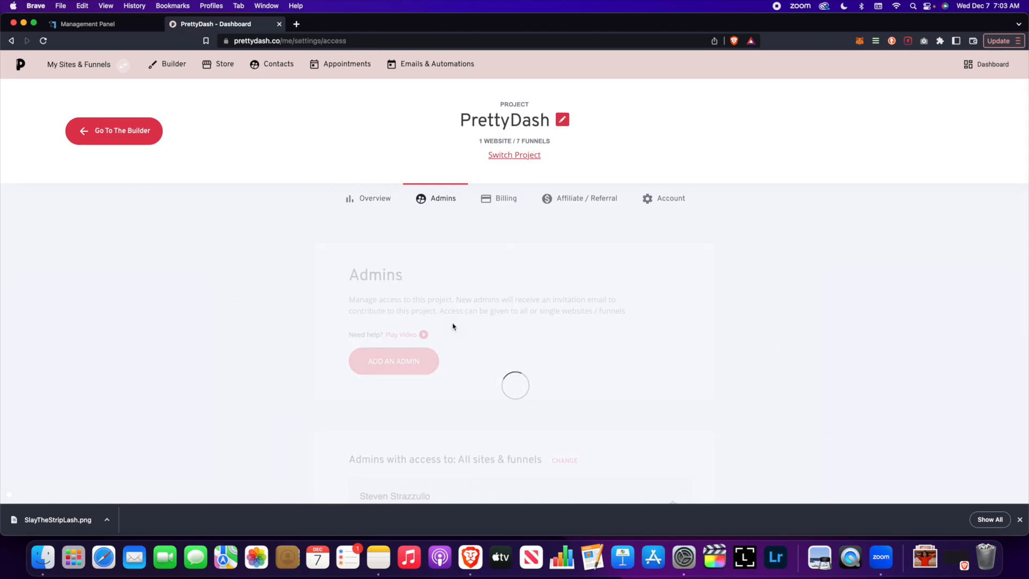
{"action": "scroll", "coordinate": [478, 271], "scroll_direction": "down", "scroll_amount": 1}
{"action": "scroll", "coordinate": [478, 271], "scroll_direction": "down", "scroll_amount": 3}
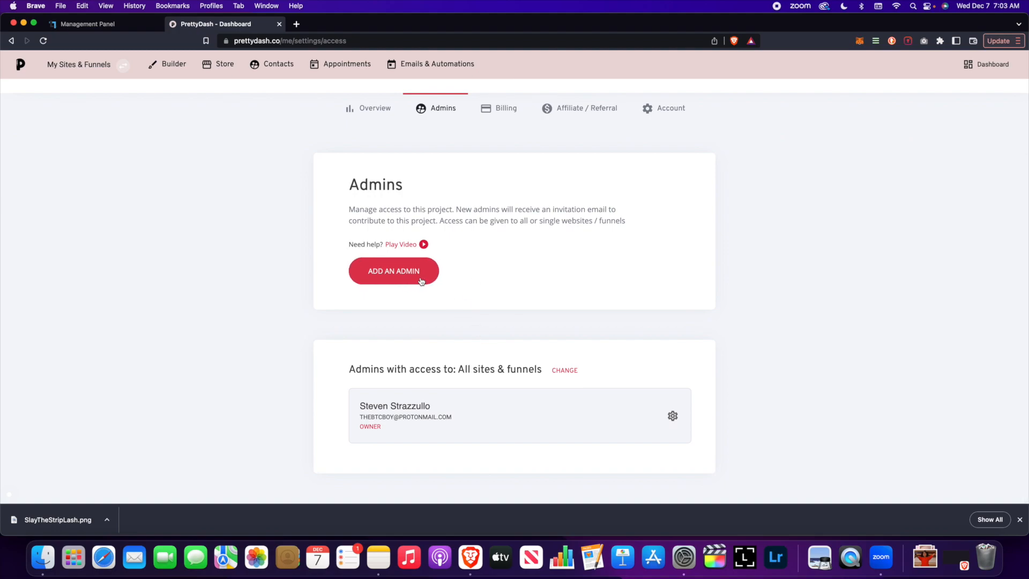
{"action": "left_click", "coordinate": [672, 416]}
{"action": "left_click", "coordinate": [678, 354]}
{"action": "scroll", "coordinate": [423, 277], "scroll_direction": "down", "scroll_amount": 5}
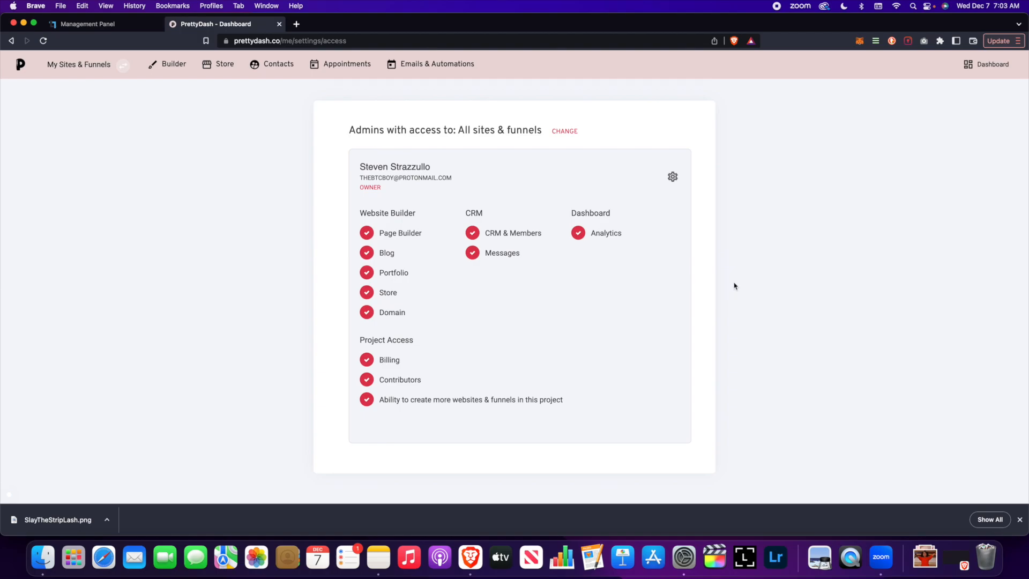
{"action": "scroll", "coordinate": [734, 285], "scroll_direction": "up", "scroll_amount": 5}
{"action": "scroll", "coordinate": [732, 284], "scroll_direction": "down", "scroll_amount": 2}
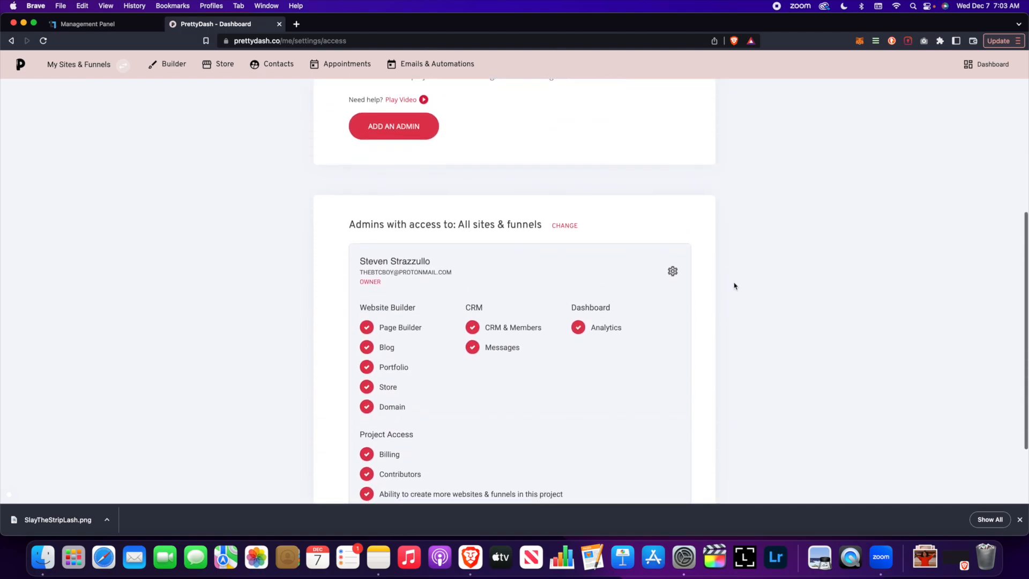
{"action": "left_click", "coordinate": [401, 131]}
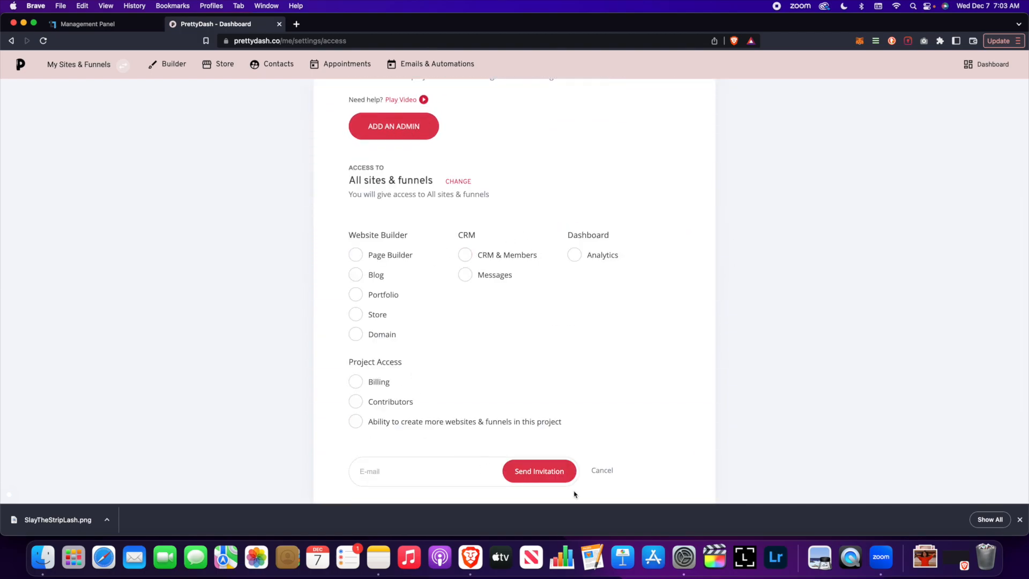
Step: Examine which websites and funnels a new admin can be given access to, and close the selection list
{"action": "left_click", "coordinate": [465, 255]}
{"action": "scroll", "coordinate": [786, 232], "scroll_direction": "up", "scroll_amount": 3}
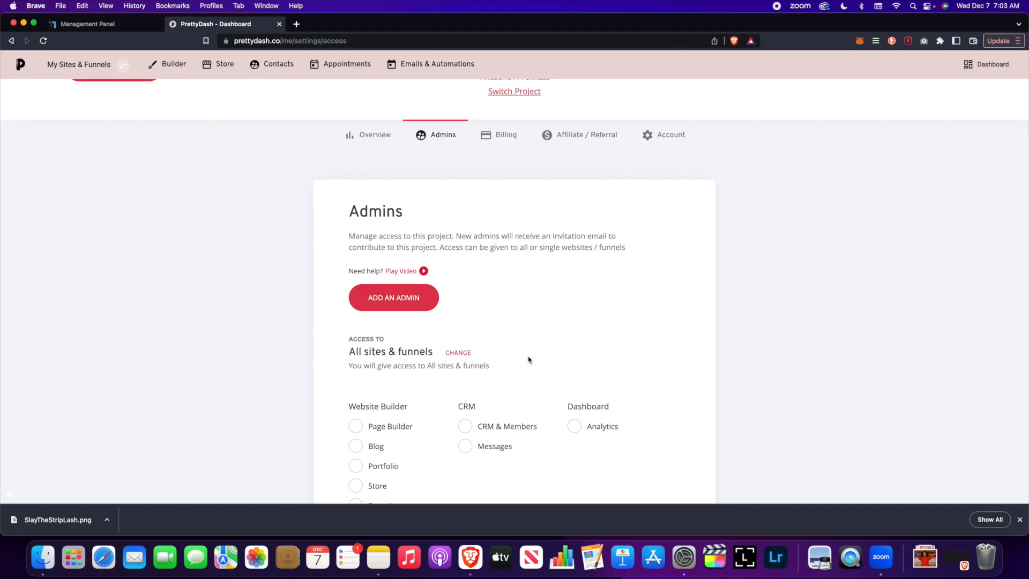
{"action": "left_click", "coordinate": [449, 353]}
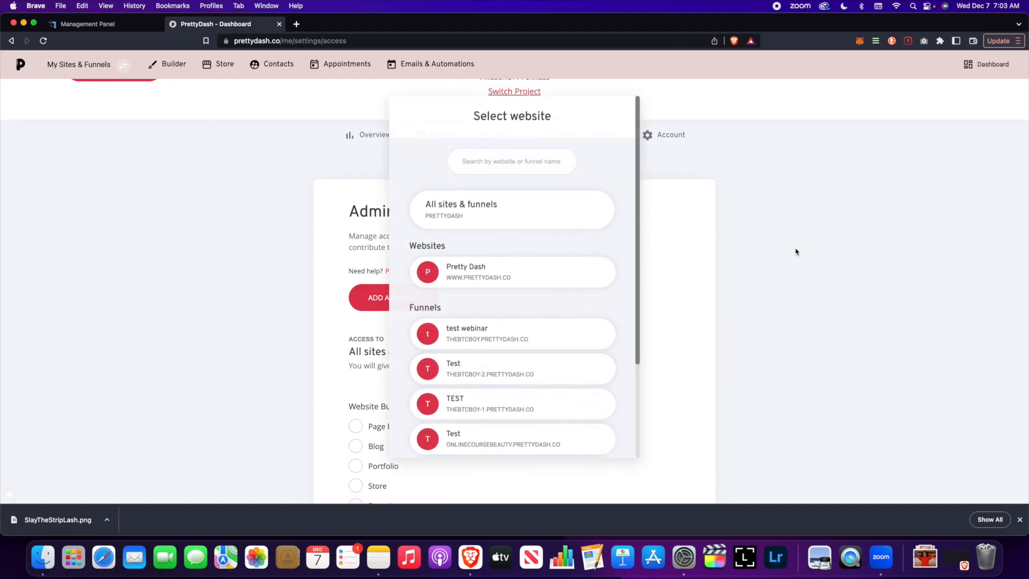
{"action": "left_click", "coordinate": [794, 248]}
{"action": "left_click", "coordinate": [446, 356]}
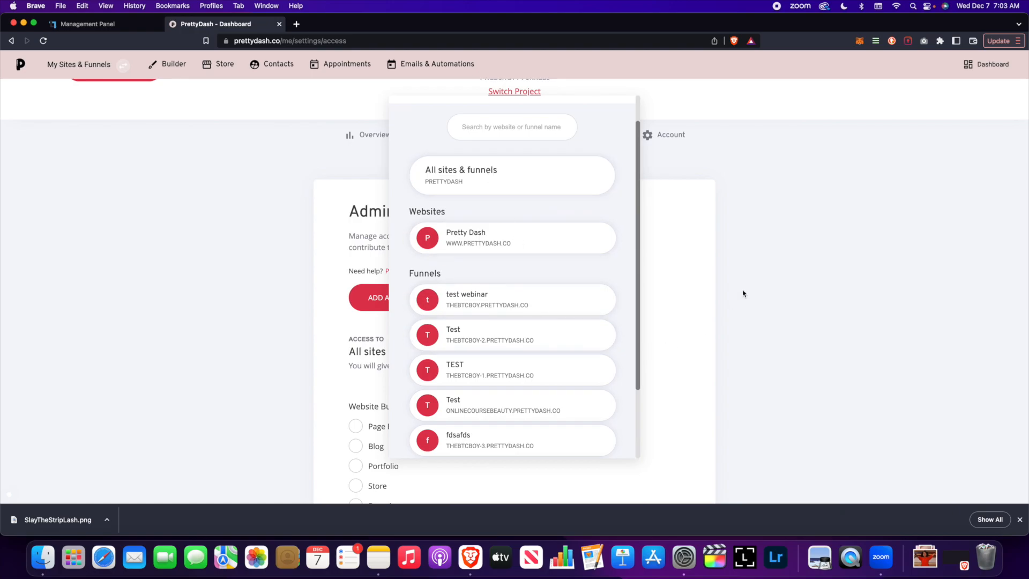
{"action": "left_click", "coordinate": [854, 263]}
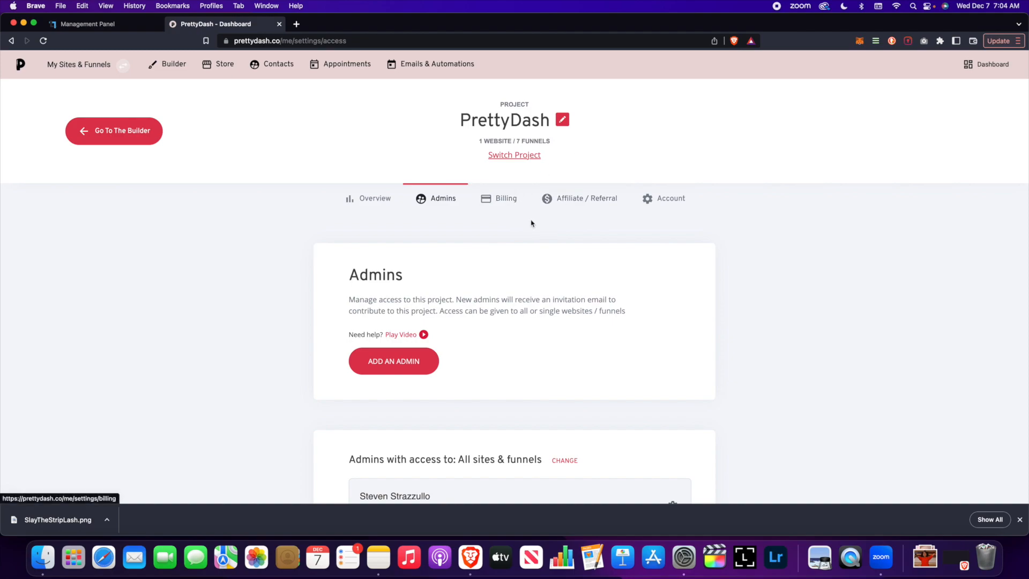
Step: Open the project's affiliate and referral page and examine the recurring commission offer
{"action": "left_click", "coordinate": [591, 200]}
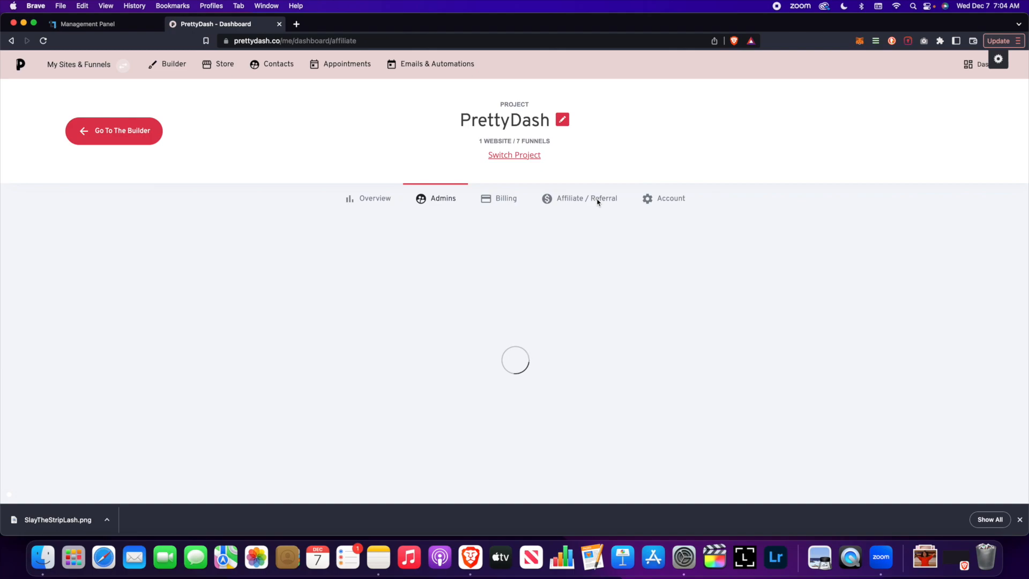
{"action": "scroll", "coordinate": [716, 338], "scroll_direction": "down", "scroll_amount": 3}
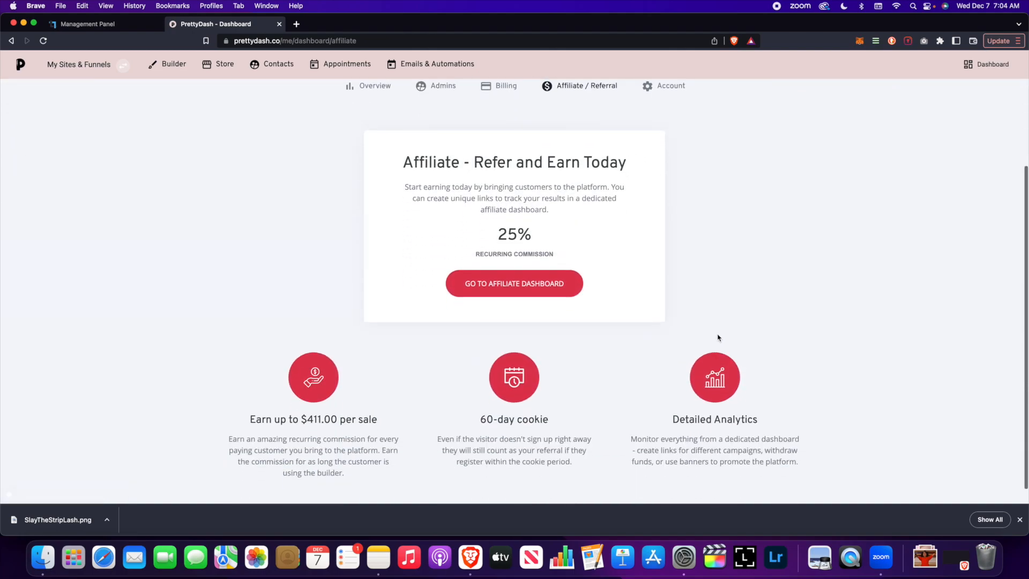
{"action": "scroll", "coordinate": [710, 314], "scroll_direction": "up", "scroll_amount": 3}
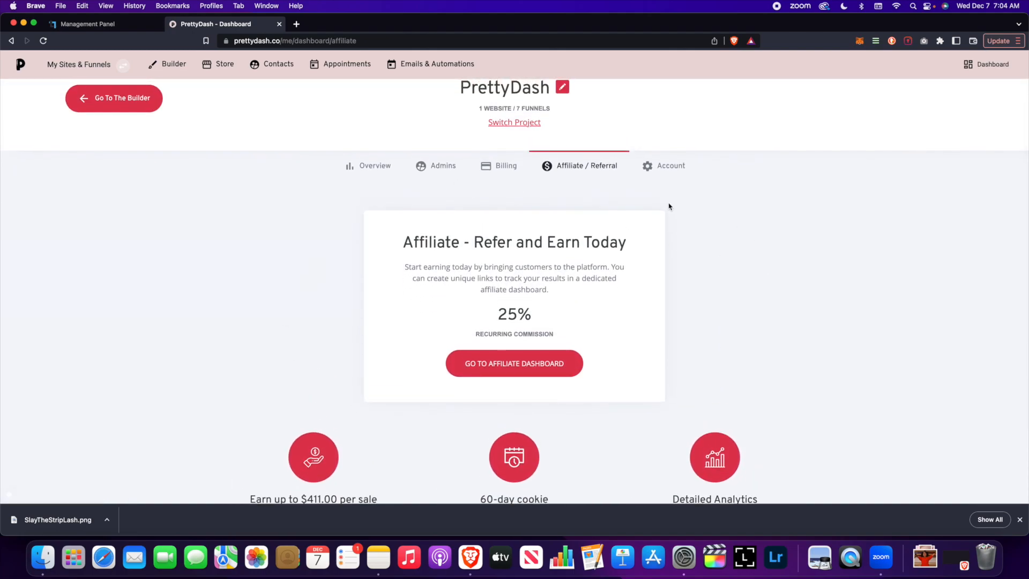
{"action": "left_click_drag", "start_coordinate": [494, 322], "coordinate": [536, 317]}
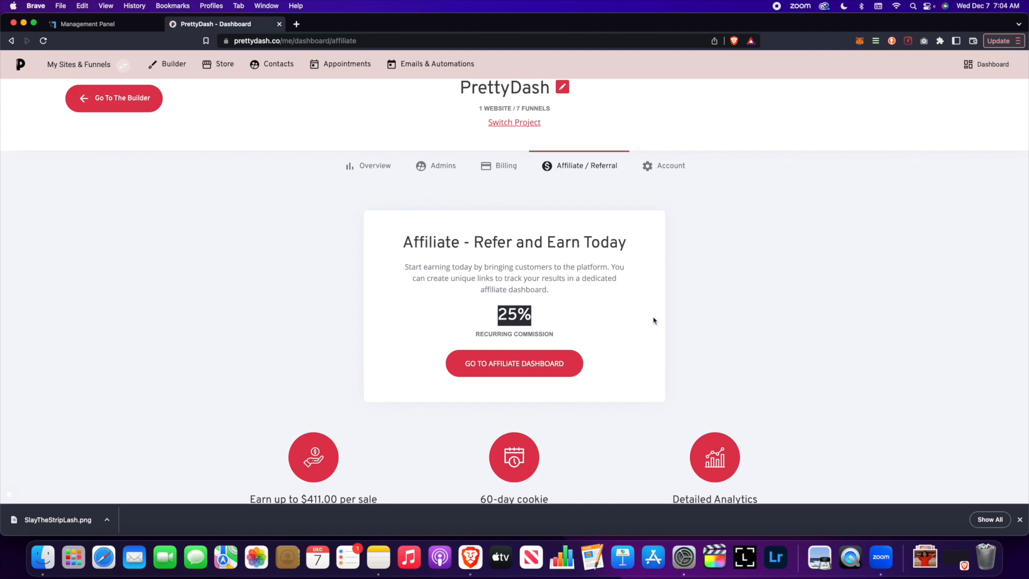
Step: Open the affiliate dashboard, view the existing affiliate links, and close the affiliate panel
{"action": "left_click", "coordinate": [572, 358]}
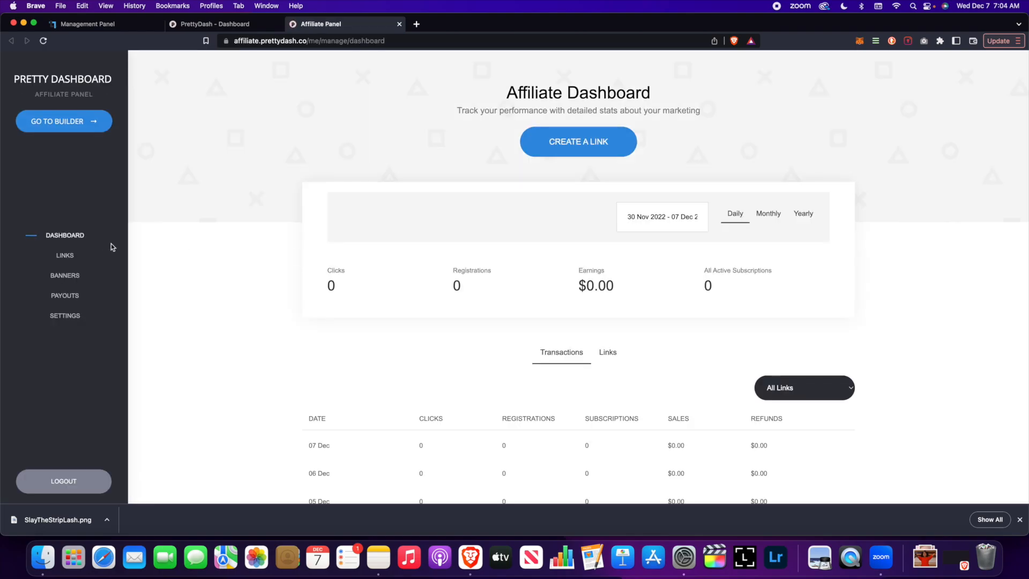
{"action": "left_click", "coordinate": [65, 255]}
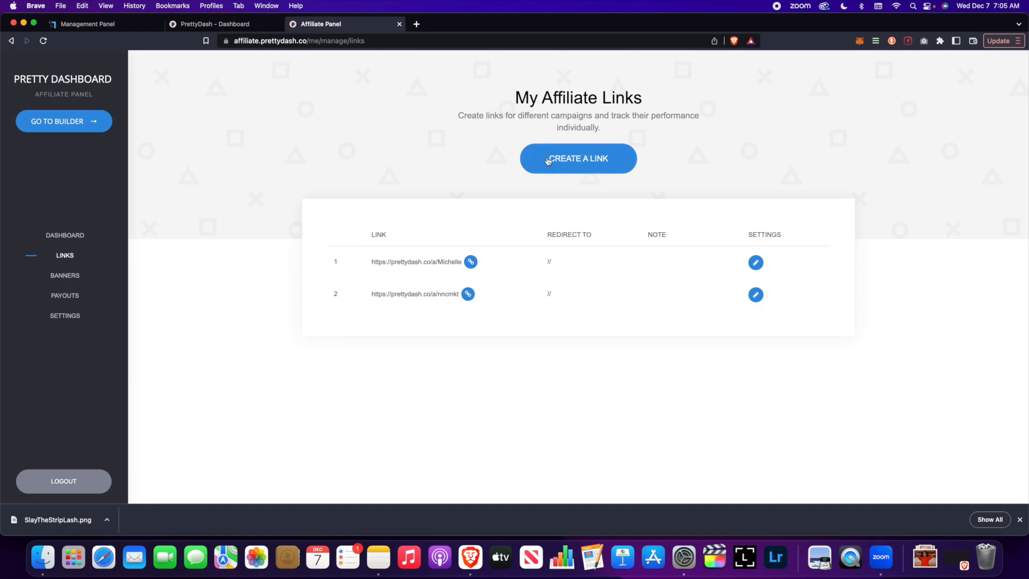
{"action": "left_click", "coordinate": [399, 23]}
Step: View the project's account settings, and return to the website builder
{"action": "left_click", "coordinate": [665, 165]}
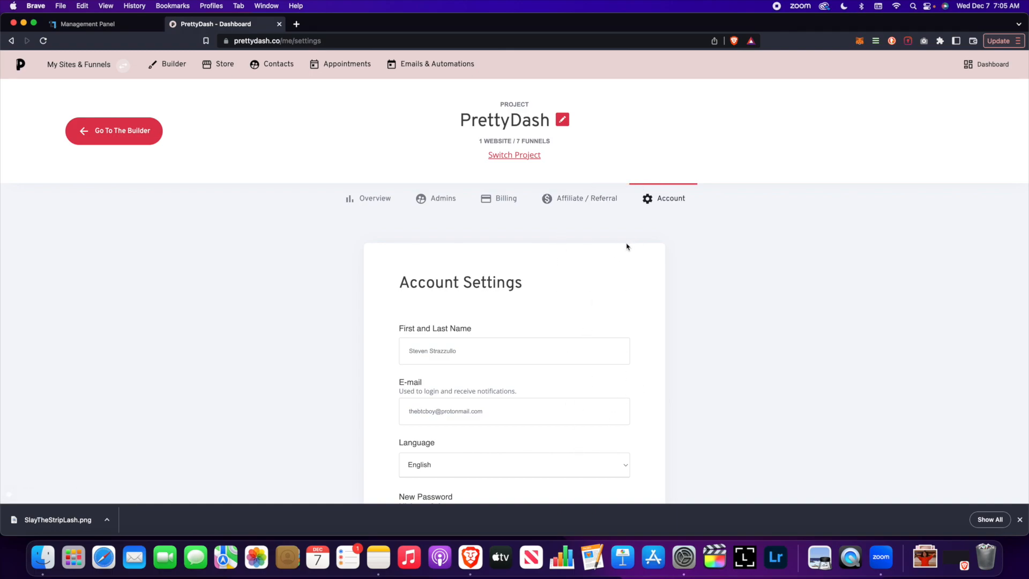
{"action": "left_click", "coordinate": [158, 138]}
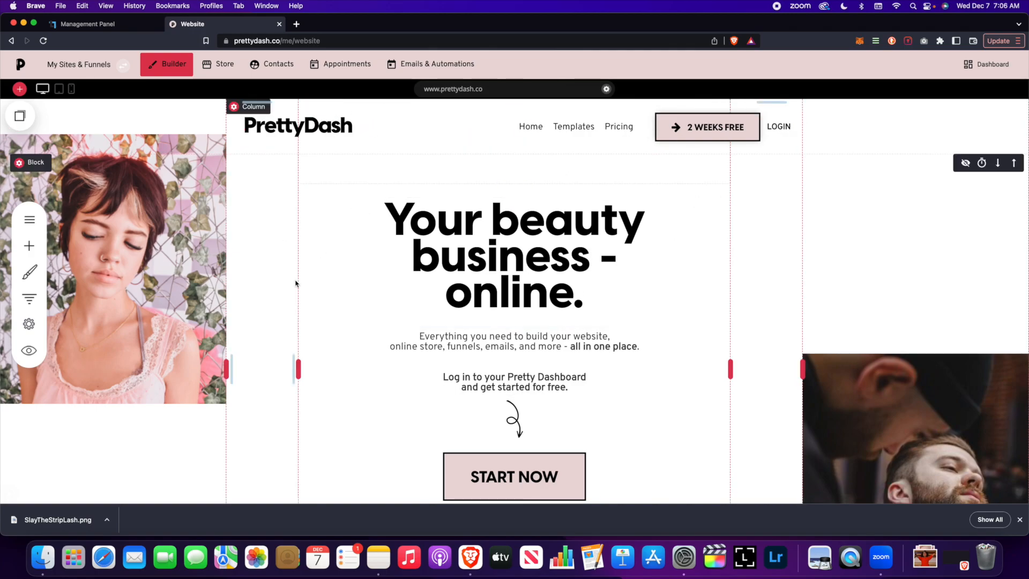
Step: Open the website's list of pages and popups, and view which kinds of items can be added
{"action": "left_click", "coordinate": [30, 219]}
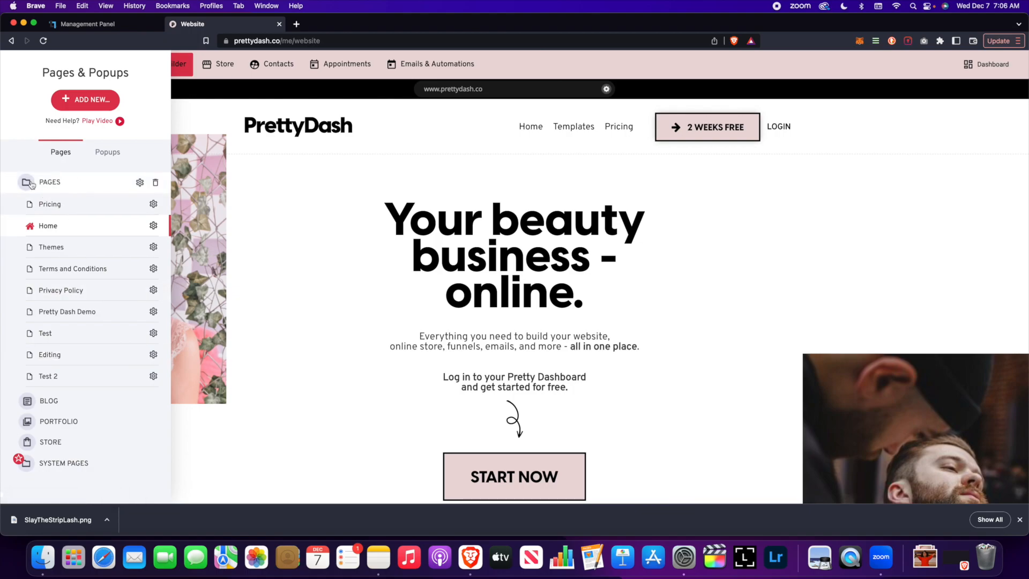
{"action": "left_click", "coordinate": [85, 102]}
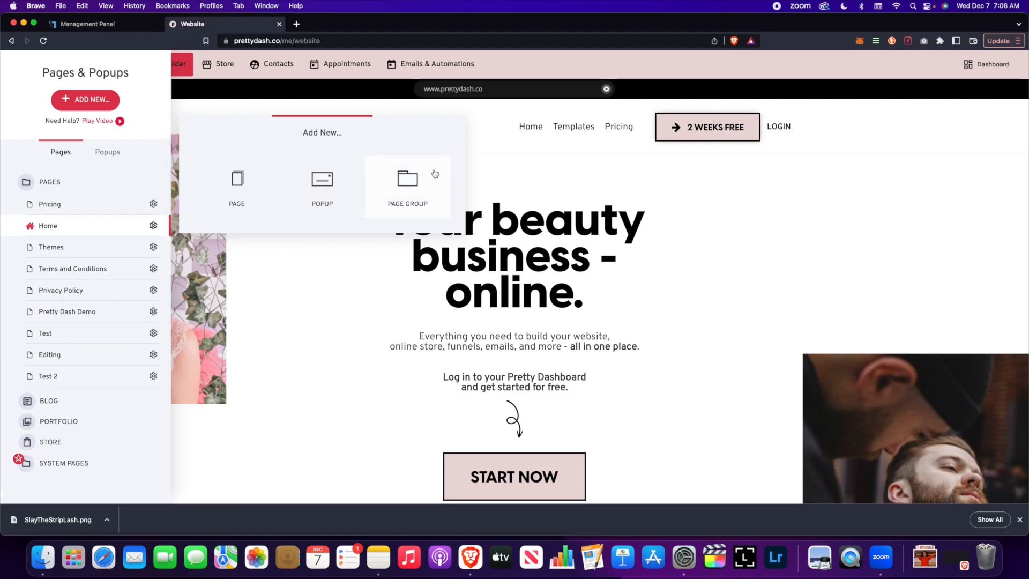
{"action": "left_click", "coordinate": [160, 175]}
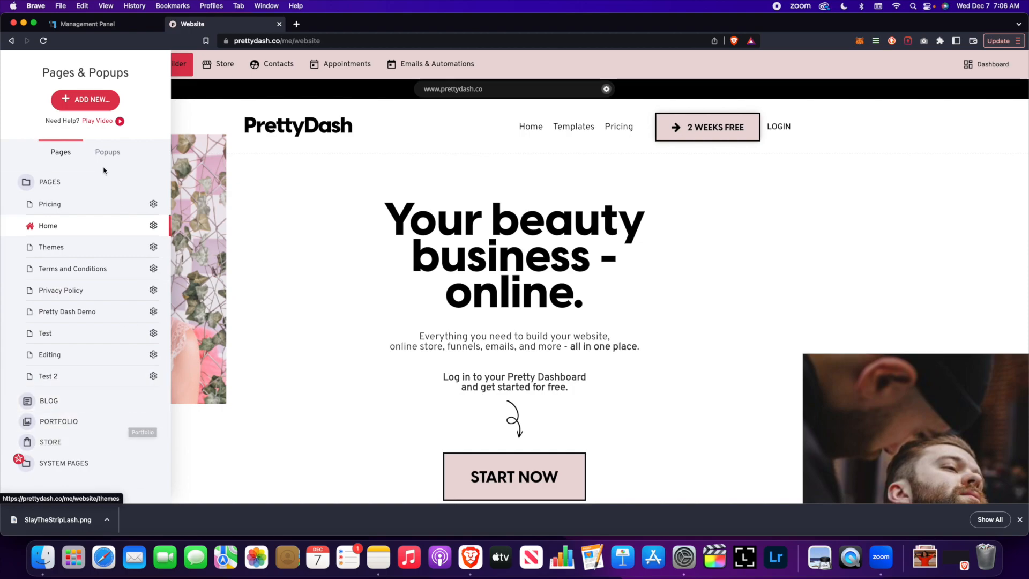
Step: Start adding a new page and browse the Coming Soon, About / Team, Booking Page and Home template categories
{"action": "left_click", "coordinate": [80, 100]}
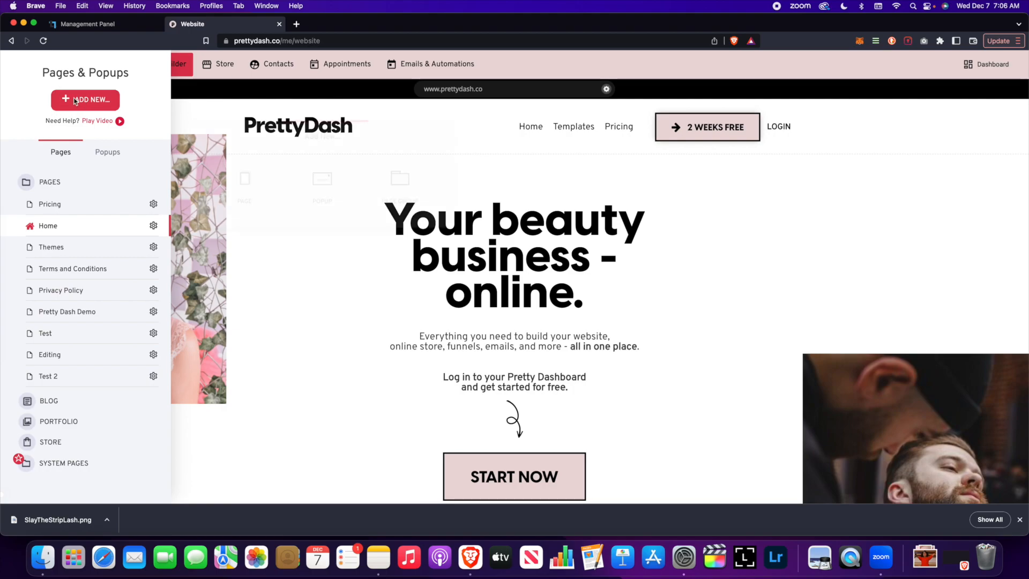
{"action": "left_click", "coordinate": [228, 189]}
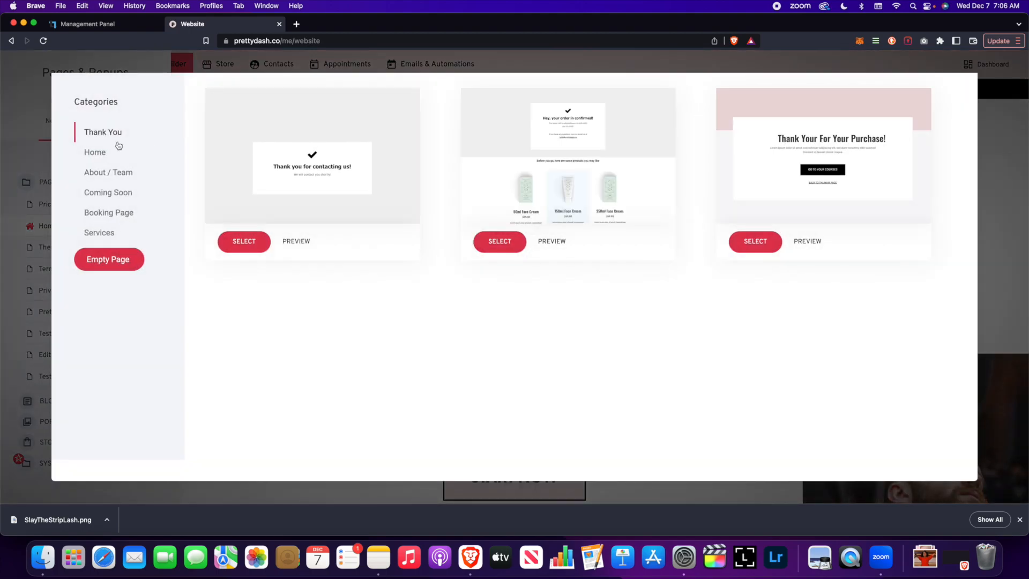
{"action": "left_click", "coordinate": [118, 193]}
{"action": "left_click", "coordinate": [119, 172]}
{"action": "left_click", "coordinate": [119, 210]}
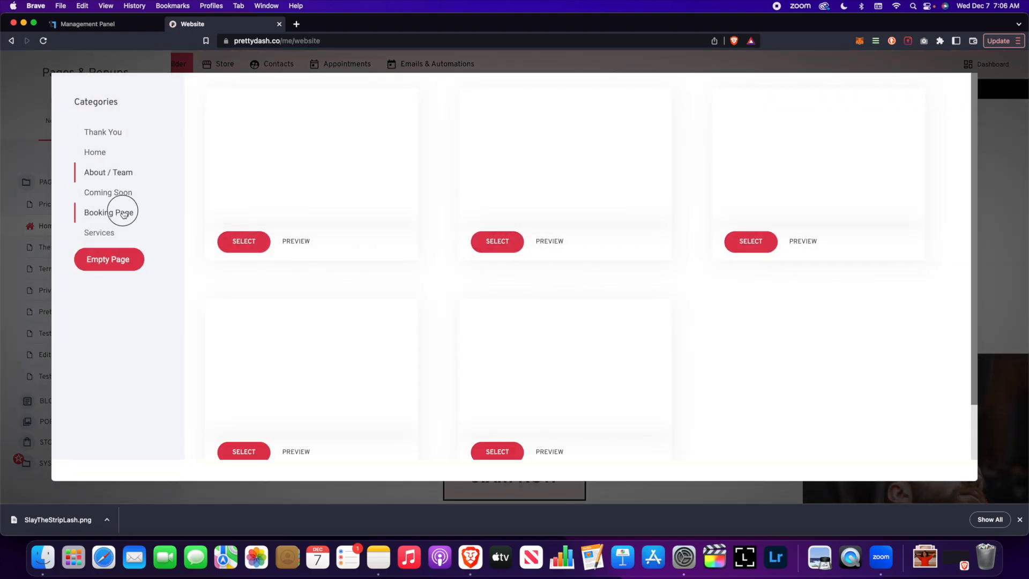
{"action": "left_click", "coordinate": [96, 152]}
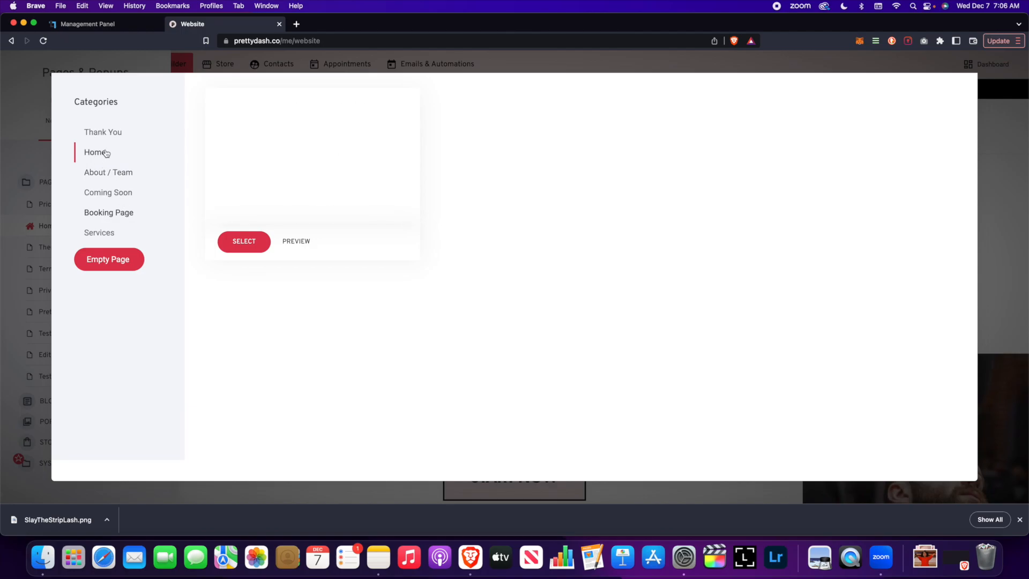
Step: Choose an empty page instead of a template, and look at its page group setting
{"action": "left_click", "coordinate": [124, 259]}
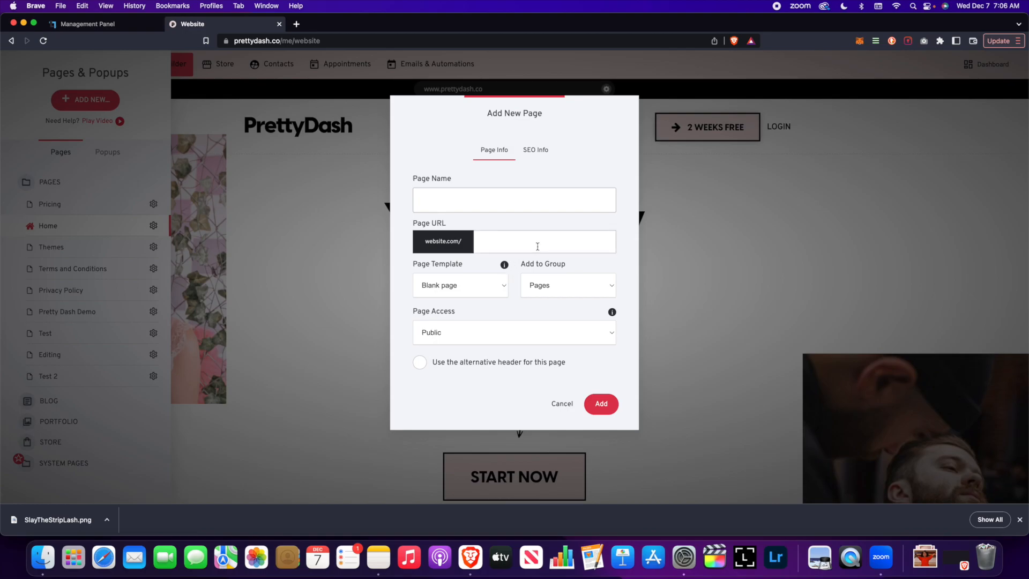
{"action": "left_click", "coordinate": [567, 293]}
{"action": "left_click", "coordinate": [568, 286]}
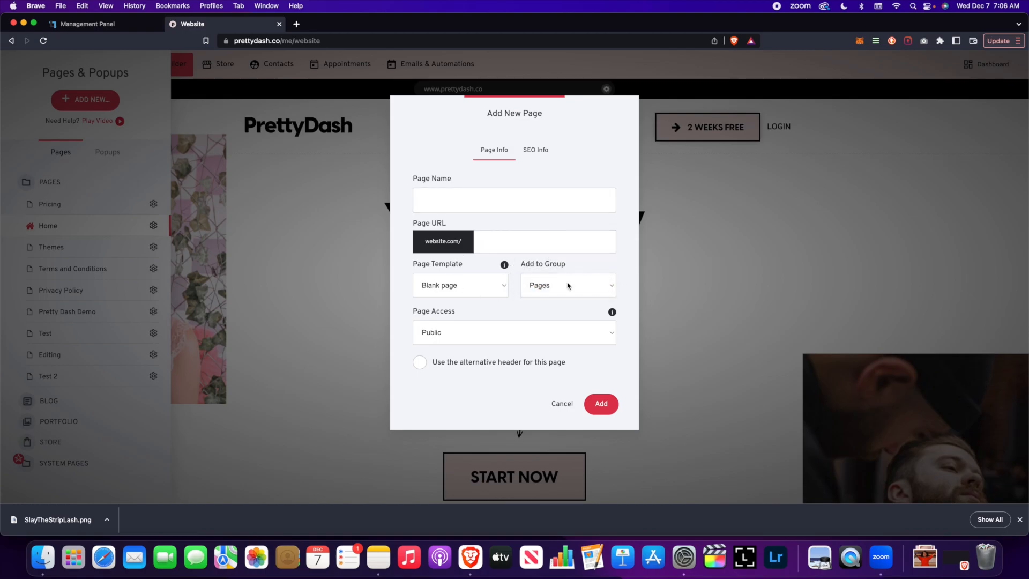
Step: Try Members Only access for the new page, view the member groups, and set the access back to Public
{"action": "left_click", "coordinate": [542, 334]}
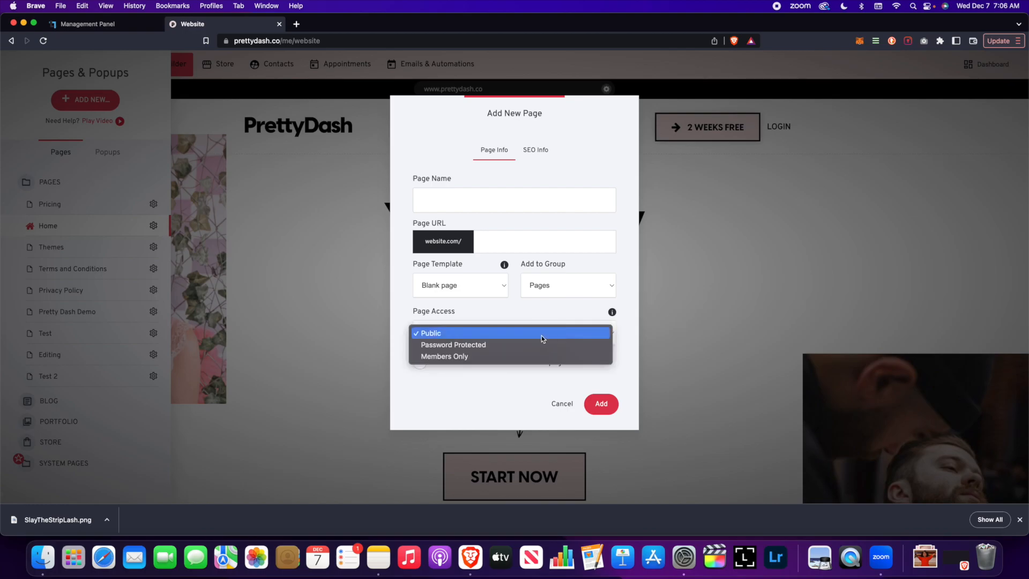
{"action": "left_click", "coordinate": [504, 356]}
{"action": "left_click", "coordinate": [476, 361]}
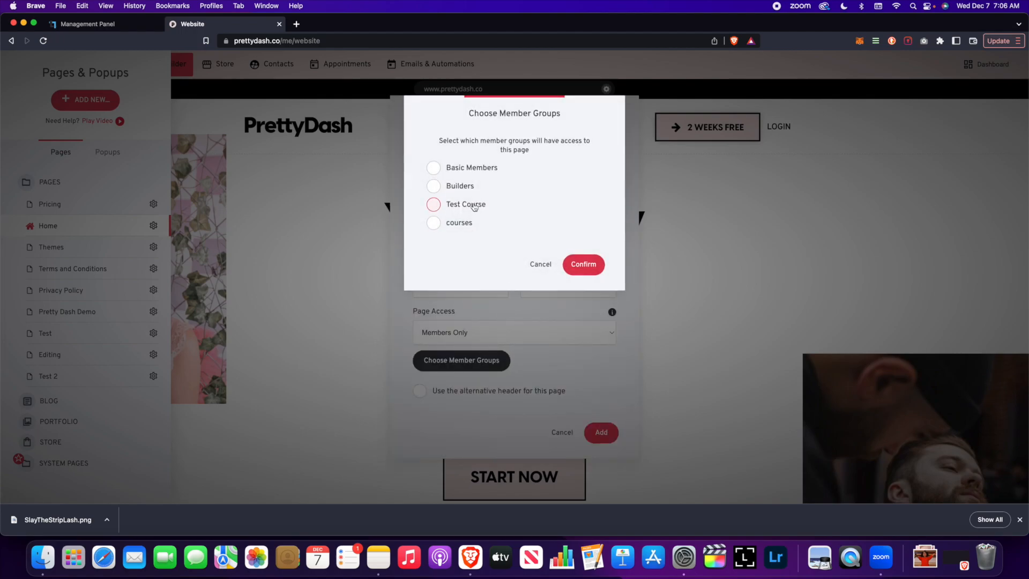
{"action": "left_click", "coordinate": [541, 263]}
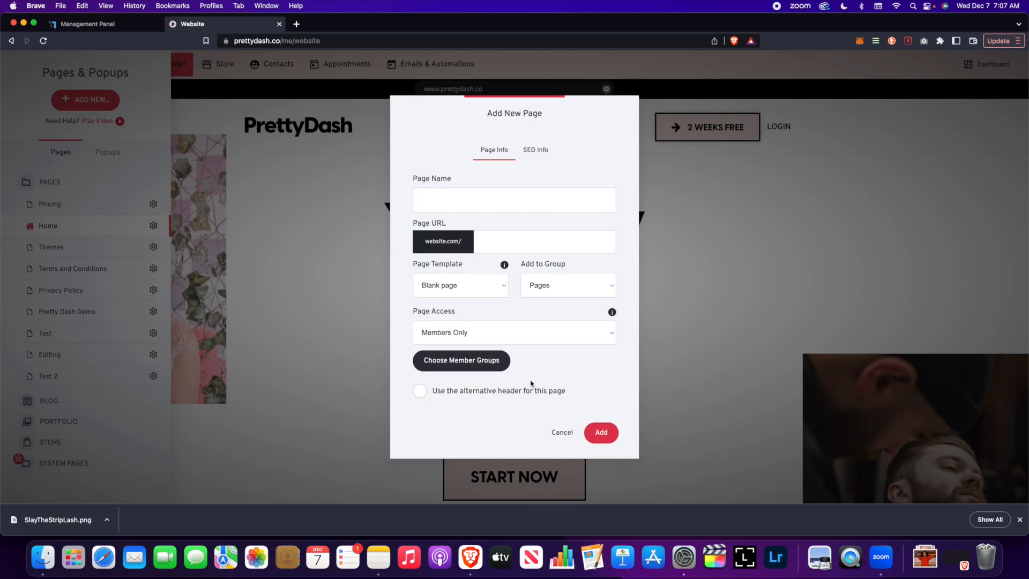
{"action": "left_click", "coordinate": [525, 336]}
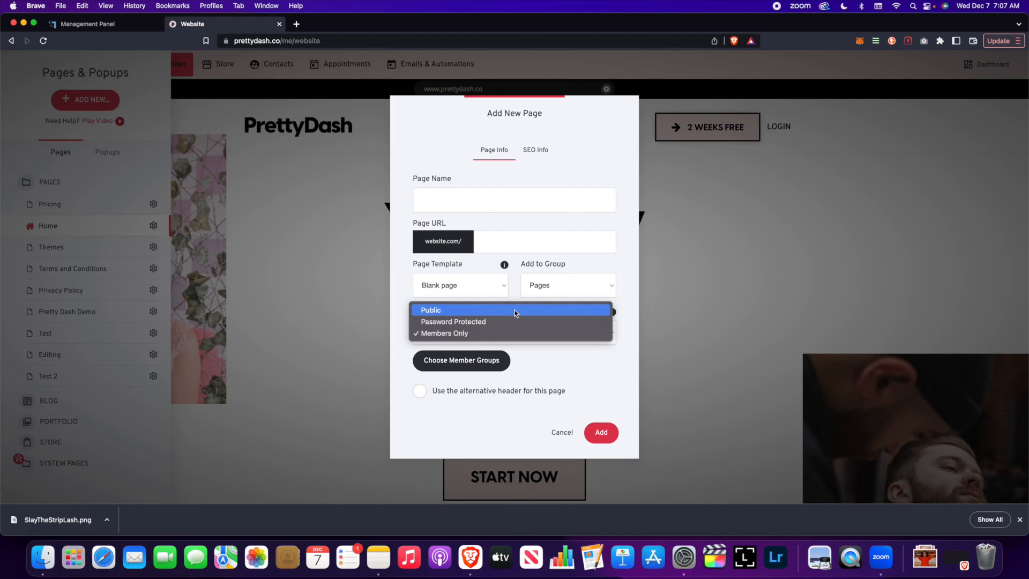
{"action": "left_click", "coordinate": [514, 309]}
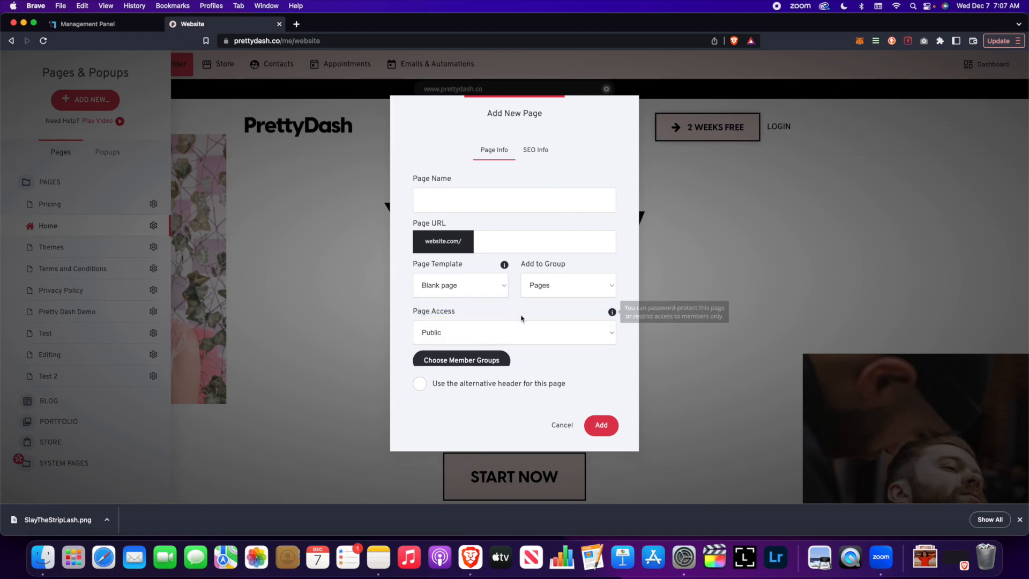
{"action": "mouse_move", "coordinate": [435, 364]}
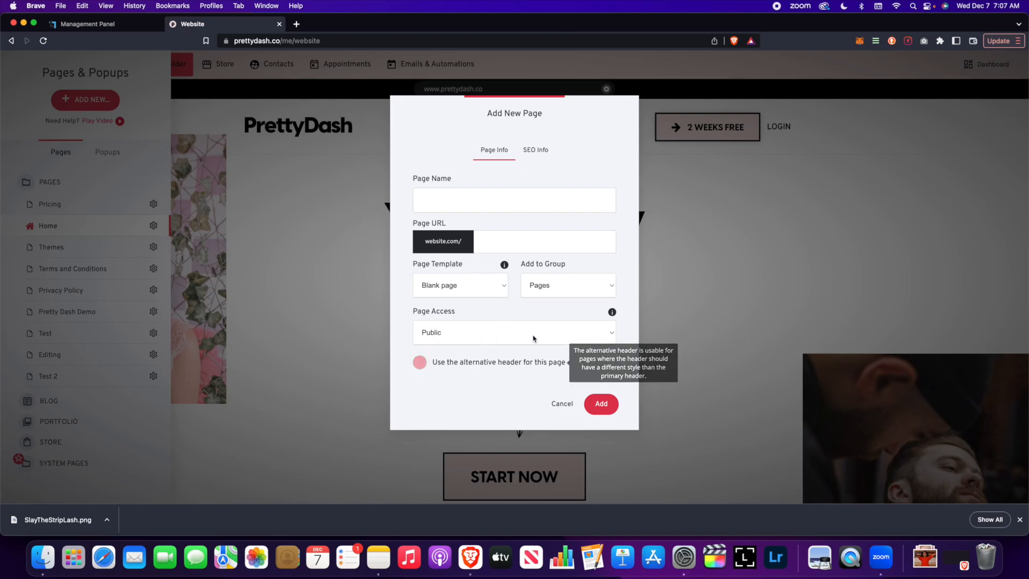
Step: View the new page's SEO info, toggle its sitemap inclusion off and on, and cancel adding the page
{"action": "left_click", "coordinate": [530, 152]}
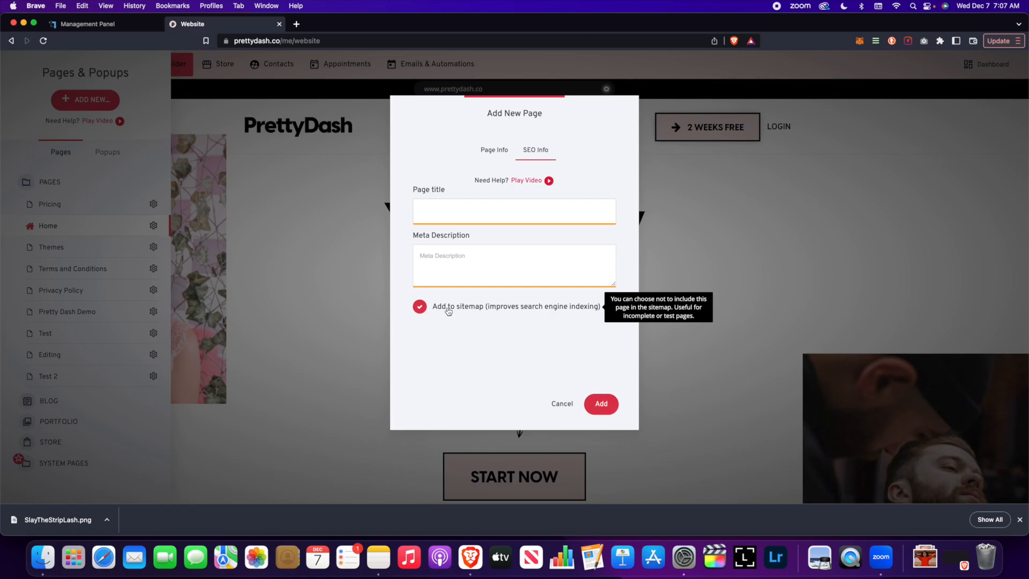
{"action": "left_click", "coordinate": [420, 307]}
{"action": "left_click", "coordinate": [419, 308]}
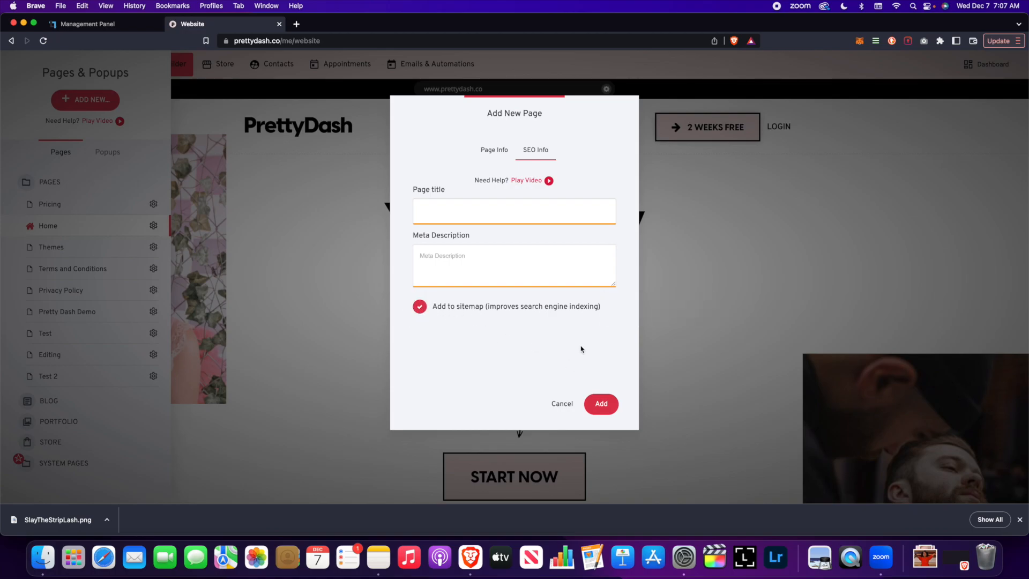
{"action": "left_click", "coordinate": [567, 409]}
Step: Look through the content blocks of the website's Home page in the builder
{"action": "scroll", "coordinate": [405, 278], "scroll_direction": "down", "scroll_amount": 1}
{"action": "scroll", "coordinate": [405, 278], "scroll_direction": "down", "scroll_amount": 10}
{"action": "scroll", "coordinate": [406, 278], "scroll_direction": "up", "scroll_amount": 10}
{"action": "scroll", "coordinate": [405, 278], "scroll_direction": "down", "scroll_amount": 1}
{"action": "scroll", "coordinate": [405, 278], "scroll_direction": "down", "scroll_amount": 8}
{"action": "scroll", "coordinate": [405, 278], "scroll_direction": "up", "scroll_amount": 9}
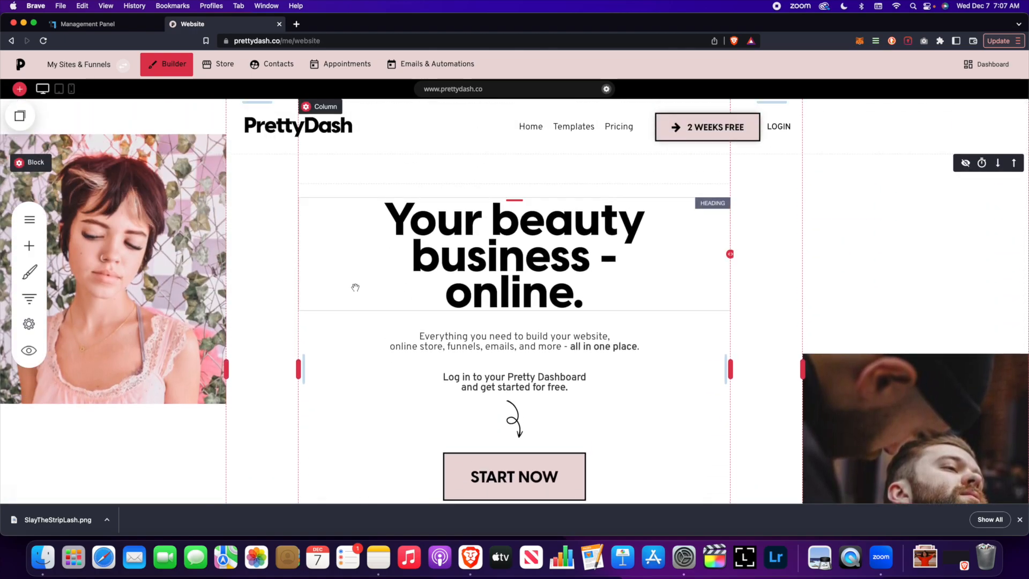
{"action": "scroll", "coordinate": [345, 289], "scroll_direction": "down", "scroll_amount": 8}
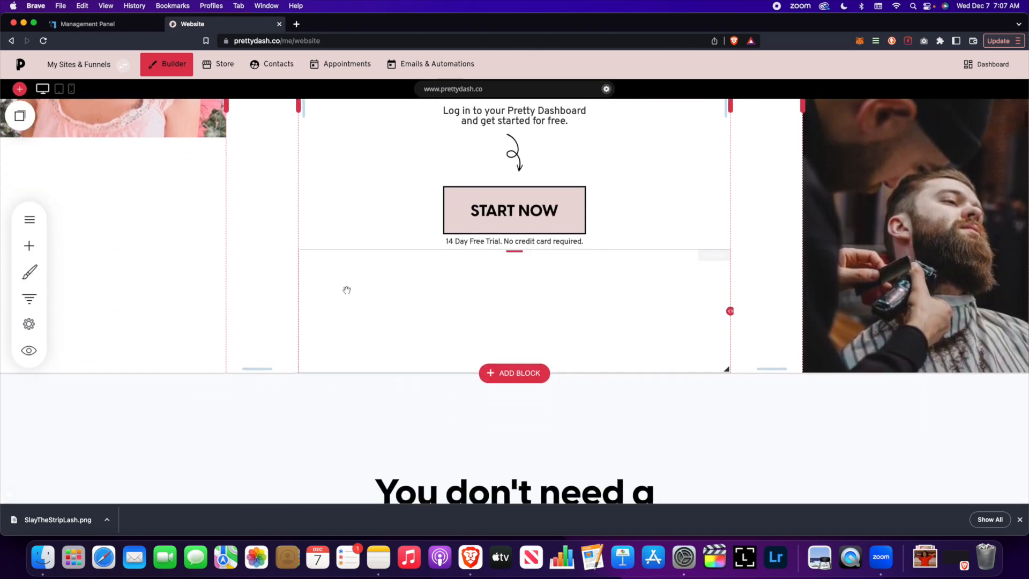
{"action": "scroll", "coordinate": [346, 290], "scroll_direction": "up", "scroll_amount": 9}
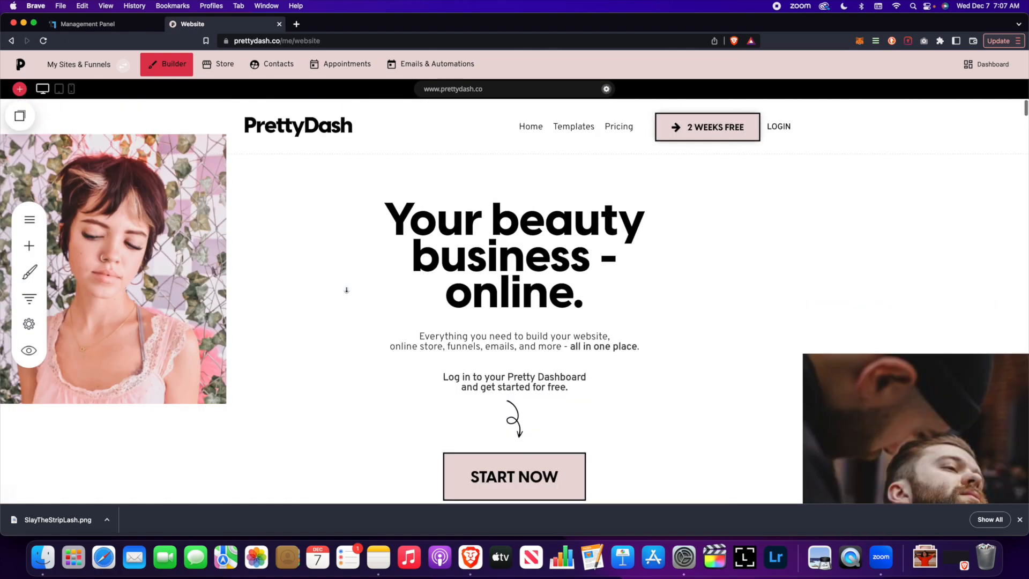
Step: View the website's existing popups, and add a new empty popup
{"action": "left_click", "coordinate": [28, 220]}
{"action": "left_click", "coordinate": [108, 154]}
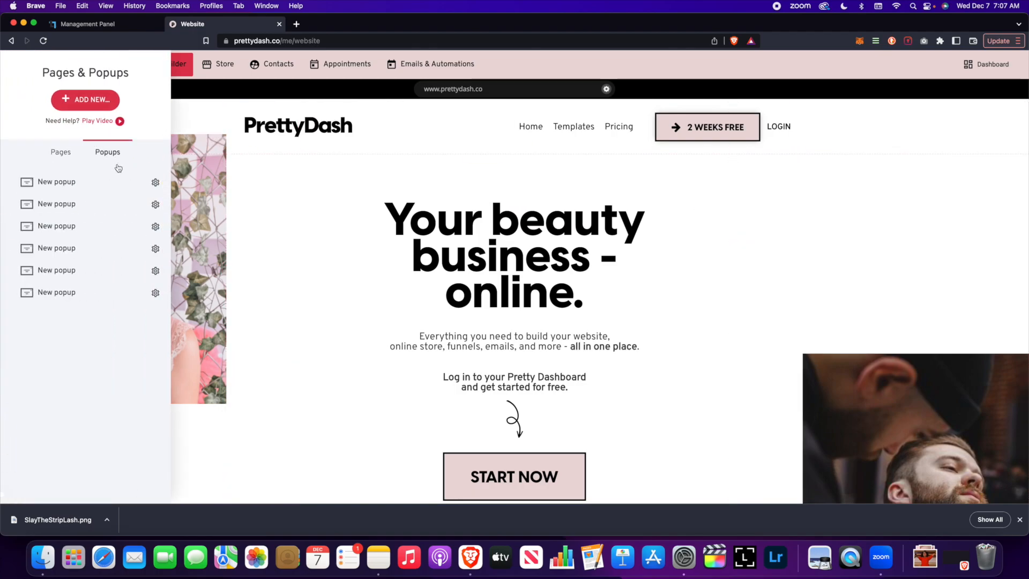
{"action": "left_click", "coordinate": [79, 102]}
{"action": "left_click", "coordinate": [338, 197]}
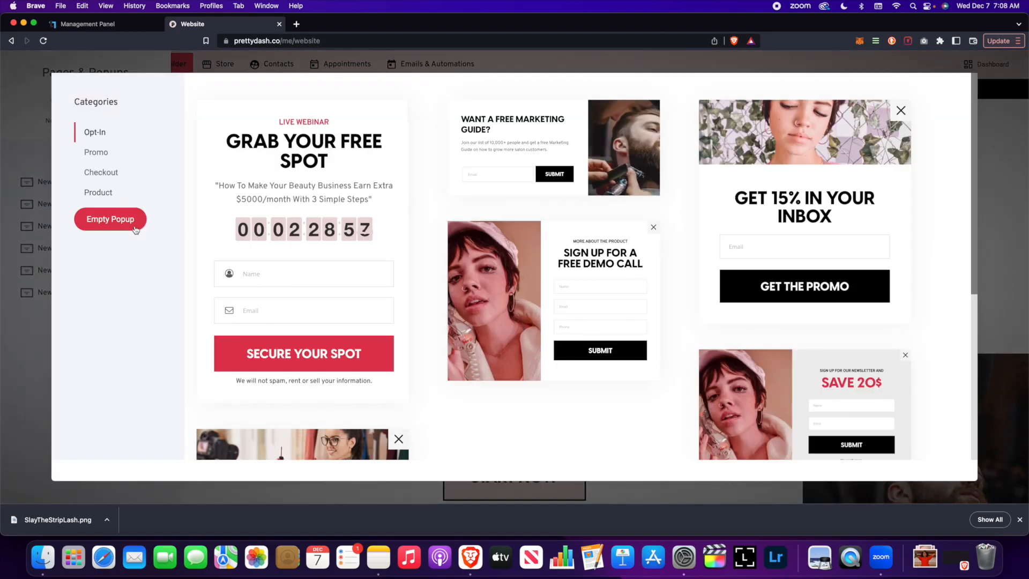
{"action": "left_click", "coordinate": [136, 224]}
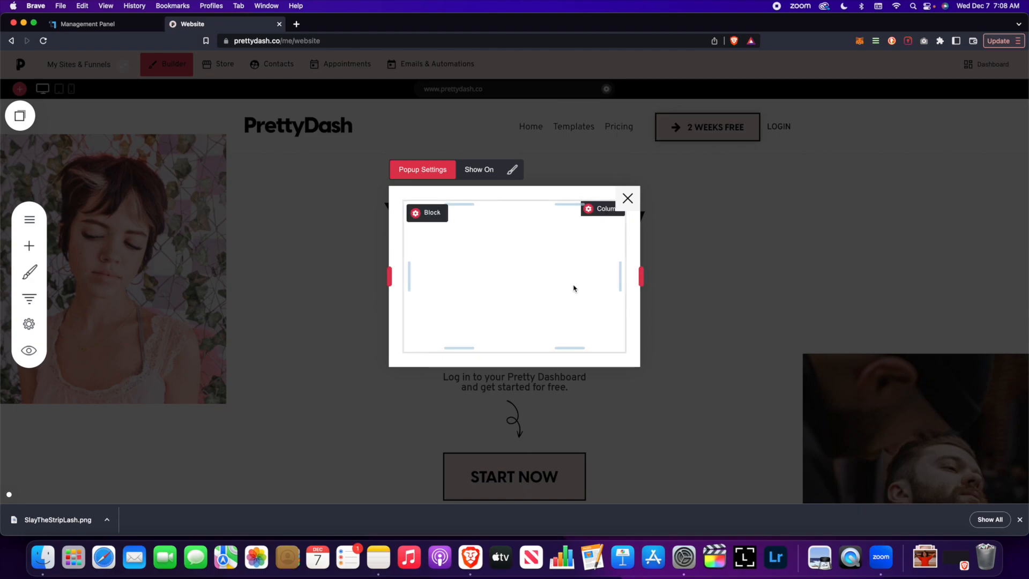
Step: Try the corner, full-screen and top-bar positions for the new popup, and set it back to the centered position
{"action": "left_click", "coordinate": [427, 170]}
{"action": "left_click_drag", "start_coordinate": [514, 111], "coordinate": [195, 79]}
{"action": "left_click", "coordinate": [207, 144]}
{"action": "left_click", "coordinate": [266, 151]}
{"action": "left_click", "coordinate": [265, 183]}
{"action": "left_click", "coordinate": [160, 192]}
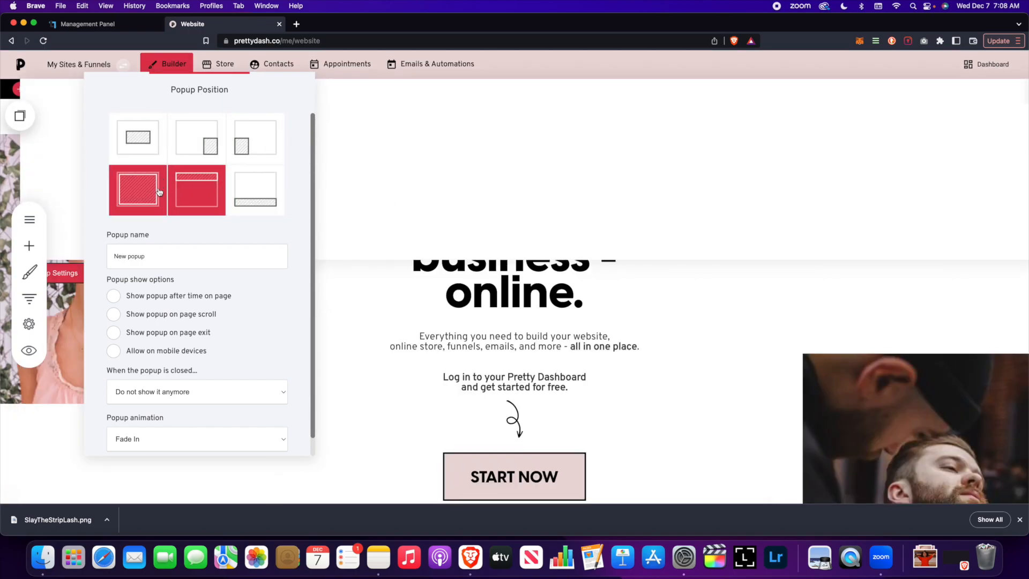
{"action": "left_click", "coordinate": [159, 154]}
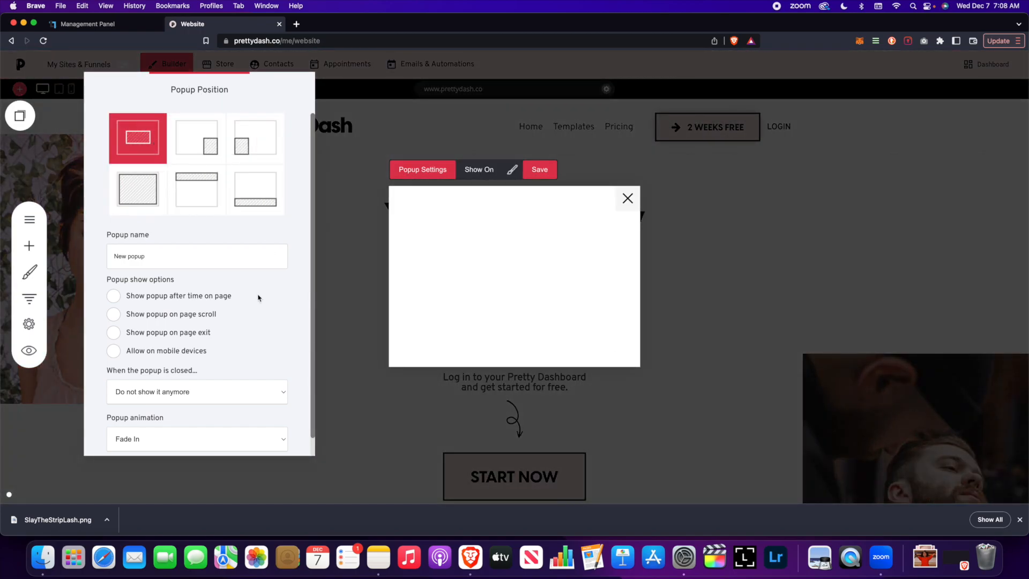
Step: Try showing the popup on page scroll and after time on page, including the scroll distance, and turn both options off
{"action": "scroll", "coordinate": [182, 258], "scroll_direction": "down", "scroll_amount": 1}
{"action": "left_click", "coordinate": [212, 295]}
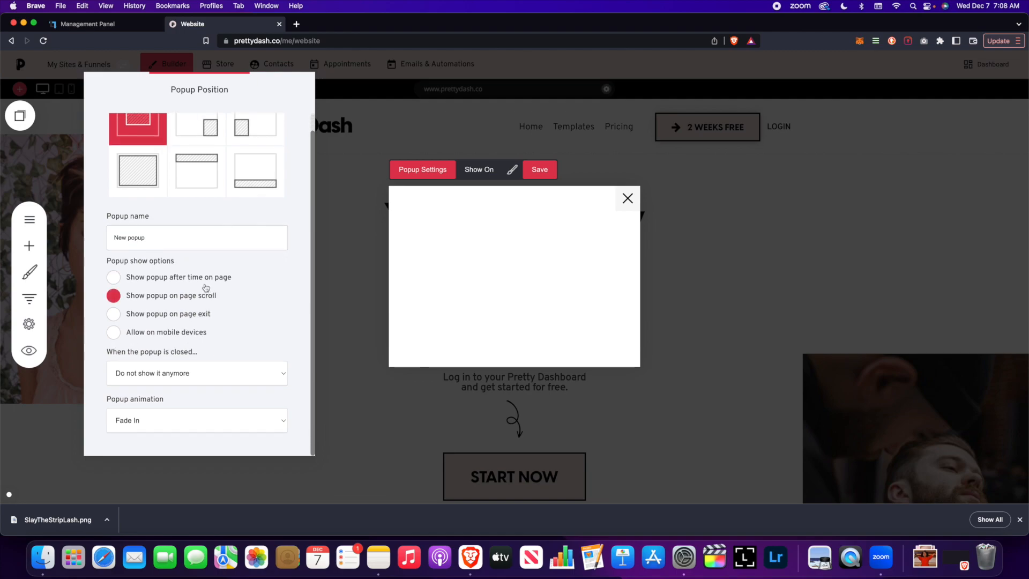
{"action": "left_click", "coordinate": [144, 278]}
{"action": "left_click", "coordinate": [160, 280]}
{"action": "left_click_drag", "start_coordinate": [117, 314], "coordinate": [92, 333]}
{"action": "left_click", "coordinate": [113, 279]}
{"action": "left_click", "coordinate": [112, 300]}
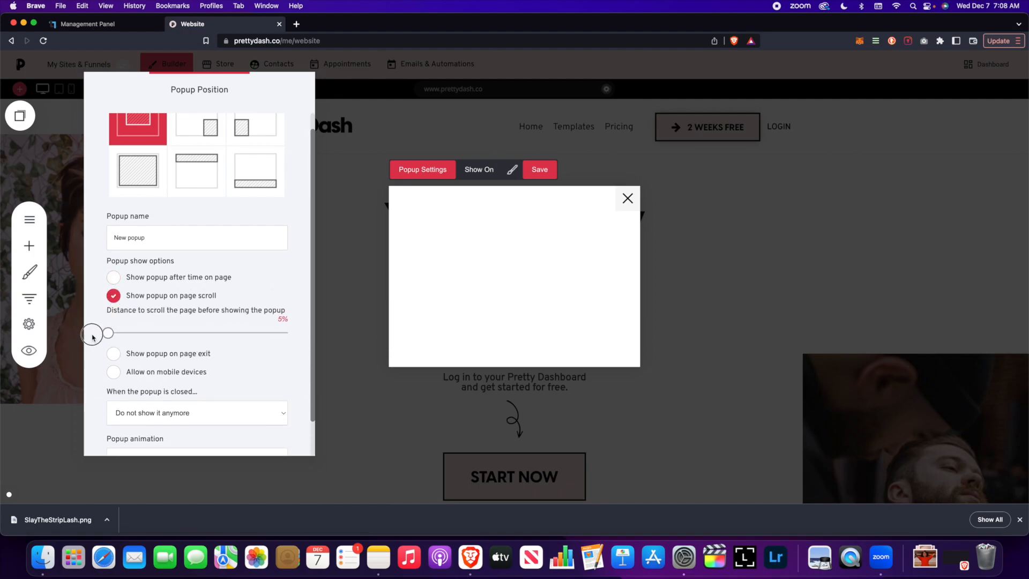
{"action": "left_click", "coordinate": [114, 296]}
Step: Toggle the popup's page exit and mobile device options on and back off
{"action": "left_click", "coordinate": [114, 314]}
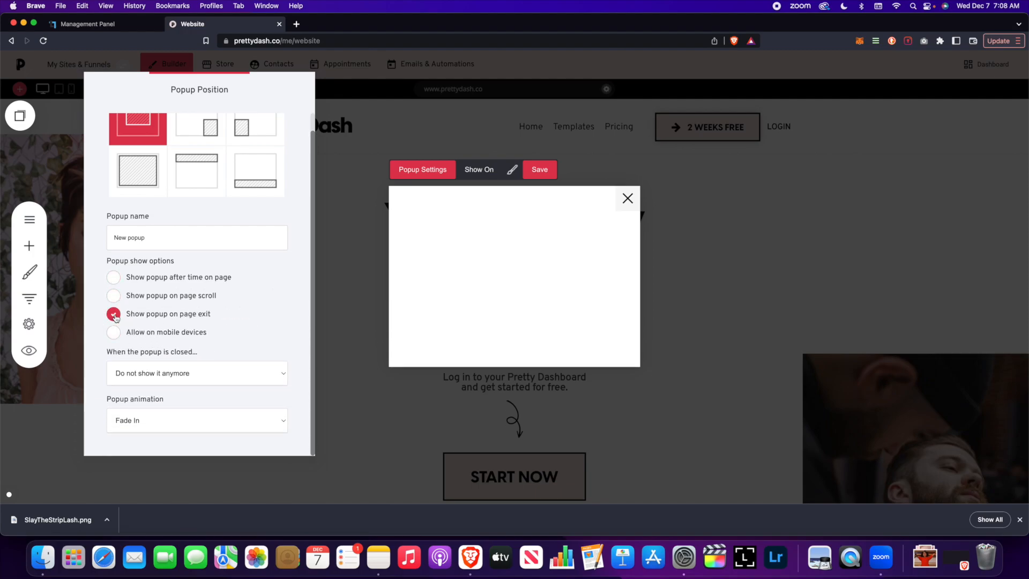
{"action": "left_click", "coordinate": [113, 314]}
{"action": "left_click", "coordinate": [120, 335]}
{"action": "left_click", "coordinate": [114, 333]}
Step: Look through the popup's options for after it is closed, its animations, and the pages it can show on
{"action": "left_click", "coordinate": [255, 377]}
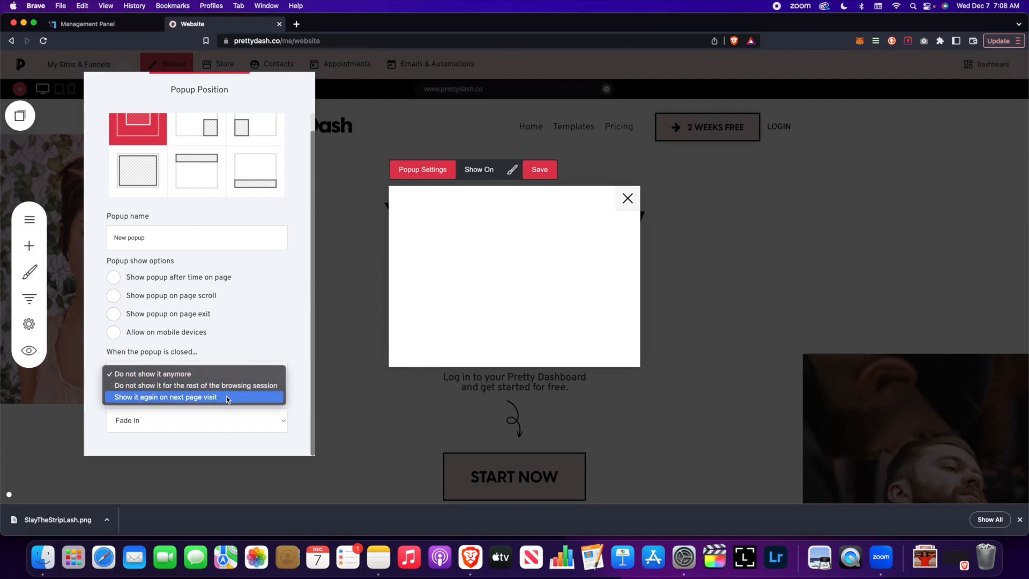
{"action": "left_click", "coordinate": [212, 351]}
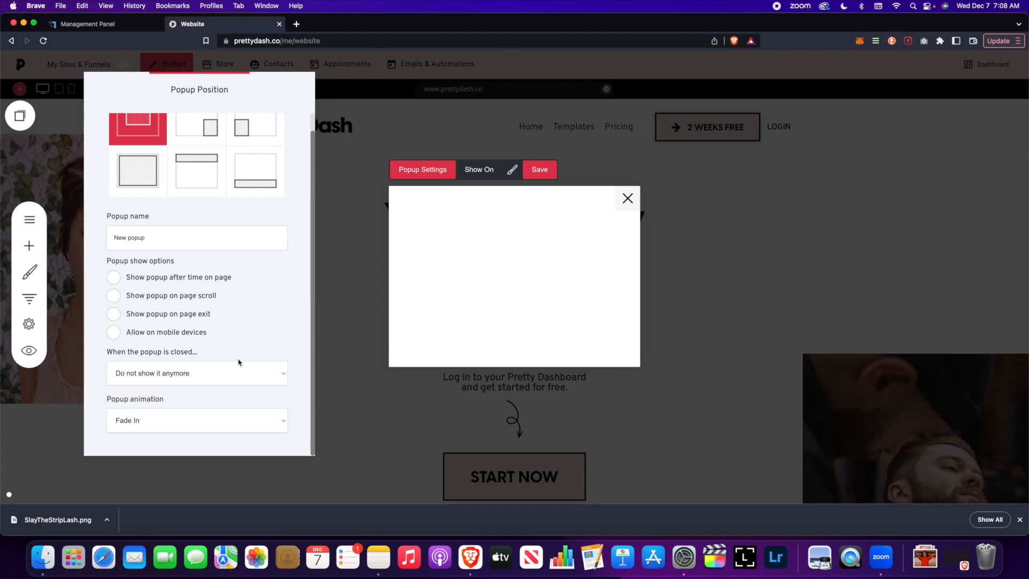
{"action": "left_click", "coordinate": [266, 417]}
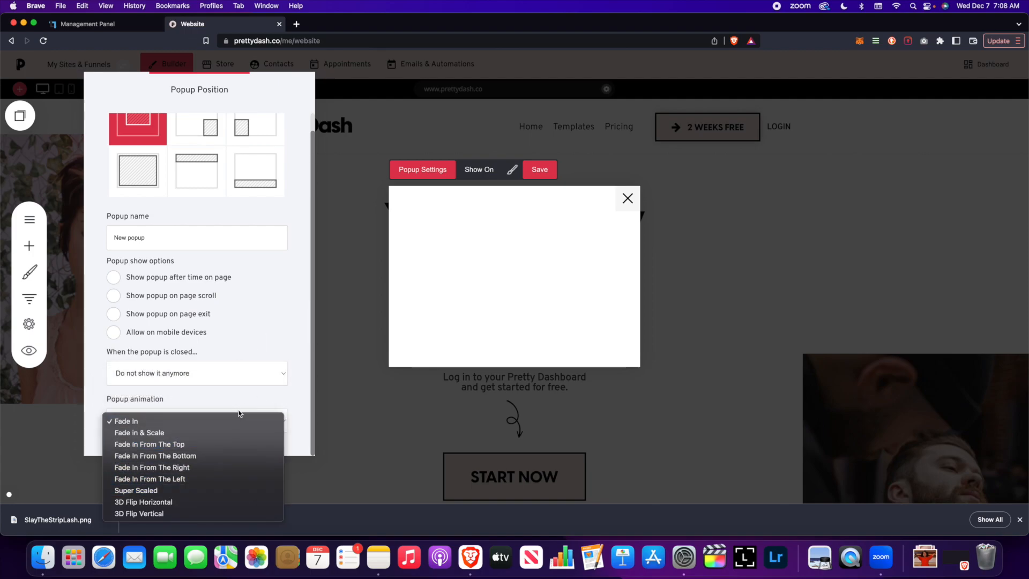
{"action": "left_click", "coordinate": [241, 403]}
{"action": "scroll", "coordinate": [247, 221], "scroll_direction": "up", "scroll_amount": 2}
{"action": "left_click", "coordinate": [393, 198]}
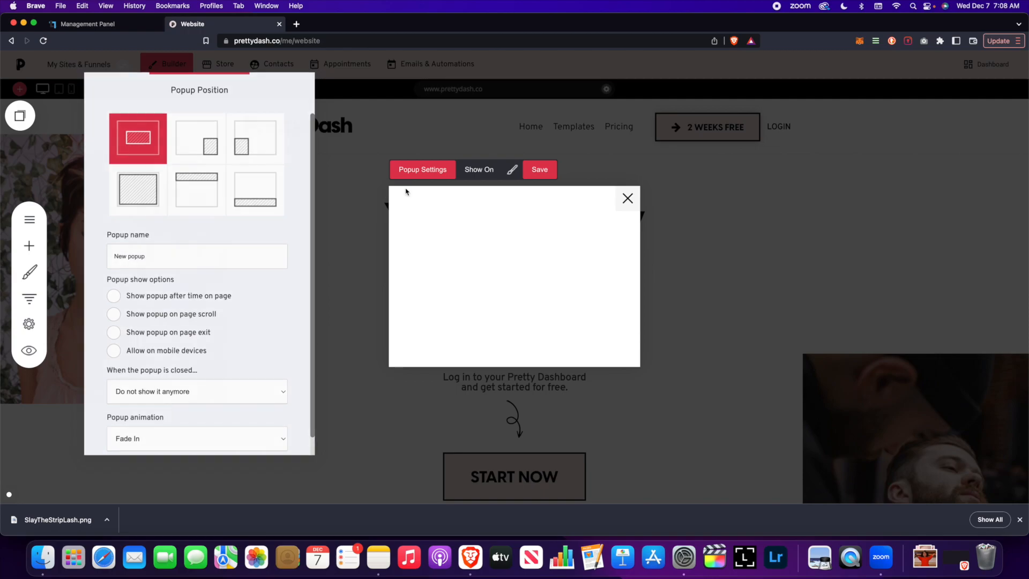
{"action": "left_click", "coordinate": [487, 172]}
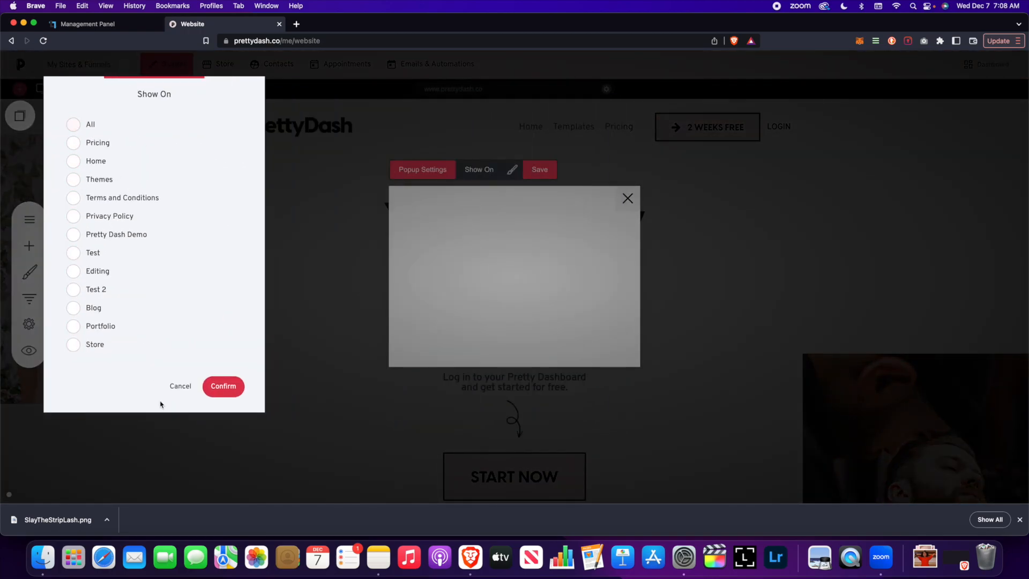
{"action": "left_click", "coordinate": [176, 393]}
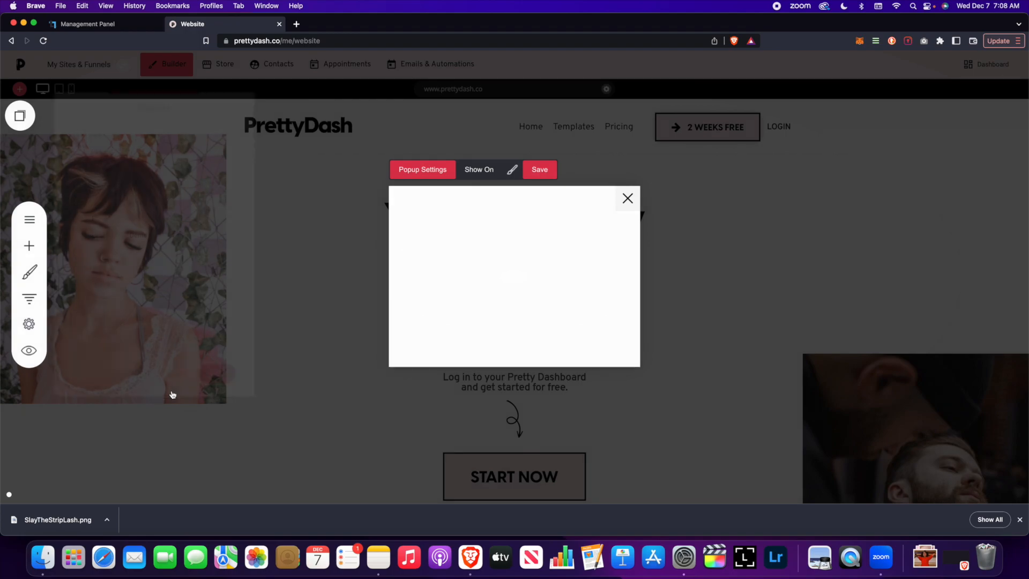
Step: Set the popup's overlay background color to the red global color DF3650 with reduced opacity
{"action": "left_click", "coordinate": [512, 170]}
{"action": "left_click_drag", "start_coordinate": [497, 109], "coordinate": [344, 107]}
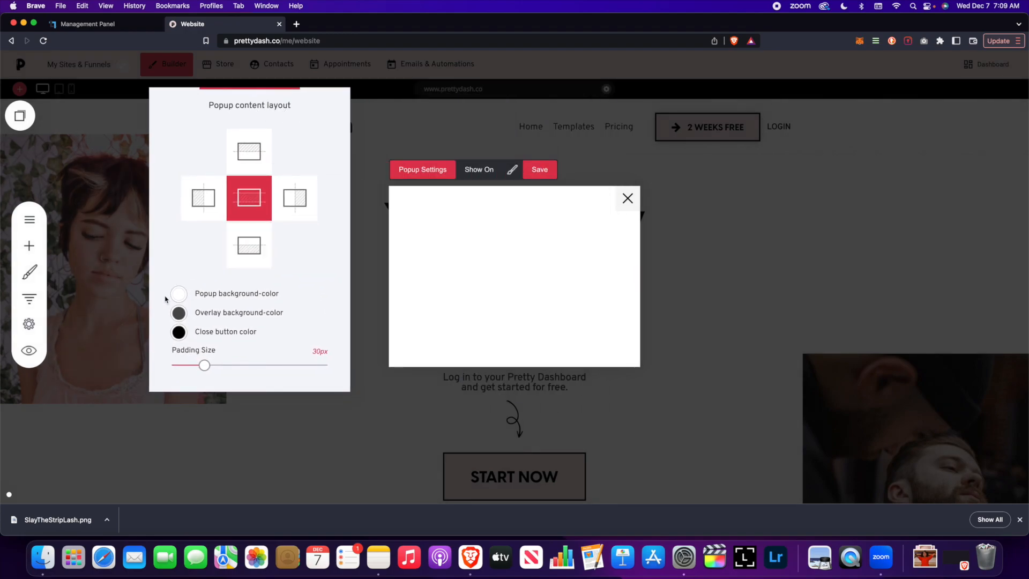
{"action": "left_click", "coordinate": [179, 295]}
{"action": "left_click", "coordinate": [309, 235]}
{"action": "left_click", "coordinate": [182, 315]}
{"action": "left_click", "coordinate": [209, 411]}
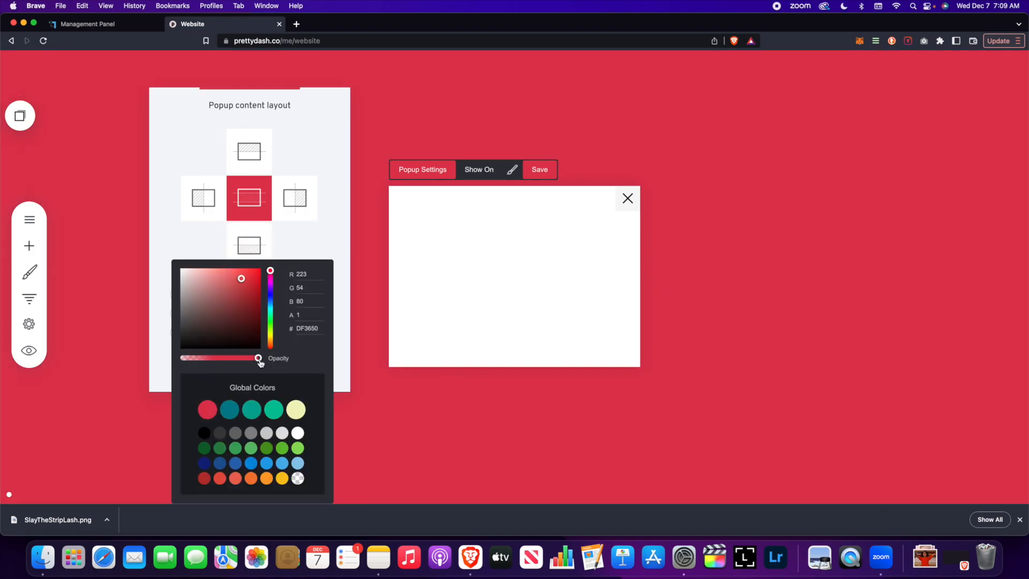
{"action": "left_click_drag", "start_coordinate": [260, 361], "coordinate": [232, 361]}
{"action": "left_click", "coordinate": [300, 245]}
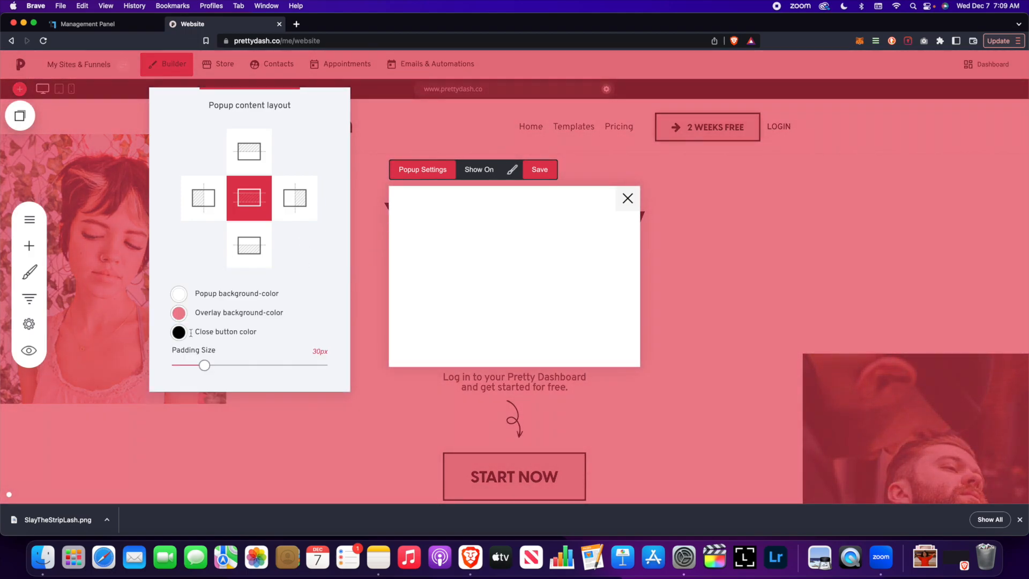
Step: Set the popup's padding size to 68px, try the content layouts, choose the one with the section on top, and save and close the popup
{"action": "mouse_move", "coordinate": [204, 366]}
{"action": "left_mouse_down"}
{"action": "mouse_move", "coordinate": [249, 366]}
{"action": "mouse_move", "coordinate": [221, 365]}
{"action": "left_mouse_up"}
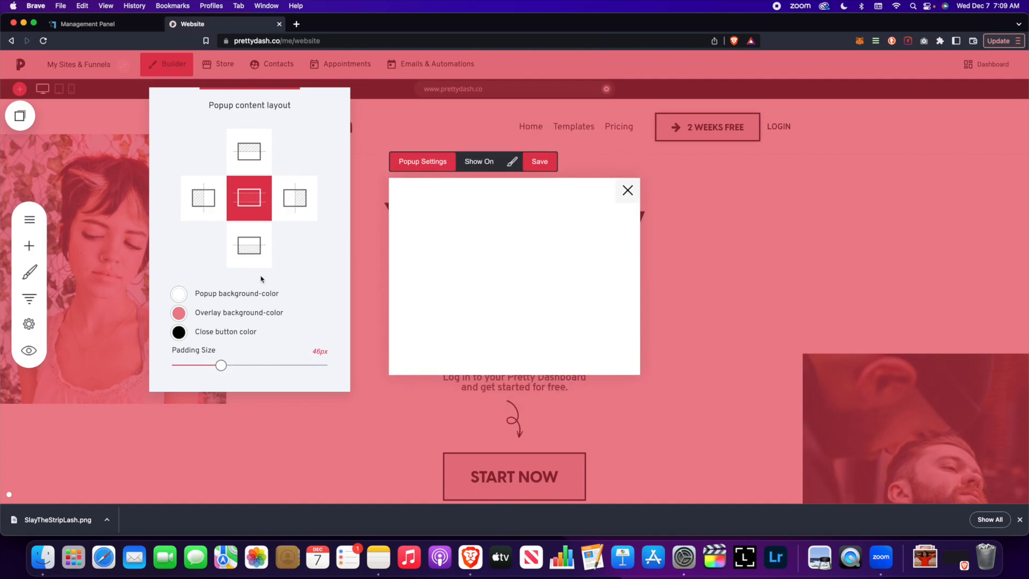
{"action": "left_click_drag", "start_coordinate": [221, 365], "coordinate": [244, 365]}
{"action": "left_click", "coordinate": [251, 150]}
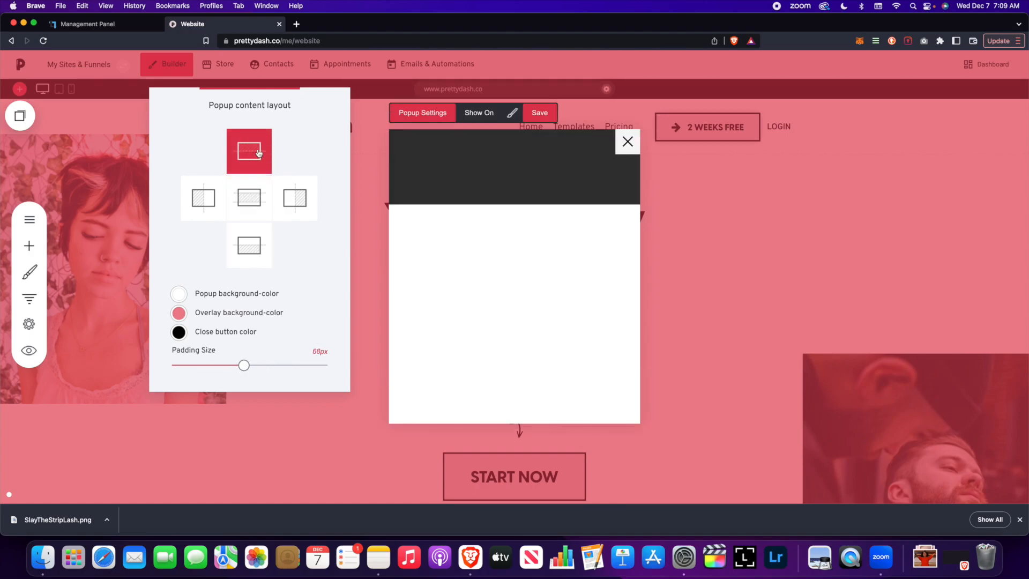
{"action": "left_click", "coordinate": [294, 199]}
{"action": "left_click", "coordinate": [250, 245]}
{"action": "left_click", "coordinate": [212, 209]}
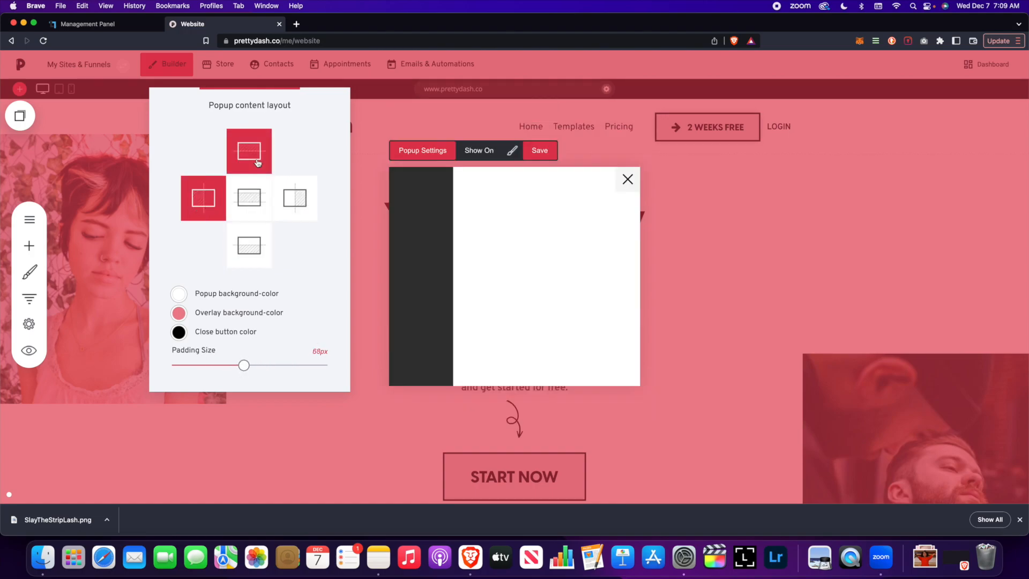
{"action": "left_click", "coordinate": [249, 151]}
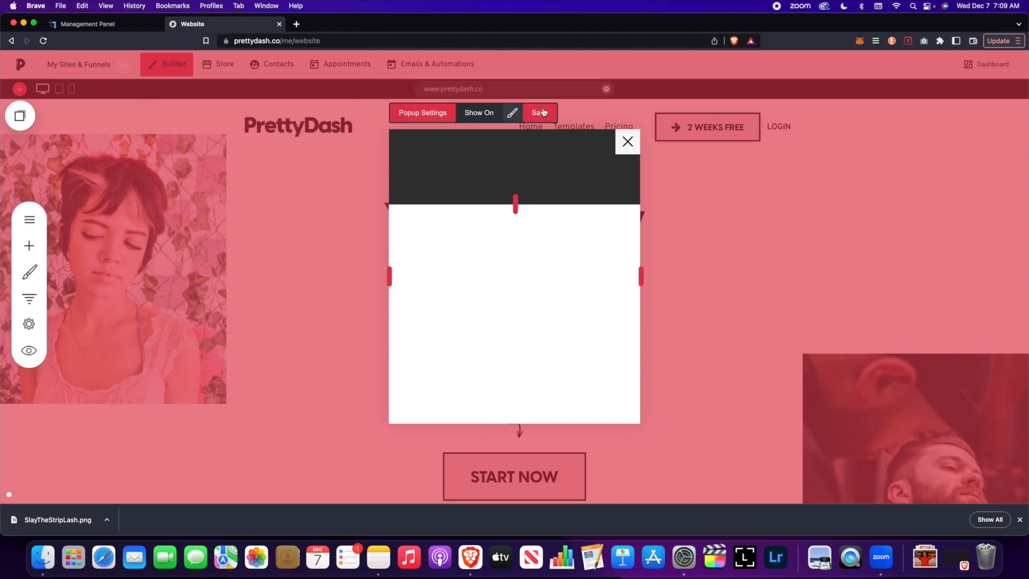
{"action": "left_click", "coordinate": [539, 114]}
{"action": "left_click", "coordinate": [627, 142]}
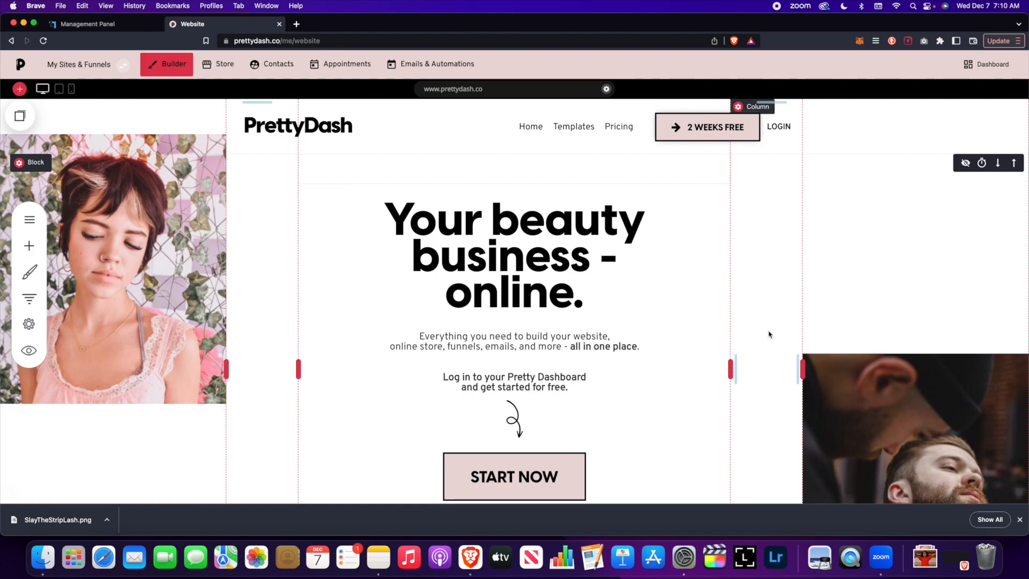
{"action": "scroll", "coordinate": [689, 268], "scroll_direction": "down", "scroll_amount": 5}
{"action": "scroll", "coordinate": [689, 269], "scroll_direction": "up", "scroll_amount": 5}
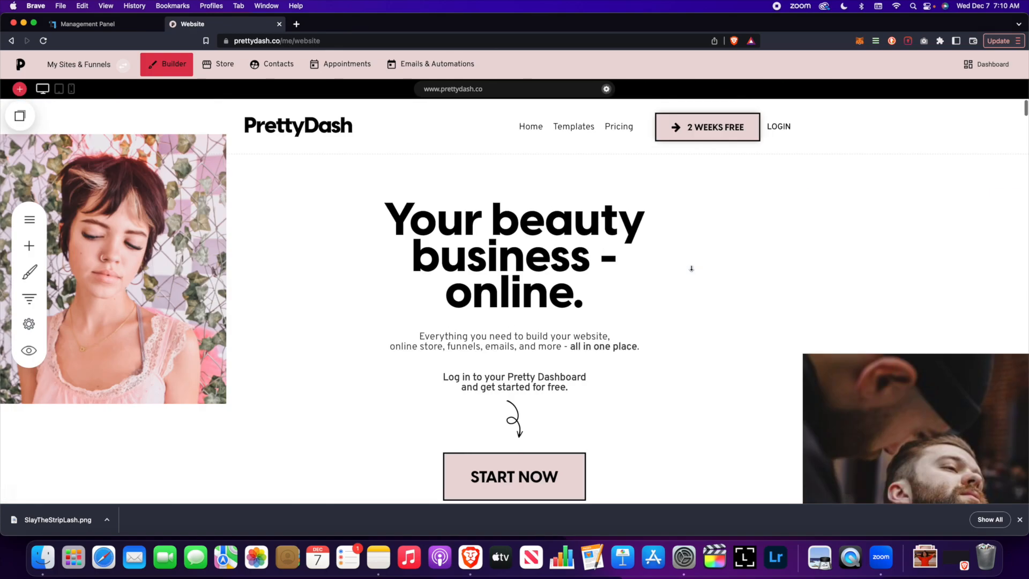
{"action": "scroll", "coordinate": [535, 225], "scroll_direction": "down", "scroll_amount": 1}
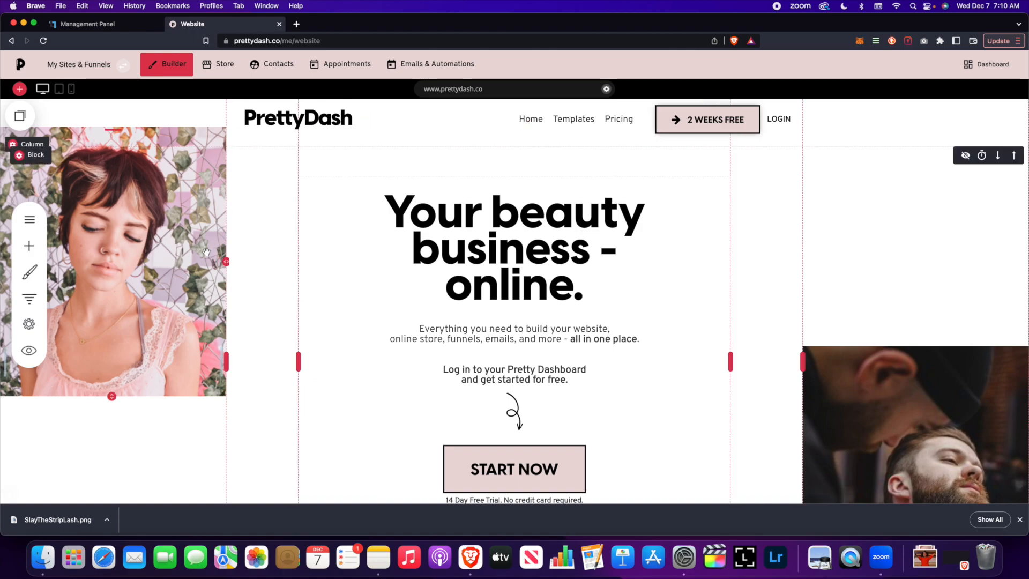
Step: Open the Test funnel listed just below test webinar and look over its landing page
{"action": "left_click", "coordinate": [110, 66]}
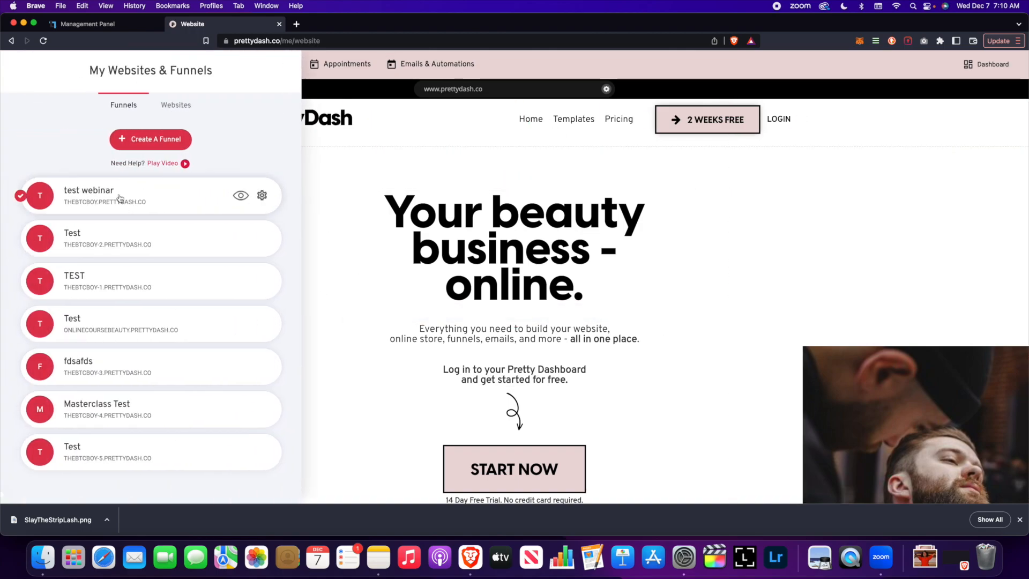
{"action": "left_click", "coordinate": [128, 243]}
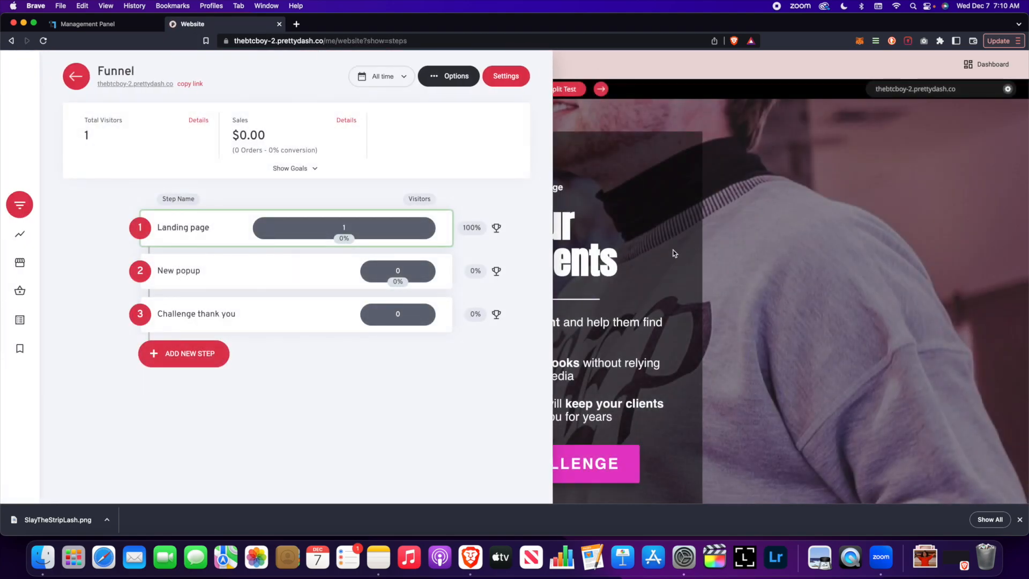
{"action": "left_click", "coordinate": [769, 234]}
{"action": "scroll", "coordinate": [415, 229], "scroll_direction": "down", "scroll_amount": 20}
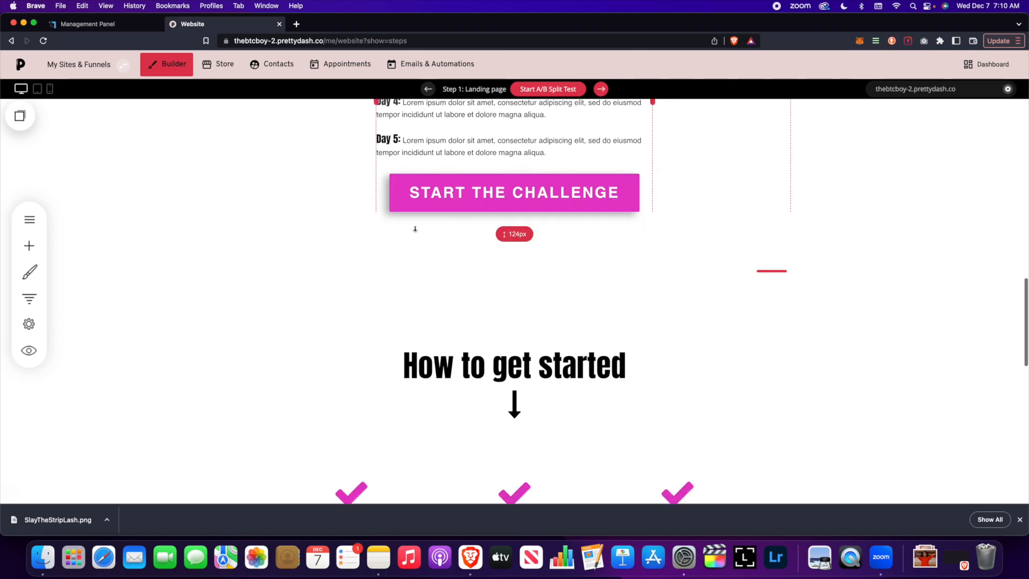
{"action": "scroll", "coordinate": [416, 229], "scroll_direction": "up", "scroll_amount": 10}
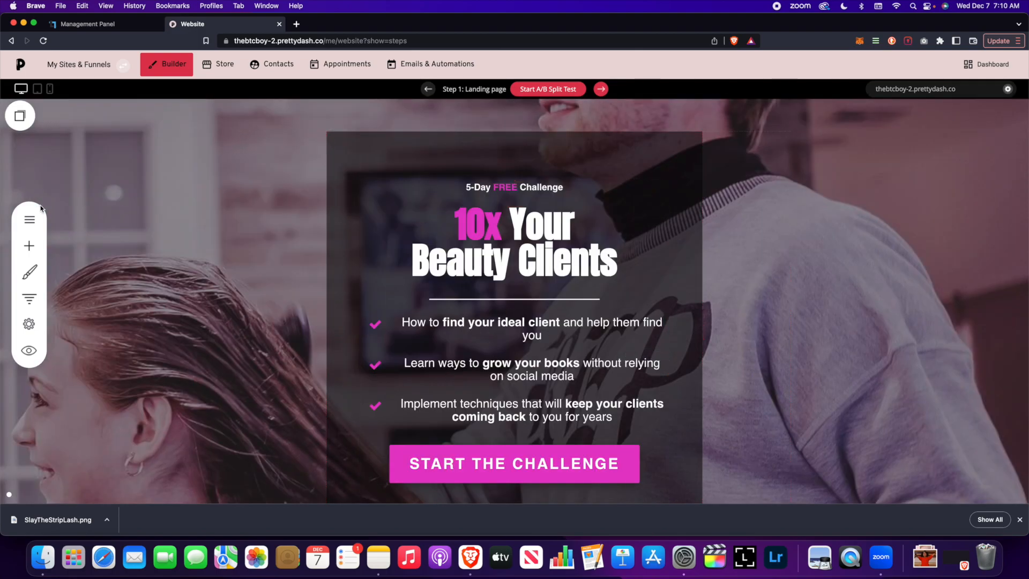
Step: View the funnel's Landing page, New popup and Challenge thank you steps one after another from the funnel overview
{"action": "left_click", "coordinate": [30, 298]}
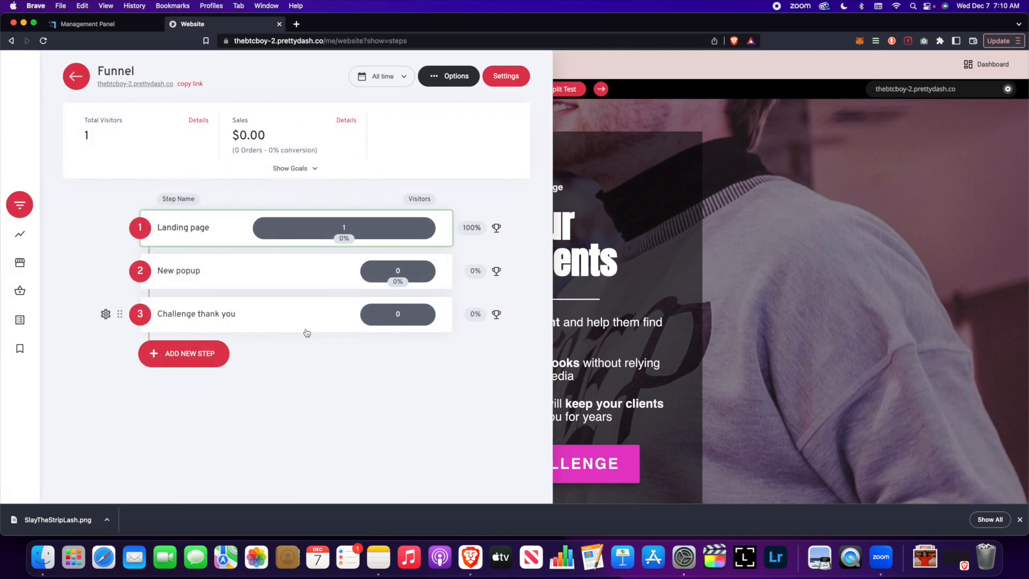
{"action": "left_click", "coordinate": [232, 230]}
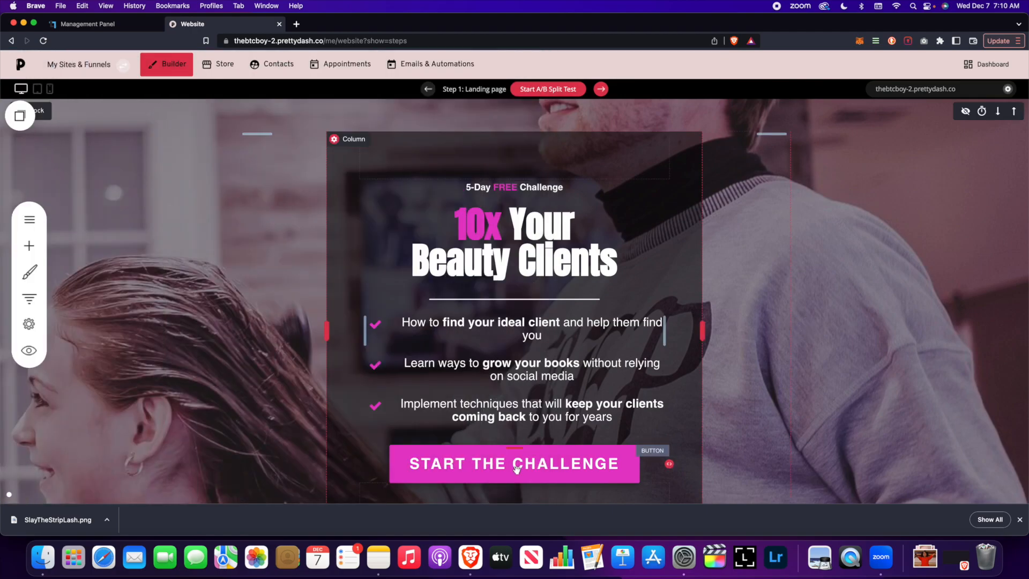
{"action": "left_click", "coordinate": [29, 299]}
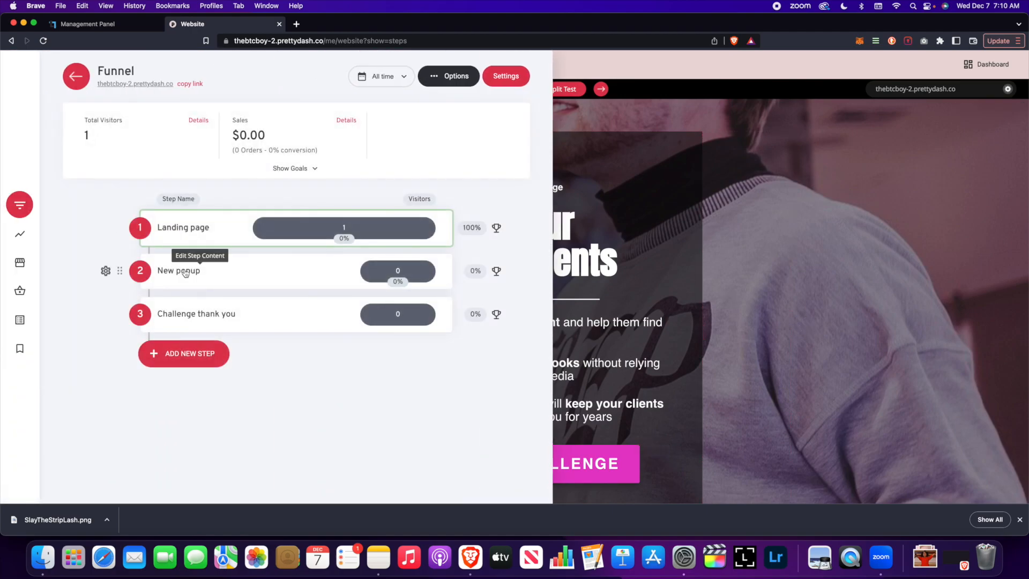
{"action": "left_click", "coordinate": [185, 271]}
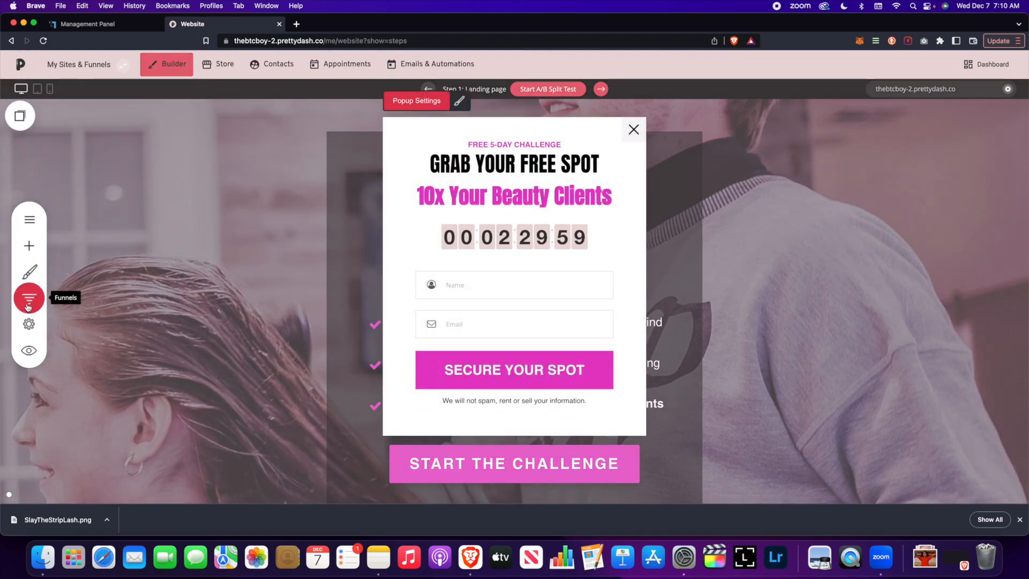
{"action": "left_click", "coordinate": [29, 304]}
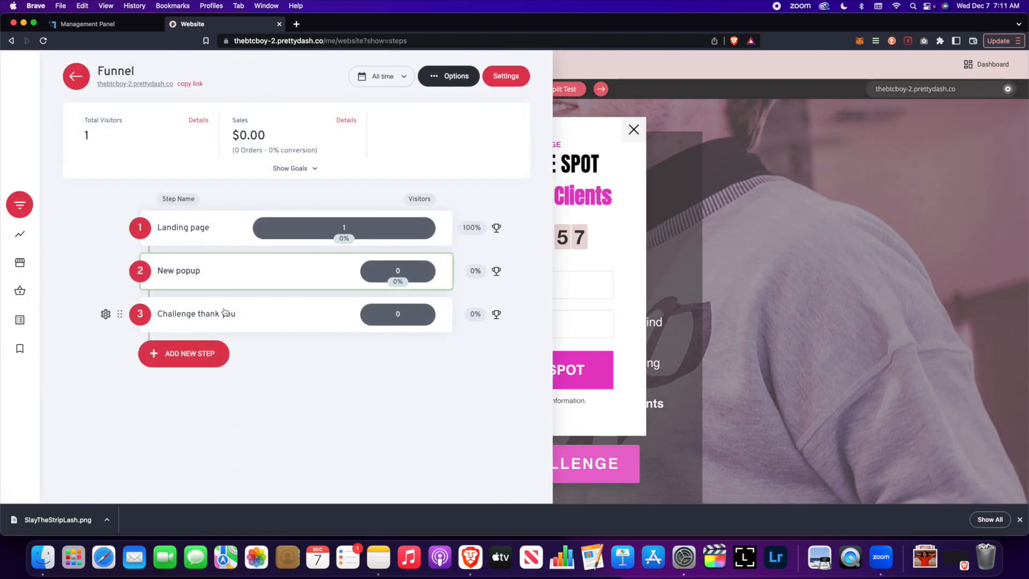
{"action": "left_click", "coordinate": [217, 314]}
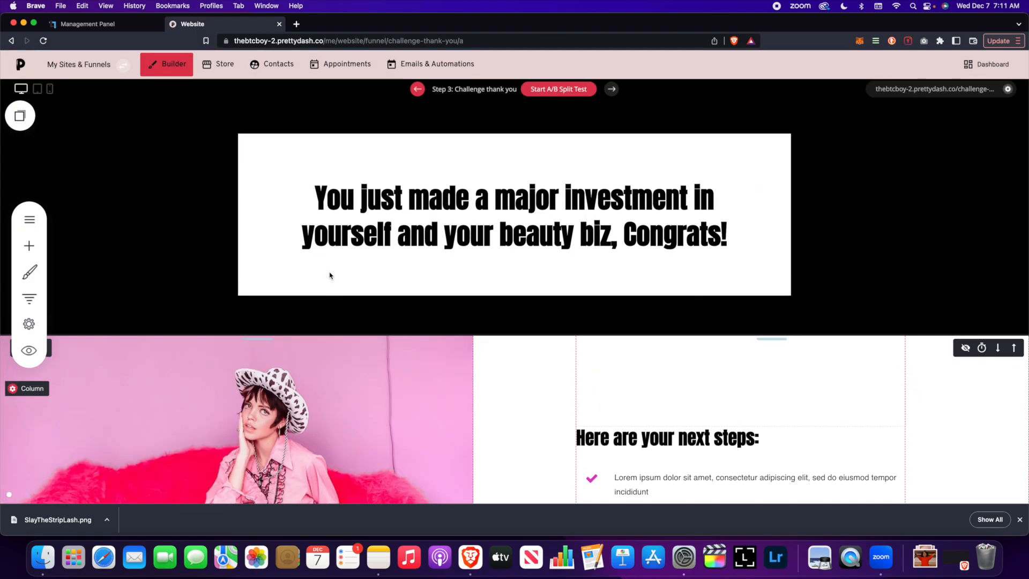
Step: Return to the funnel overview and view the funnel's visitors and goals statistics
{"action": "left_click", "coordinate": [29, 298]}
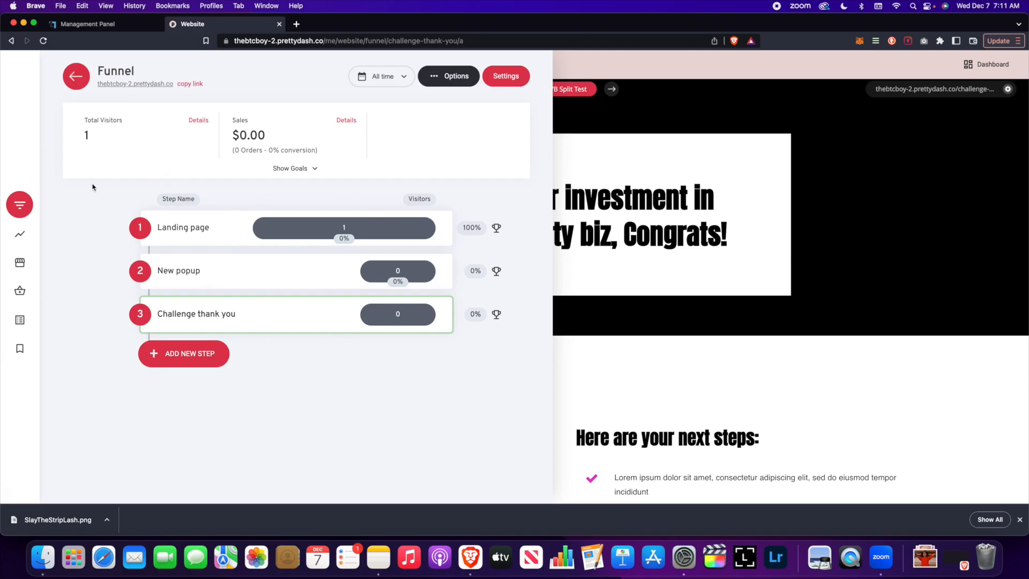
{"action": "left_click", "coordinate": [586, 162]}
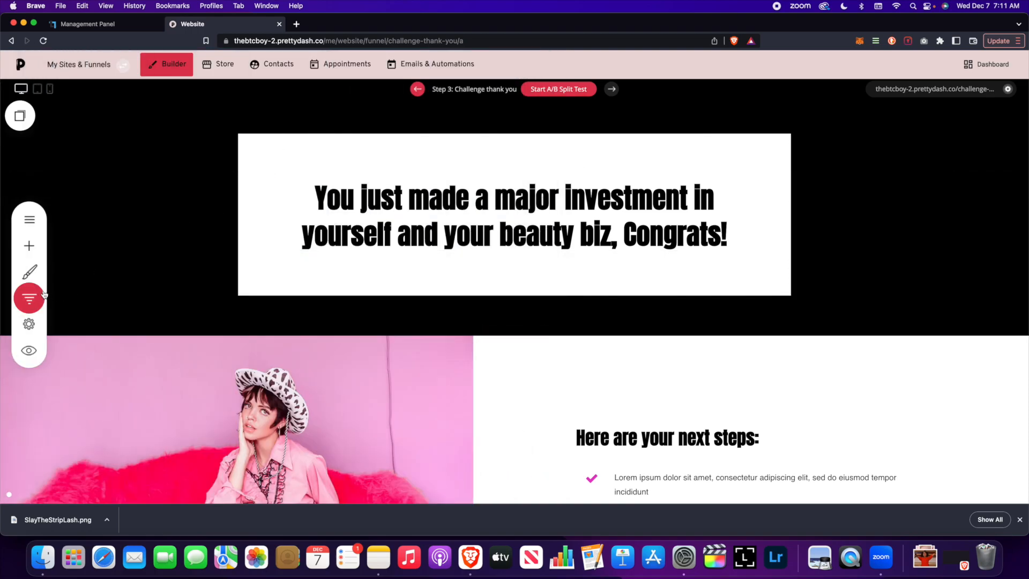
{"action": "left_click", "coordinate": [39, 299]}
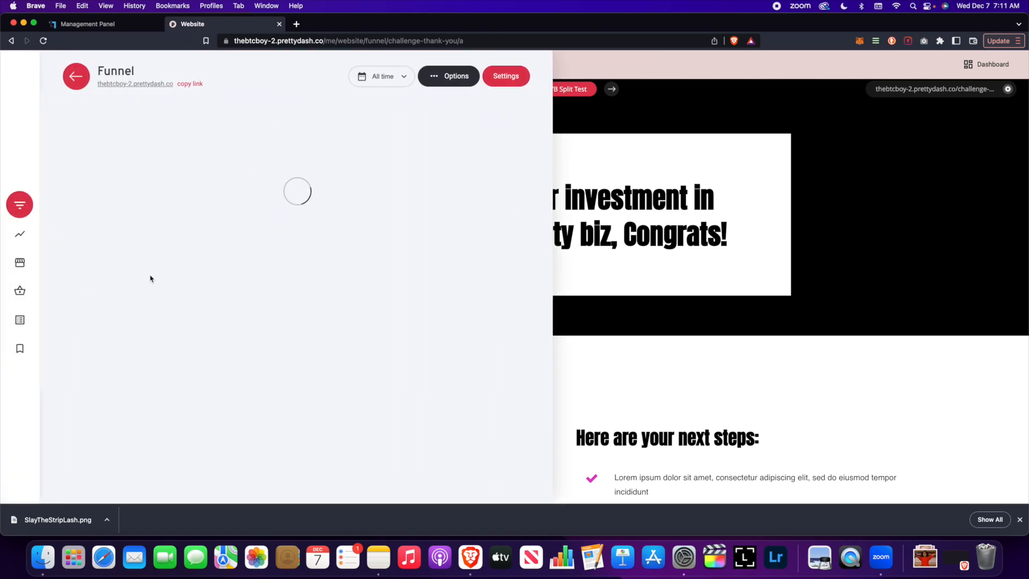
{"action": "left_click", "coordinate": [19, 233]}
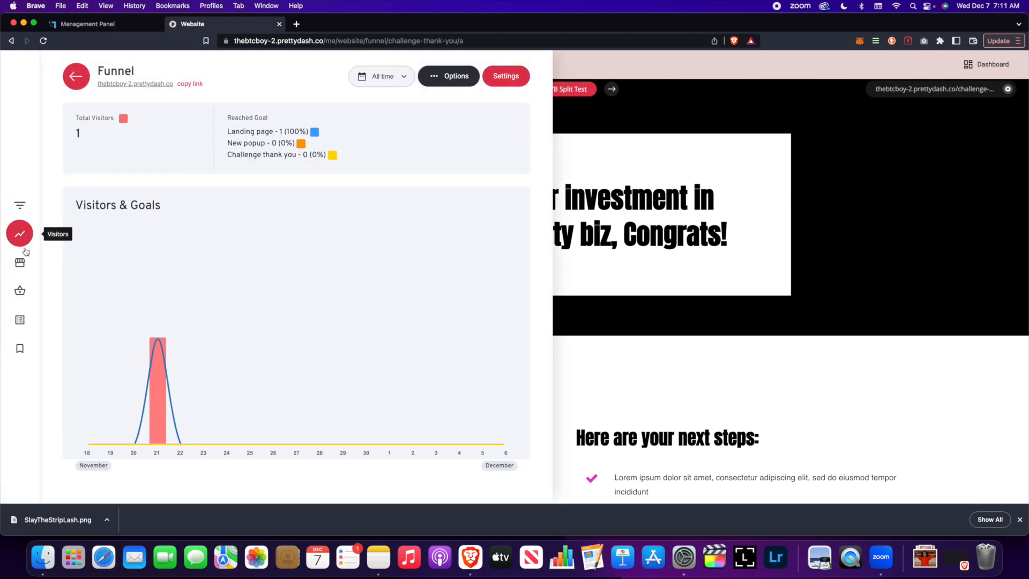
Step: Look through the funnel's remaining statistics sections after the visitors report
{"action": "left_click", "coordinate": [19, 262]}
{"action": "left_click", "coordinate": [26, 287]}
{"action": "left_click", "coordinate": [21, 319]}
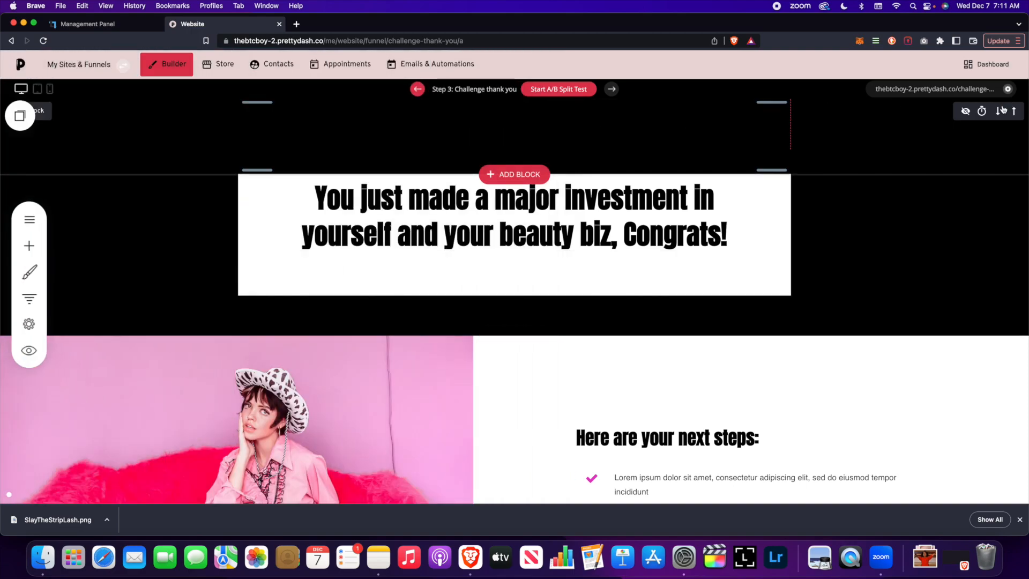
Step: View the funnel's form for connecting an existing domain and the Challenge thank you page's SEO info, leaving both without saving
{"action": "left_click", "coordinate": [1008, 90]}
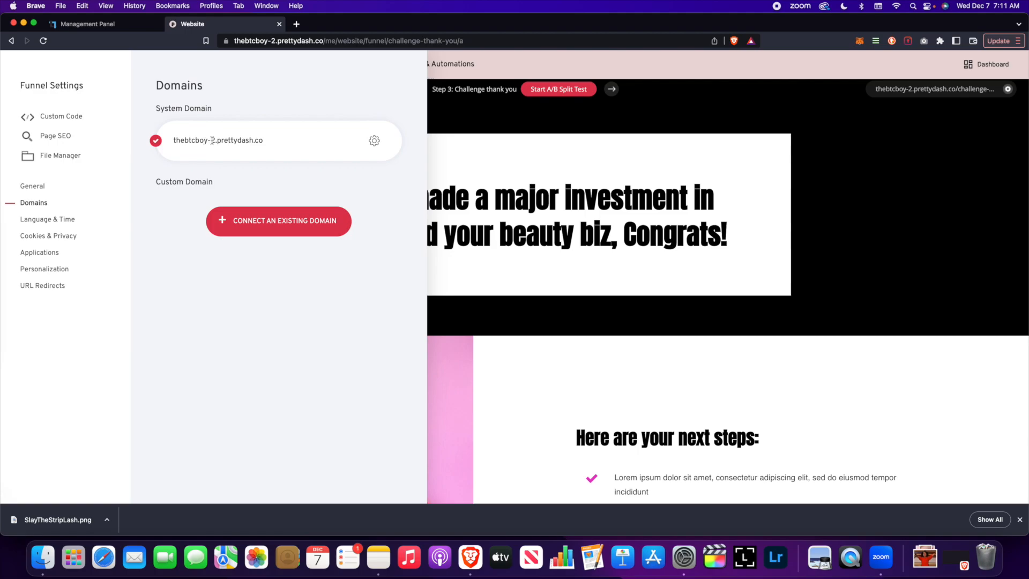
{"action": "left_click", "coordinate": [283, 222]}
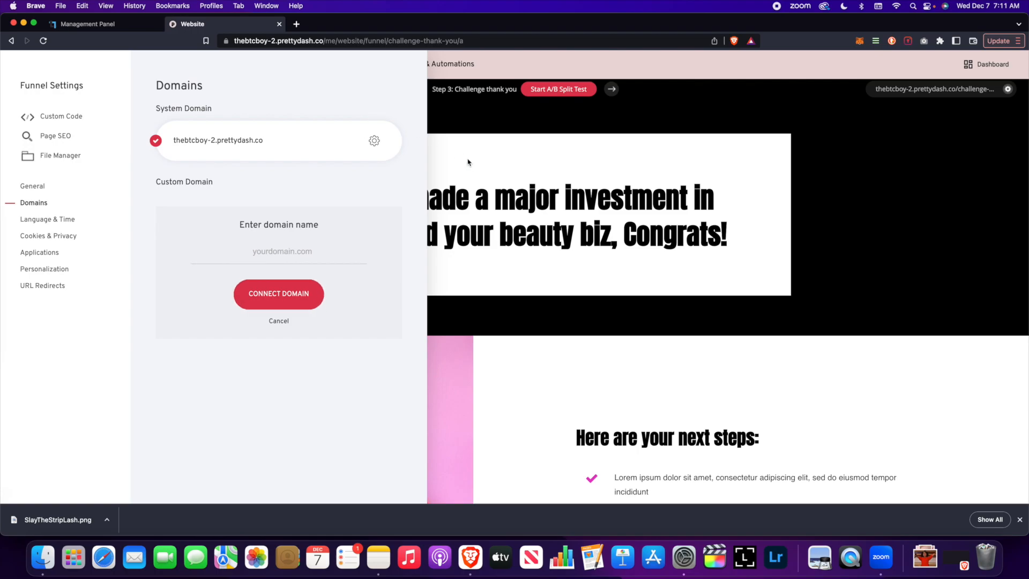
{"action": "left_click", "coordinate": [51, 135]}
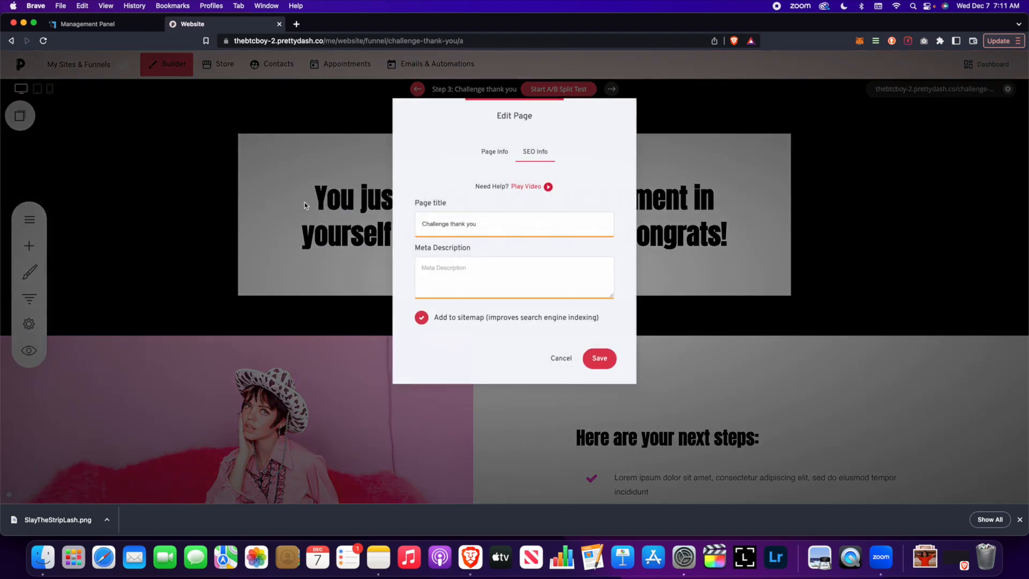
{"action": "left_click_drag", "start_coordinate": [571, 117], "coordinate": [521, 118]}
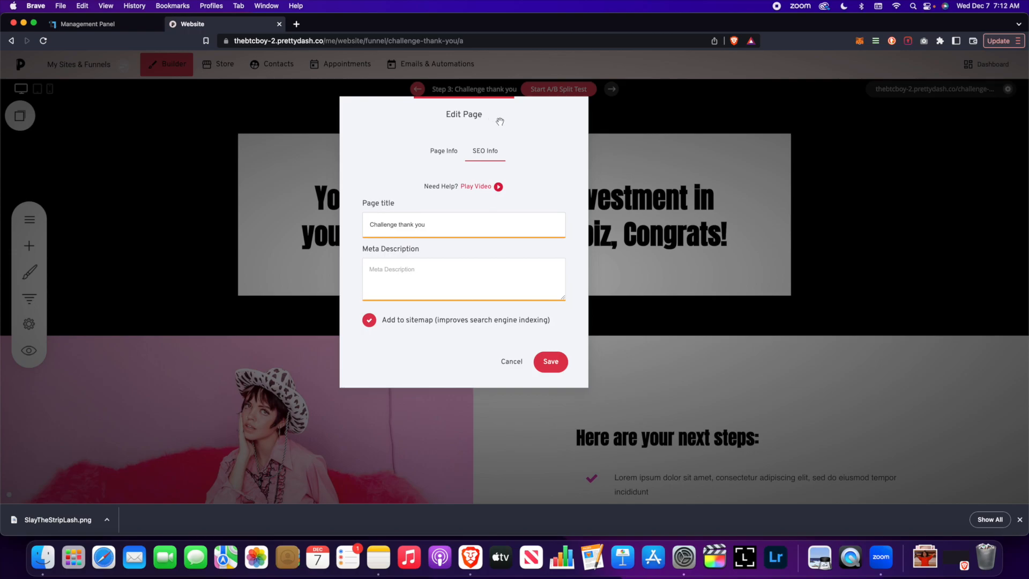
{"action": "mouse_move", "coordinate": [500, 117]}
{"action": "left_mouse_down"}
{"action": "mouse_move", "coordinate": [475, 112]}
{"action": "mouse_move", "coordinate": [498, 103]}
{"action": "left_mouse_up"}
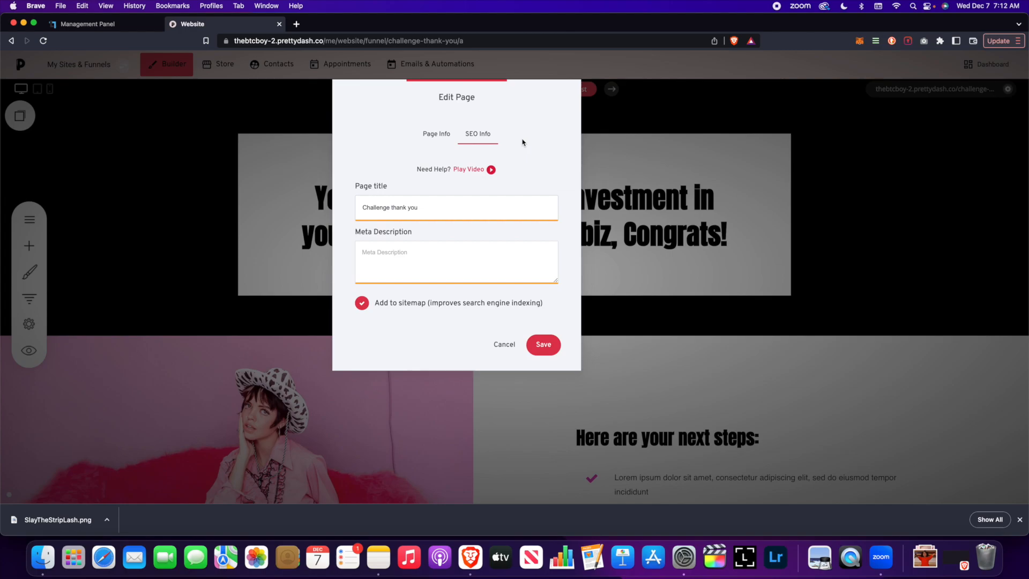
{"action": "left_click", "coordinate": [862, 160]}
{"action": "left_click", "coordinate": [506, 344]}
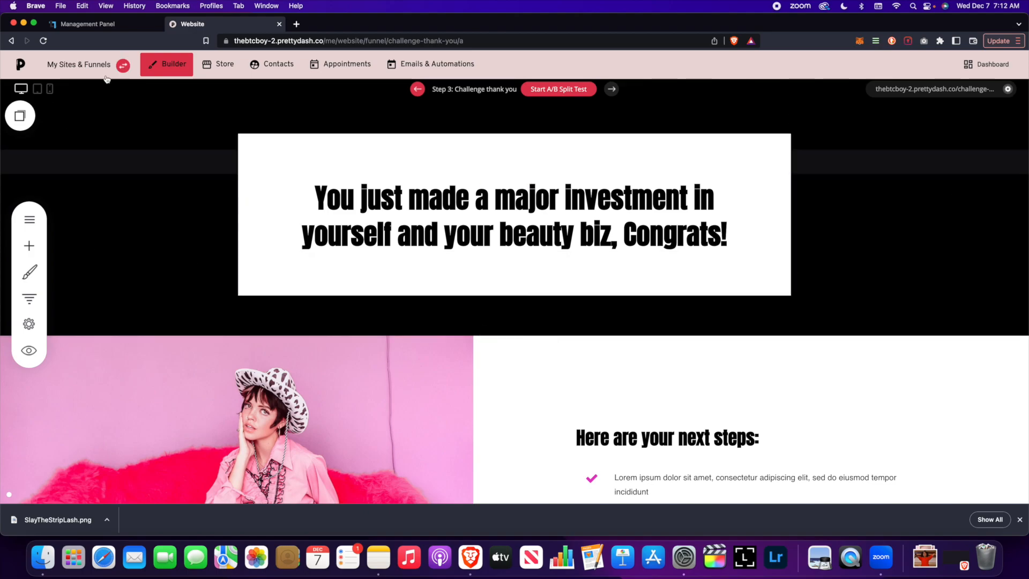
Step: Start creating a funnel and browse the Webinar, Online Course and E-Book funnel templates
{"action": "left_click", "coordinate": [30, 220]}
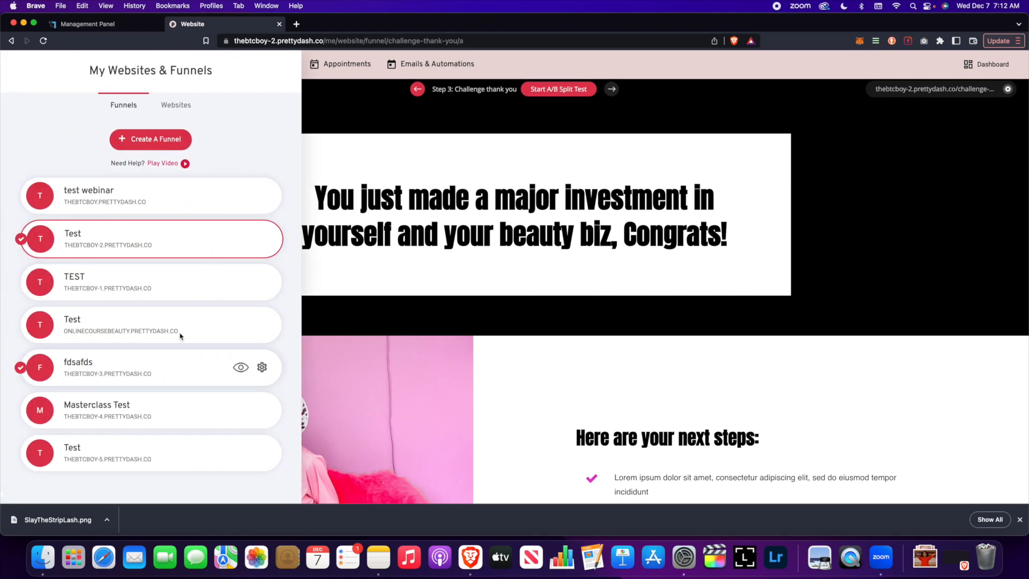
{"action": "left_click", "coordinate": [166, 142]}
{"action": "left_click", "coordinate": [132, 151]}
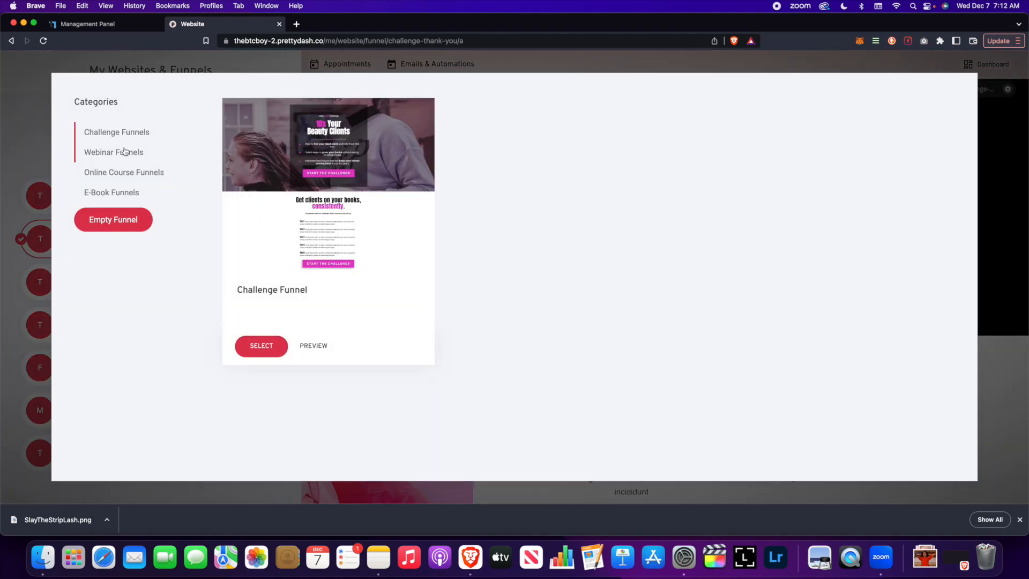
{"action": "left_click", "coordinate": [137, 174]}
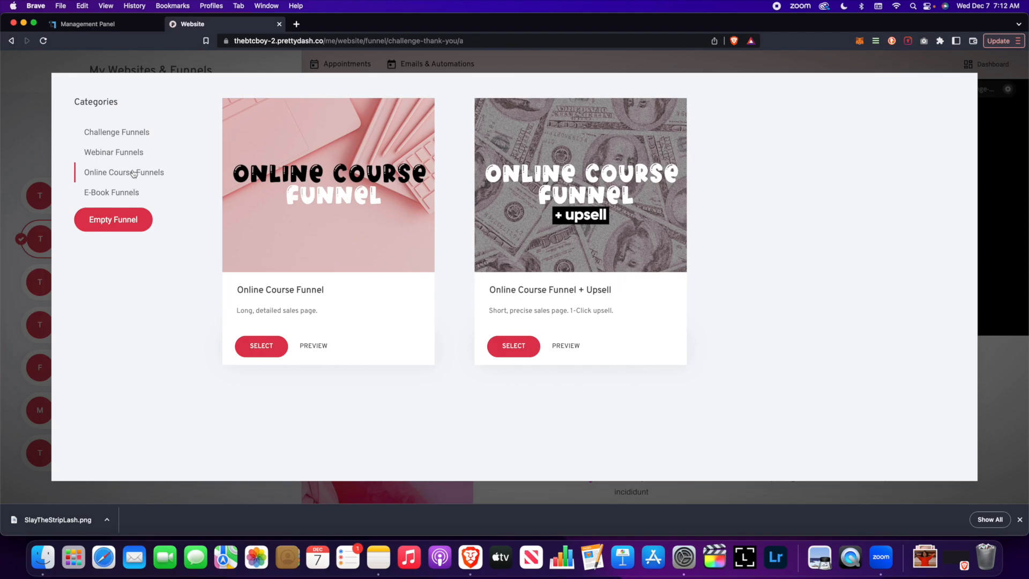
{"action": "left_click", "coordinate": [137, 151]}
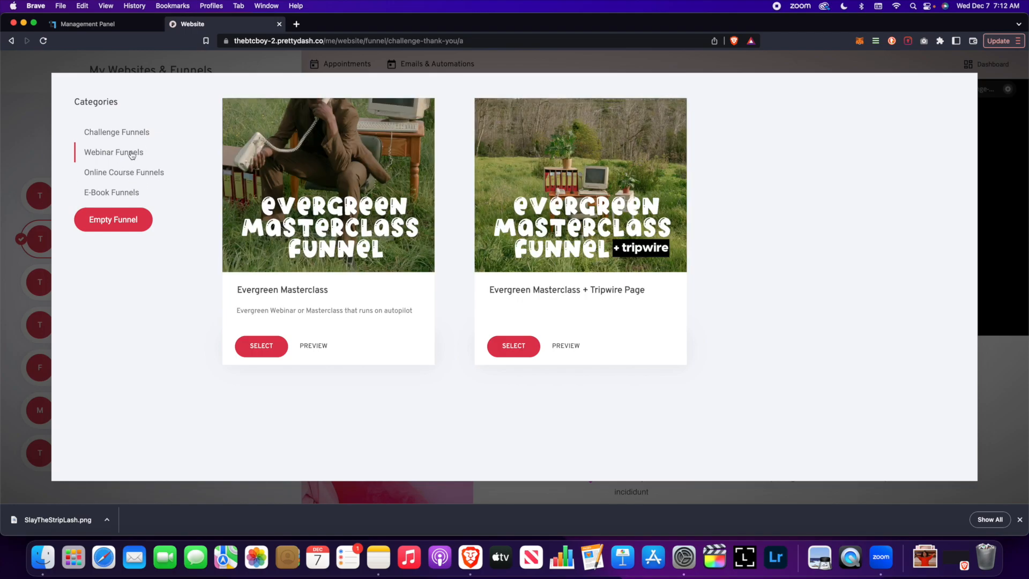
{"action": "left_click", "coordinate": [137, 193]}
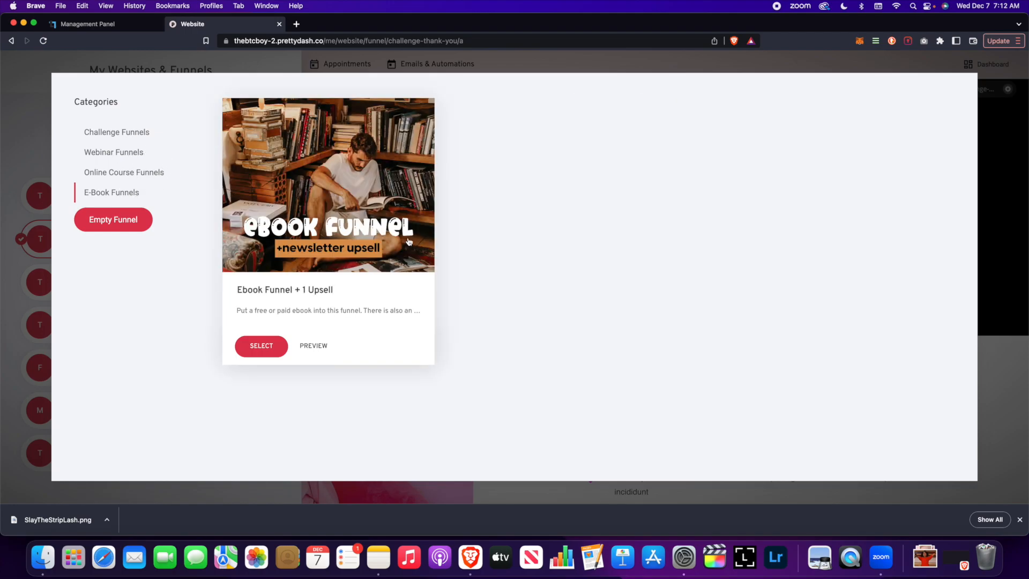
Step: Preview the Ebook Funnel + 1 Upsell template's sales page in desktop and tablet views
{"action": "left_click", "coordinate": [313, 346]}
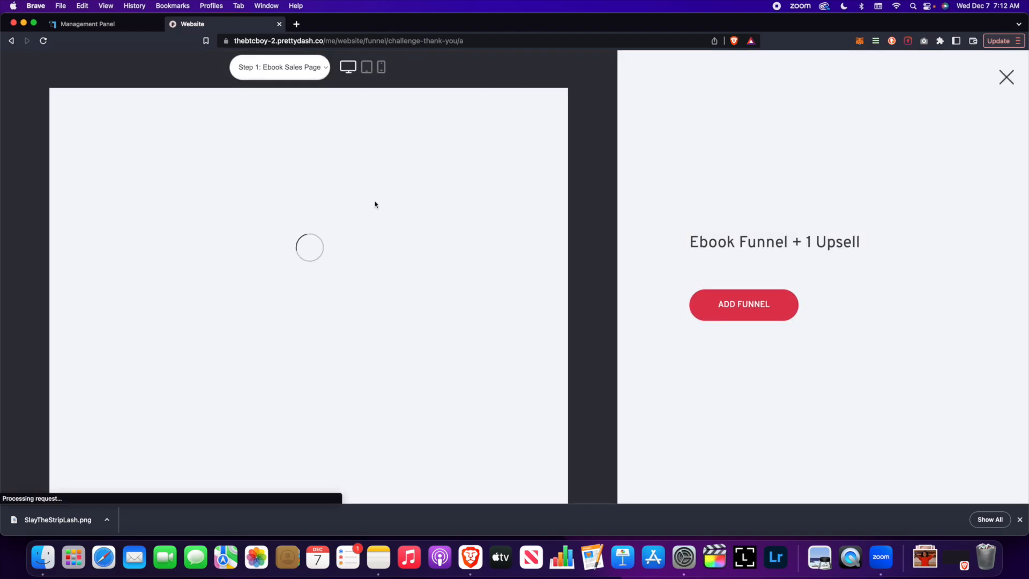
{"action": "scroll", "coordinate": [377, 182], "scroll_direction": "down", "scroll_amount": 5}
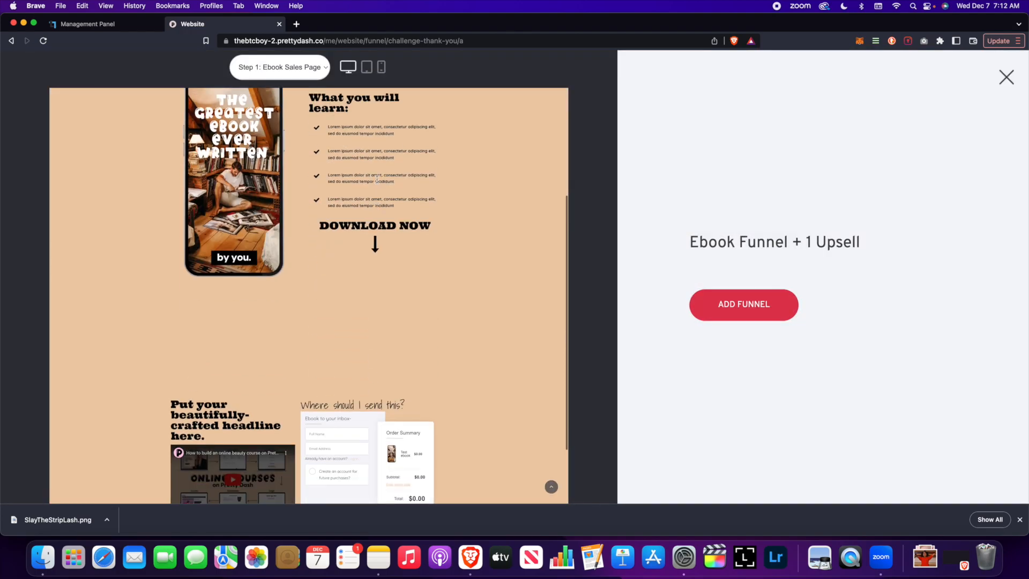
{"action": "scroll", "coordinate": [378, 184], "scroll_direction": "up", "scroll_amount": 5}
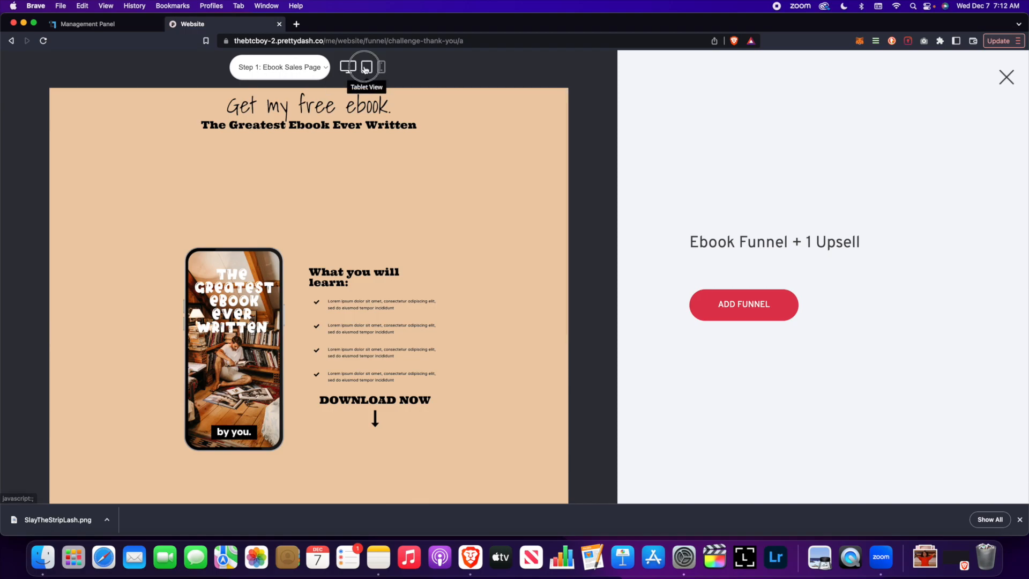
{"action": "left_click", "coordinate": [367, 66]}
{"action": "left_click", "coordinate": [352, 69]}
Step: Preview the ebook funnel's Newsletter Dashboard and Upsell 1 - NL steps, and close the template preview
{"action": "left_click", "coordinate": [284, 67]}
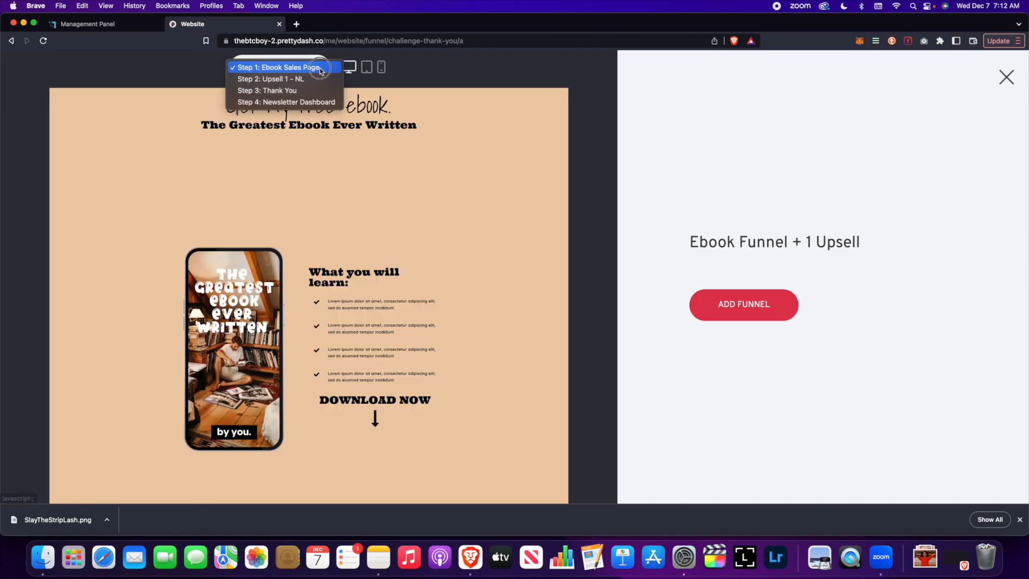
{"action": "left_click", "coordinate": [307, 103]}
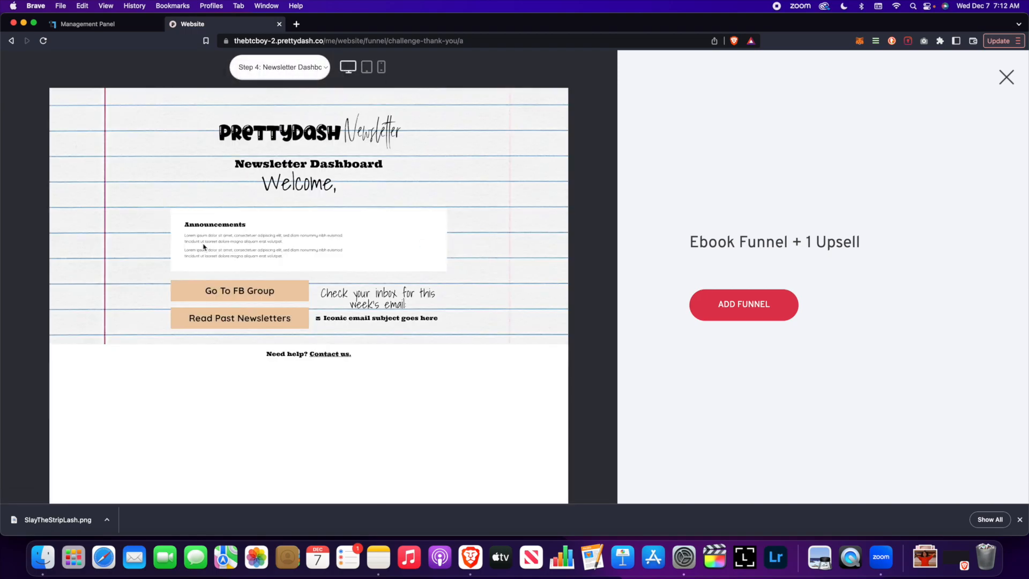
{"action": "left_click", "coordinate": [316, 68]}
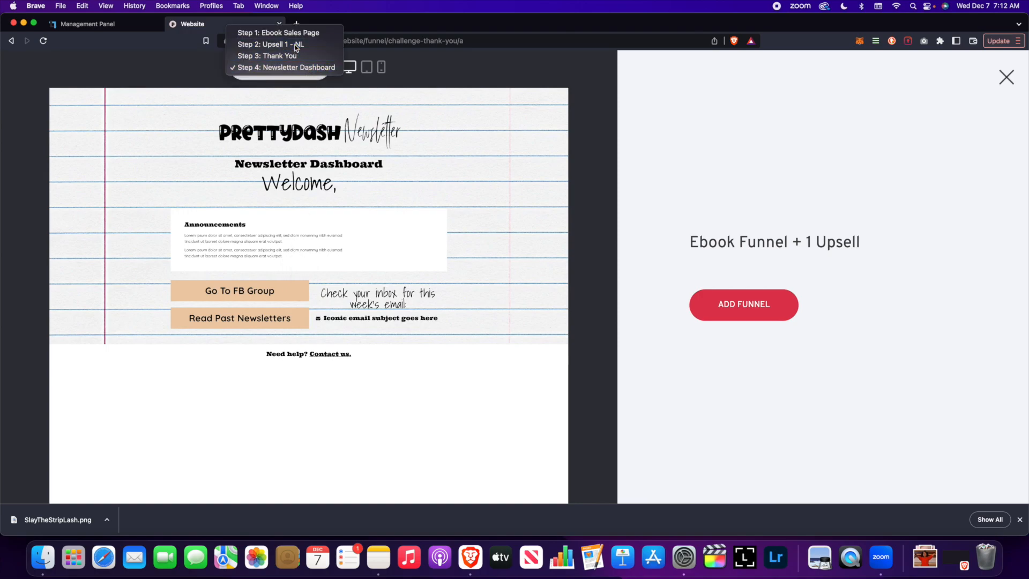
{"action": "left_click", "coordinate": [279, 41]}
{"action": "scroll", "coordinate": [413, 241], "scroll_direction": "down", "scroll_amount": 4}
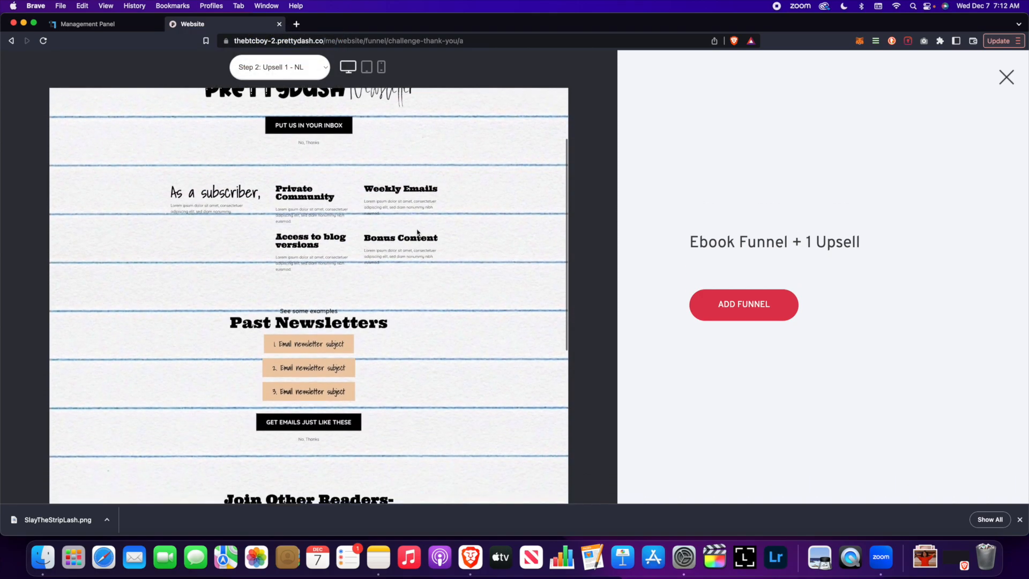
{"action": "left_click", "coordinate": [1000, 77]}
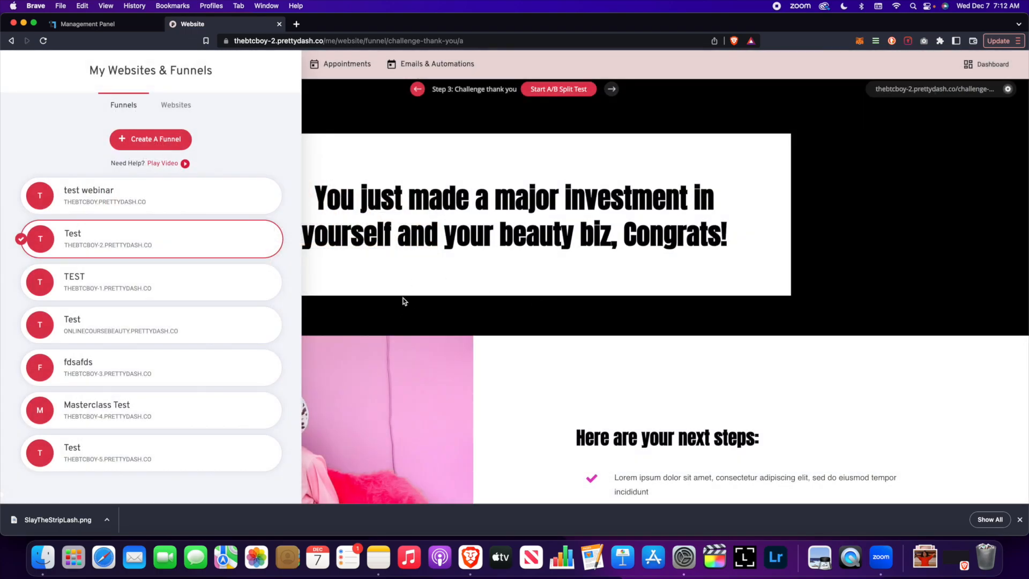
{"action": "left_click", "coordinate": [408, 298]}
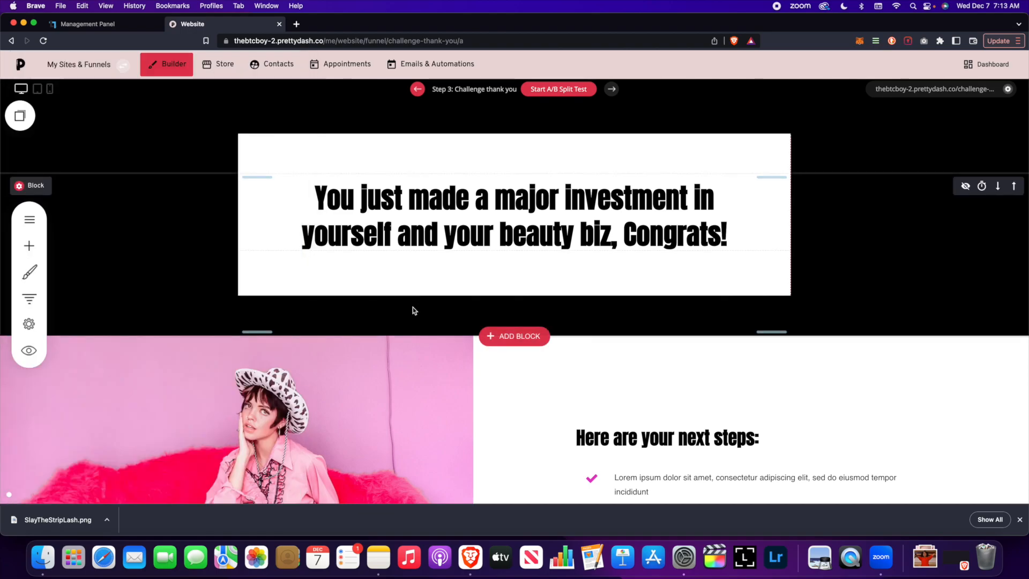
{"action": "left_click", "coordinate": [80, 65]}
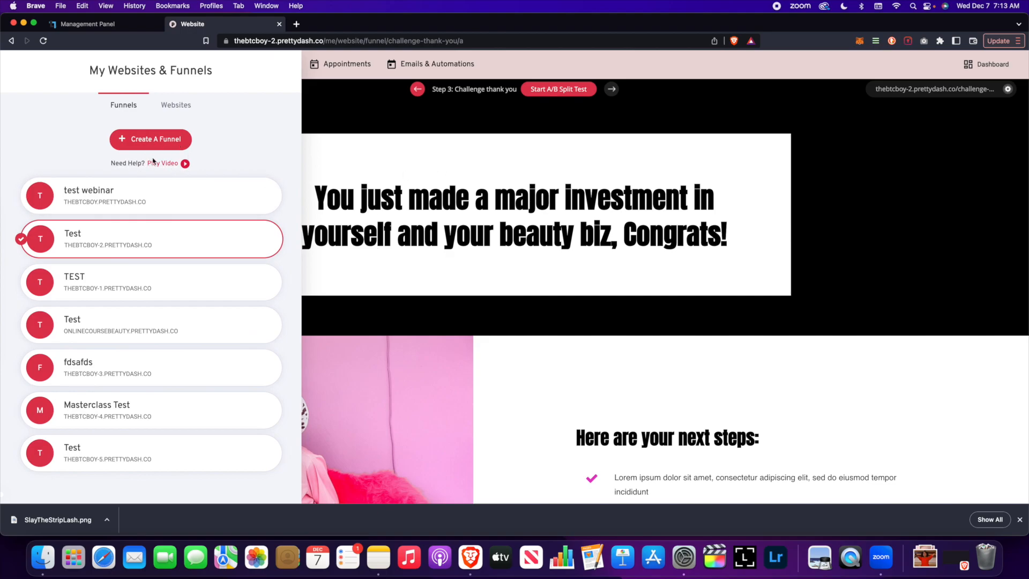
{"action": "left_click", "coordinate": [818, 207]}
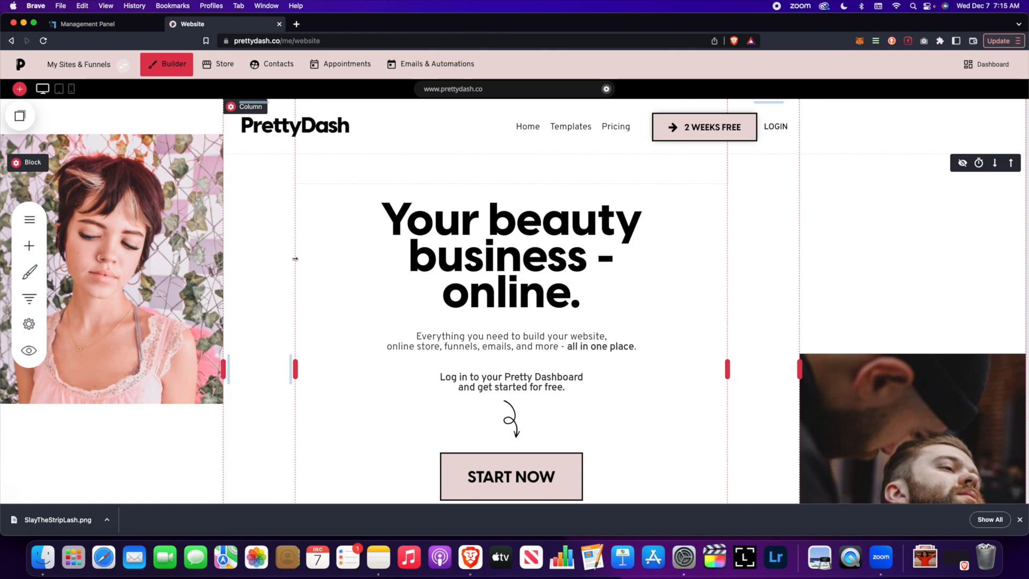
Step: Look over the prettydash.co website's General and Domains settings, including the form for connecting an existing domain
{"action": "left_click", "coordinate": [37, 326]}
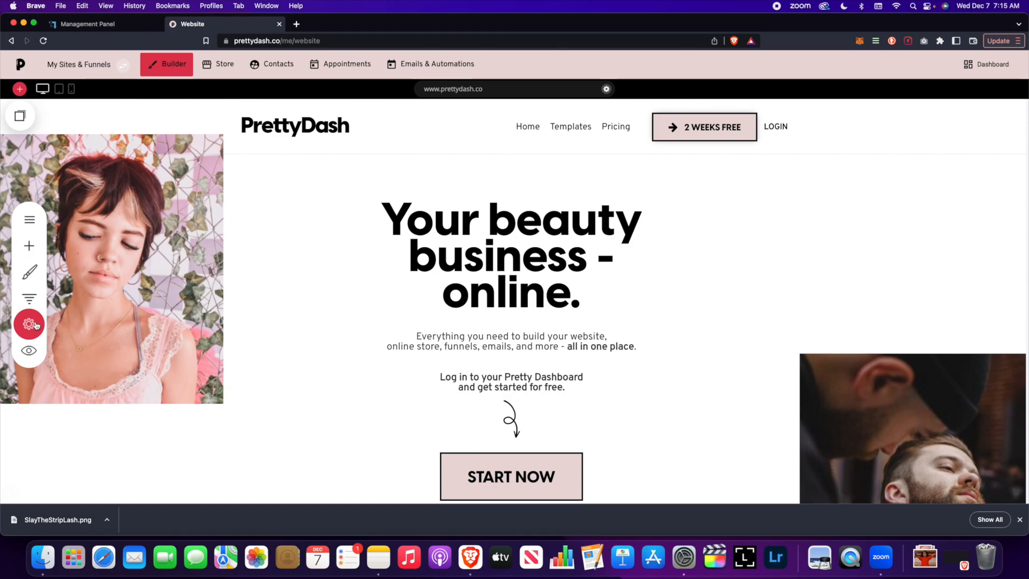
{"action": "left_click", "coordinate": [449, 162]}
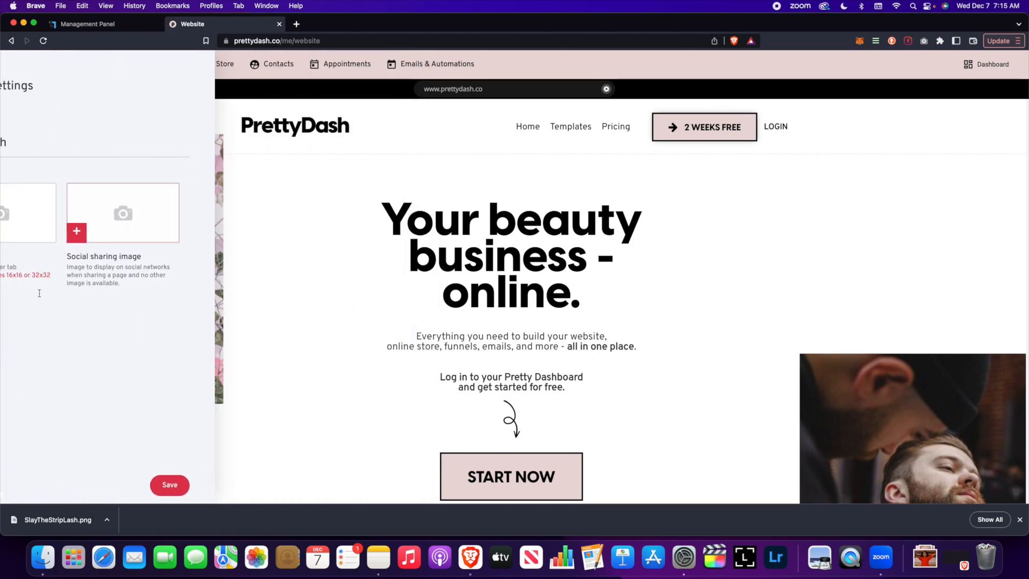
{"action": "left_click", "coordinate": [30, 327]}
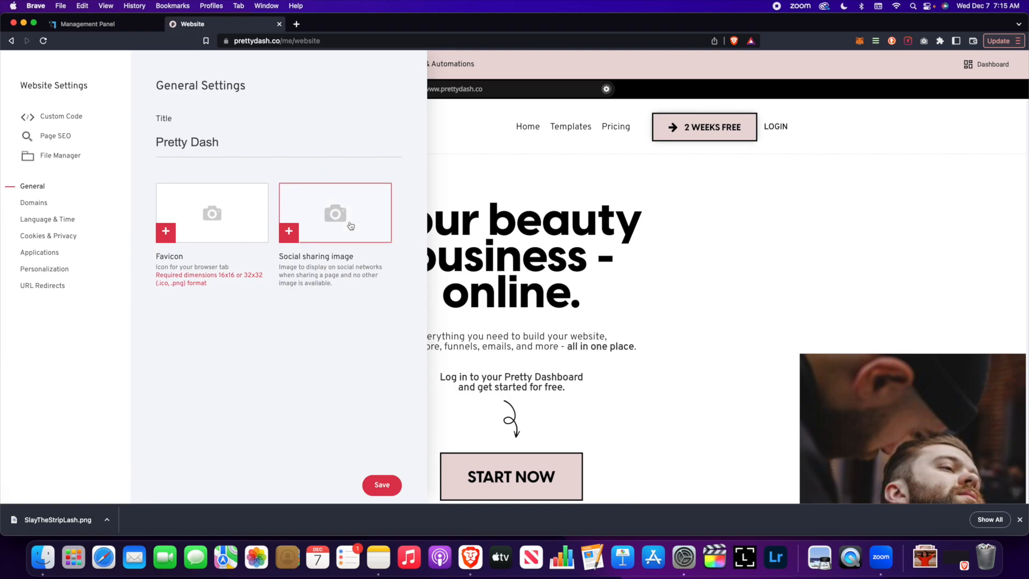
{"action": "left_click", "coordinate": [48, 205]}
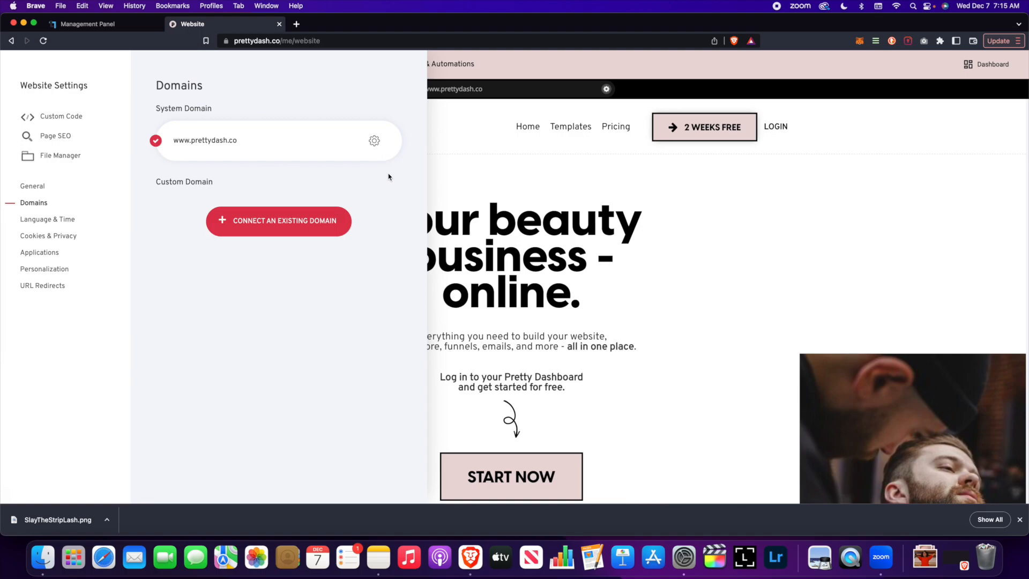
{"action": "left_click", "coordinate": [558, 207]}
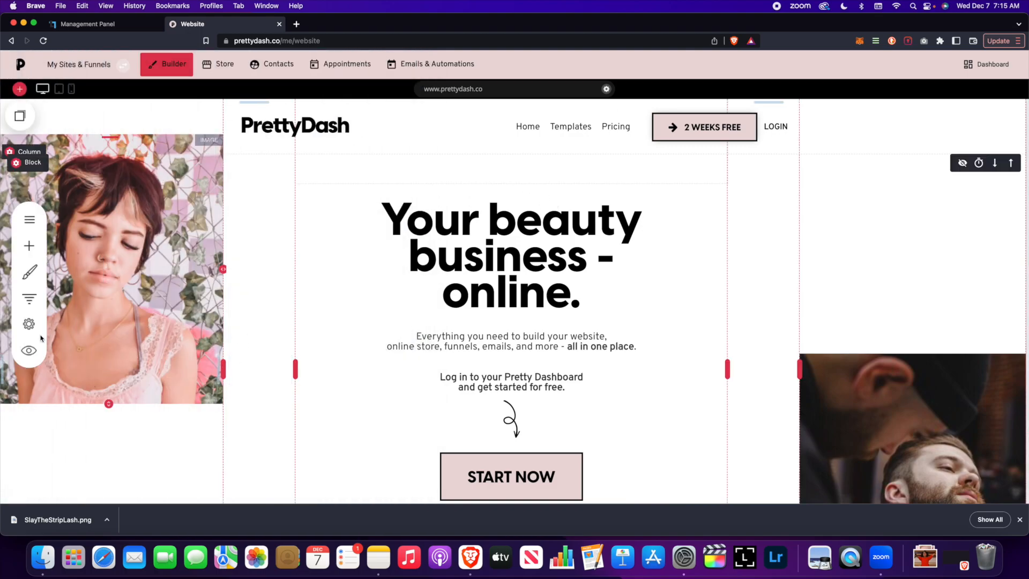
{"action": "left_click", "coordinate": [30, 324]}
{"action": "left_click", "coordinate": [34, 203]}
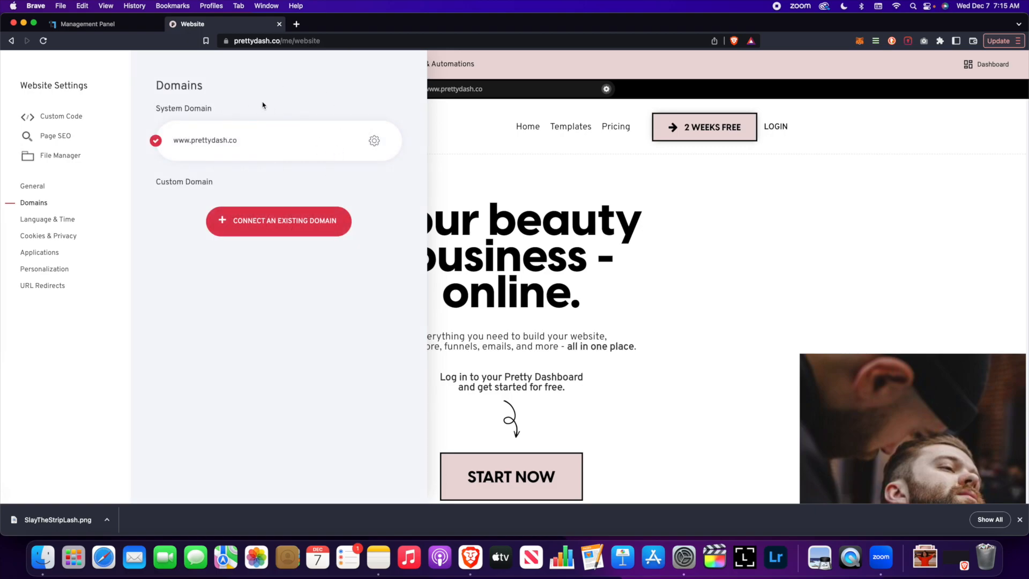
{"action": "left_click", "coordinate": [326, 228]}
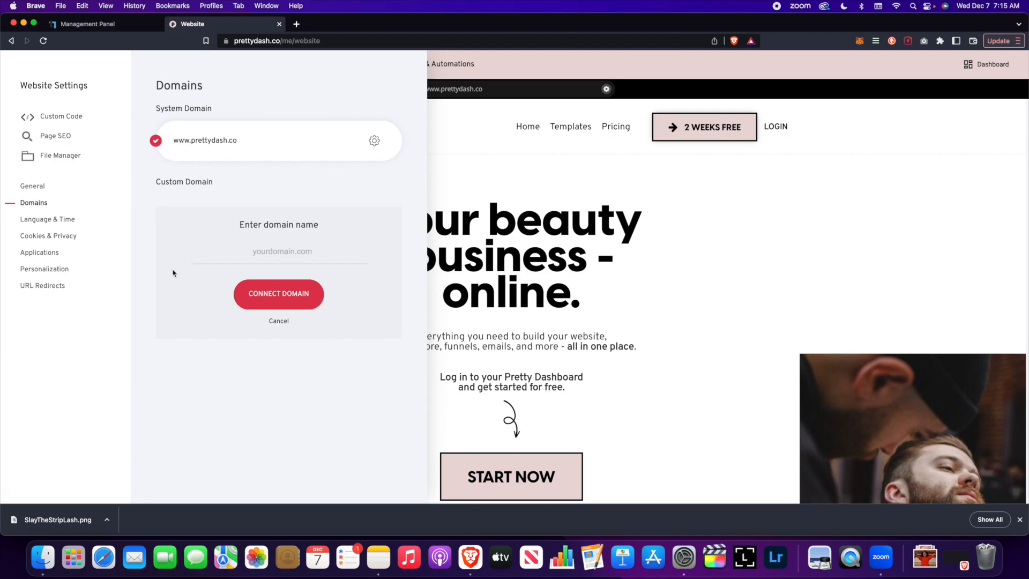
Step: View the website's language and date format choices without changing them, and open the Cookies & Privacy settings
{"action": "left_click", "coordinate": [72, 219]}
{"action": "left_click", "coordinate": [239, 160]}
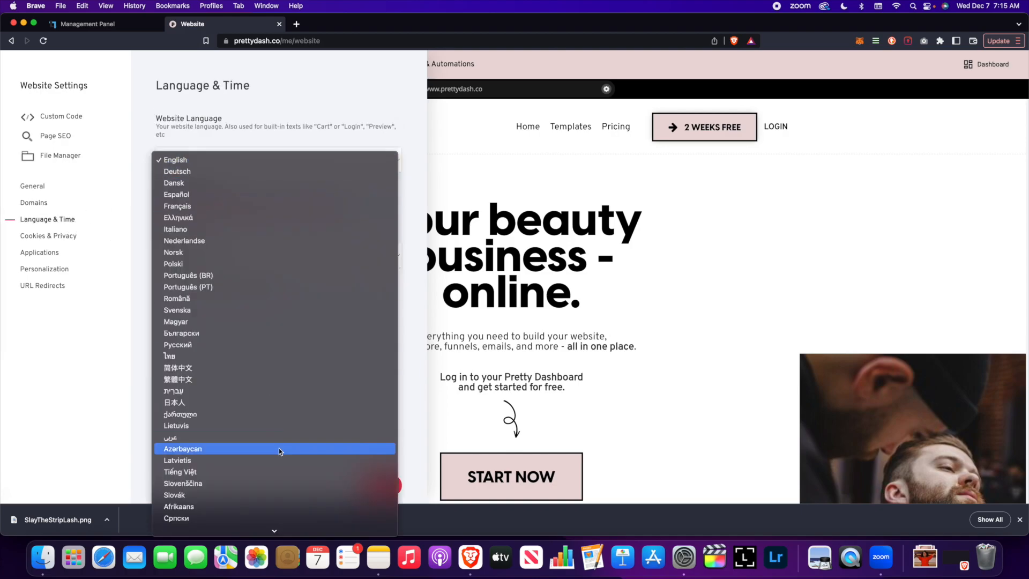
{"action": "scroll", "coordinate": [278, 449], "scroll_direction": "down", "scroll_amount": 3}
{"action": "left_click", "coordinate": [305, 102]}
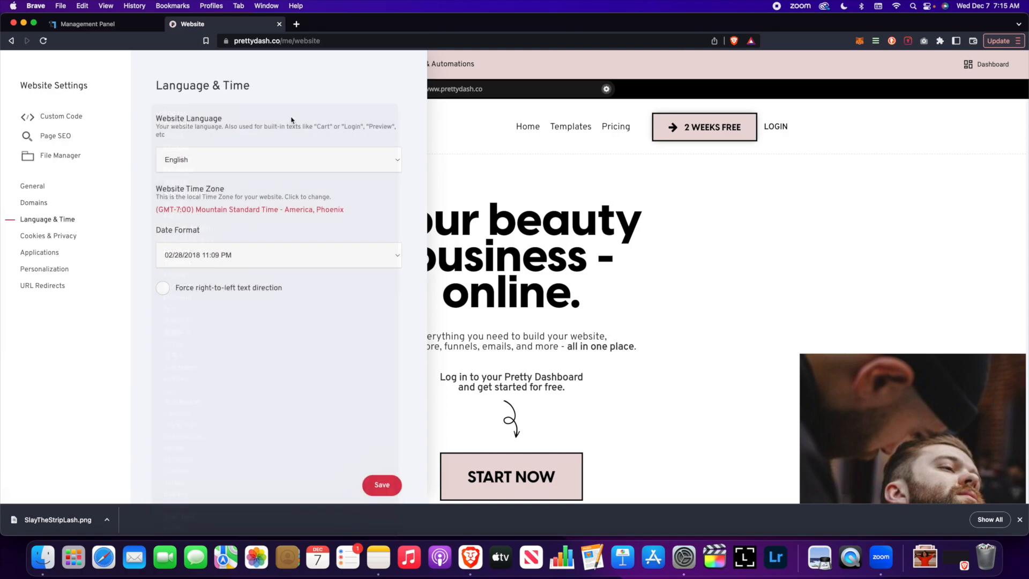
{"action": "left_click", "coordinate": [276, 260]}
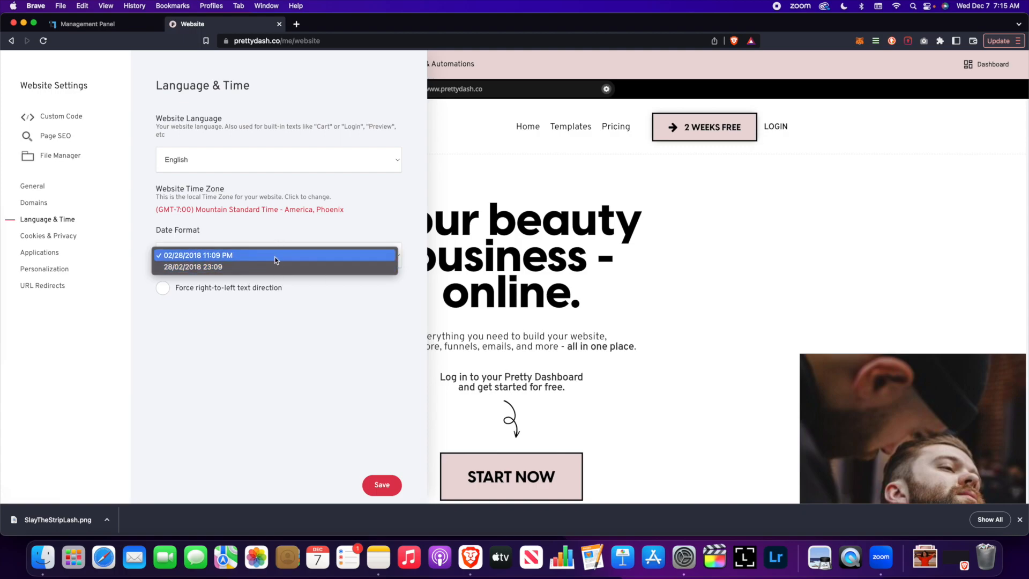
{"action": "left_click", "coordinate": [335, 333]}
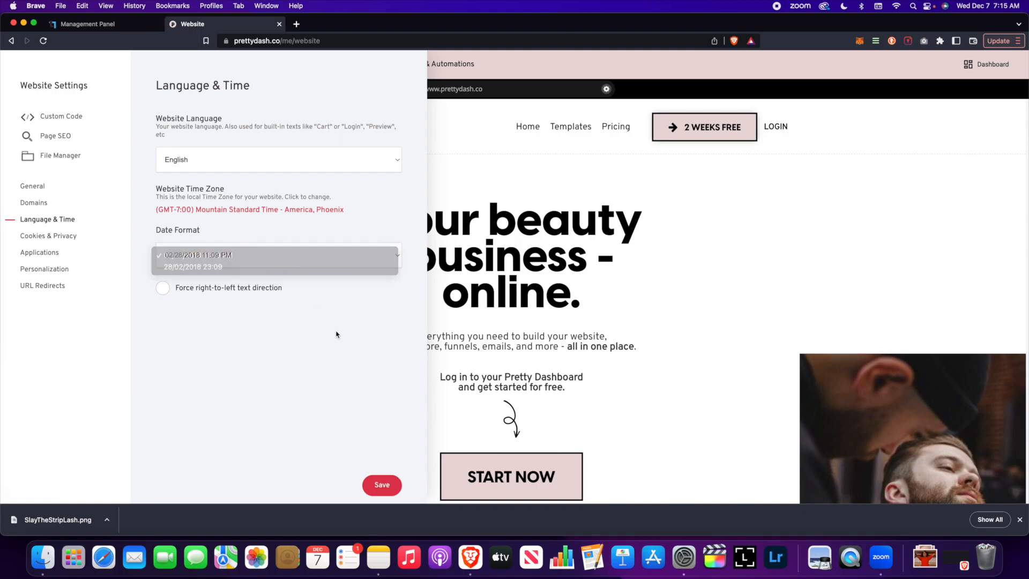
{"action": "left_click", "coordinate": [57, 236]}
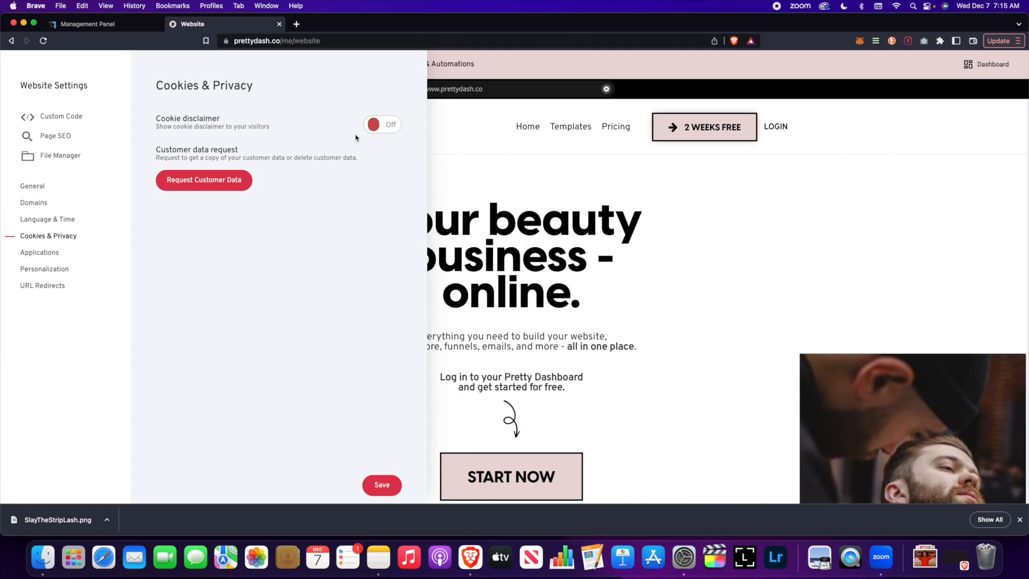
Step: Switch the website's cookie disclaimer on and back off, and save the Cookies & Privacy settings
{"action": "left_click", "coordinate": [382, 125]}
{"action": "left_click", "coordinate": [382, 124]}
{"action": "left_click", "coordinate": [51, 253]}
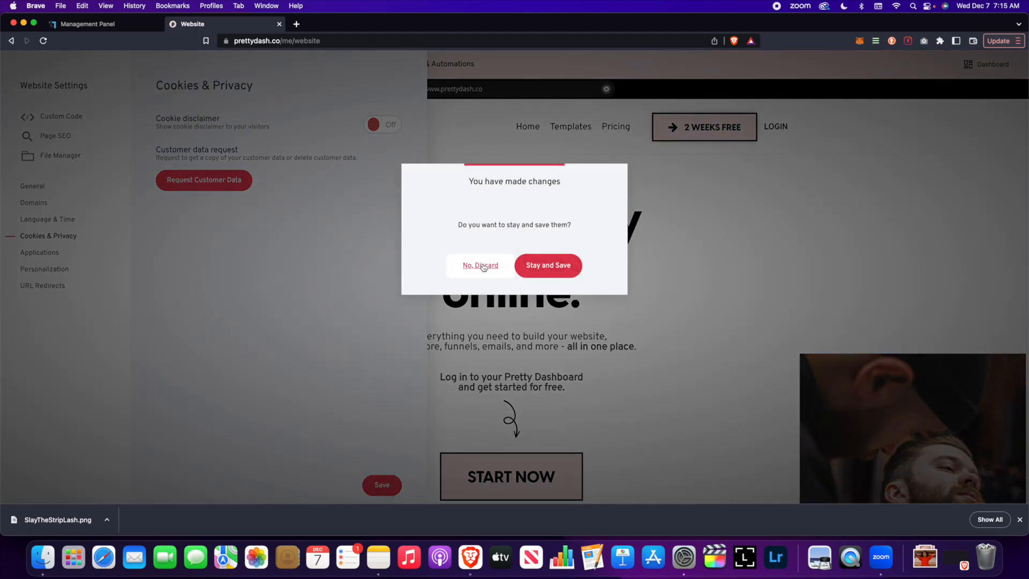
{"action": "left_click", "coordinate": [534, 268]}
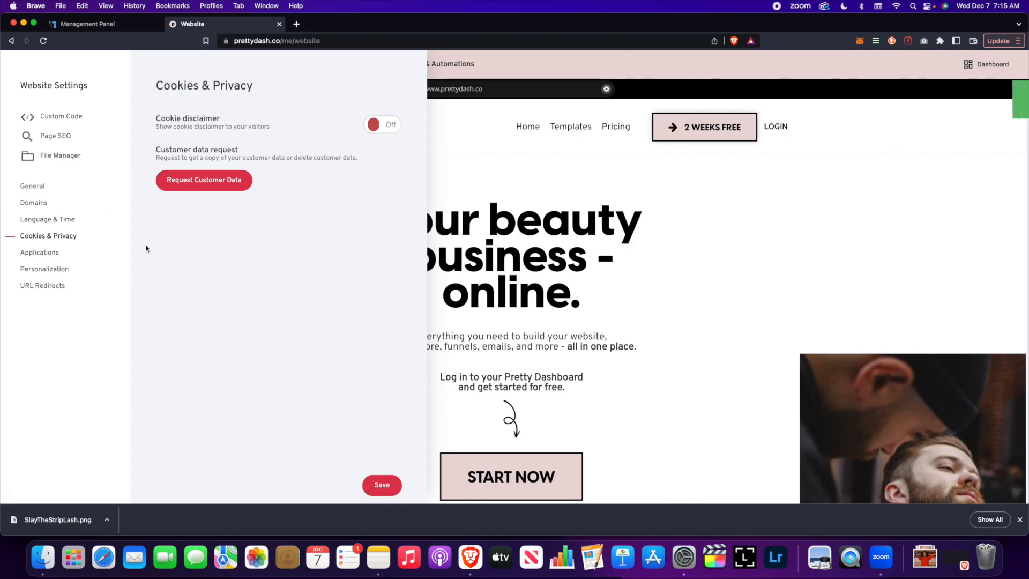
Step: Look through the apps that can be connected in the website's Applications settings, and close the app list
{"action": "left_click", "coordinate": [54, 253]}
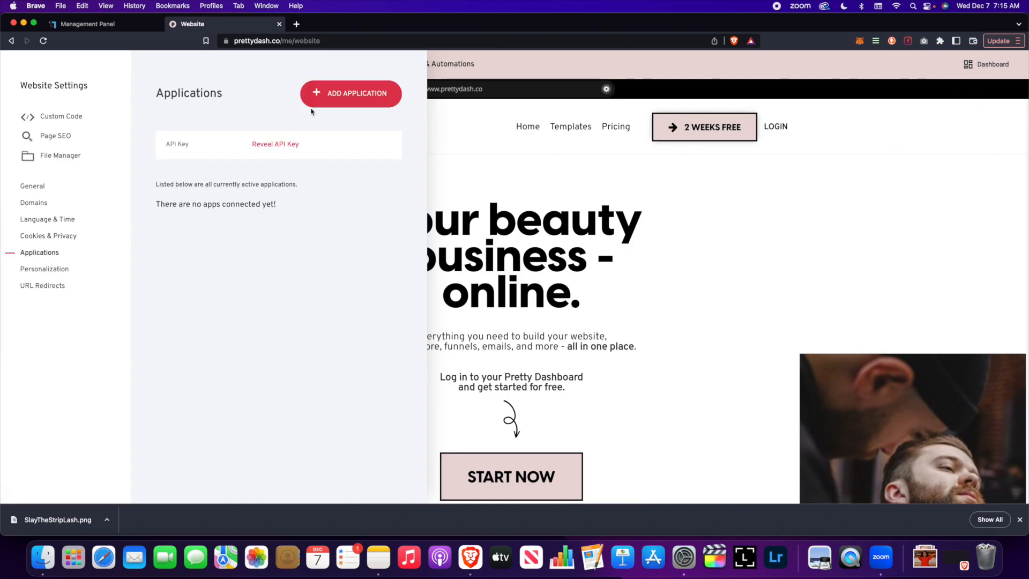
{"action": "left_click", "coordinate": [314, 109]}
{"action": "scroll", "coordinate": [476, 215], "scroll_direction": "down", "scroll_amount": 5}
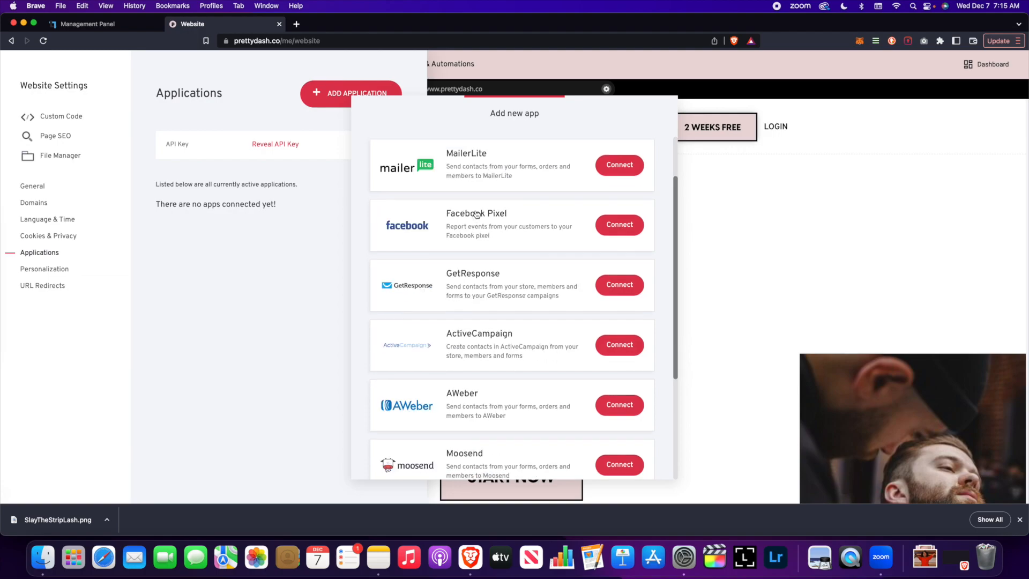
{"action": "scroll", "coordinate": [476, 215], "scroll_direction": "up", "scroll_amount": 5}
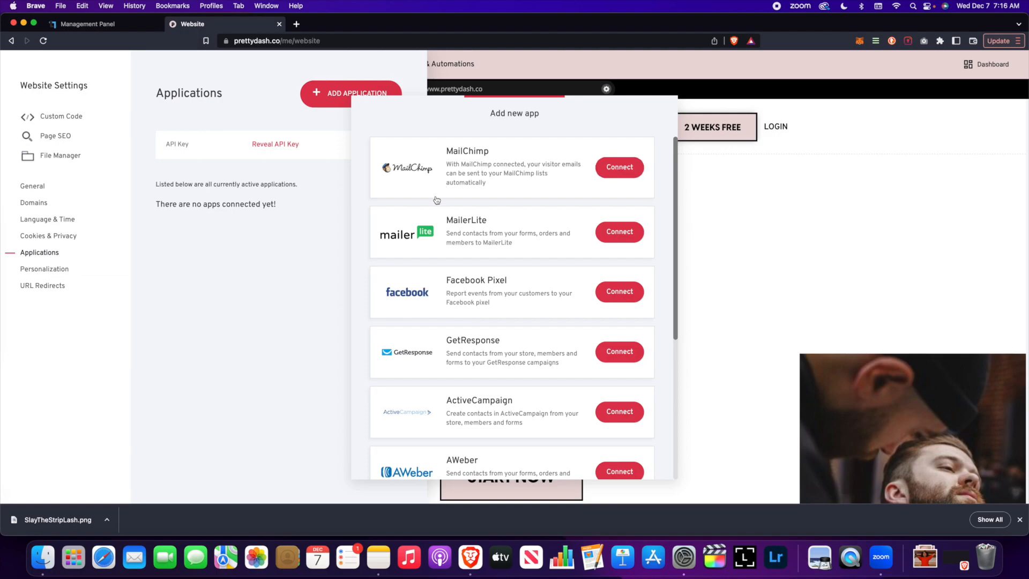
{"action": "scroll", "coordinate": [485, 272], "scroll_direction": "down", "scroll_amount": 1}
{"action": "scroll", "coordinate": [509, 252], "scroll_direction": "down", "scroll_amount": 2}
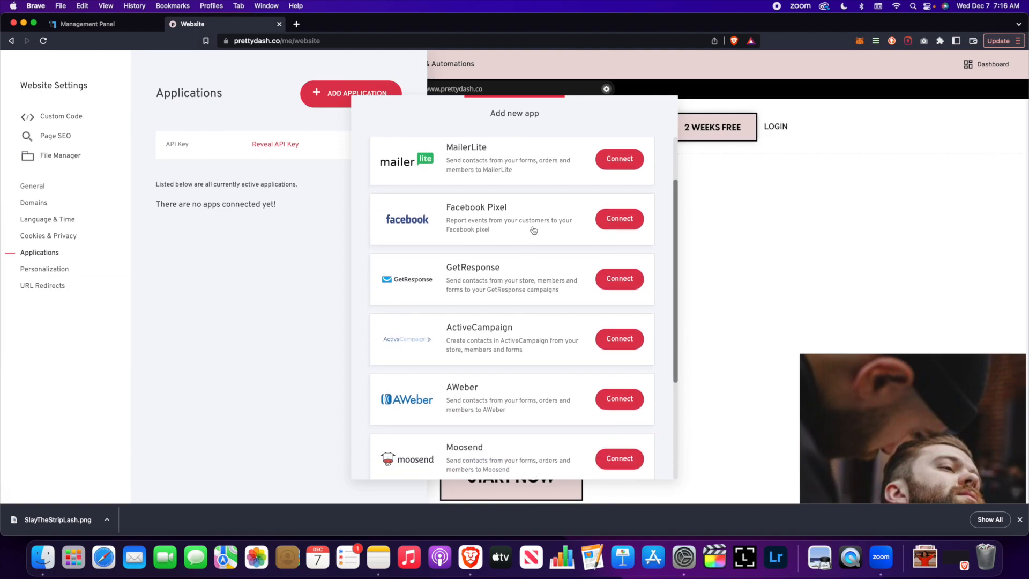
{"action": "scroll", "coordinate": [531, 241], "scroll_direction": "down", "scroll_amount": 4}
{"action": "scroll", "coordinate": [524, 259], "scroll_direction": "down", "scroll_amount": 1}
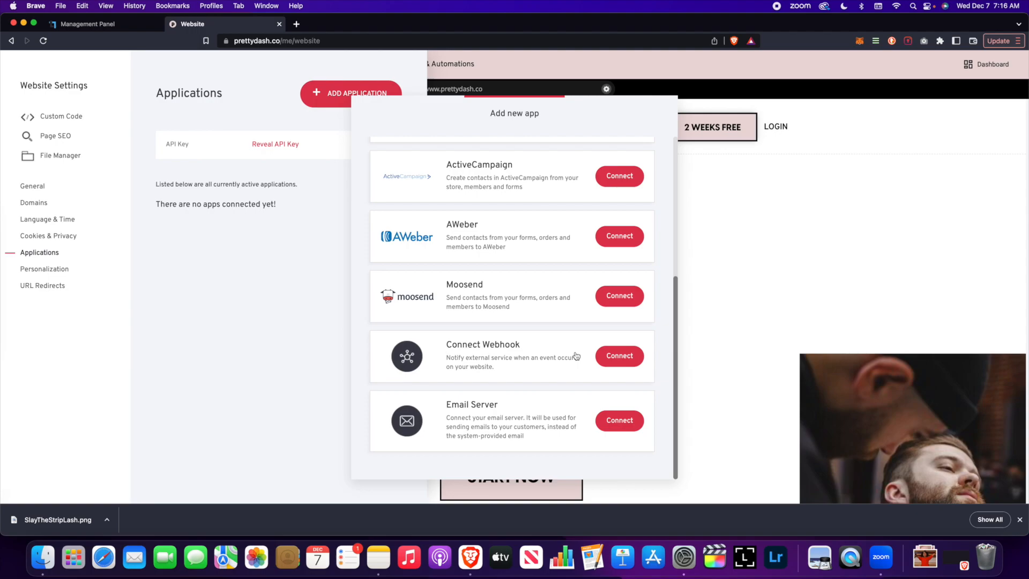
{"action": "left_click", "coordinate": [237, 252]}
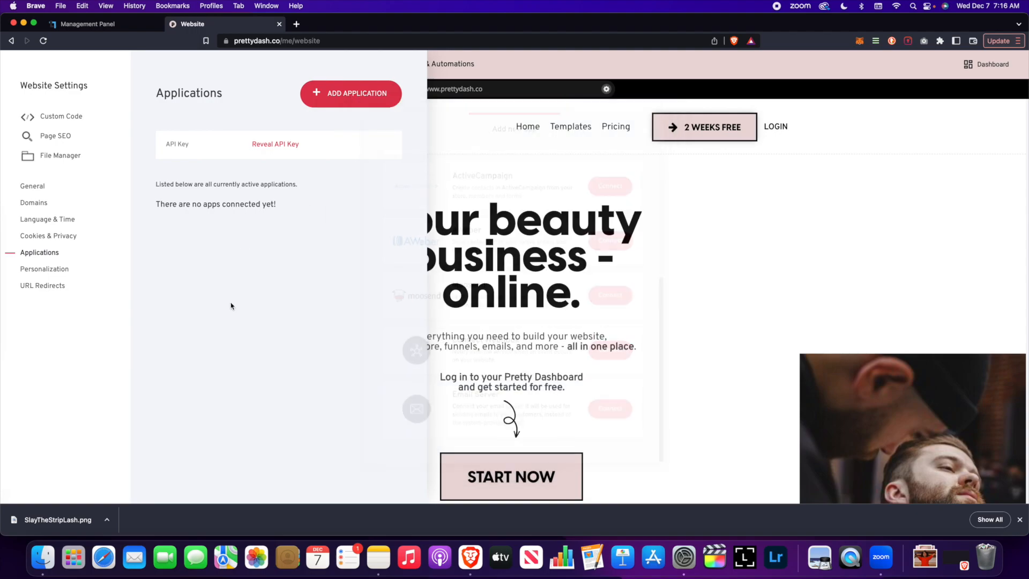
Step: Look over the website's personalization tags and the page's SEO info, and leave the page editing form without saving
{"action": "left_click", "coordinate": [62, 269]}
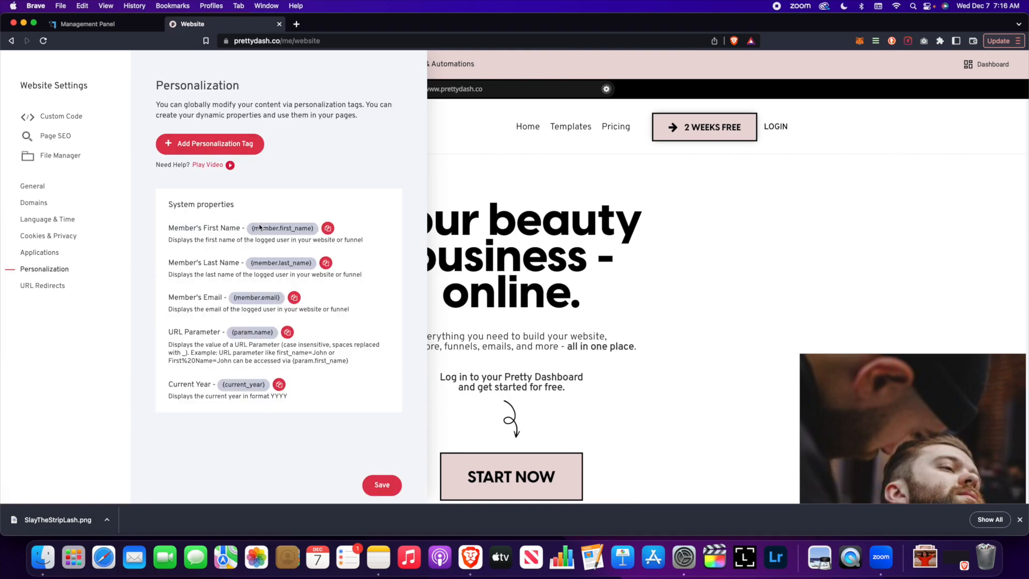
{"action": "left_click_drag", "start_coordinate": [251, 227], "coordinate": [322, 228]}
{"action": "left_click", "coordinate": [268, 230]}
{"action": "left_click", "coordinate": [56, 137]}
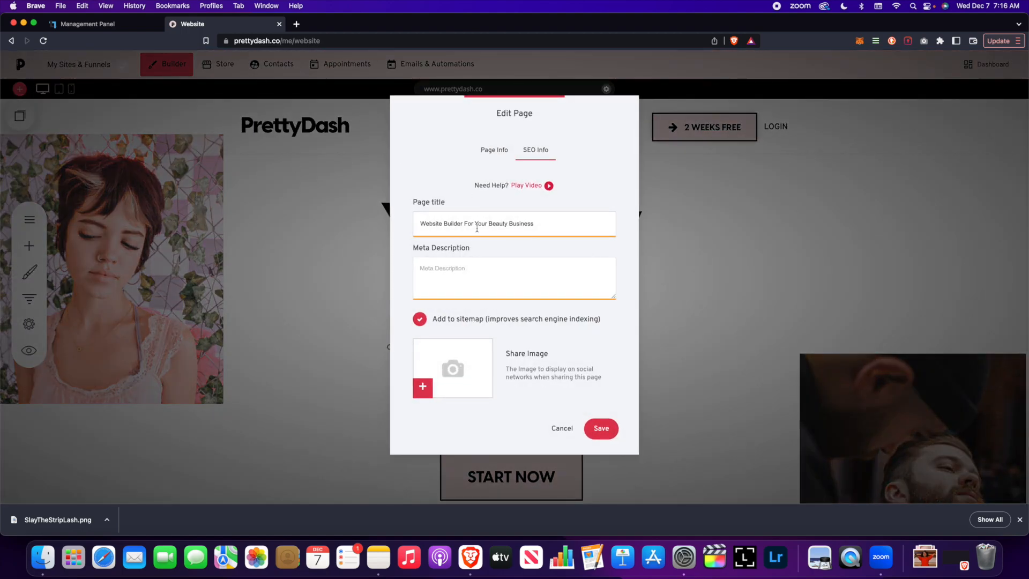
{"action": "left_click", "coordinate": [561, 428]}
Step: Reopen the website settings, view the File Manager and the global custom head markup, and save the custom code as is
{"action": "left_click", "coordinate": [29, 323]}
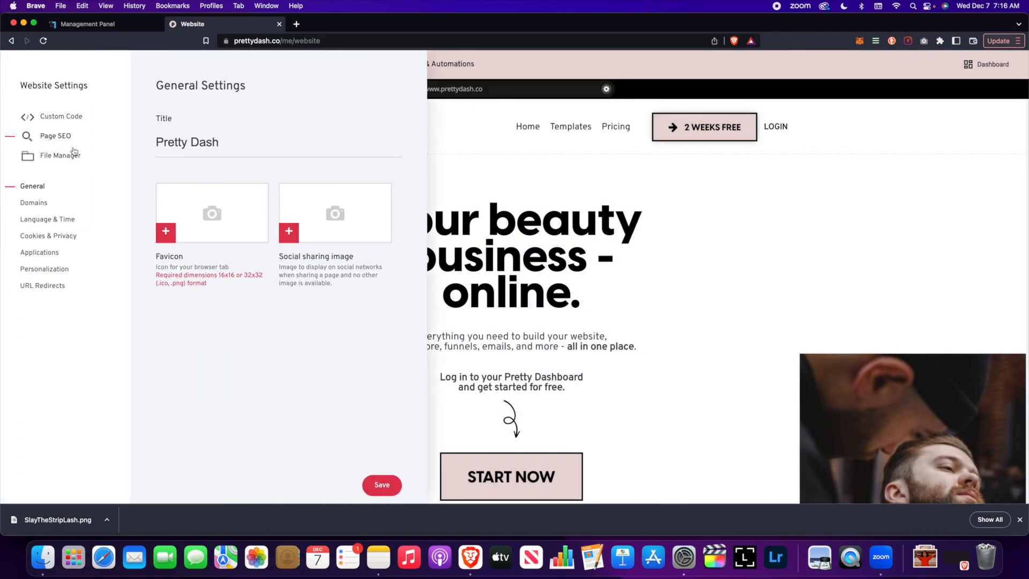
{"action": "left_click", "coordinate": [61, 156]}
{"action": "left_click", "coordinate": [70, 120]}
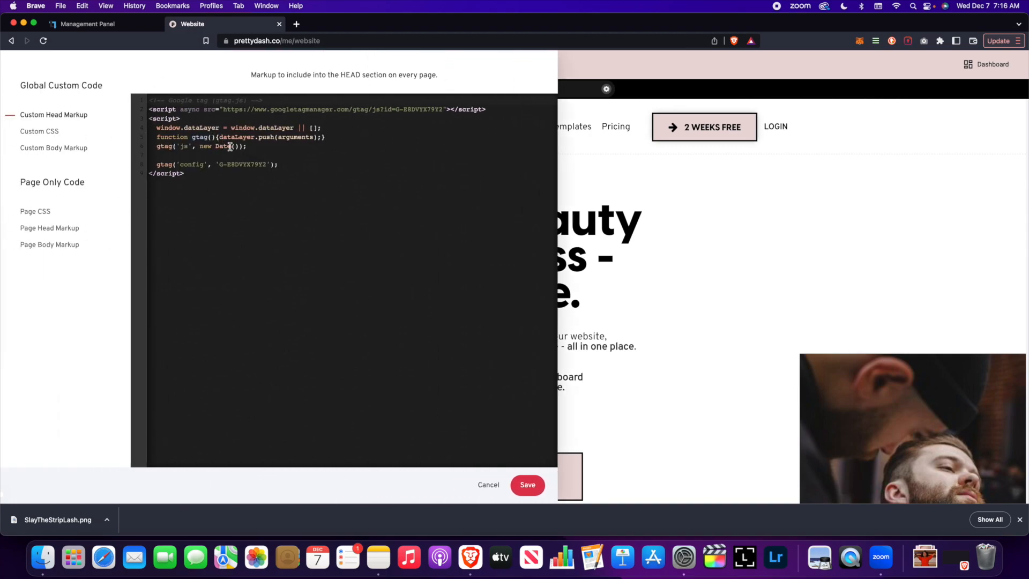
{"action": "left_click", "coordinate": [542, 482]}
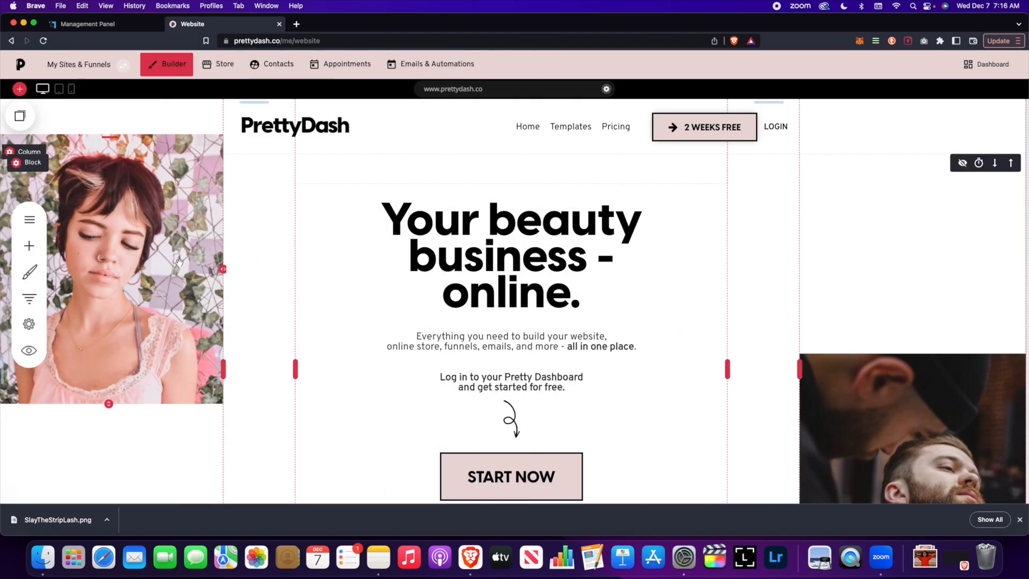
Step: Remove the Open Sans, Playfair Display italic and Roboto 300 fonts from the website's global font list
{"action": "left_click", "coordinate": [33, 276]}
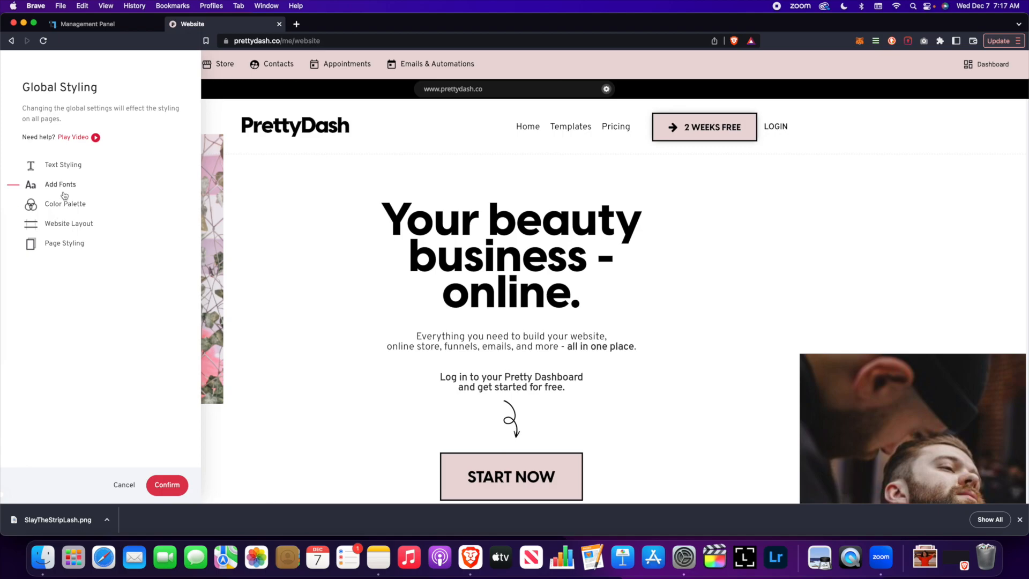
{"action": "left_click", "coordinate": [63, 187]}
{"action": "scroll", "coordinate": [109, 274], "scroll_direction": "down", "scroll_amount": 2}
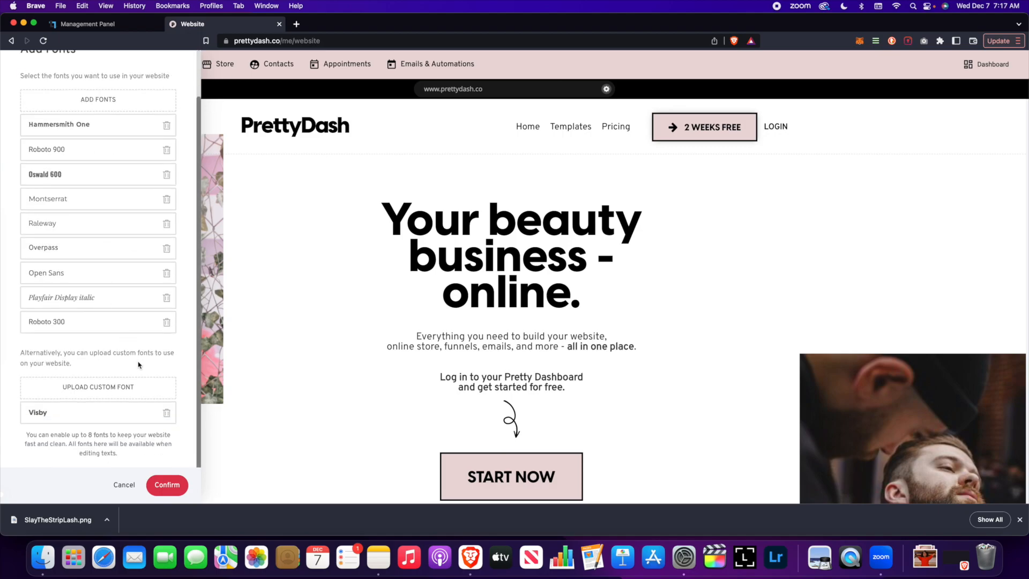
{"action": "scroll", "coordinate": [155, 251], "scroll_direction": "up", "scroll_amount": 2}
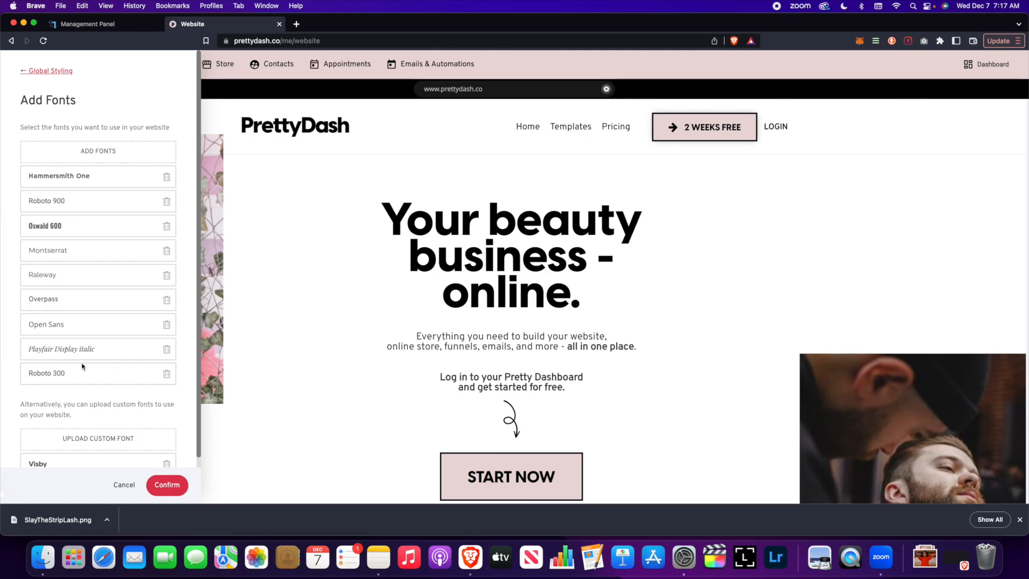
{"action": "left_click", "coordinate": [163, 254]}
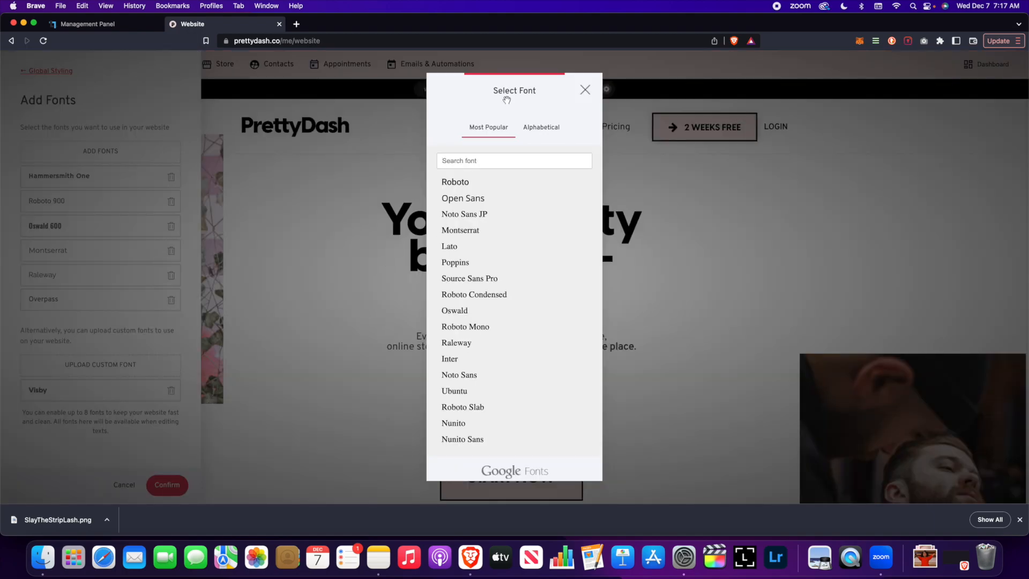
Step: Browse the Google Fonts selection by popularity and alphabetically, and close it without adding a font
{"action": "scroll", "coordinate": [466, 246], "scroll_direction": "down", "scroll_amount": 6}
{"action": "scroll", "coordinate": [468, 247], "scroll_direction": "down", "scroll_amount": 20}
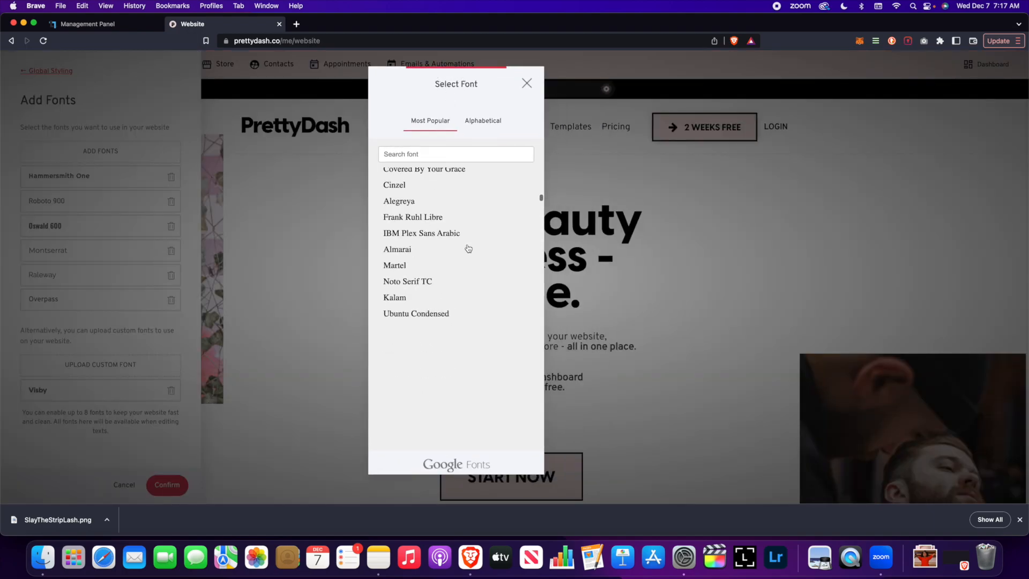
{"action": "scroll", "coordinate": [470, 248], "scroll_direction": "down", "scroll_amount": 20}
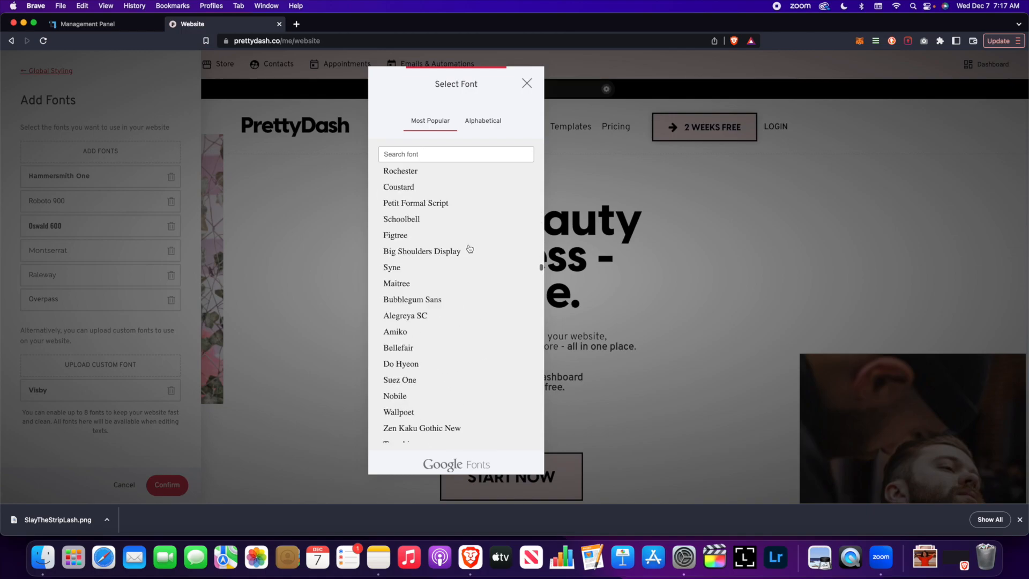
{"action": "scroll", "coordinate": [469, 248], "scroll_direction": "down", "scroll_amount": 20}
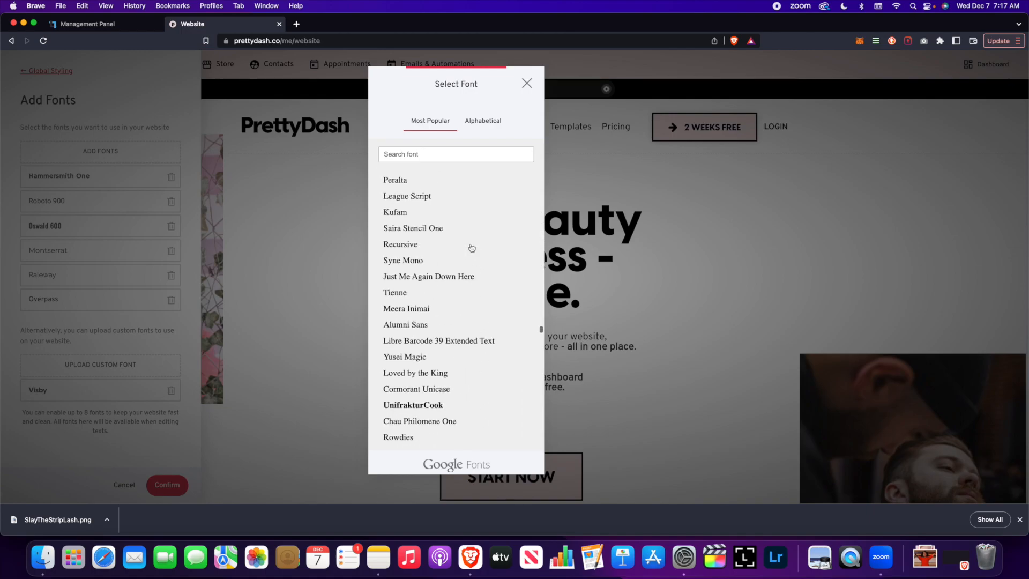
{"action": "scroll", "coordinate": [470, 202], "scroll_direction": "down", "scroll_amount": 10}
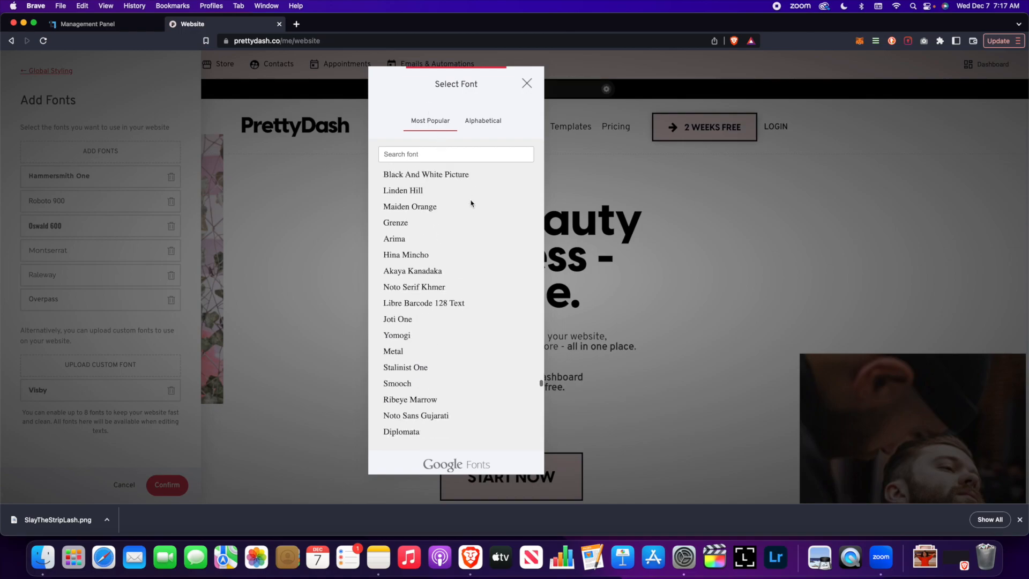
{"action": "left_click", "coordinate": [483, 119]}
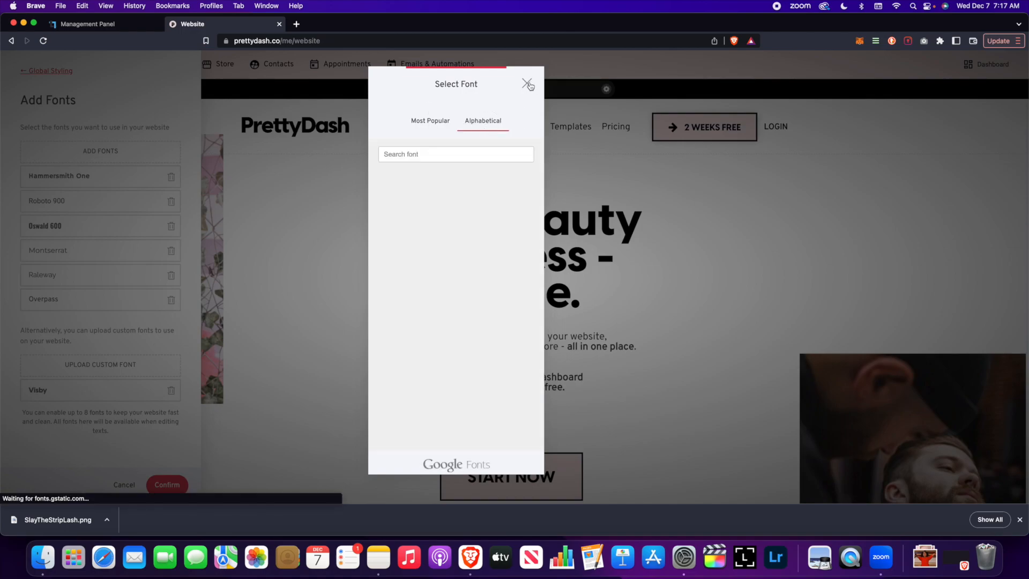
{"action": "left_click", "coordinate": [527, 83]}
Step: View the custom font upload form, cancel it, and confirm the website's reduced font list
{"action": "left_click", "coordinate": [123, 367]}
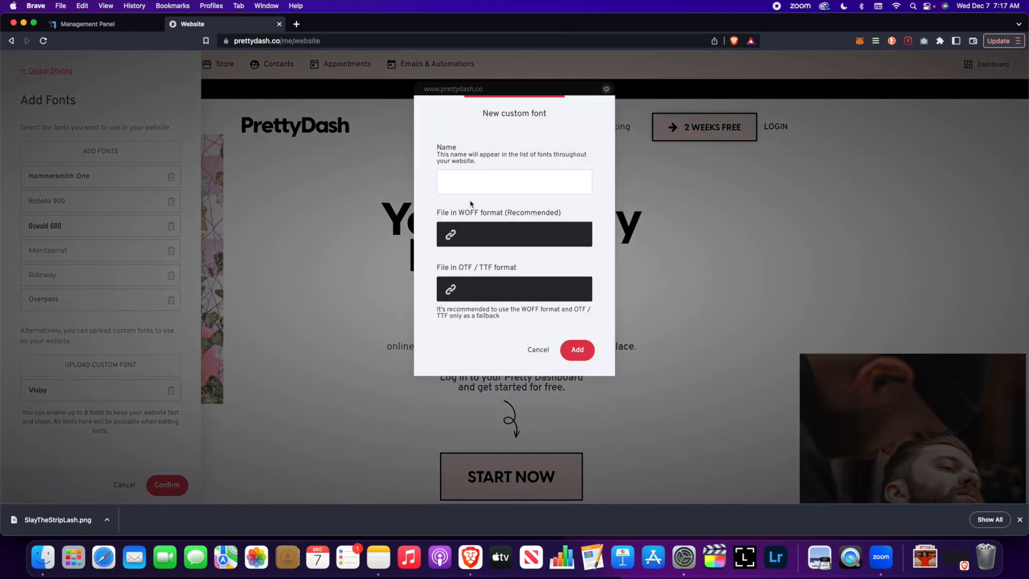
{"action": "left_click_drag", "start_coordinate": [562, 109], "coordinate": [490, 98]}
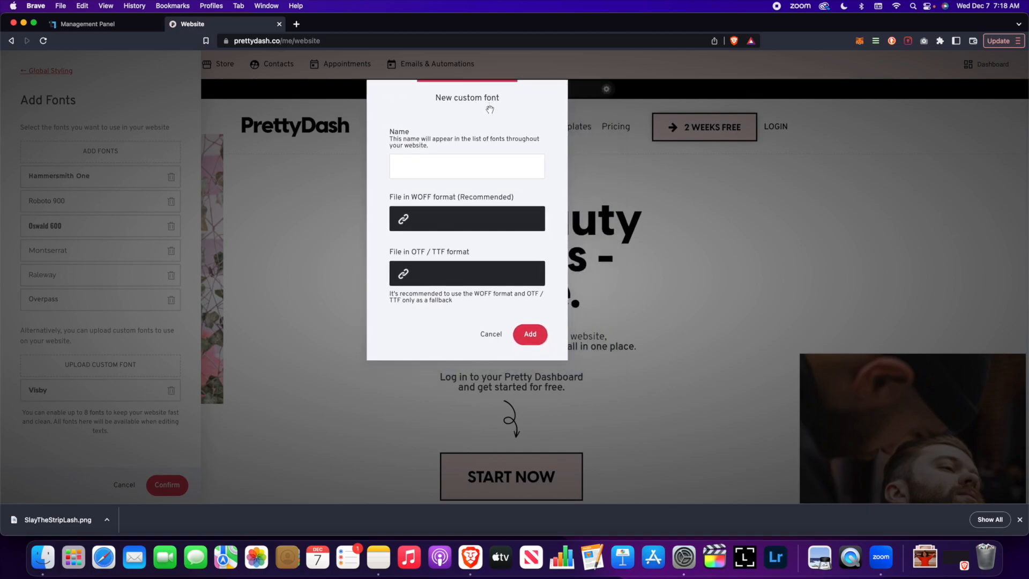
{"action": "left_click", "coordinate": [491, 334]}
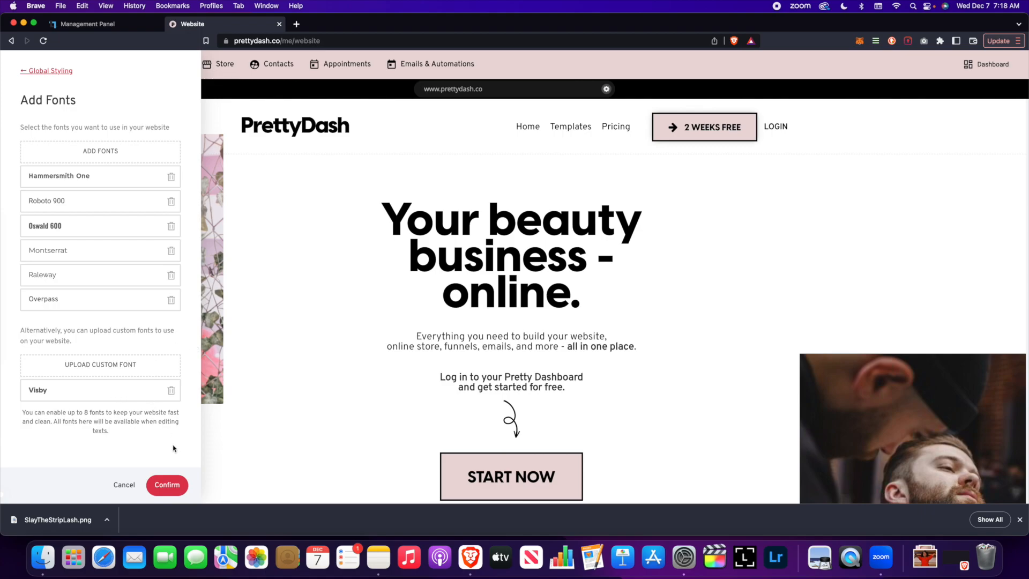
{"action": "left_click", "coordinate": [167, 484]}
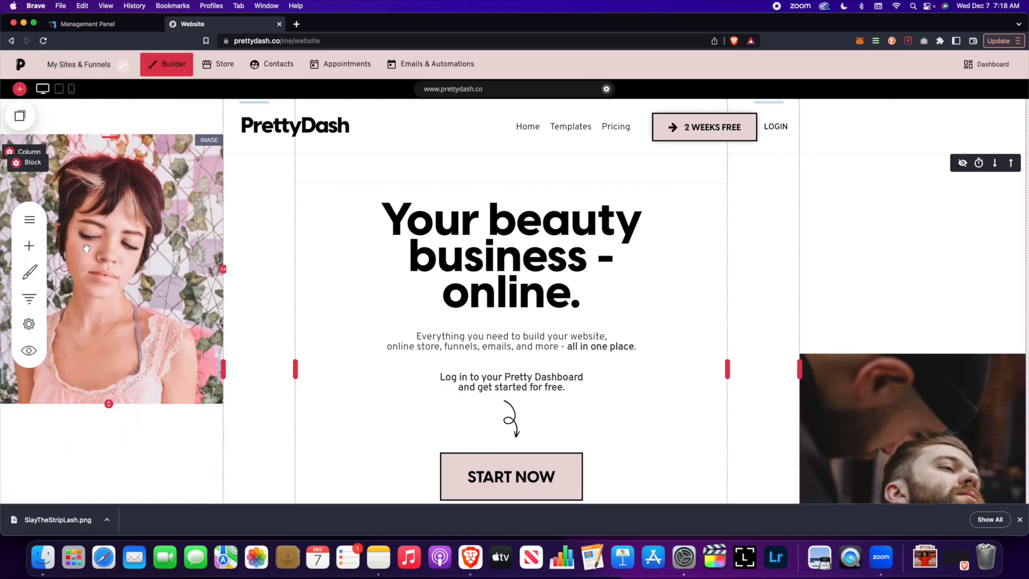
Step: Review the global text styling for paragraphs, headings, quotes and links in desktop and mobile views, and confirm it
{"action": "left_click", "coordinate": [37, 273]}
{"action": "left_click", "coordinate": [69, 166]}
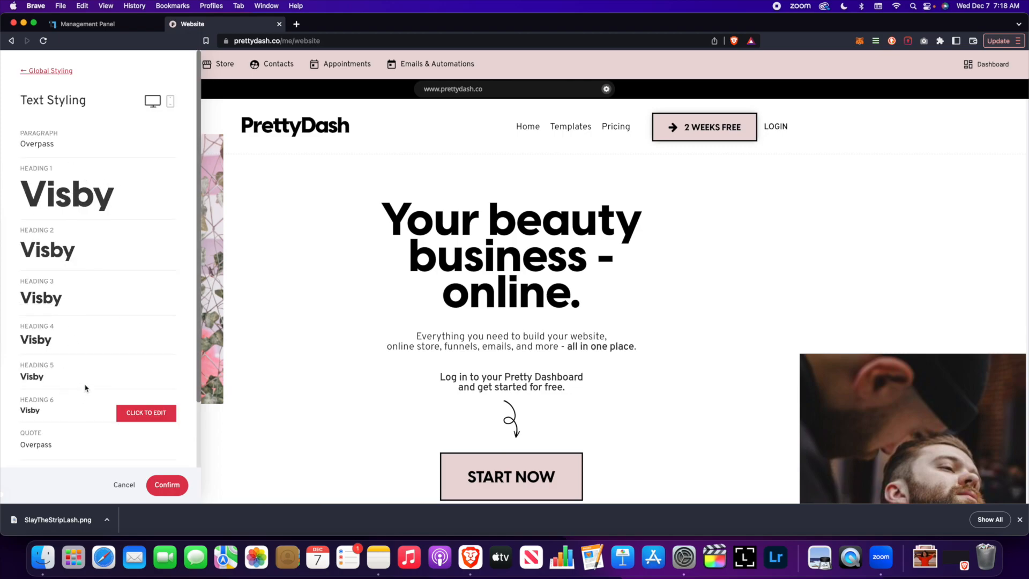
{"action": "scroll", "coordinate": [51, 422], "scroll_direction": "down", "scroll_amount": 3}
{"action": "scroll", "coordinate": [84, 255], "scroll_direction": "up", "scroll_amount": 5}
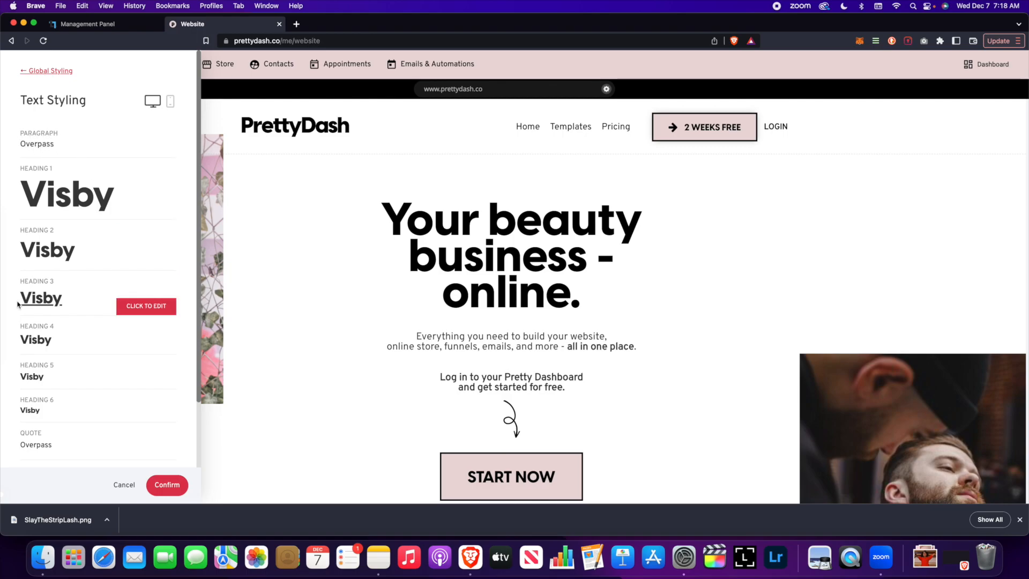
{"action": "scroll", "coordinate": [90, 370], "scroll_direction": "down", "scroll_amount": 2}
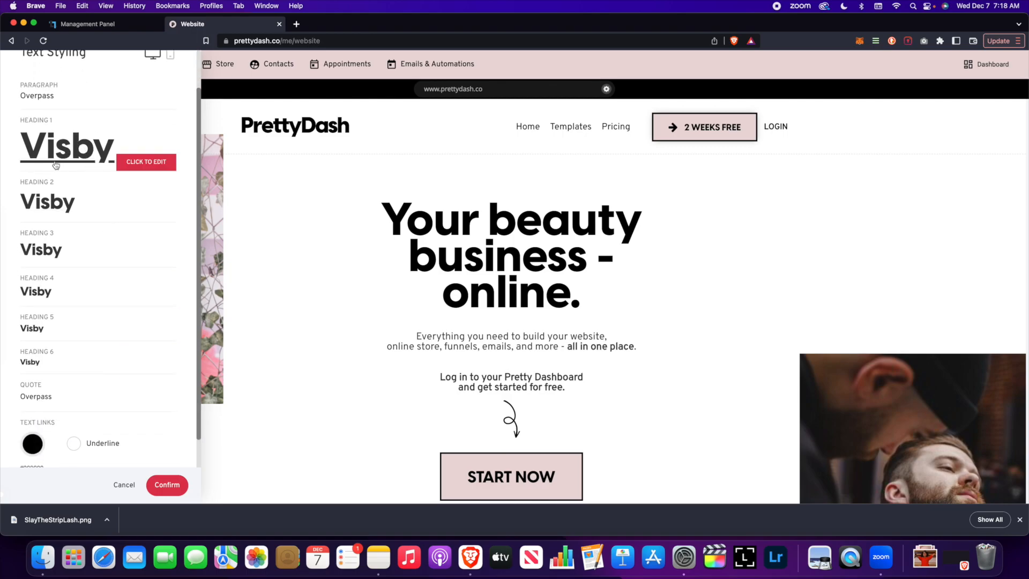
{"action": "scroll", "coordinate": [85, 259], "scroll_direction": "down", "scroll_amount": 3}
{"action": "scroll", "coordinate": [53, 324], "scroll_direction": "up", "scroll_amount": 5}
{"action": "scroll", "coordinate": [80, 204], "scroll_direction": "down", "scroll_amount": 5}
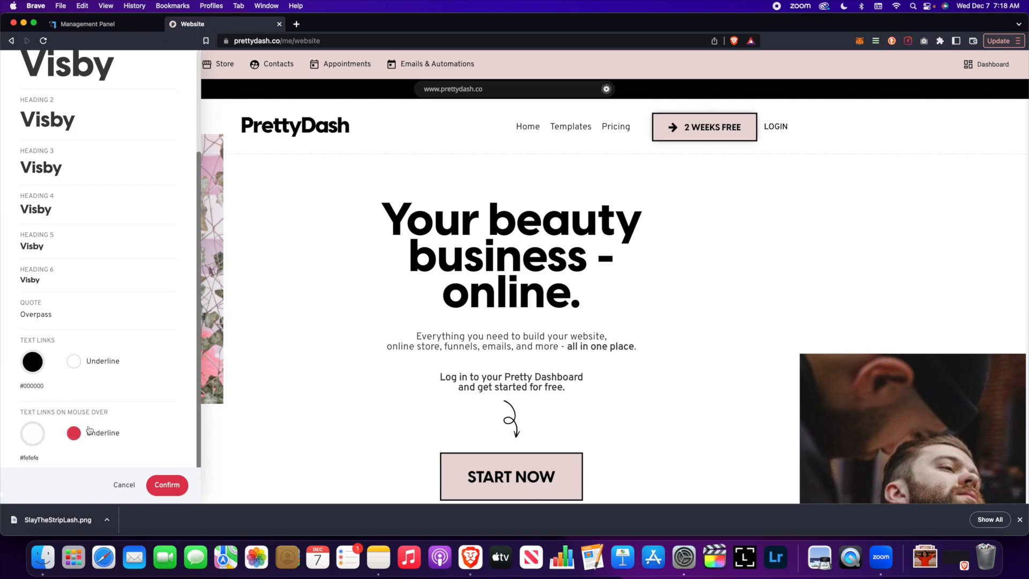
{"action": "scroll", "coordinate": [105, 315], "scroll_direction": "up", "scroll_amount": 5}
{"action": "left_click", "coordinate": [170, 100]}
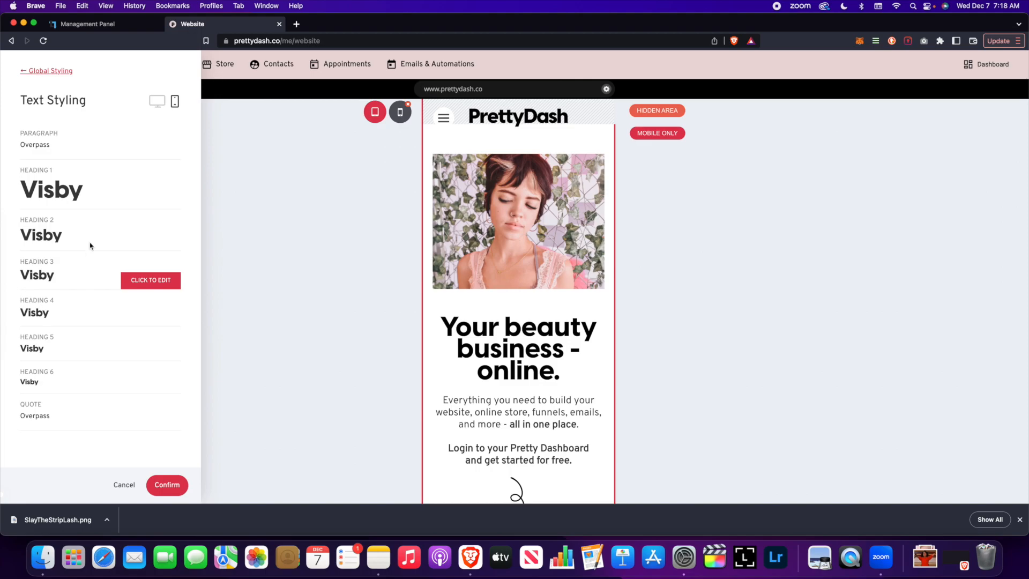
{"action": "left_click", "coordinate": [157, 102]}
{"action": "left_click", "coordinate": [165, 485]}
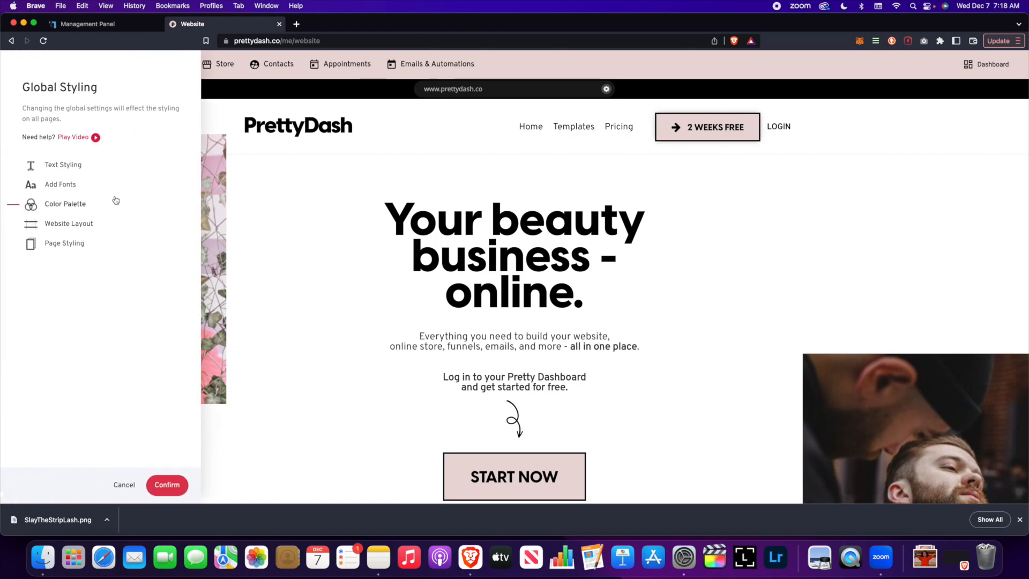
Step: View the global color palette and its colors in the text color picker of the "Your beauty business - online." heading
{"action": "left_click", "coordinate": [71, 206]}
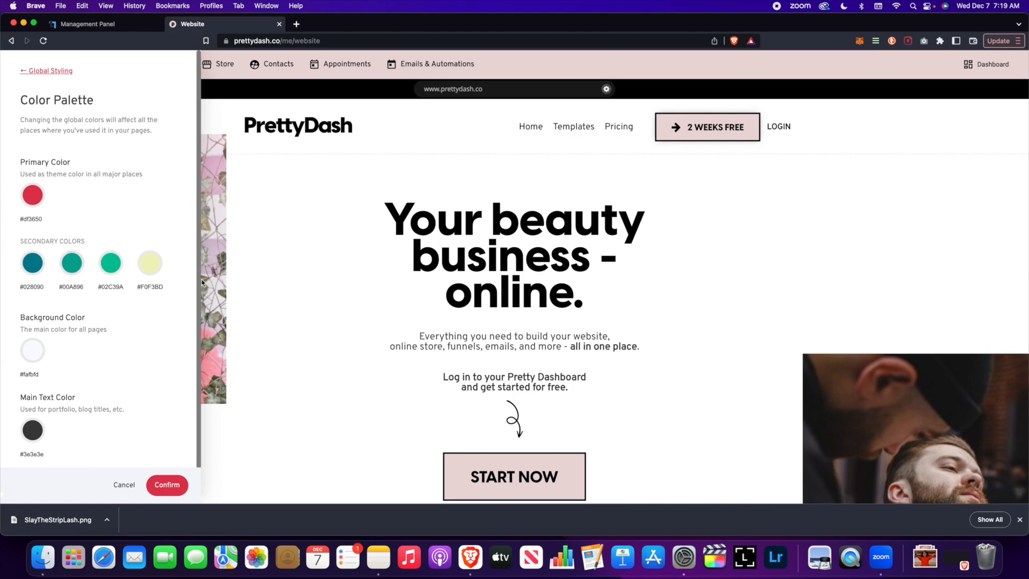
{"action": "left_click", "coordinate": [346, 248]}
{"action": "triple_click", "coordinate": [466, 239]}
{"action": "left_click", "coordinate": [473, 189]}
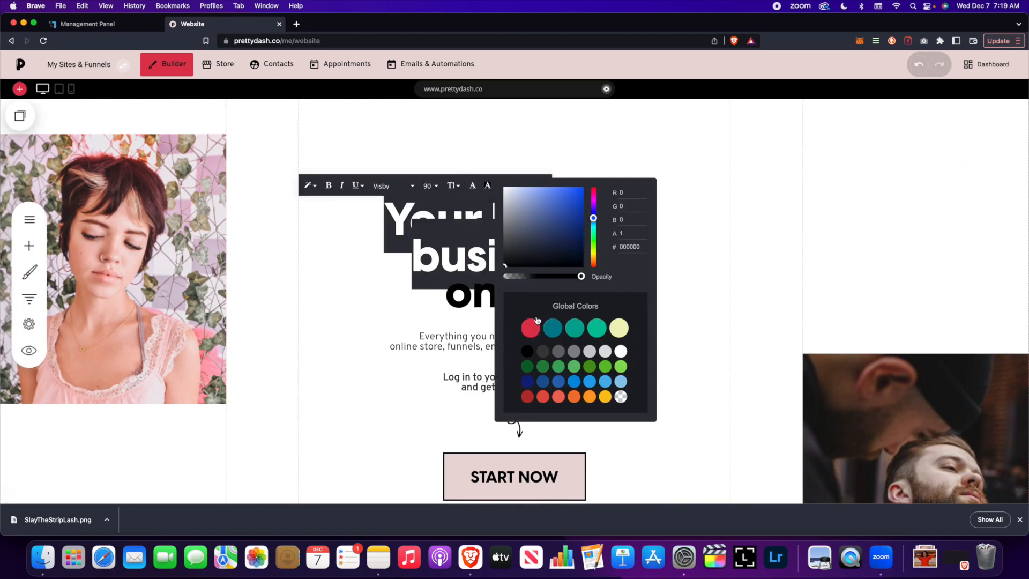
{"action": "left_click", "coordinate": [713, 290]}
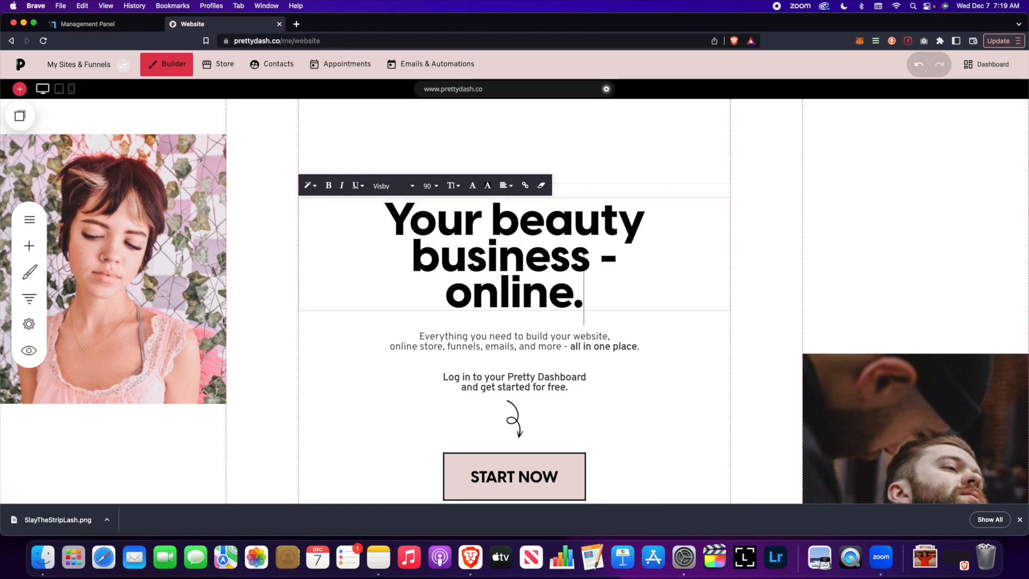
Step: Review the global palette's primary, secondary, background and main text colors, and confirm it
{"action": "left_click", "coordinate": [30, 272]}
{"action": "left_click", "coordinate": [74, 206]}
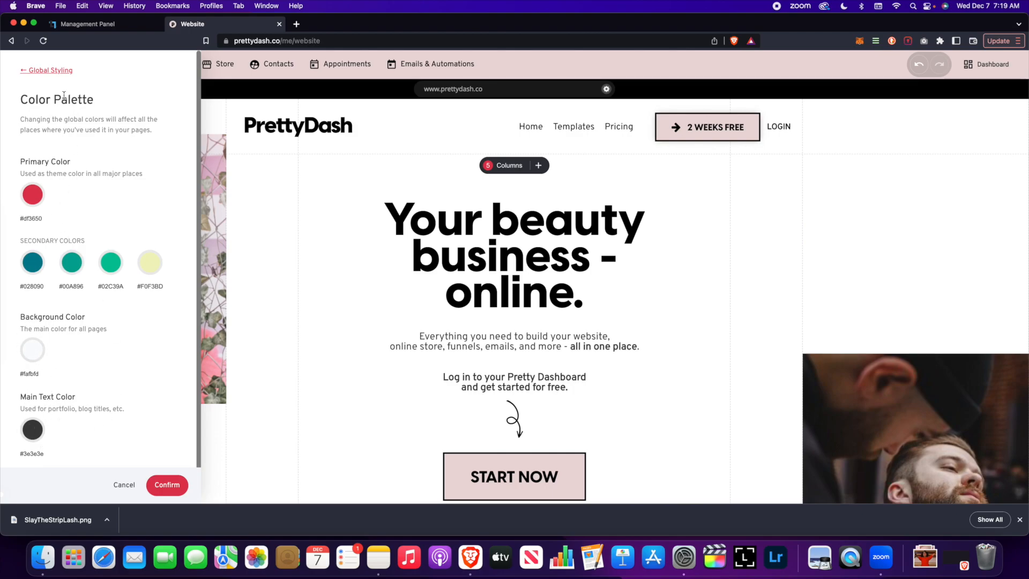
{"action": "left_click", "coordinate": [167, 484]}
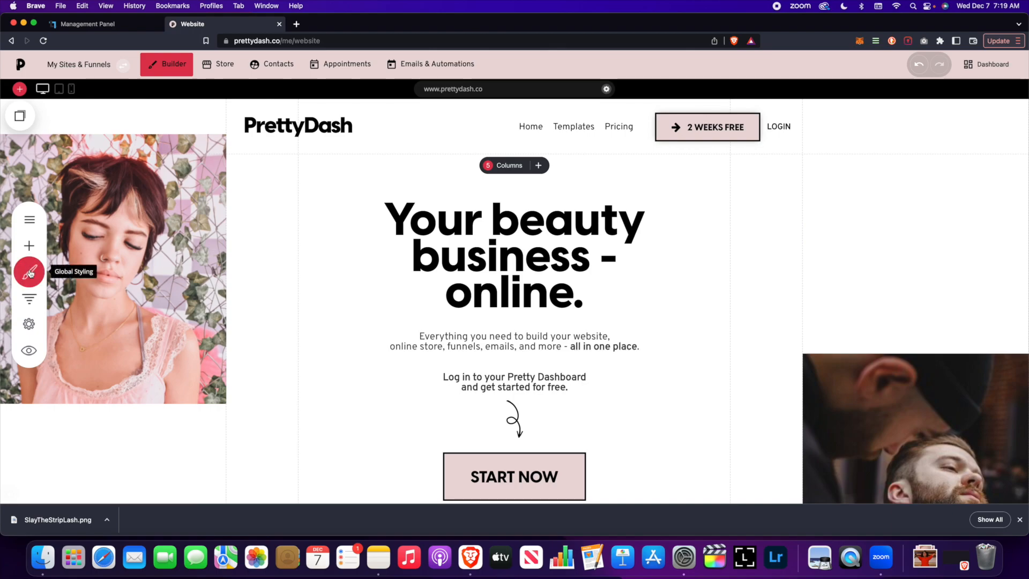
Step: Review the global Page Styling and Website Layout options, and confirm the global styling without changes
{"action": "left_click", "coordinate": [29, 273]}
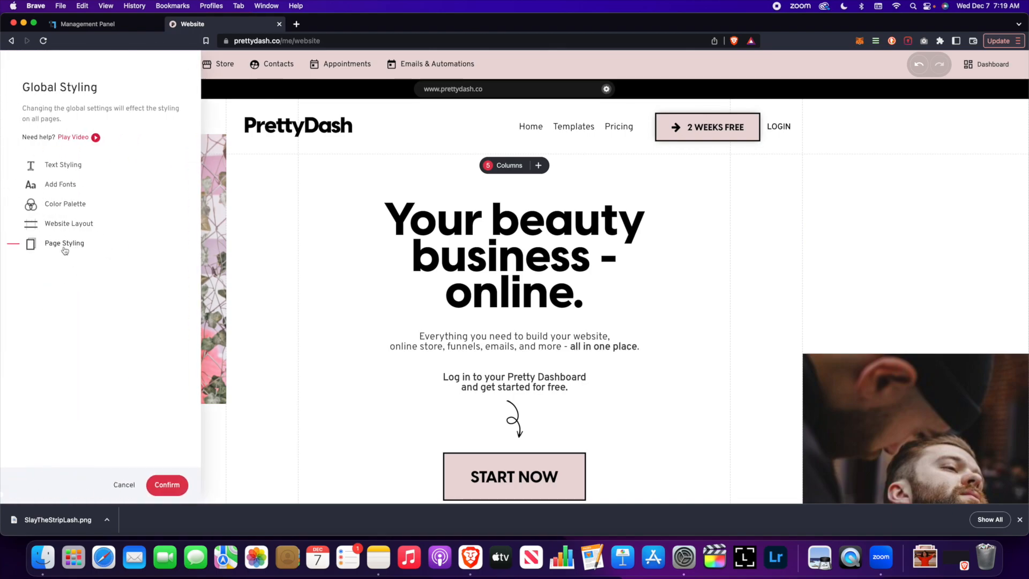
{"action": "left_click", "coordinate": [64, 244]}
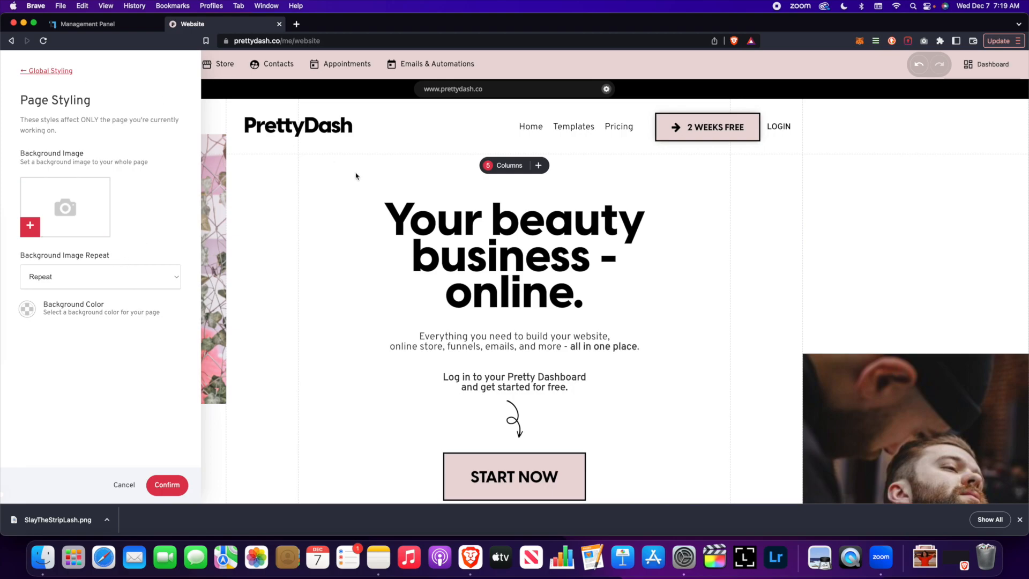
{"action": "left_click", "coordinate": [43, 71]}
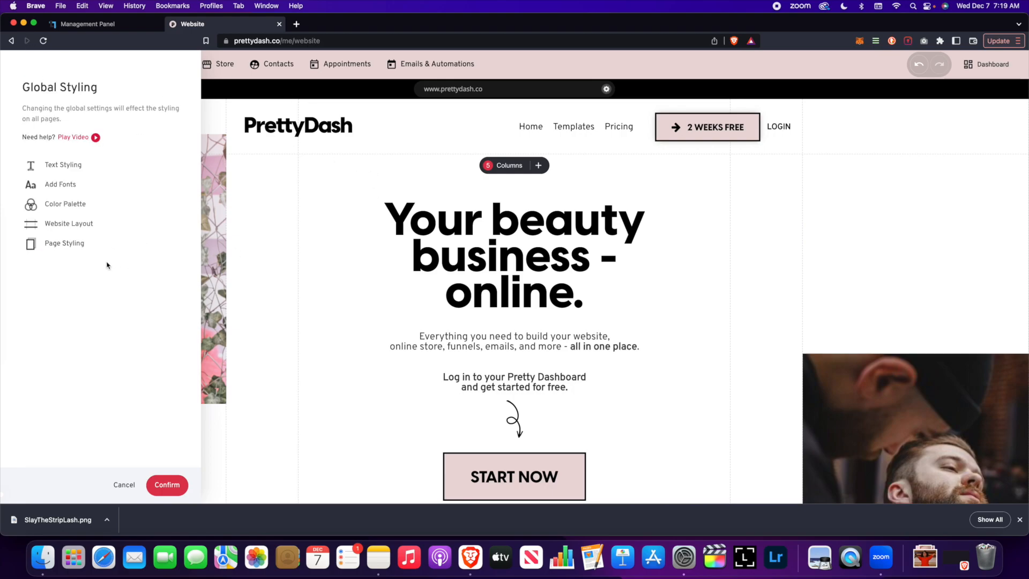
{"action": "left_click", "coordinate": [69, 224]}
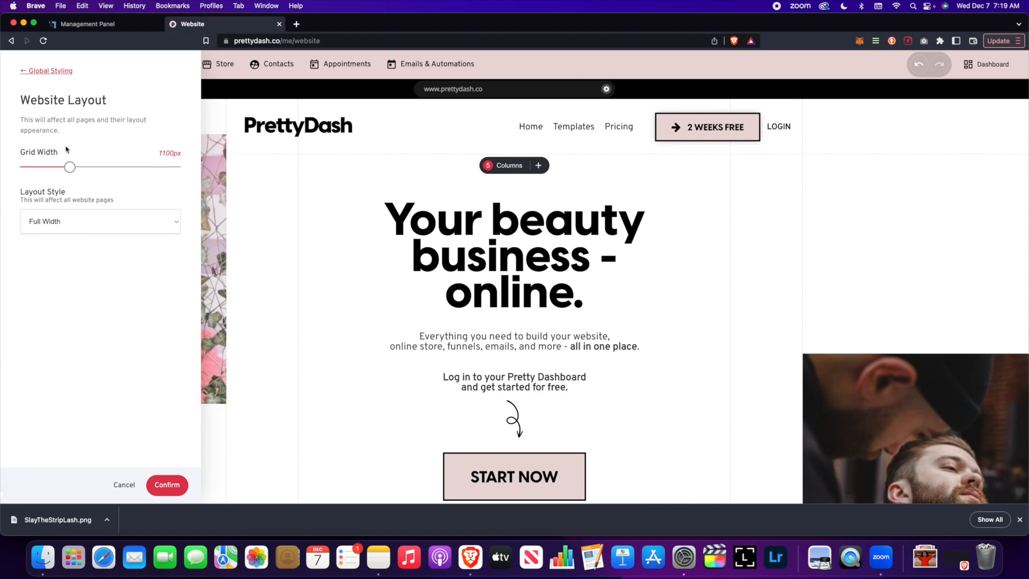
{"action": "left_click", "coordinate": [67, 74]}
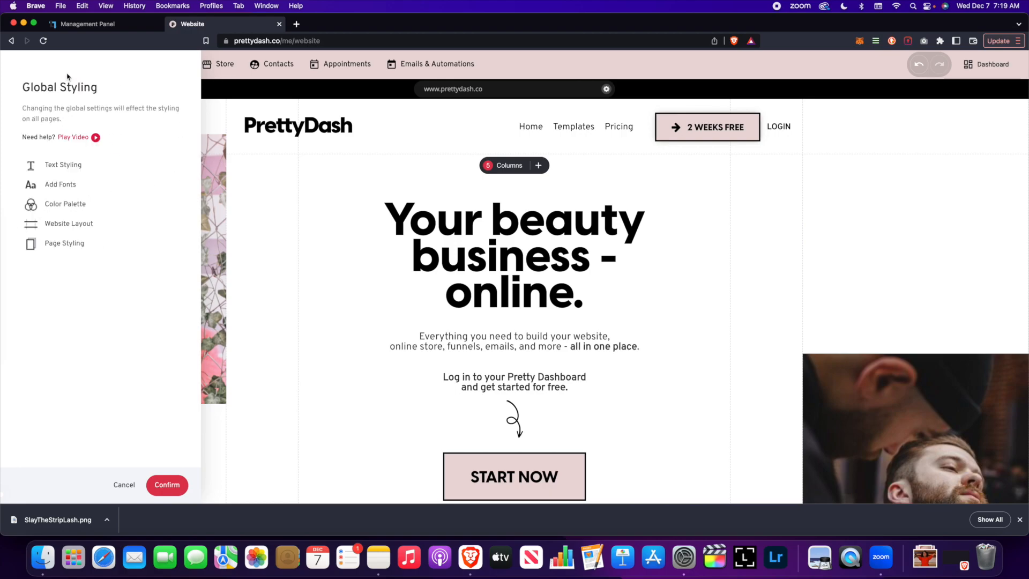
{"action": "left_click", "coordinate": [171, 483]}
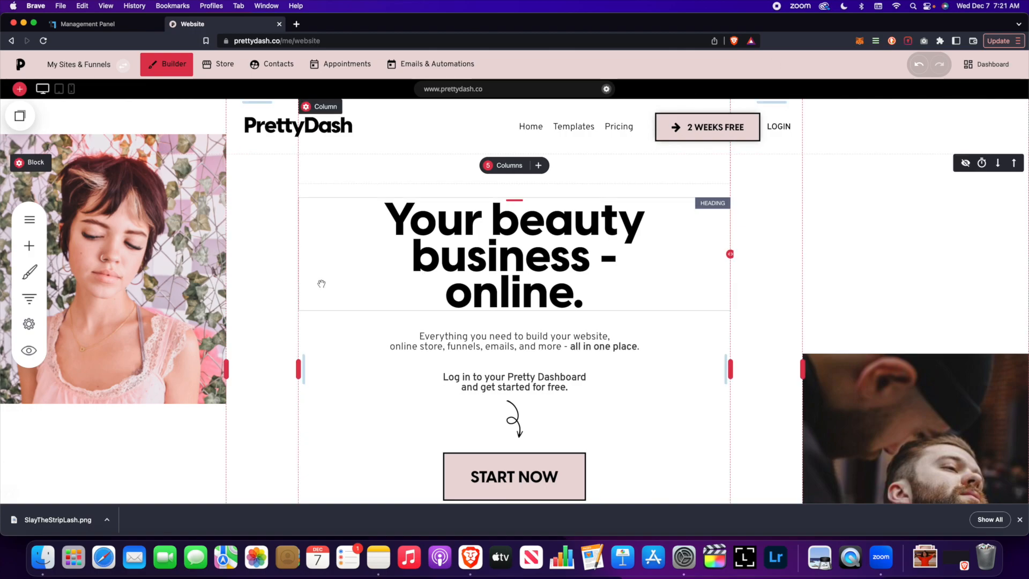
Step: Add a new empty page named "Test 3" to the website, keeping its blank template and public access
{"action": "left_click", "coordinate": [29, 219]}
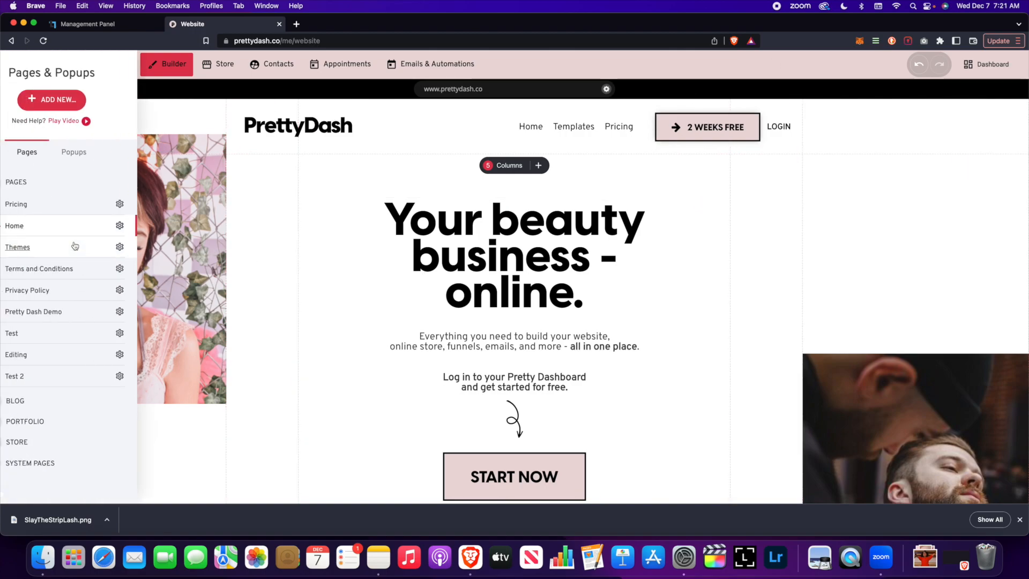
{"action": "left_click", "coordinate": [85, 98]}
{"action": "left_click", "coordinate": [234, 206]}
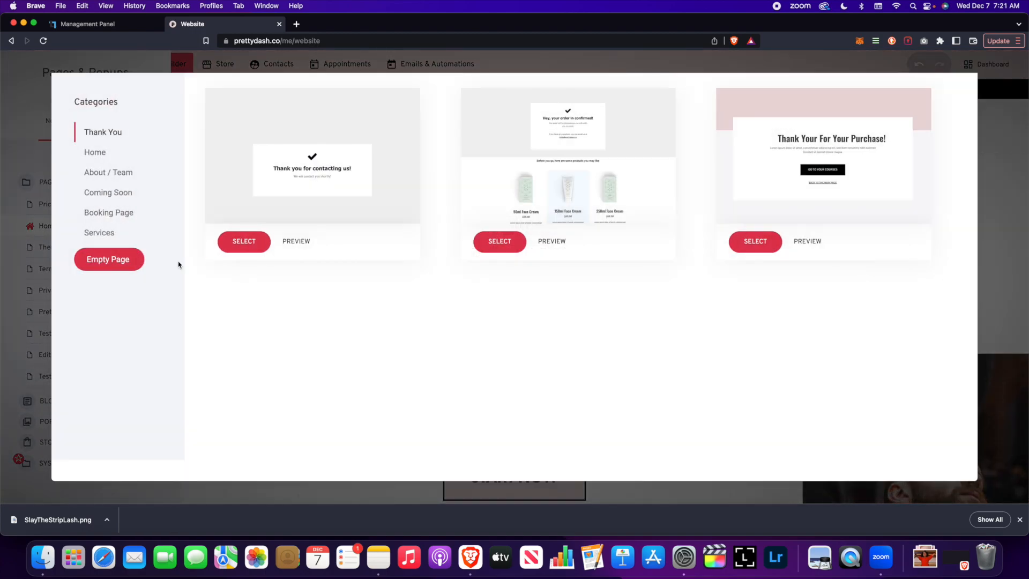
{"action": "left_click", "coordinate": [118, 262]}
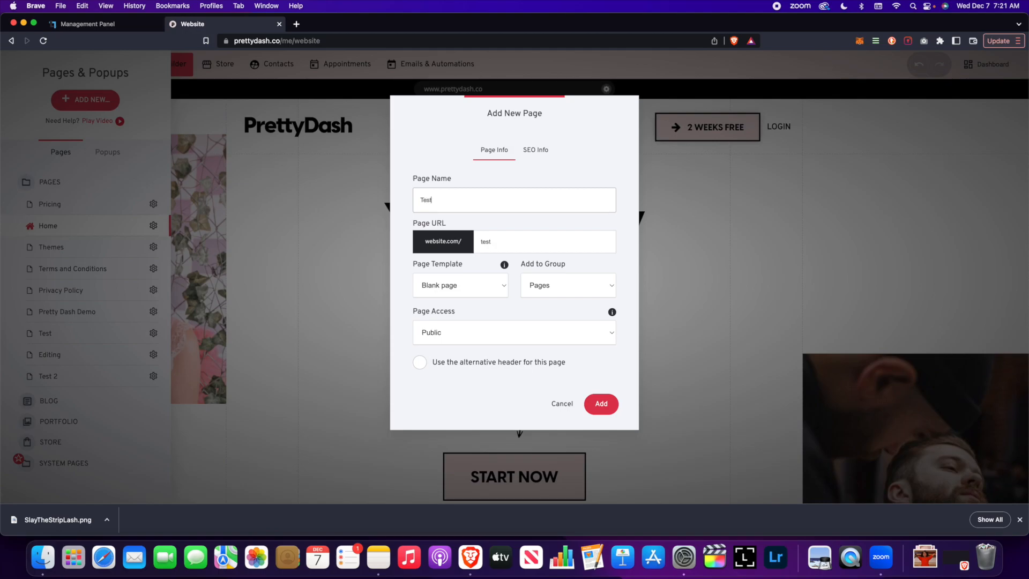
{"action": "type", "text": "Test 3"}
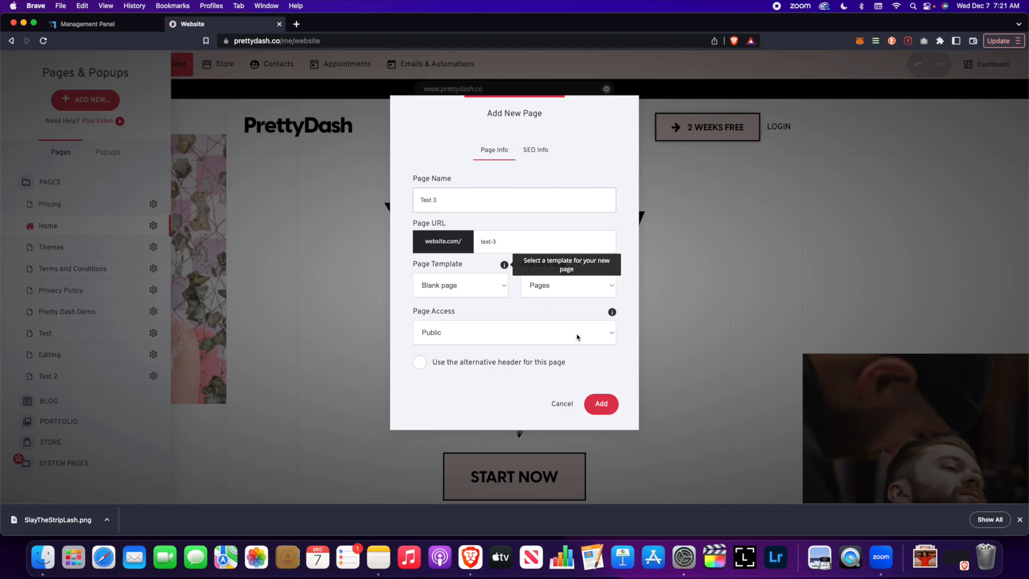
{"action": "left_click", "coordinate": [603, 403]}
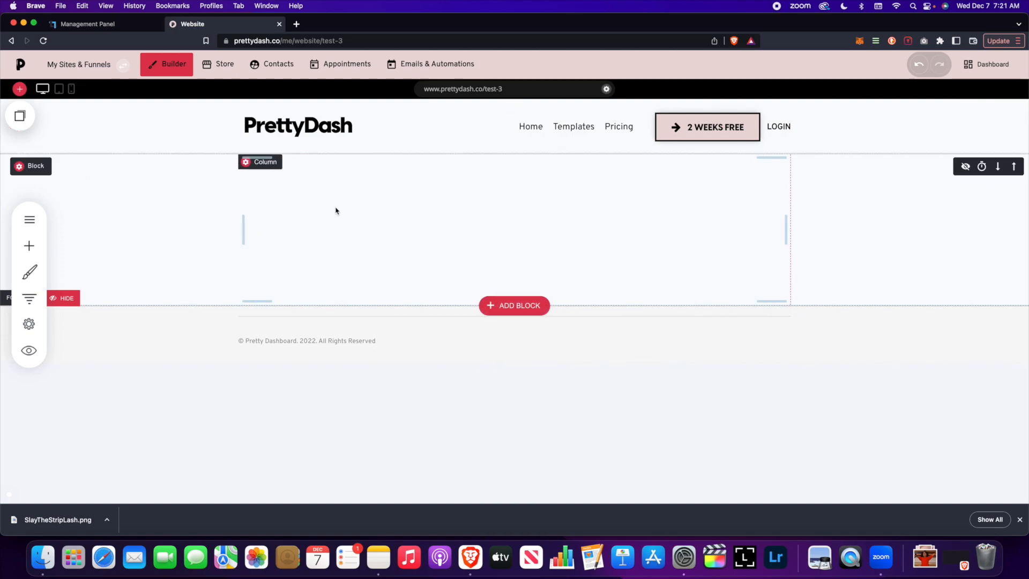
Step: Set the empty block's background color to the global red DF3650
{"action": "left_click", "coordinate": [32, 168]}
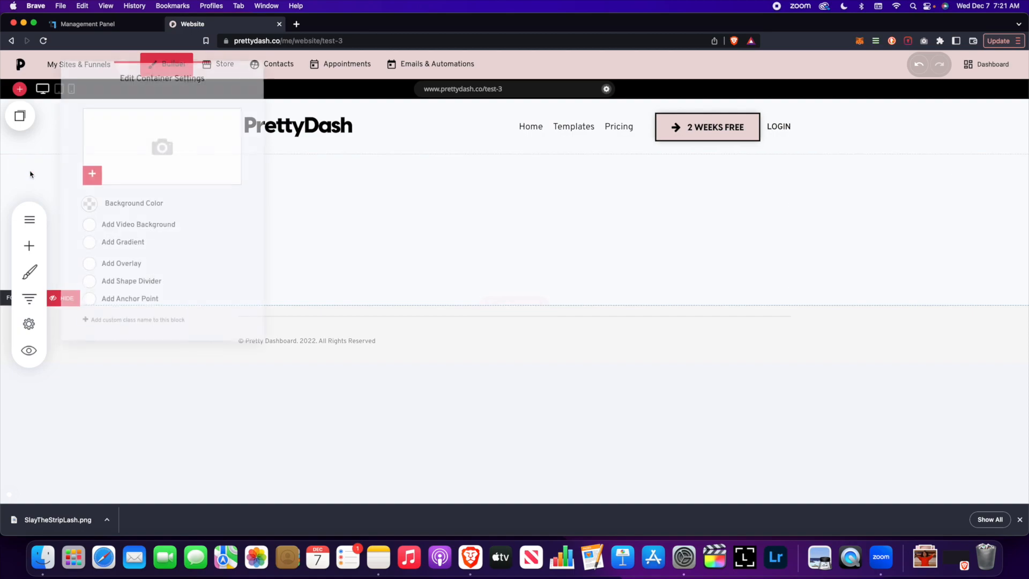
{"action": "left_click", "coordinate": [87, 203]}
{"action": "left_click", "coordinate": [119, 361]}
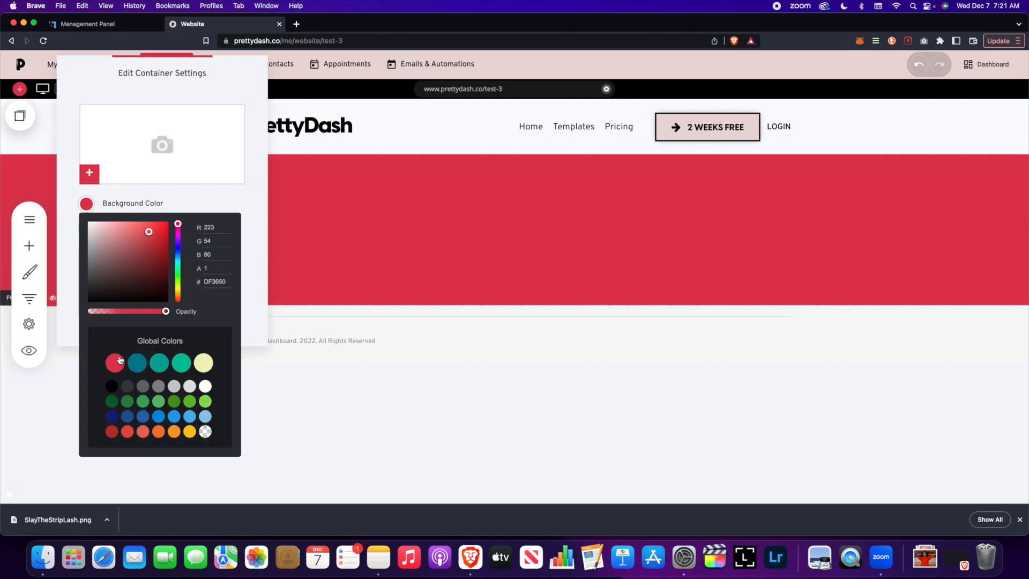
{"action": "left_click", "coordinate": [183, 202]}
Step: Try a shape divider of type Triangle on the red block and remove it
{"action": "left_click", "coordinate": [90, 229]}
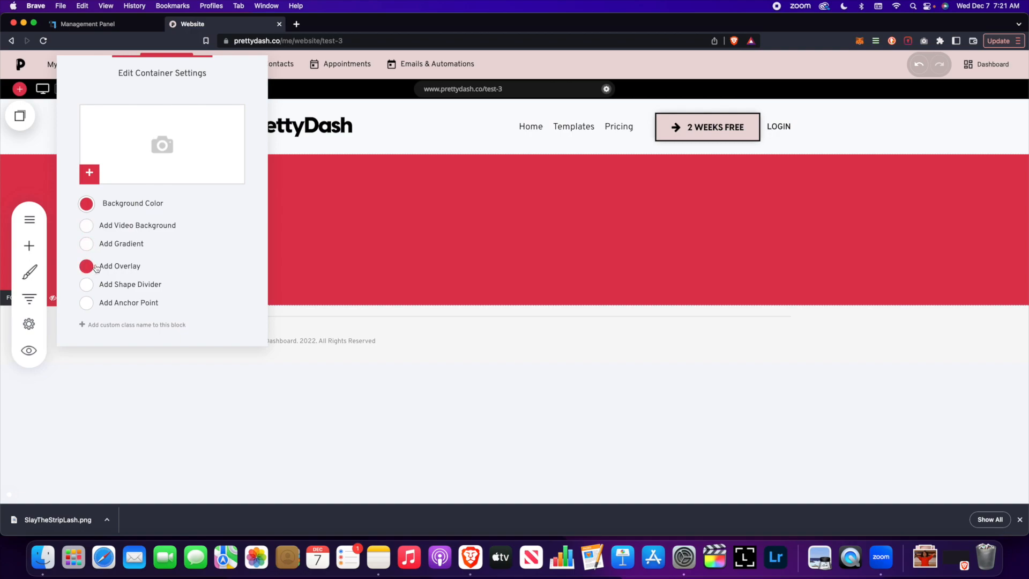
{"action": "left_click", "coordinate": [87, 284]}
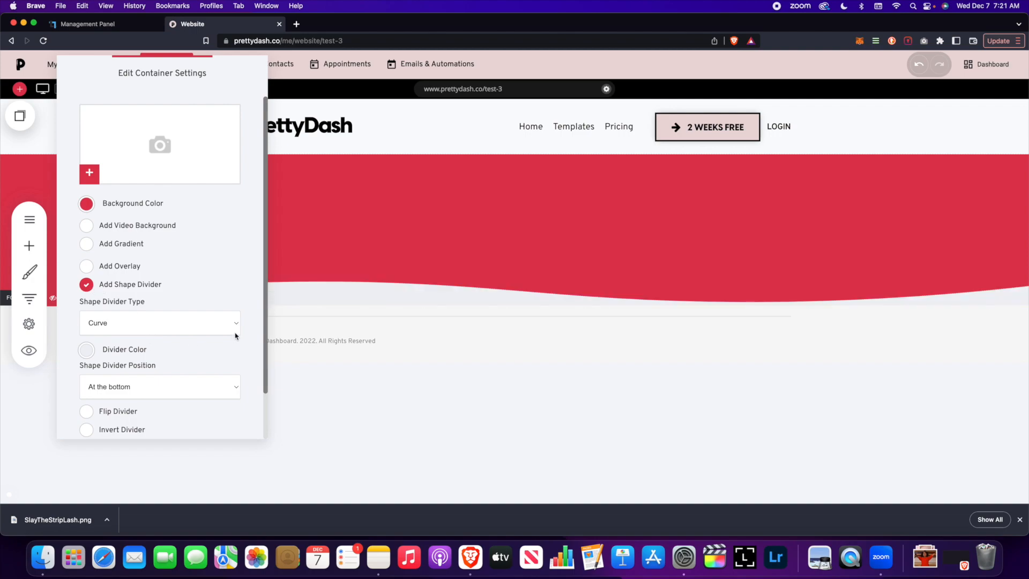
{"action": "left_click", "coordinate": [219, 327]}
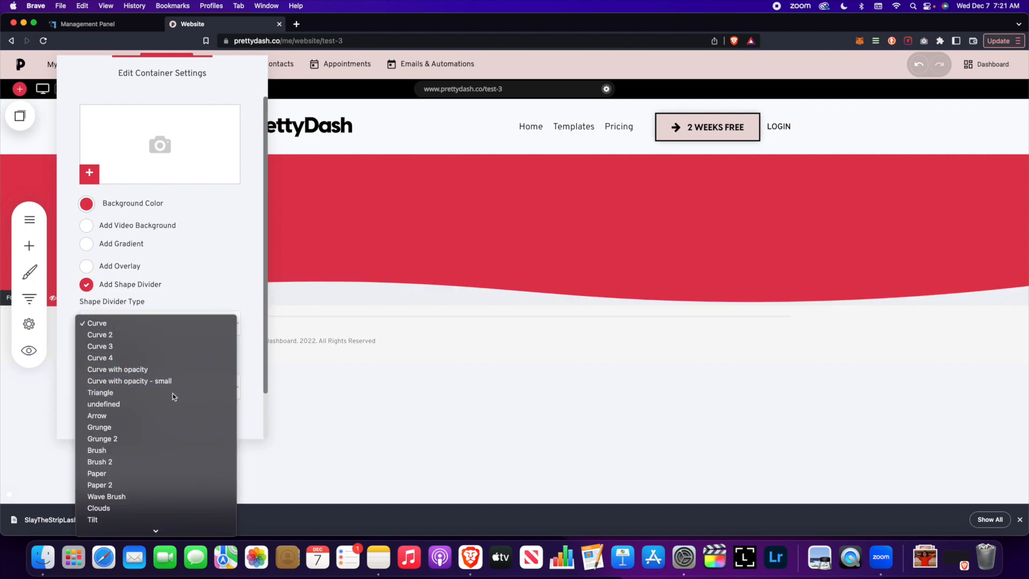
{"action": "left_click", "coordinate": [172, 393]}
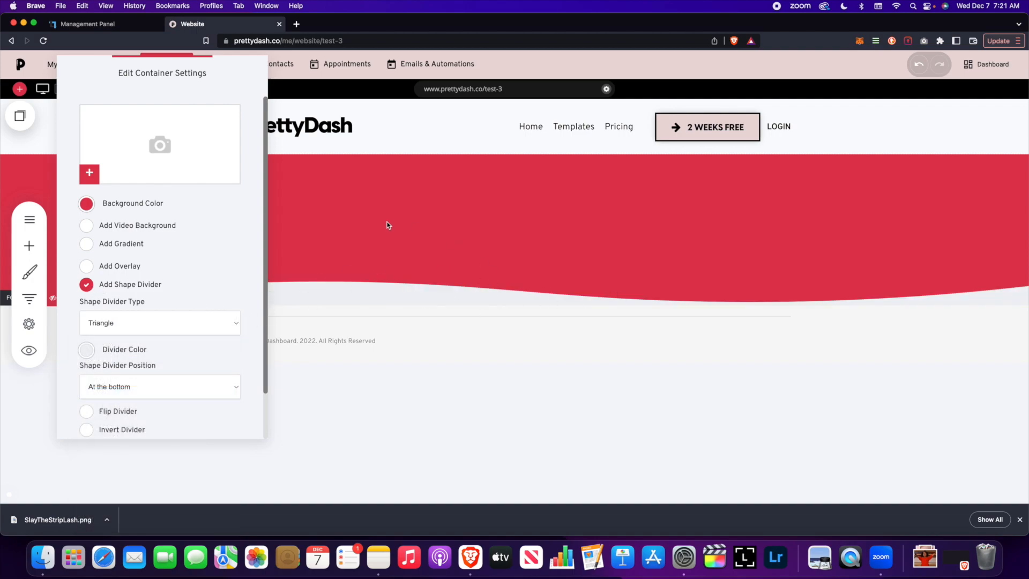
{"action": "left_click", "coordinate": [87, 284]}
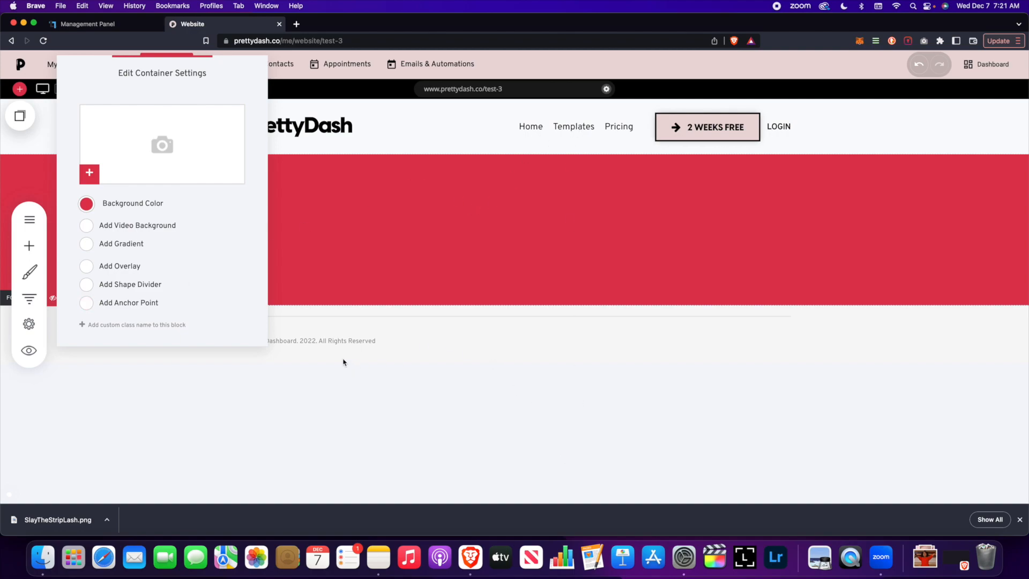
Step: Try adding an anchor point named "ffdsaf" to the red block and turn it off
{"action": "left_click", "coordinate": [87, 304]}
{"action": "left_click", "coordinate": [163, 341]}
{"action": "type", "text": "ffdsaf"}
{"action": "left_click", "coordinate": [119, 303]}
Step: Close the red block's container settings and save the page
{"action": "left_click", "coordinate": [503, 225]}
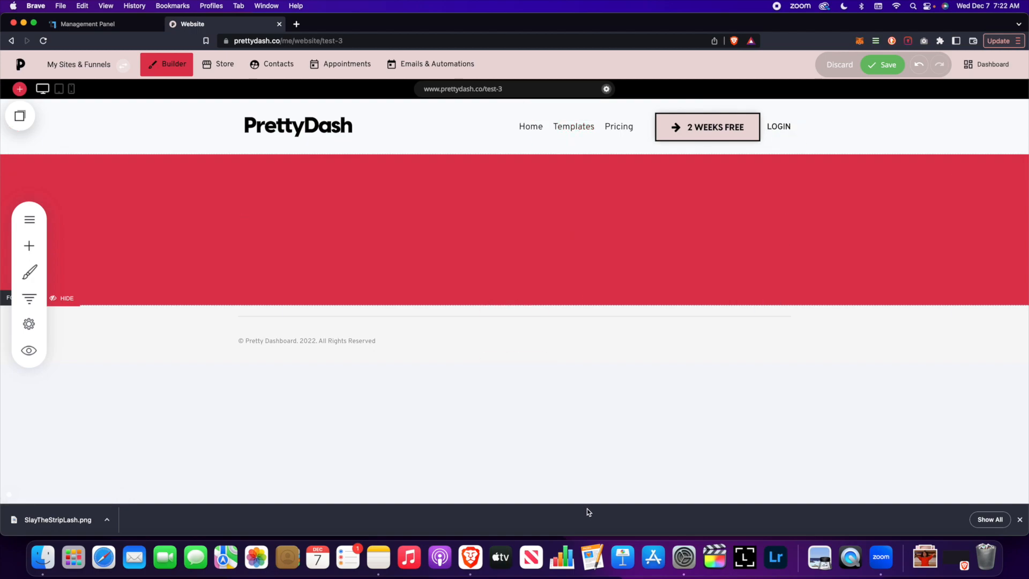
{"action": "left_click", "coordinate": [874, 69]}
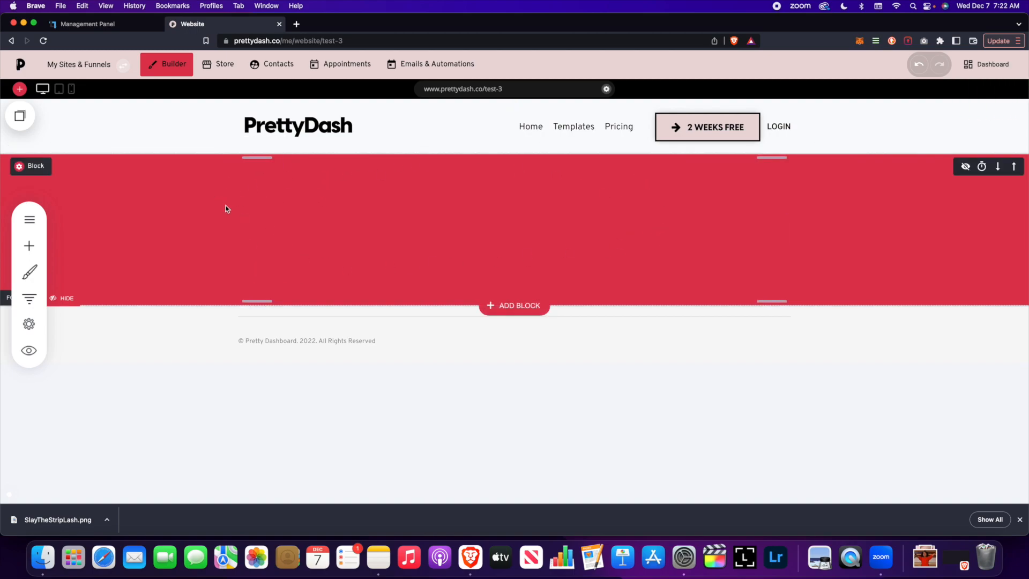
Step: Split the red block's content into 5 columns
{"action": "left_click", "coordinate": [255, 169]}
{"action": "left_click", "coordinate": [516, 191]}
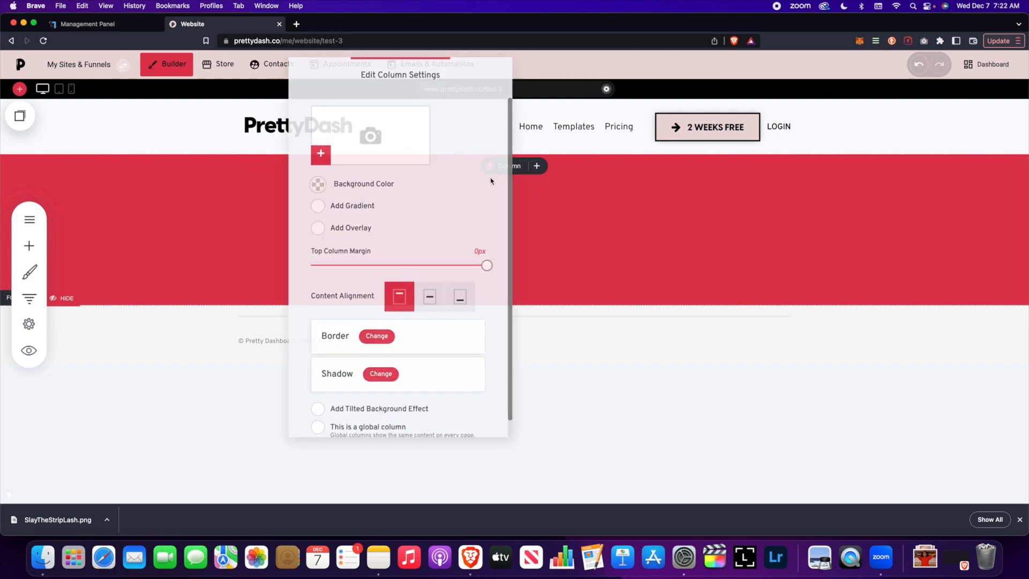
{"action": "left_click", "coordinate": [499, 167]}
{"action": "left_click", "coordinate": [583, 214]}
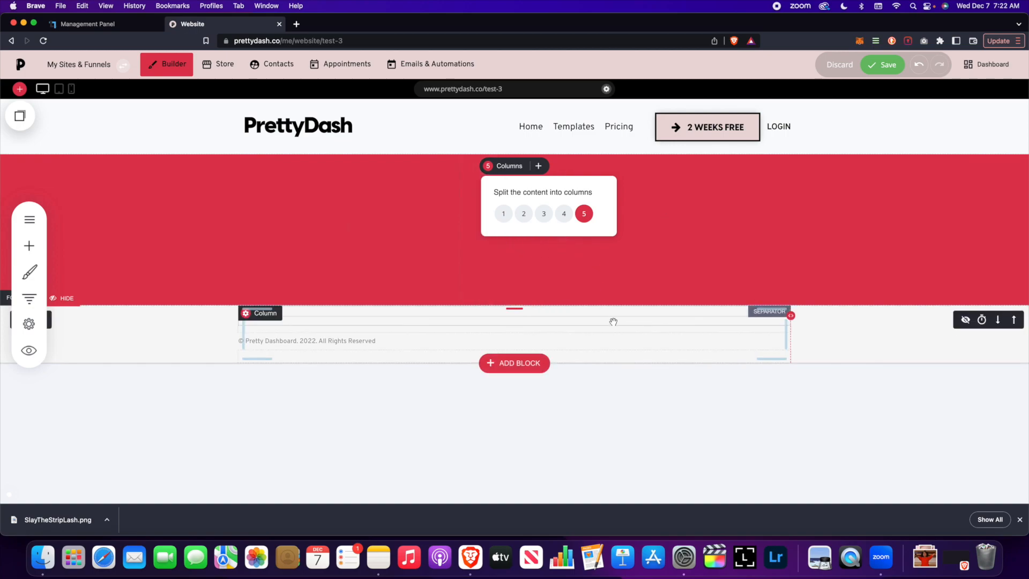
{"action": "left_click", "coordinate": [498, 167]}
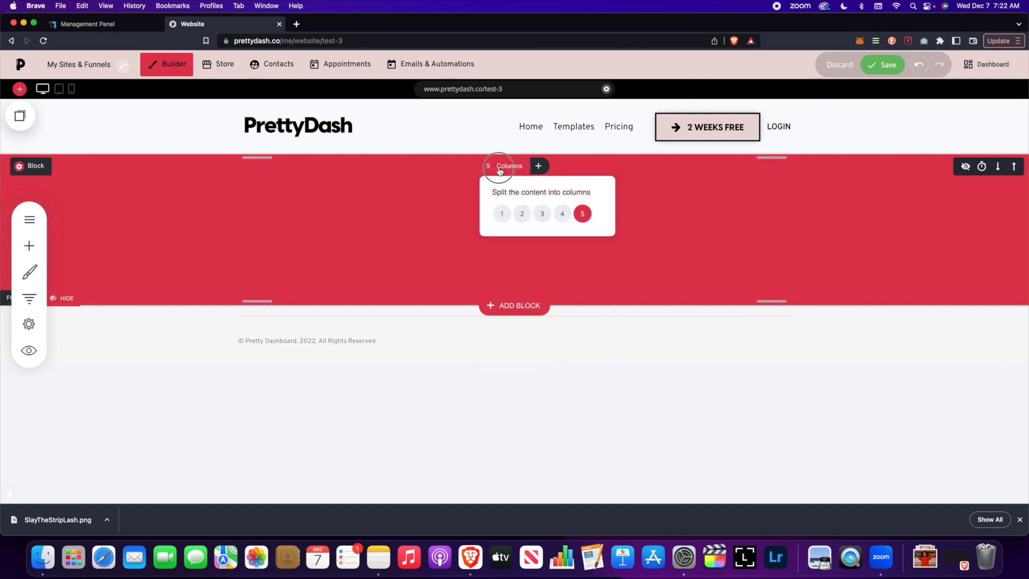
{"action": "left_click", "coordinate": [659, 182]}
Step: Set the background color of the block's second column to black
{"action": "left_click", "coordinate": [385, 169]}
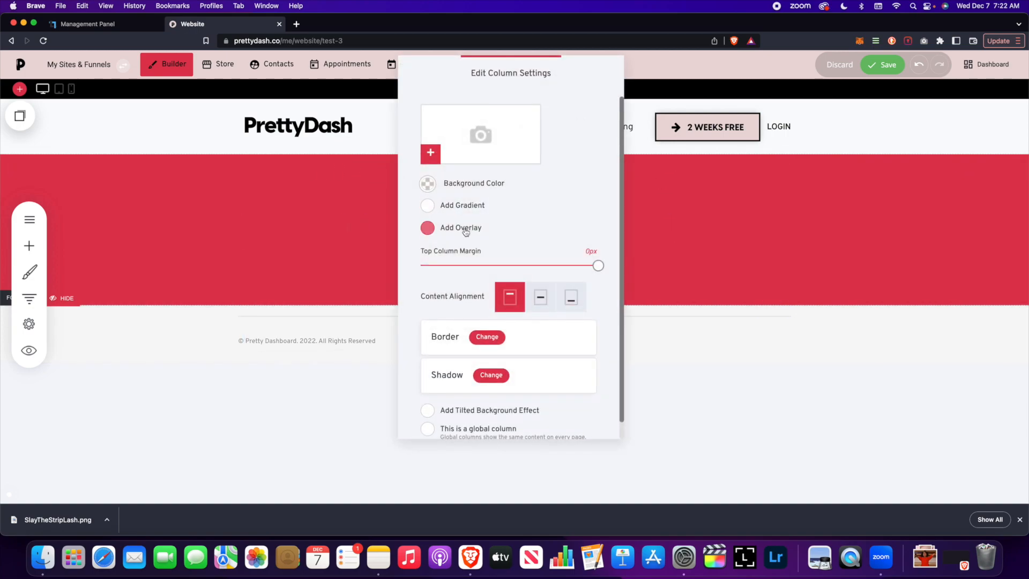
{"action": "left_click_drag", "start_coordinate": [485, 79], "coordinate": [187, 80]}
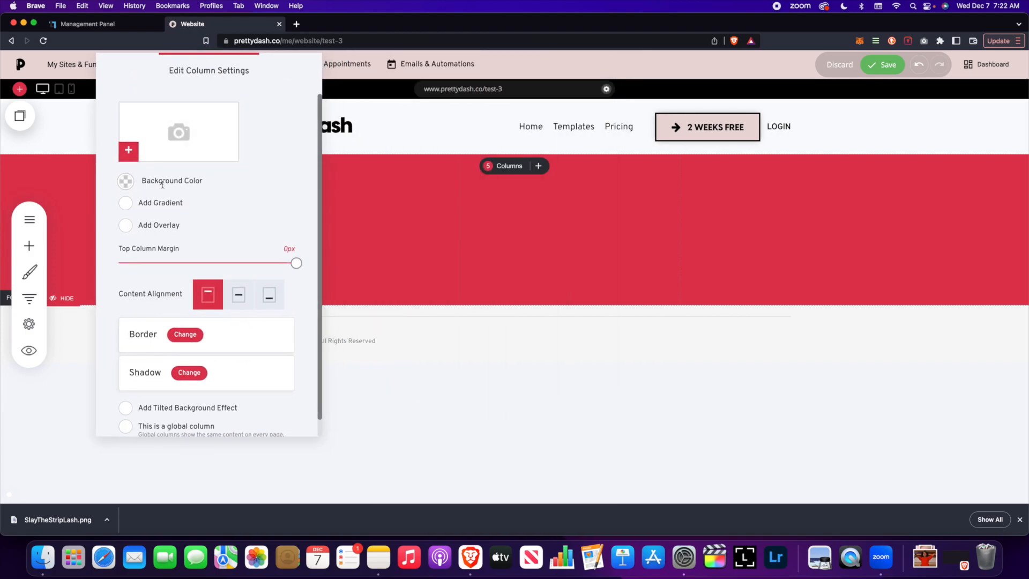
{"action": "left_click", "coordinate": [125, 183]}
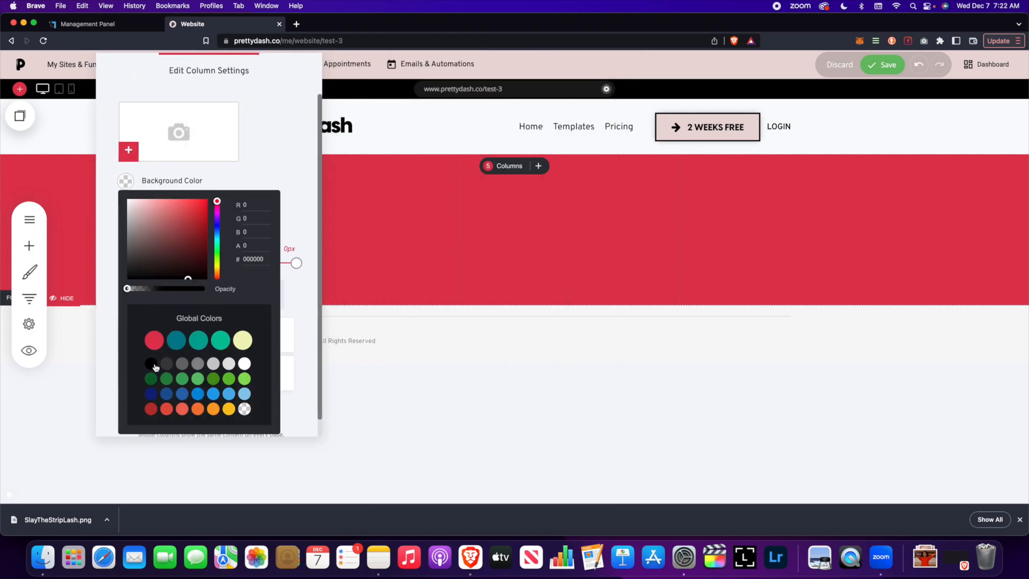
{"action": "left_click", "coordinate": [153, 365]}
{"action": "left_click", "coordinate": [257, 179]}
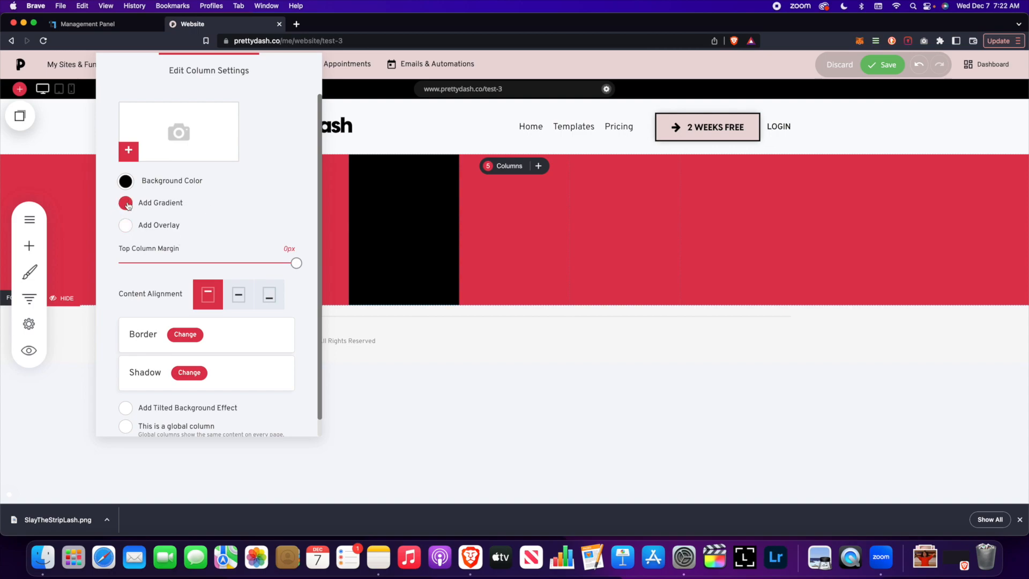
Step: View the black column's border options without changing them
{"action": "scroll", "coordinate": [251, 221], "scroll_direction": "down", "scroll_amount": 1}
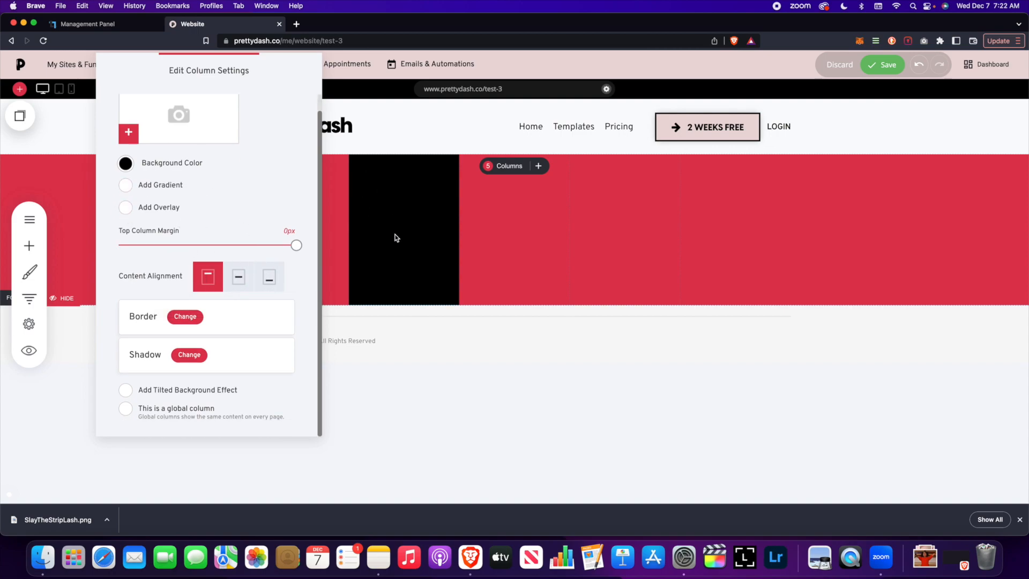
{"action": "left_click", "coordinate": [180, 315]}
{"action": "left_click", "coordinate": [274, 205]}
Step: Mark the black column as global, choose to save its current content as a global column, and cancel naming it
{"action": "left_click", "coordinate": [126, 408]}
{"action": "left_click", "coordinate": [125, 408]}
{"action": "left_click", "coordinate": [125, 409]}
{"action": "scroll", "coordinate": [165, 381], "scroll_direction": "down", "scroll_amount": 2}
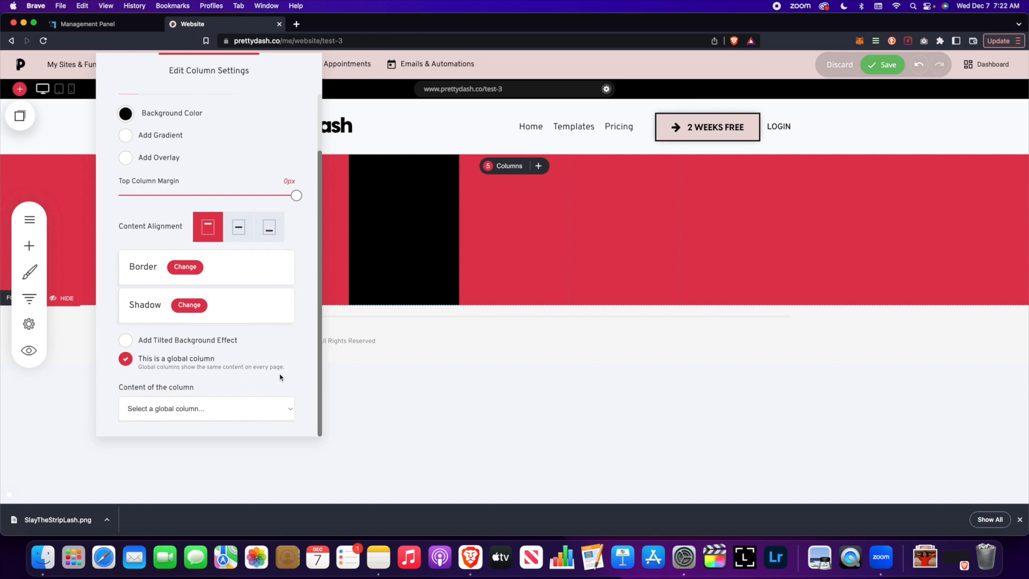
{"action": "left_click", "coordinate": [275, 416]}
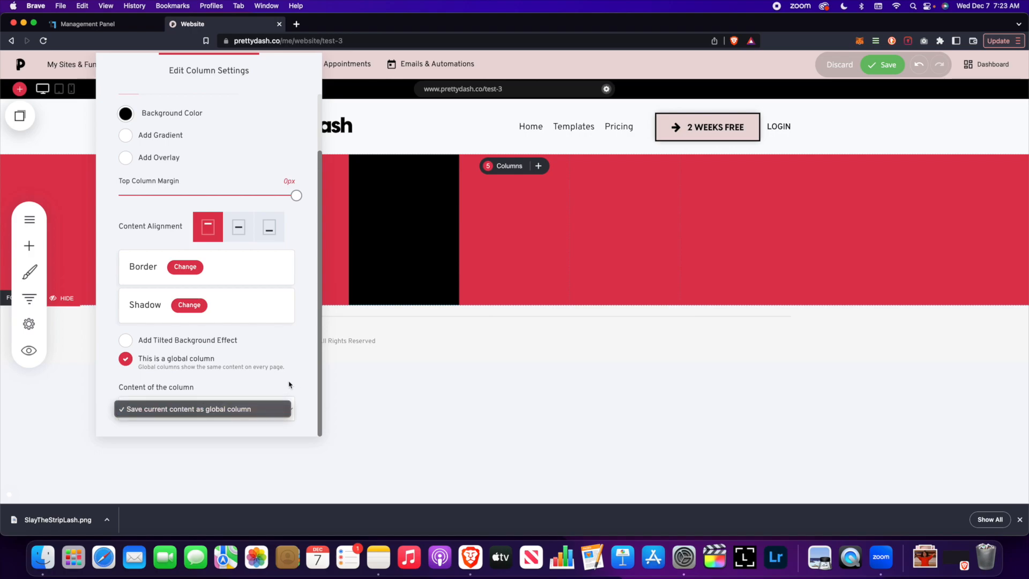
{"action": "left_click", "coordinate": [260, 409]}
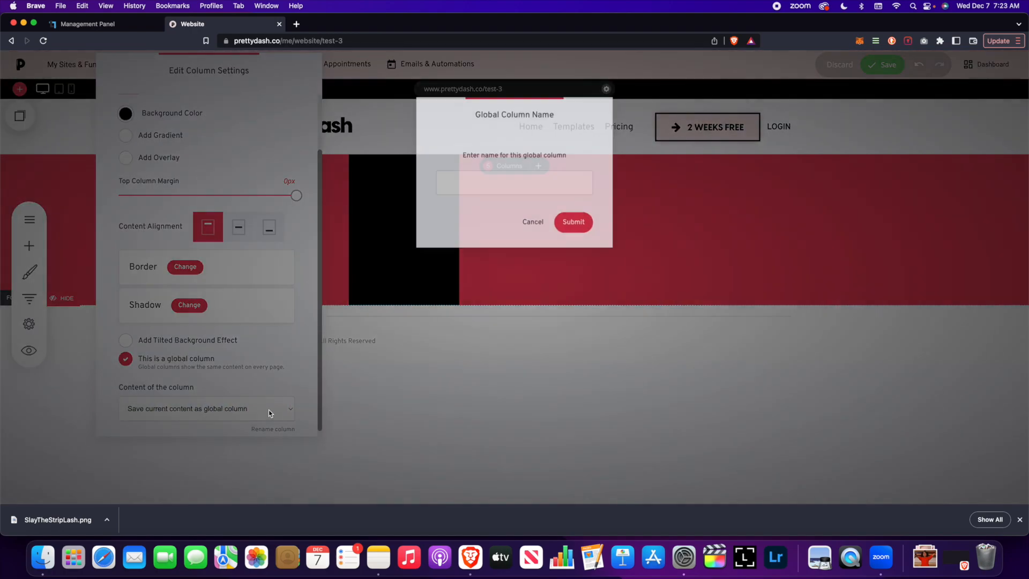
{"action": "left_click", "coordinate": [533, 223]}
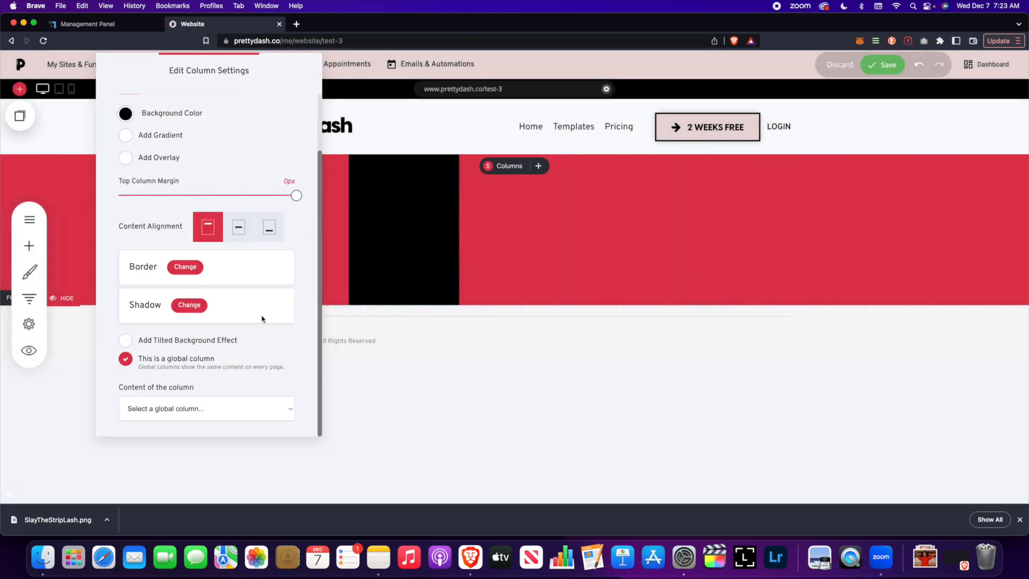
Step: Check the global column content choices, close the black column's settings and save the page
{"action": "left_click", "coordinate": [241, 407]}
{"action": "left_click", "coordinate": [258, 389]}
{"action": "left_click", "coordinate": [506, 325]}
{"action": "left_click", "coordinate": [880, 66]}
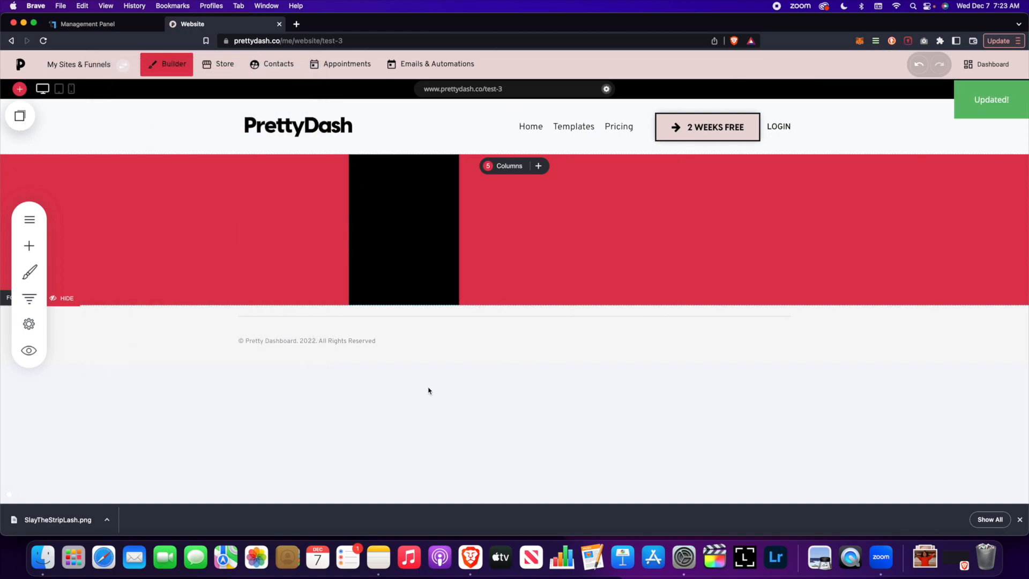
Step: Add an empty block below the red block with the black column
{"action": "left_click", "coordinate": [504, 308]}
{"action": "left_click", "coordinate": [108, 377]}
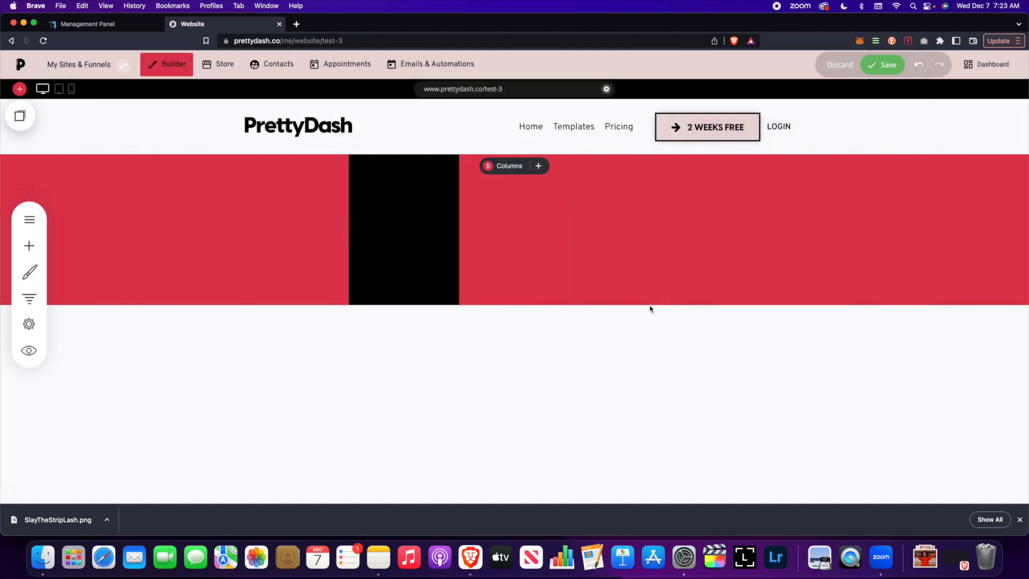
{"action": "scroll", "coordinate": [536, 300], "scroll_direction": "down", "scroll_amount": 2}
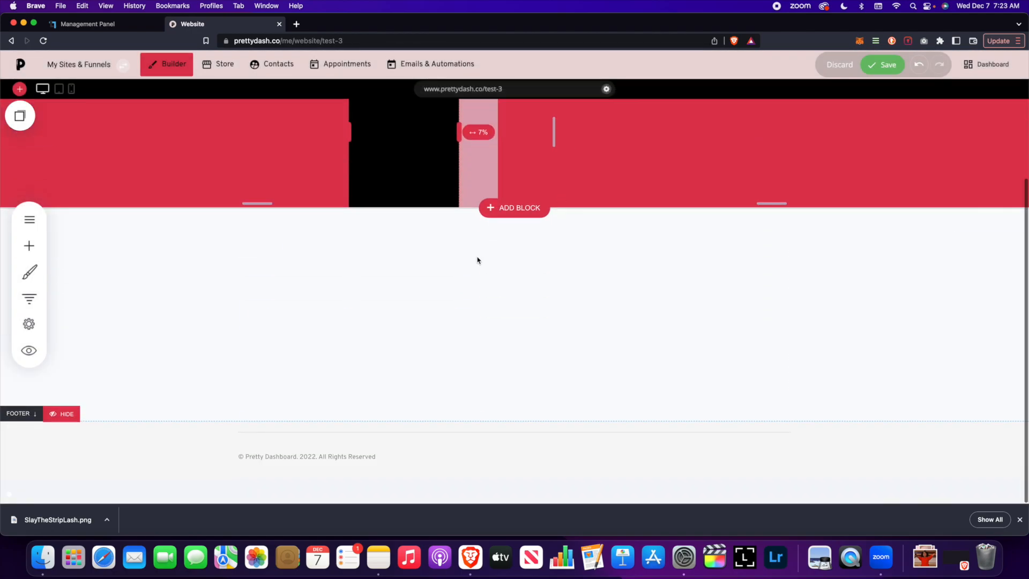
Step: Look through the available widgets, from the basic and lead generation groups to sales, builder, media and other
{"action": "left_click", "coordinate": [29, 246]}
{"action": "scroll", "coordinate": [86, 343], "scroll_direction": "down", "scroll_amount": 15}
{"action": "scroll", "coordinate": [86, 343], "scroll_direction": "up", "scroll_amount": 4}
{"action": "scroll", "coordinate": [86, 342], "scroll_direction": "up", "scroll_amount": 8}
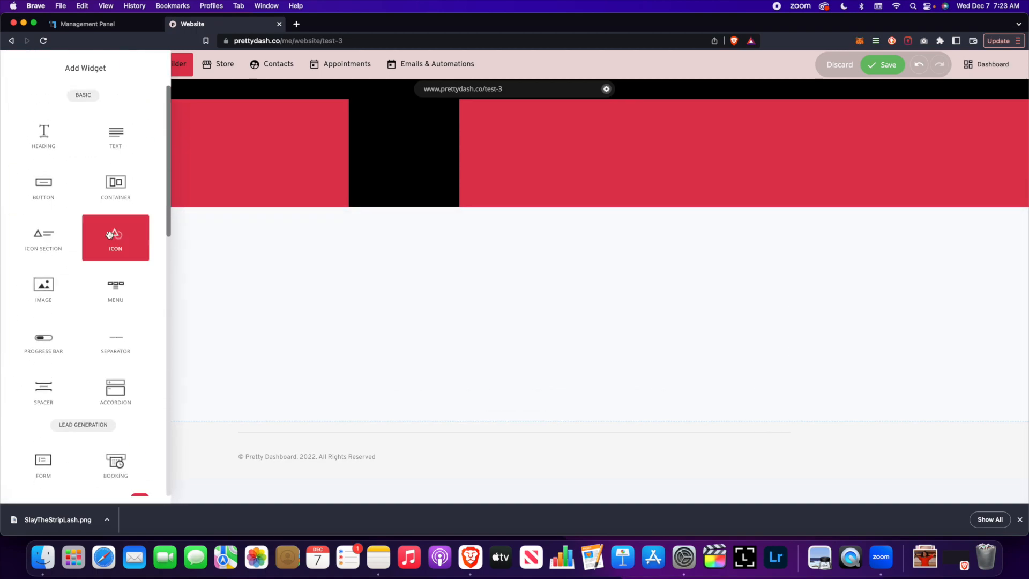
{"action": "scroll", "coordinate": [85, 288], "scroll_direction": "down", "scroll_amount": 6}
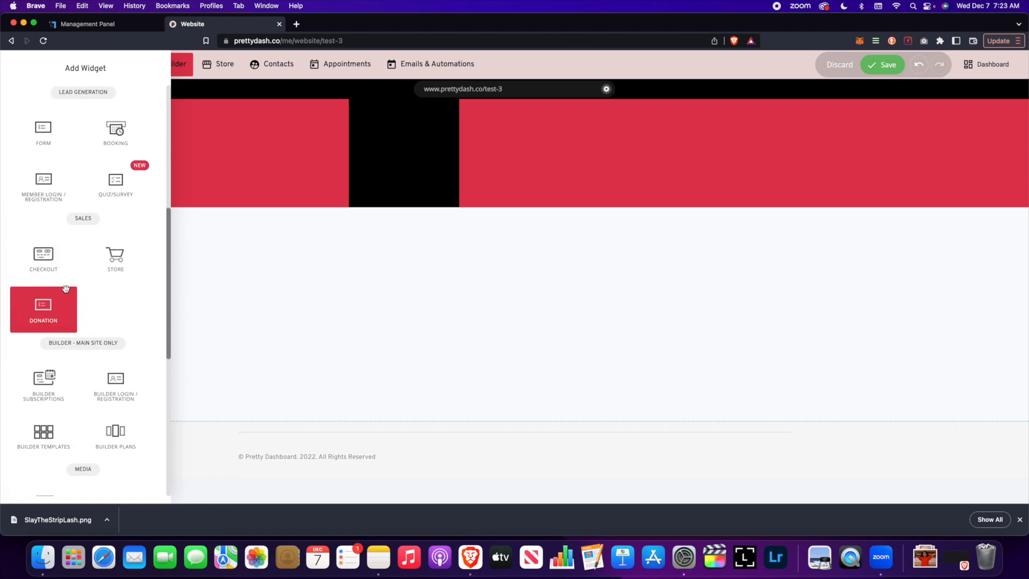
{"action": "scroll", "coordinate": [94, 321], "scroll_direction": "down", "scroll_amount": 8}
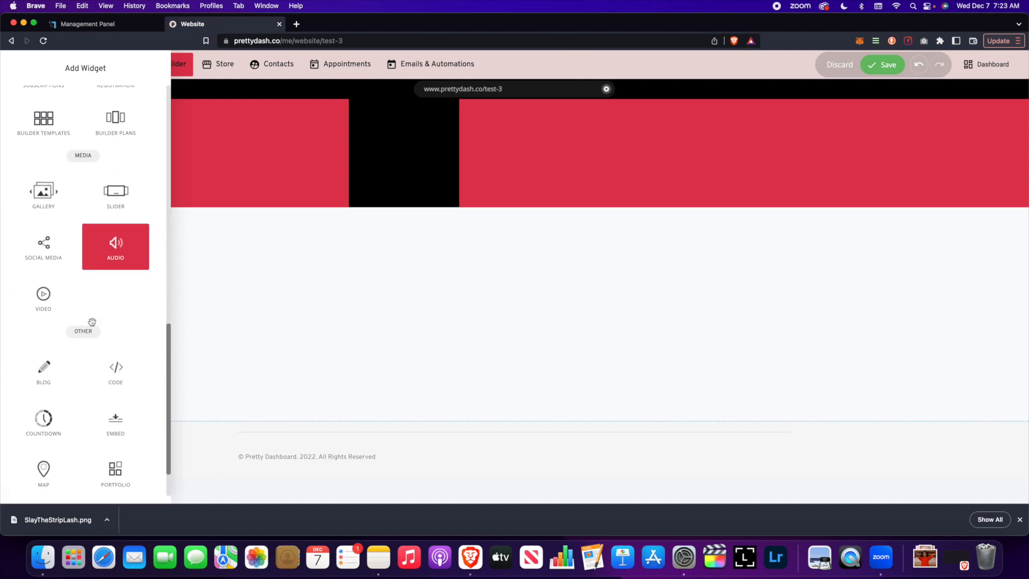
{"action": "scroll", "coordinate": [94, 327], "scroll_direction": "down", "scroll_amount": 1}
{"action": "scroll", "coordinate": [99, 321], "scroll_direction": "up", "scroll_amount": 8}
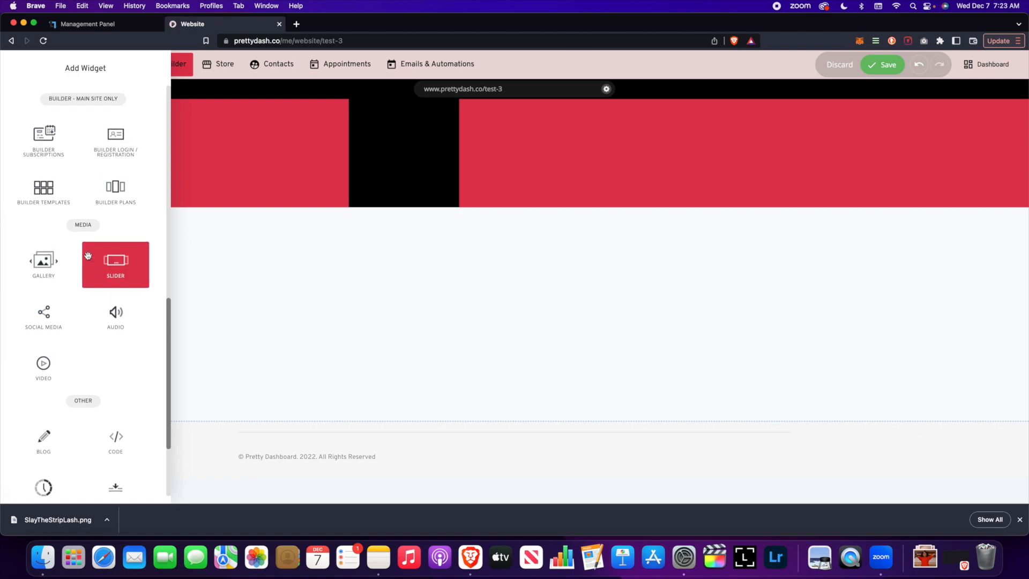
{"action": "scroll", "coordinate": [90, 255], "scroll_direction": "down", "scroll_amount": 1}
{"action": "scroll", "coordinate": [91, 256], "scroll_direction": "up", "scroll_amount": 4}
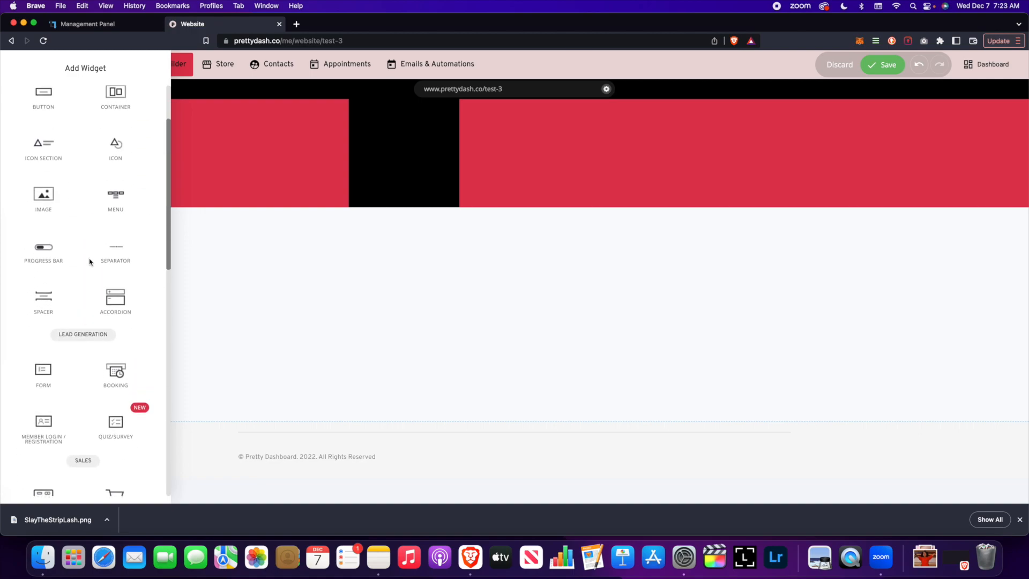
Step: Place an image widget in the empty block and fill it with the portrait of the person in a black hat
{"action": "left_click_drag", "start_coordinate": [50, 229], "coordinate": [436, 271]}
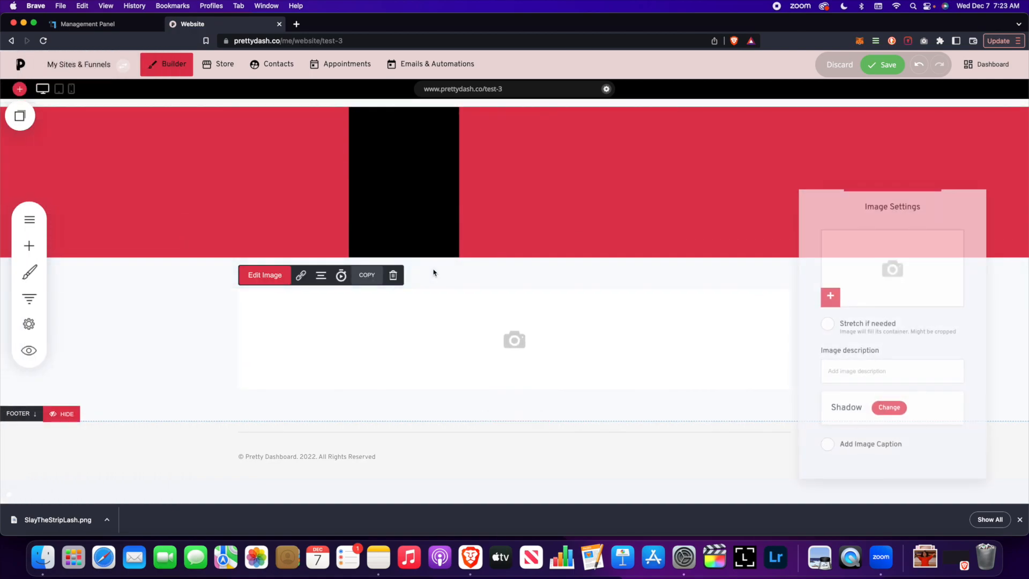
{"action": "left_click", "coordinate": [932, 277]}
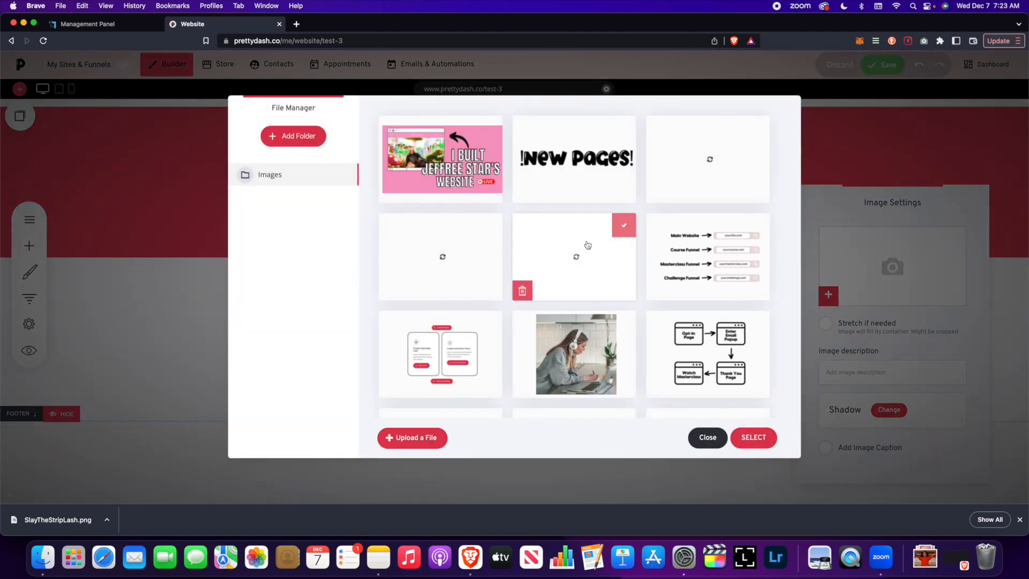
{"action": "left_click", "coordinate": [576, 256]}
{"action": "left_click", "coordinate": [767, 440]}
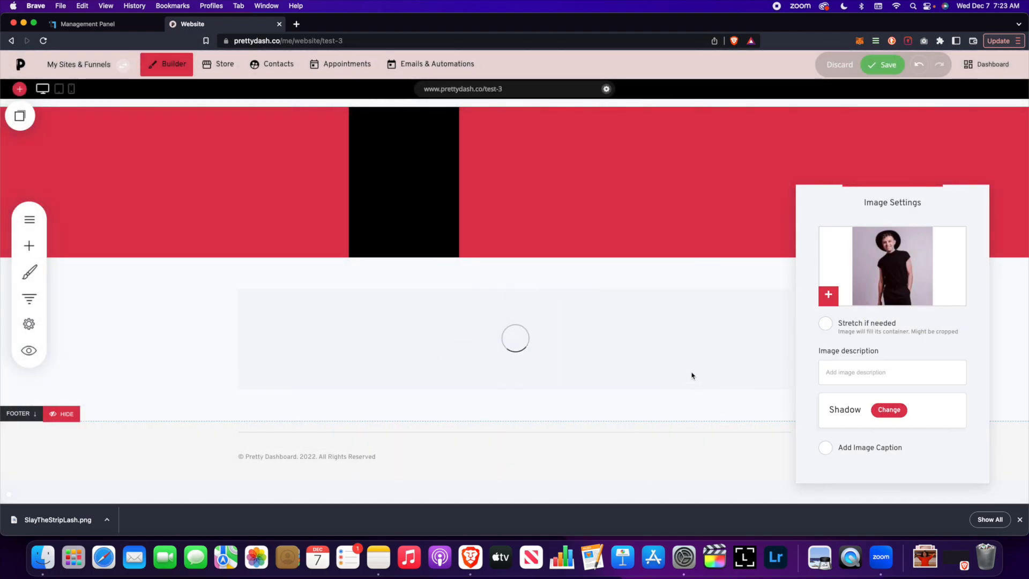
Step: Stretch the portrait to fill its container and make the image tall enough to show the person from hat to hips
{"action": "left_click", "coordinate": [825, 323]}
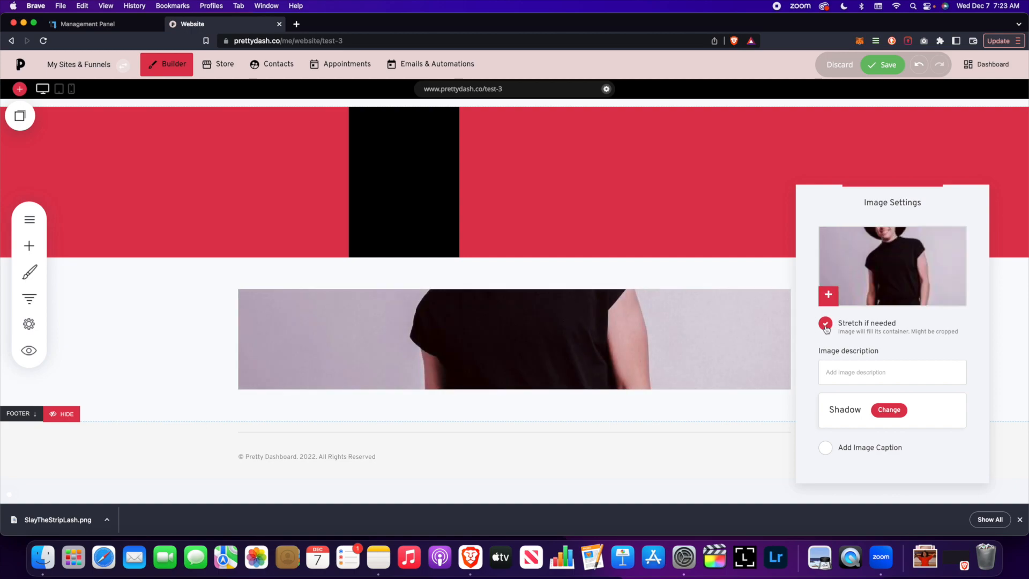
{"action": "left_click_drag", "start_coordinate": [512, 389], "coordinate": [526, 520]}
{"action": "scroll", "coordinate": [547, 352], "scroll_direction": "down", "scroll_amount": 3}
{"action": "left_click_drag", "start_coordinate": [517, 392], "coordinate": [524, 435]}
{"action": "left_click_drag", "start_coordinate": [514, 390], "coordinate": [543, 486]}
{"action": "scroll", "coordinate": [547, 321], "scroll_direction": "down", "scroll_amount": 3}
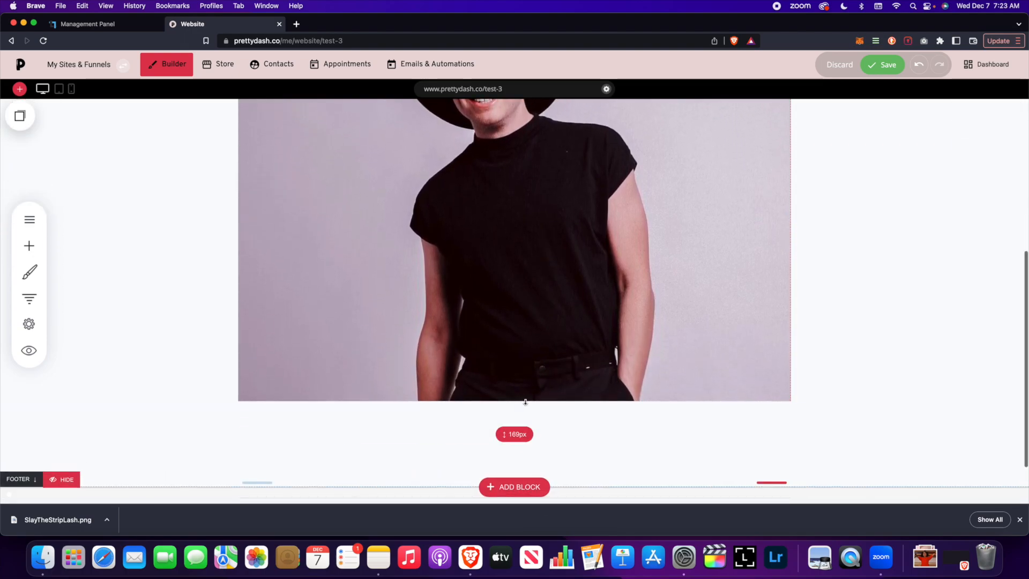
Step: Add a caption to the portrait image, close its settings and save the page
{"action": "scroll", "coordinate": [514, 418], "scroll_direction": "up", "scroll_amount": 7}
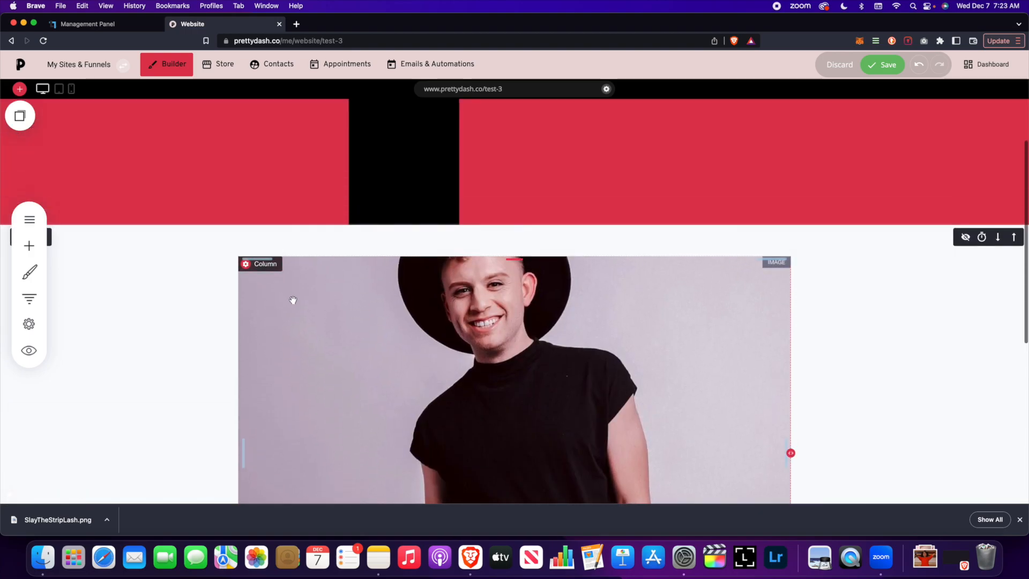
{"action": "left_click", "coordinate": [255, 242]}
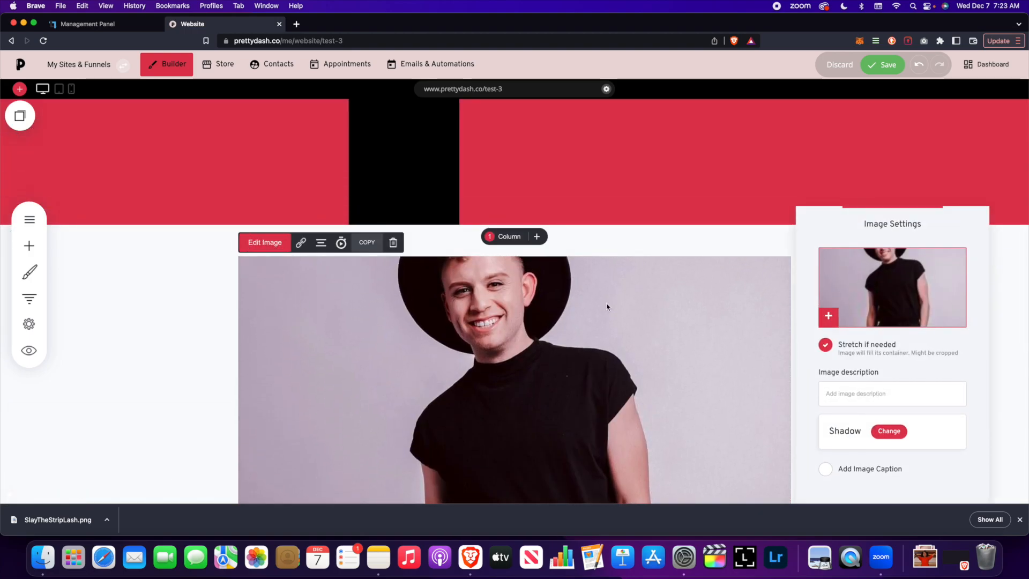
{"action": "left_click", "coordinate": [826, 469]}
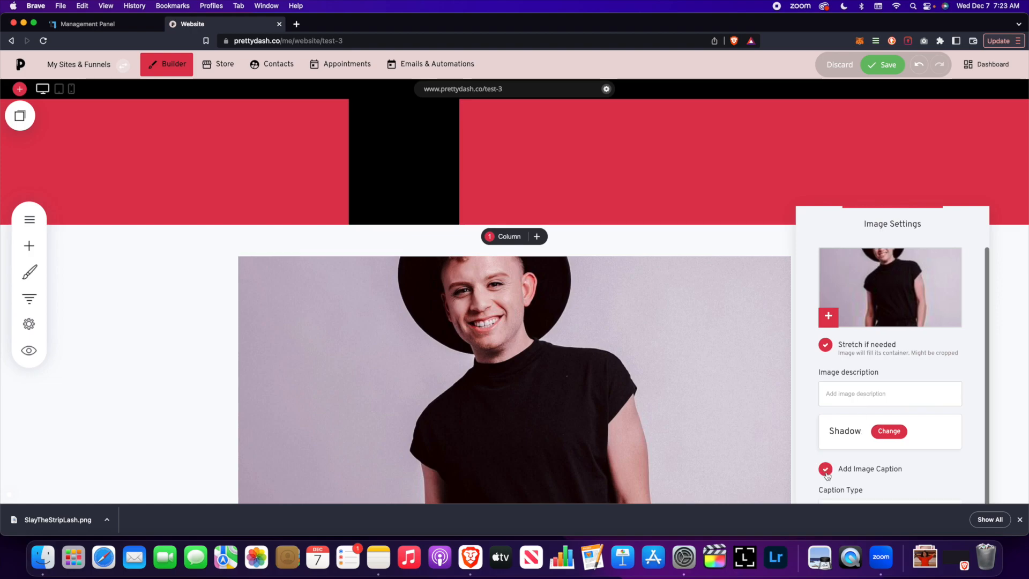
{"action": "left_click", "coordinate": [694, 381]}
{"action": "scroll", "coordinate": [692, 370], "scroll_direction": "down", "scroll_amount": 5}
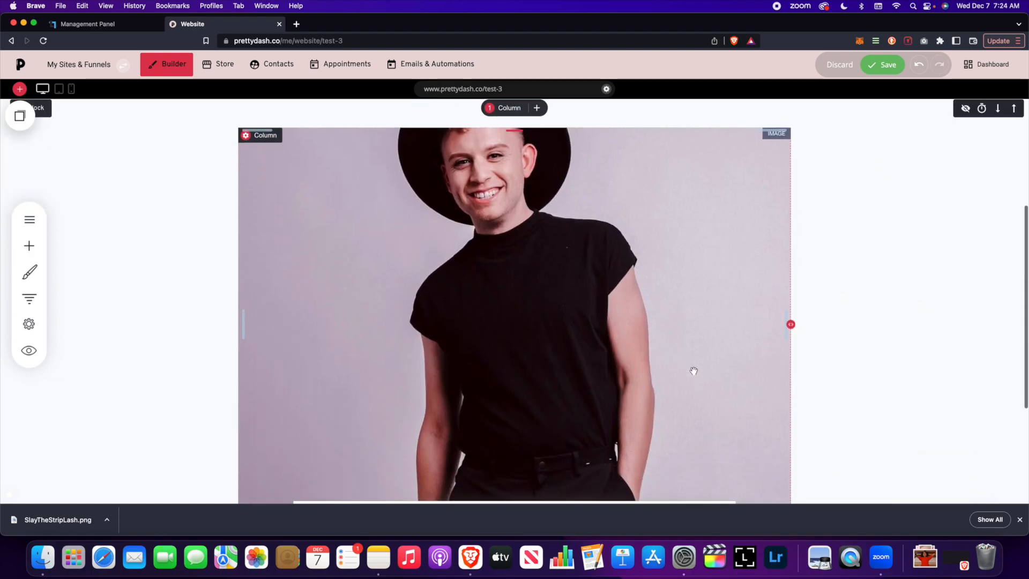
{"action": "scroll", "coordinate": [429, 391], "scroll_direction": "up", "scroll_amount": 4}
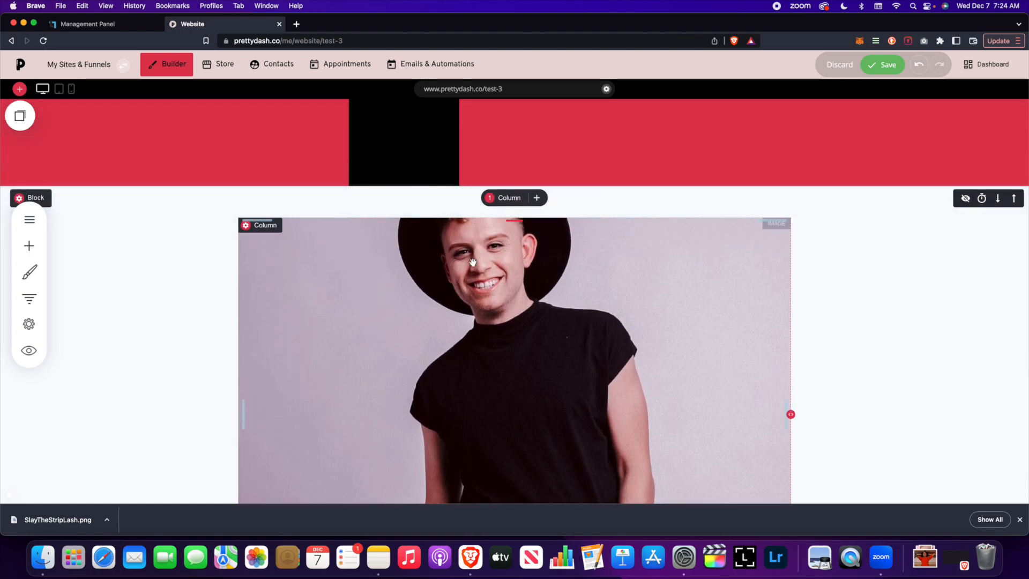
{"action": "left_click", "coordinate": [882, 64]}
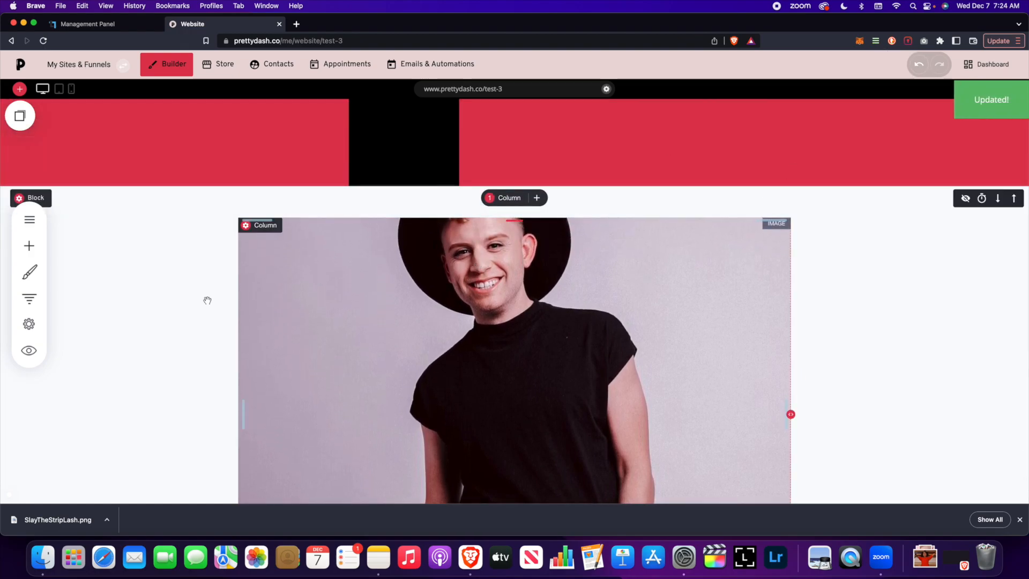
Step: Place an accordion widget above the portrait image and save the page
{"action": "left_click", "coordinate": [30, 246]}
{"action": "scroll", "coordinate": [116, 292], "scroll_direction": "down", "scroll_amount": 5}
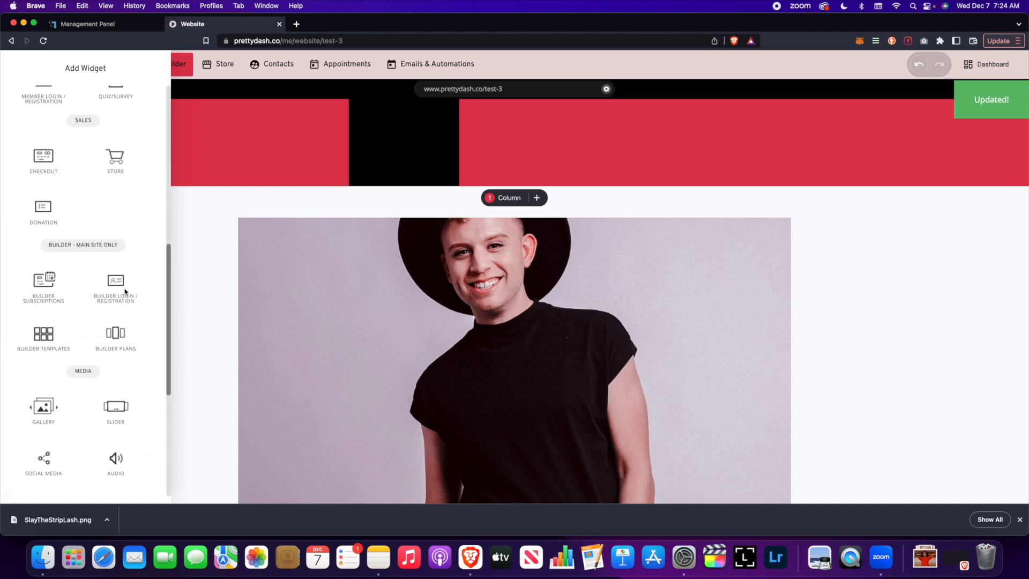
{"action": "scroll", "coordinate": [124, 288], "scroll_direction": "up", "scroll_amount": 1}
{"action": "left_click_drag", "start_coordinate": [125, 288], "coordinate": [497, 282]}
{"action": "left_click", "coordinate": [167, 268]}
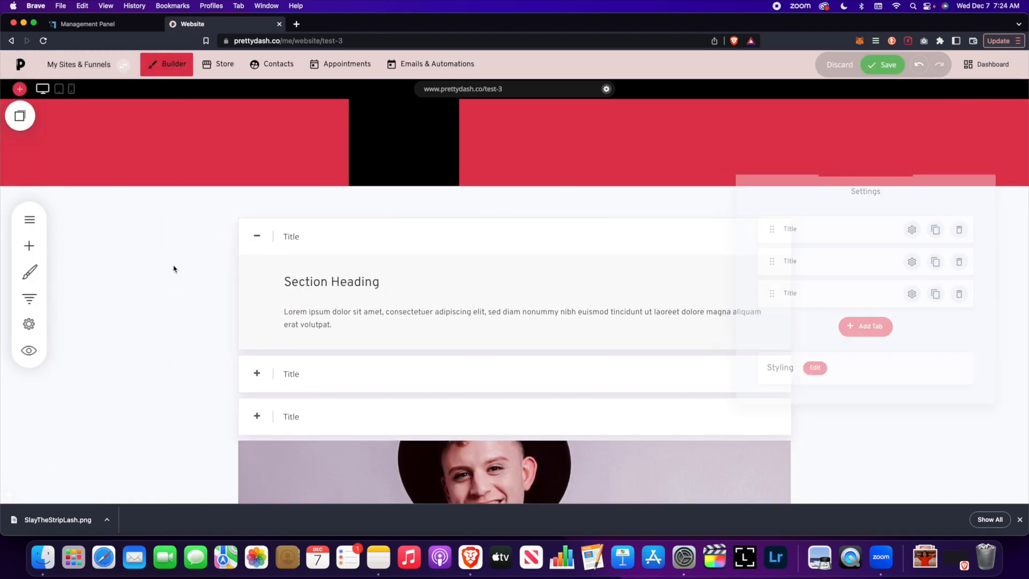
{"action": "left_click", "coordinate": [883, 65]}
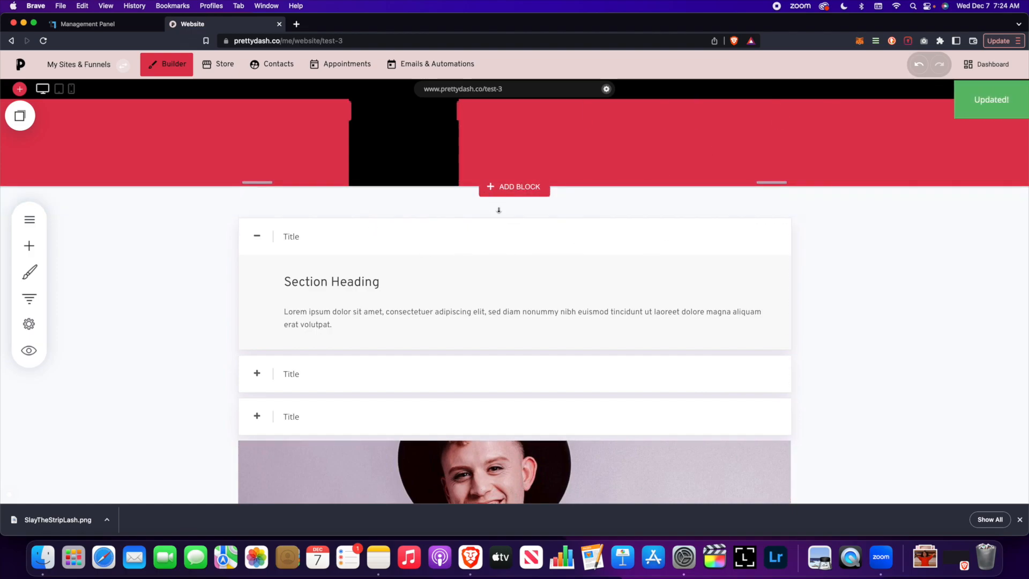
Step: Start adding a block below the portrait and browse the Hero, Call To Action, Image & Text and Texts templates
{"action": "scroll", "coordinate": [583, 408], "scroll_direction": "down", "scroll_amount": 10}
{"action": "left_click", "coordinate": [501, 420]}
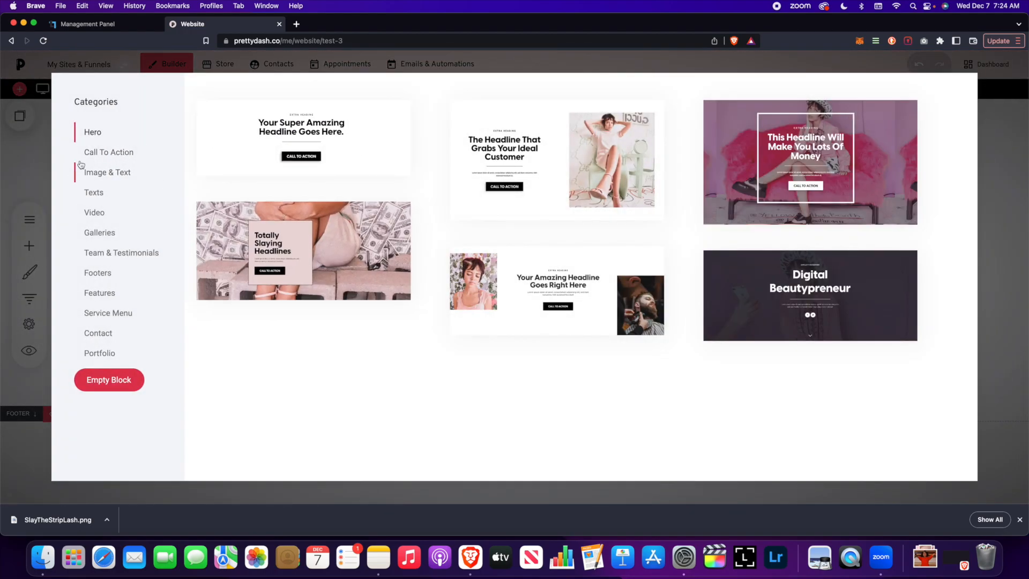
{"action": "left_click", "coordinate": [109, 152]}
{"action": "left_click", "coordinate": [100, 133]}
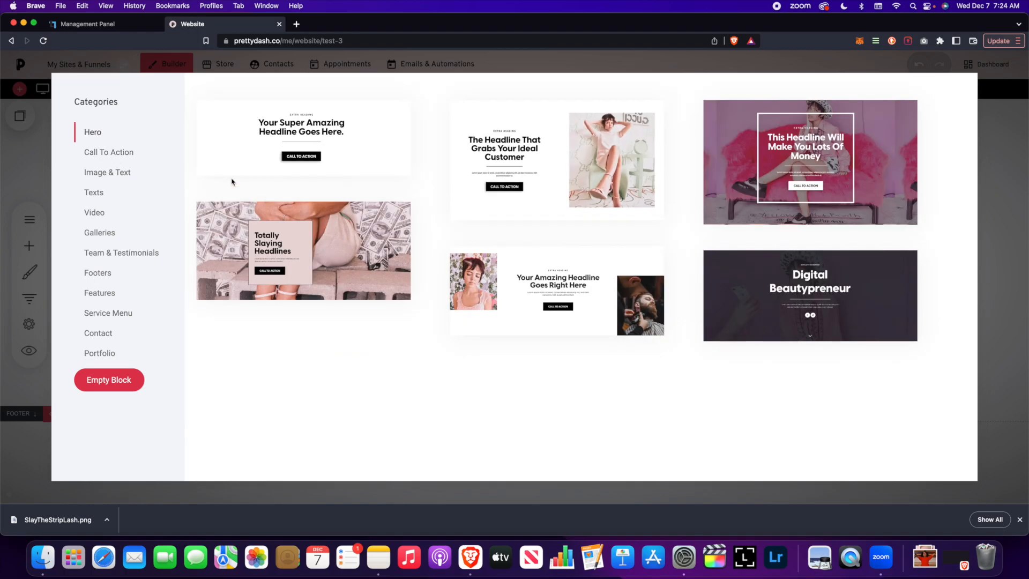
{"action": "left_click", "coordinate": [129, 151]}
{"action": "scroll", "coordinate": [589, 277], "scroll_direction": "down", "scroll_amount": 3}
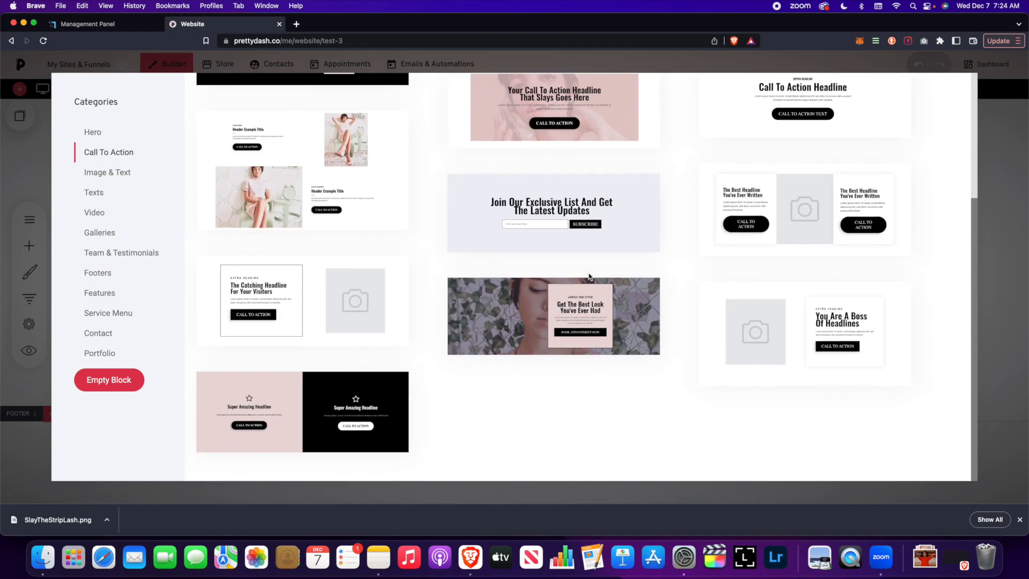
{"action": "left_click", "coordinate": [132, 174]}
{"action": "scroll", "coordinate": [410, 191], "scroll_direction": "down", "scroll_amount": 3}
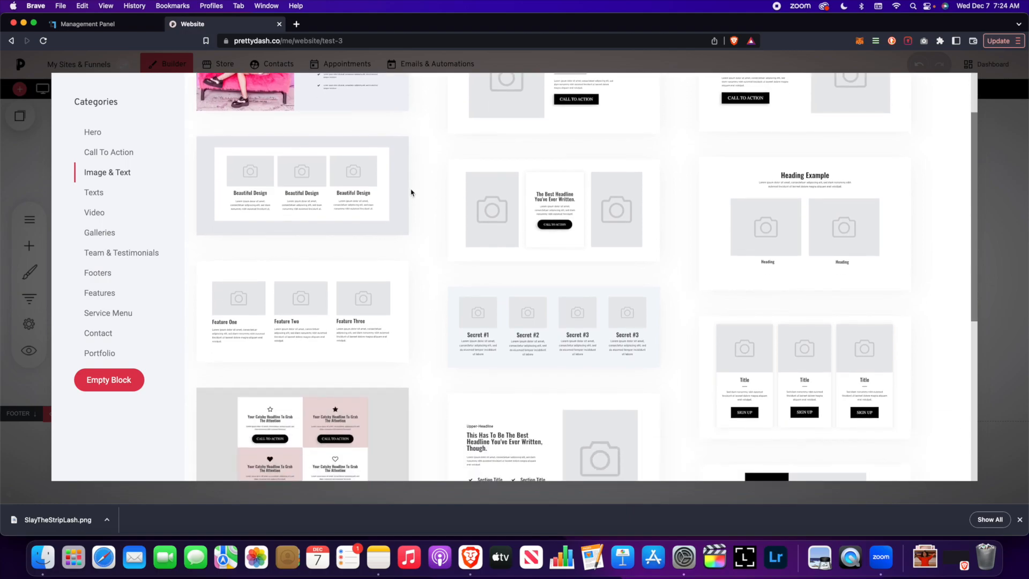
{"action": "left_click", "coordinate": [100, 195]}
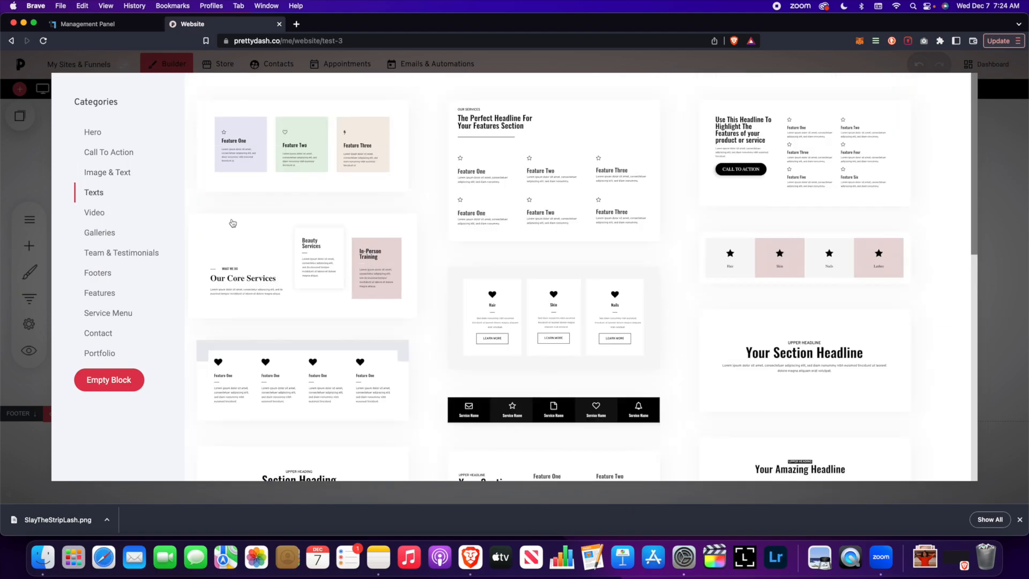
{"action": "scroll", "coordinate": [407, 222], "scroll_direction": "down", "scroll_amount": 5}
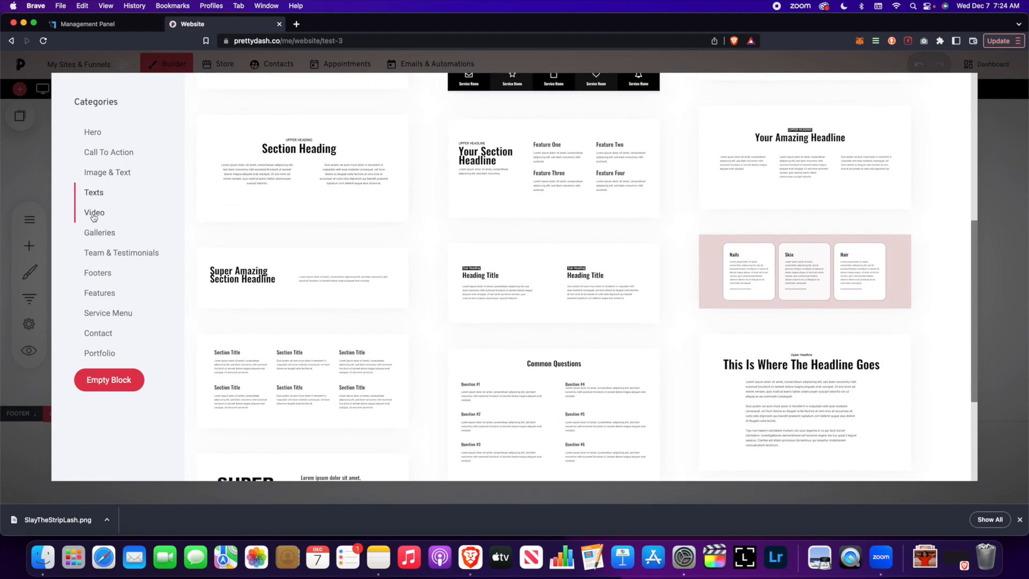
Step: Browse the remaining block template categories, including Video, Galleries, Team & Testimonials, Features, Service Menu and Portfolio
{"action": "left_click", "coordinate": [94, 214]}
{"action": "left_click", "coordinate": [111, 236]}
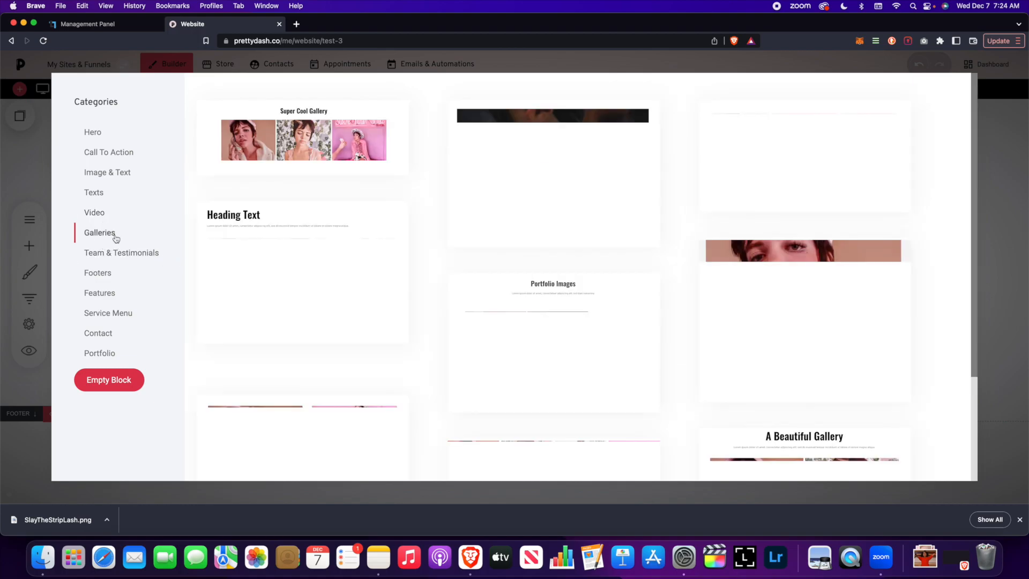
{"action": "left_click", "coordinate": [112, 255]}
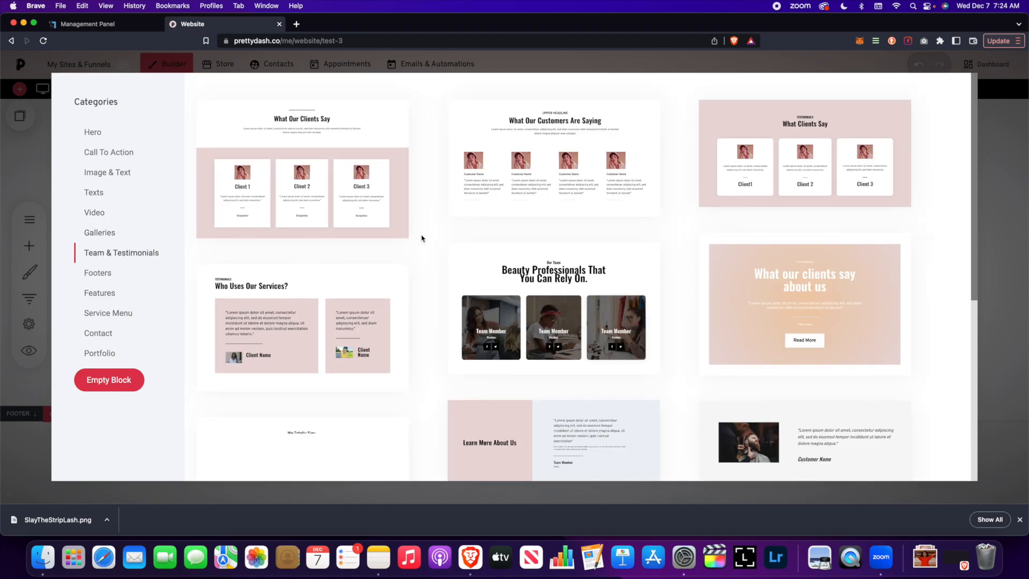
{"action": "scroll", "coordinate": [413, 238], "scroll_direction": "down", "scroll_amount": 5}
{"action": "left_click", "coordinate": [110, 278]}
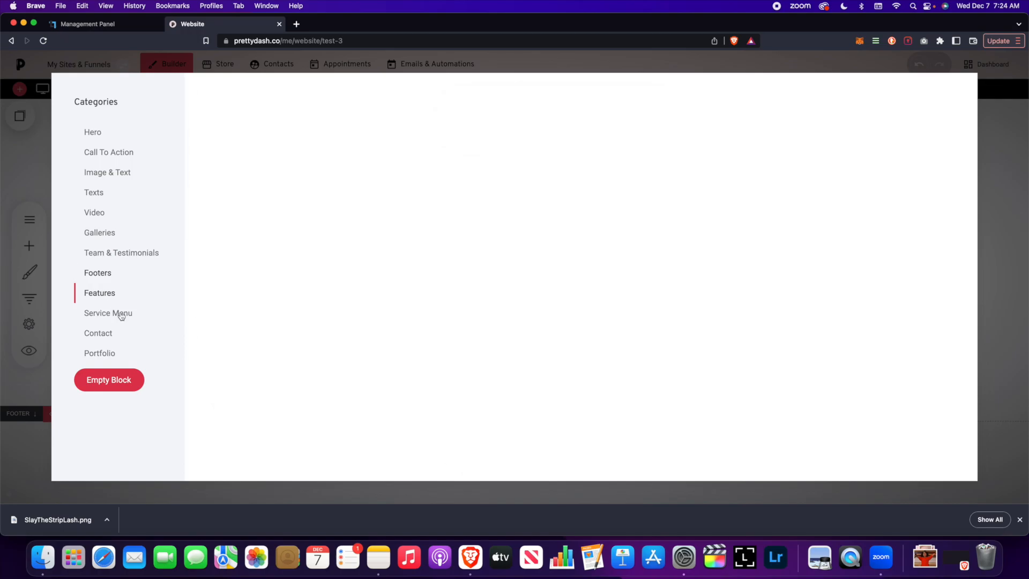
{"action": "left_click", "coordinate": [119, 313]}
{"action": "left_click", "coordinate": [129, 351]}
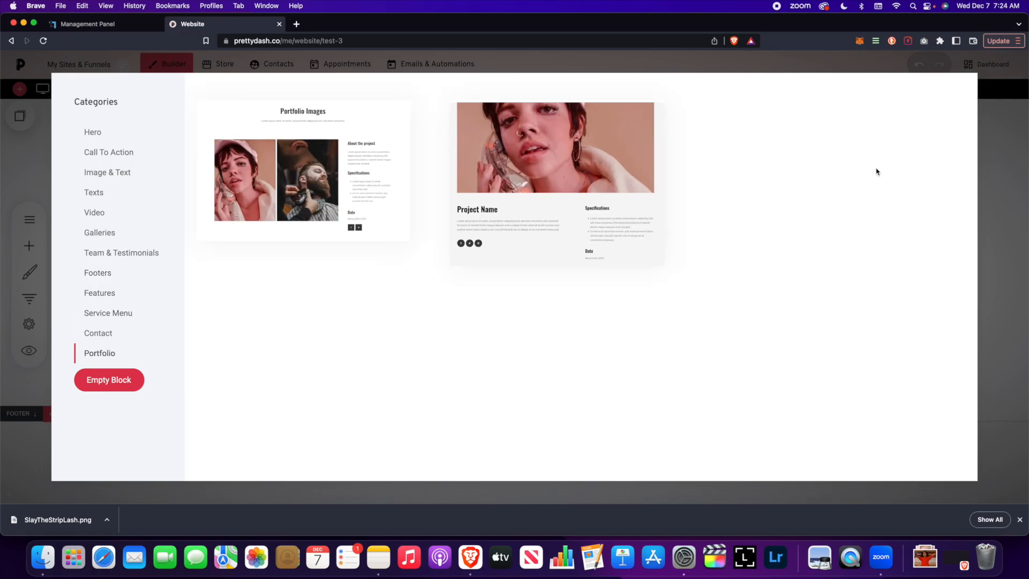
Step: Insert the Call To Action template with the "Limited Deal" headline and video below the portrait block, and save the page
{"action": "left_click", "coordinate": [110, 153]}
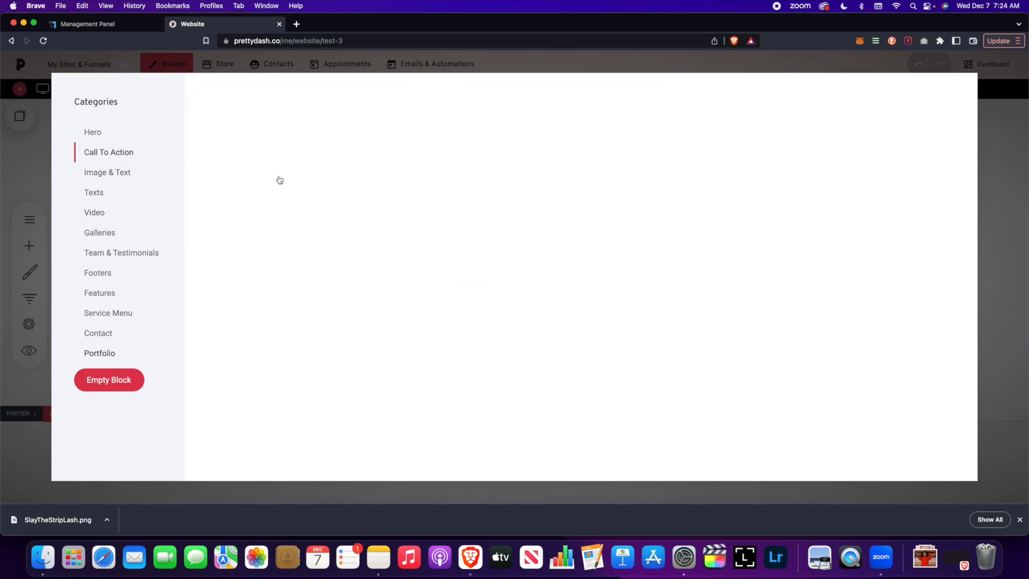
{"action": "left_click", "coordinate": [517, 169]}
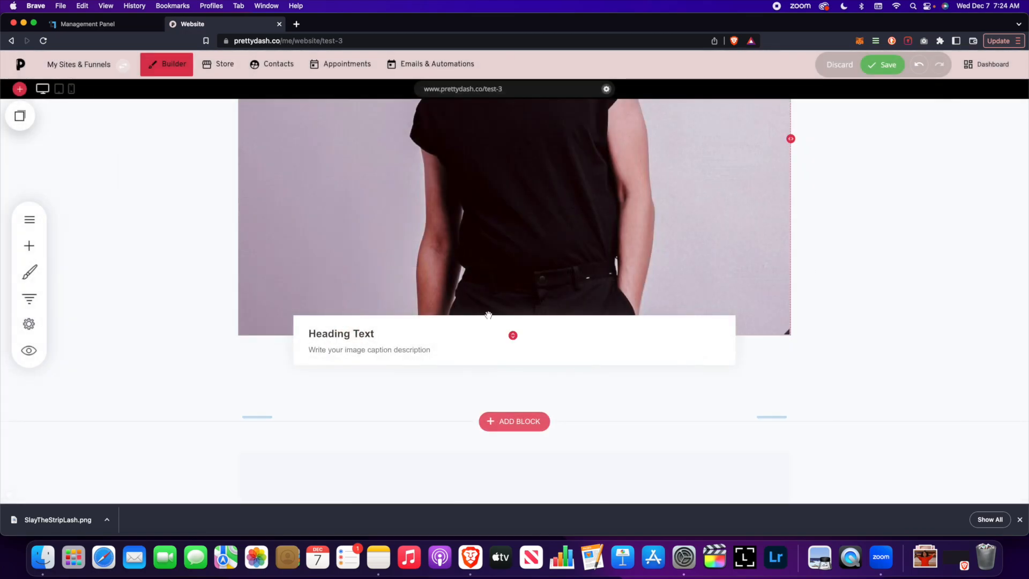
{"action": "scroll", "coordinate": [502, 300], "scroll_direction": "up", "scroll_amount": 3}
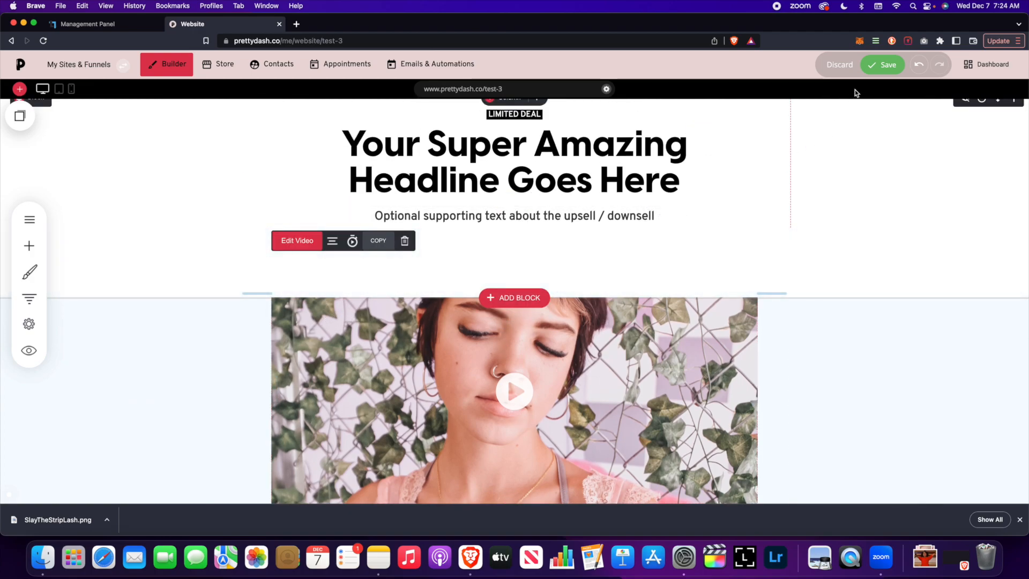
{"action": "scroll", "coordinate": [402, 282], "scroll_direction": "up", "scroll_amount": 5}
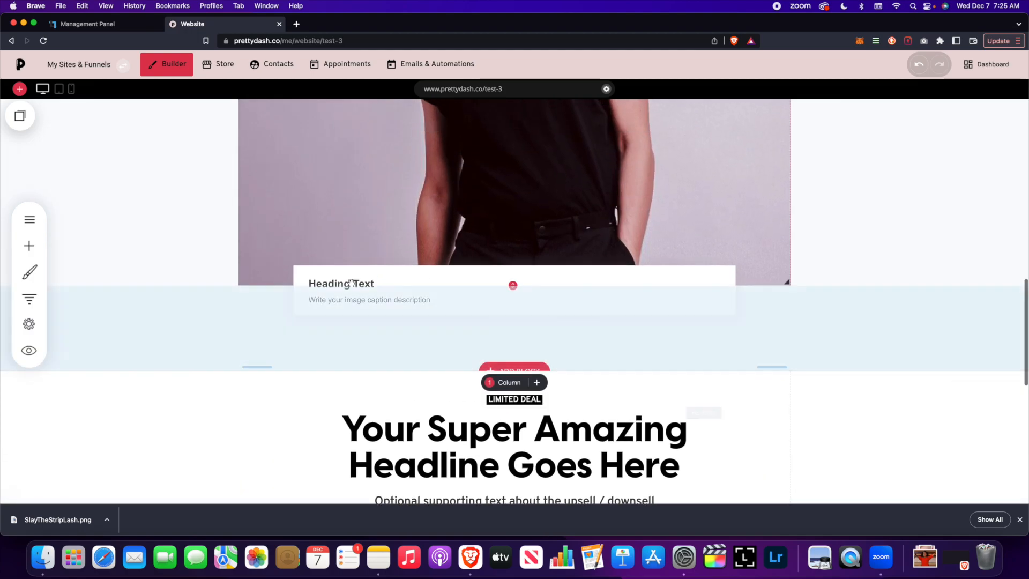
Step: Open the portrait's image settings to review its stretch, shadow and caption options, and close them unchanged
{"action": "scroll", "coordinate": [349, 283], "scroll_direction": "up", "scroll_amount": 6}
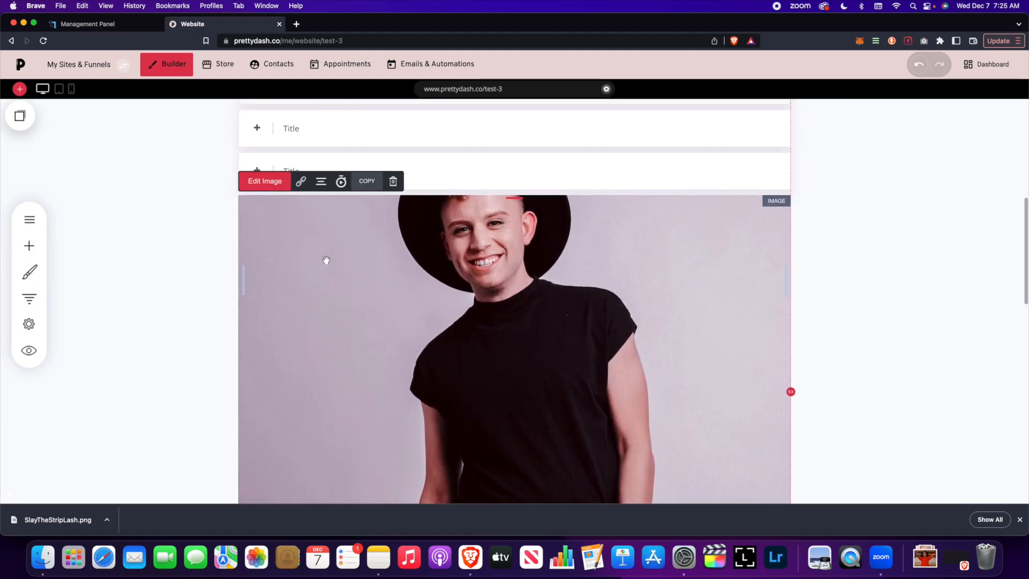
{"action": "left_click", "coordinate": [271, 181]}
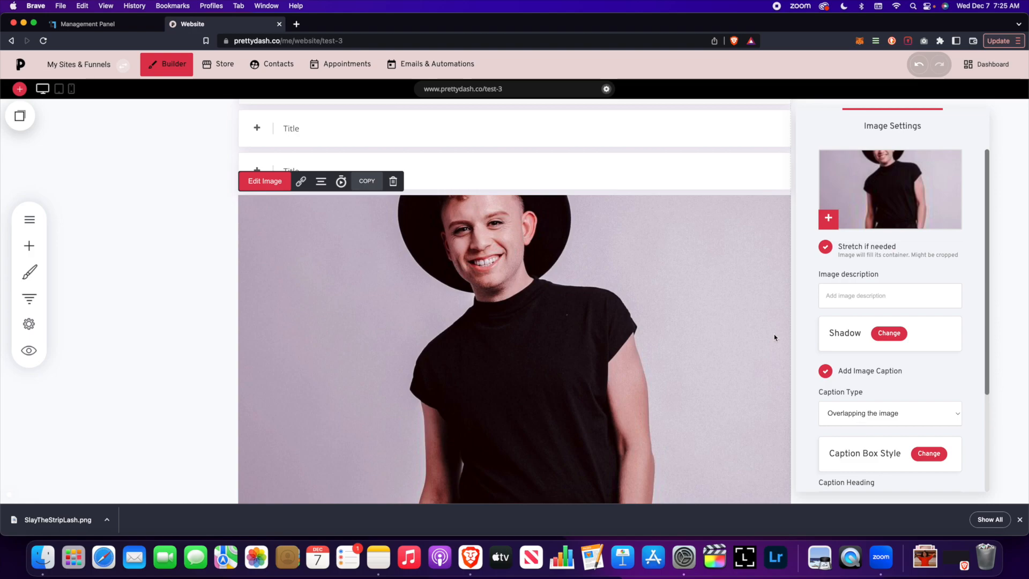
{"action": "left_click", "coordinate": [516, 329]}
{"action": "scroll", "coordinate": [476, 332], "scroll_direction": "down", "scroll_amount": 12}
{"action": "scroll", "coordinate": [474, 326], "scroll_direction": "up", "scroll_amount": 15}
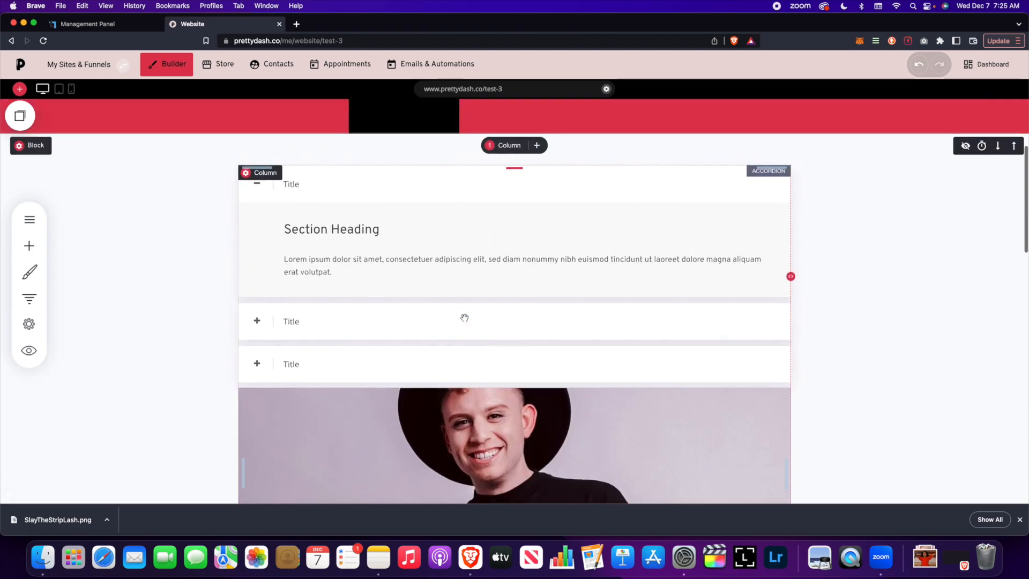
Step: Open the accordion's settings and view the editing options of its first tab
{"action": "left_click", "coordinate": [311, 209]}
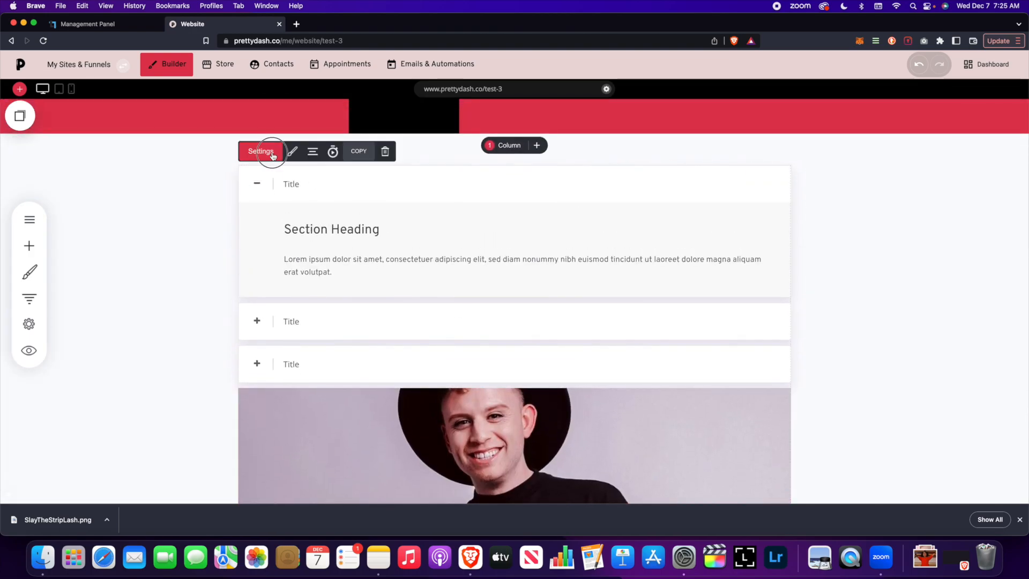
{"action": "left_click", "coordinate": [273, 155]}
{"action": "left_click_drag", "start_coordinate": [850, 134], "coordinate": [869, 118]}
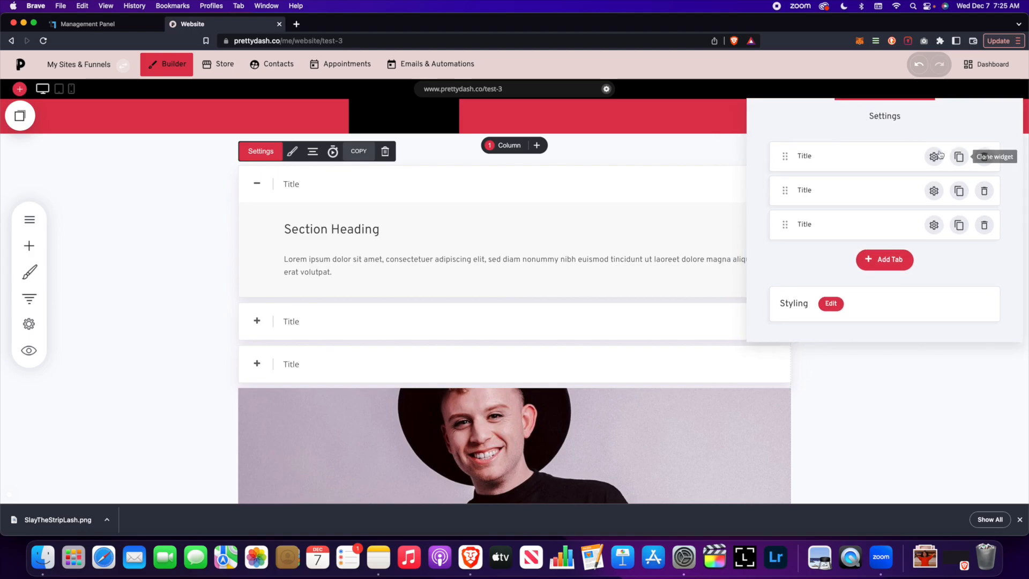
{"action": "left_click", "coordinate": [933, 156]}
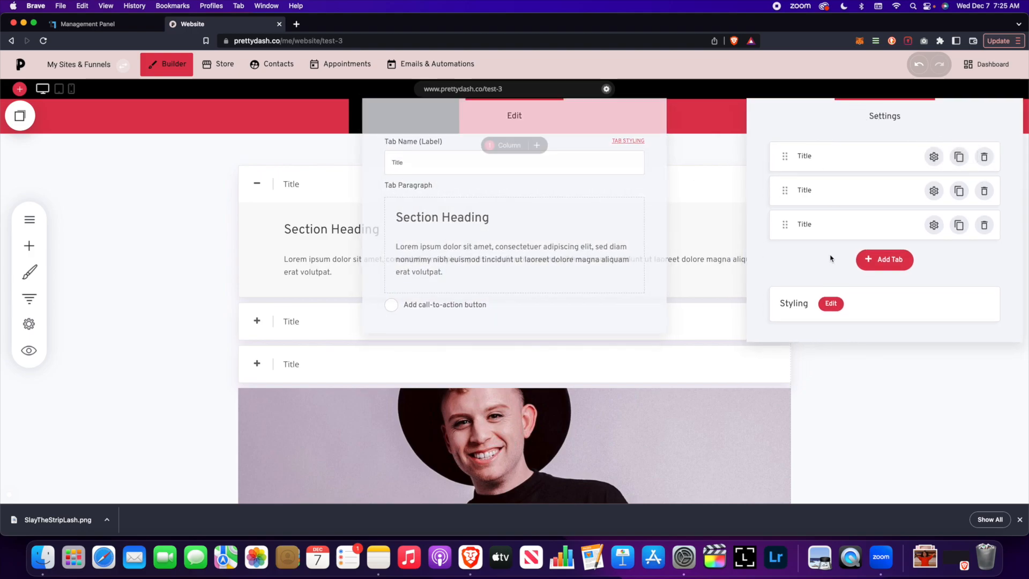
Step: Set the accordion's style to Style 2 in its styling options and save the page
{"action": "left_click", "coordinate": [830, 303]}
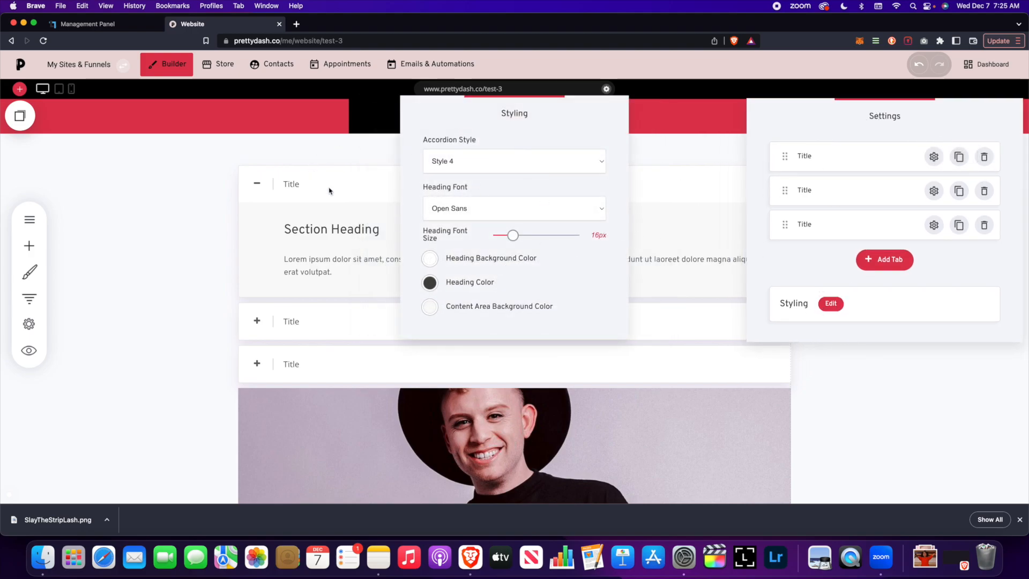
{"action": "left_click", "coordinate": [493, 156]}
{"action": "left_click", "coordinate": [485, 153]}
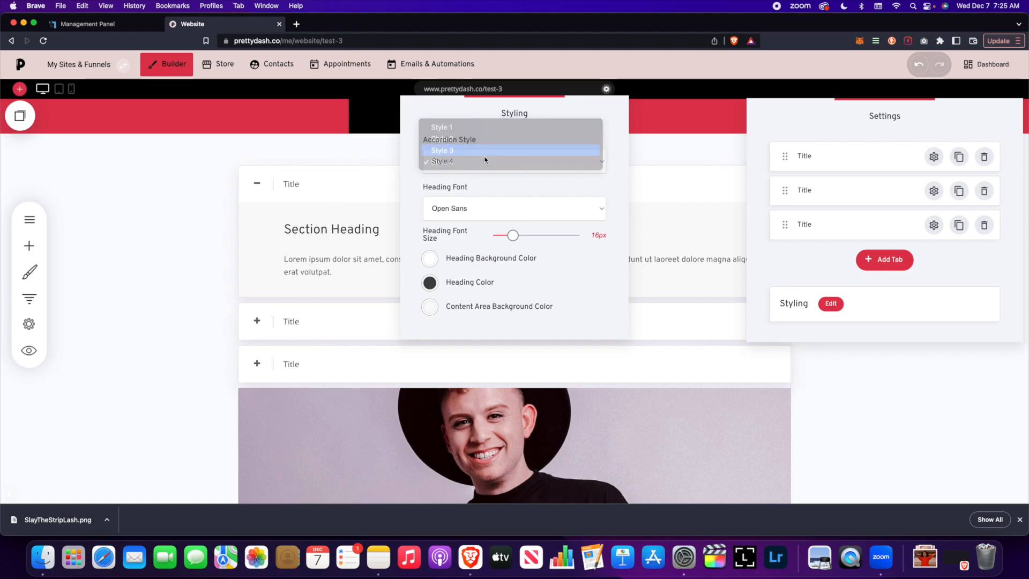
{"action": "left_click", "coordinate": [485, 164]}
{"action": "left_click", "coordinate": [481, 150]}
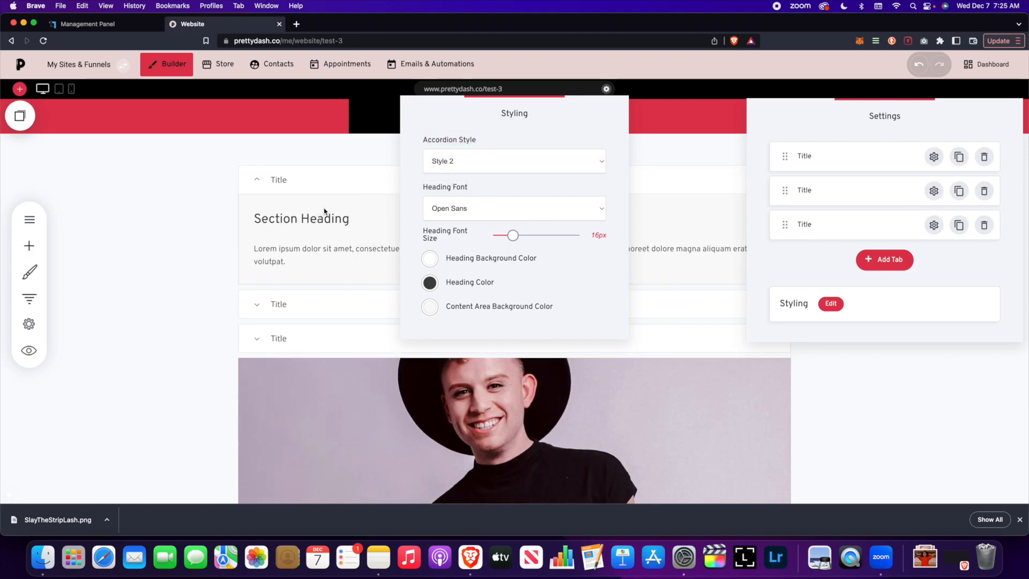
{"action": "left_click", "coordinate": [303, 178]}
{"action": "scroll", "coordinate": [407, 252], "scroll_direction": "down", "scroll_amount": 10}
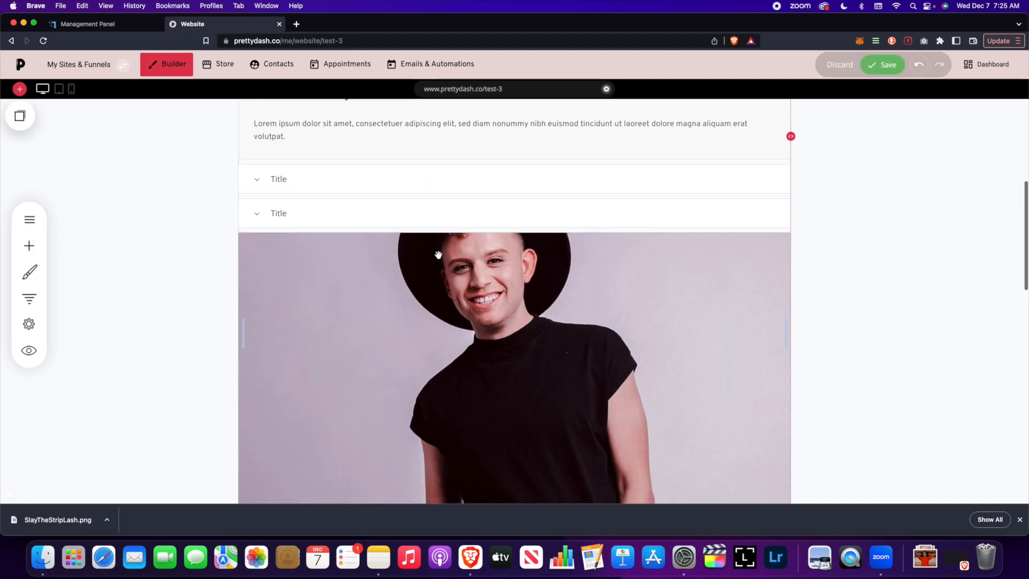
{"action": "scroll", "coordinate": [438, 255], "scroll_direction": "down", "scroll_amount": 2}
{"action": "scroll", "coordinate": [716, 158], "scroll_direction": "up", "scroll_amount": 10}
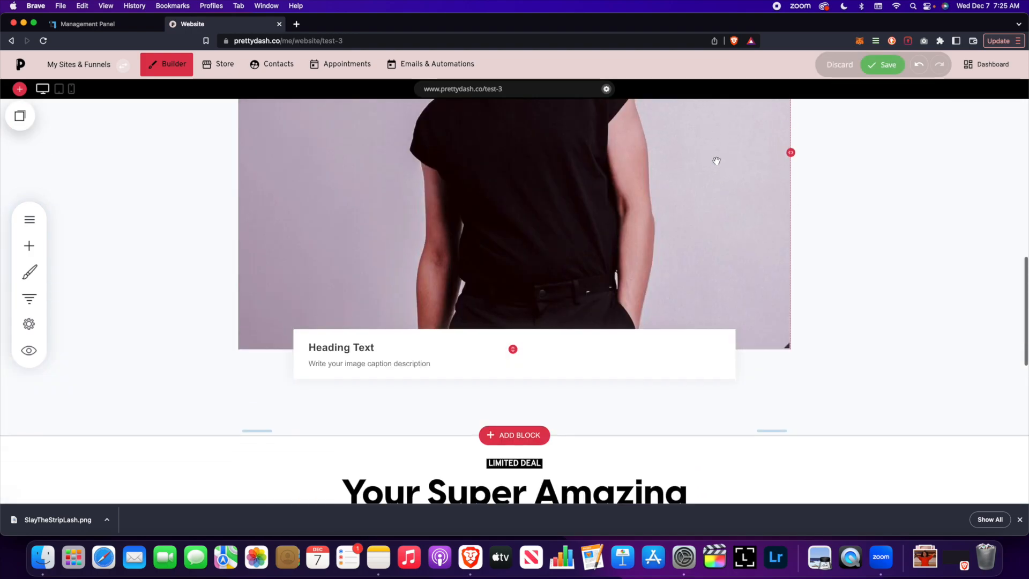
{"action": "scroll", "coordinate": [716, 162], "scroll_direction": "up", "scroll_amount": 3}
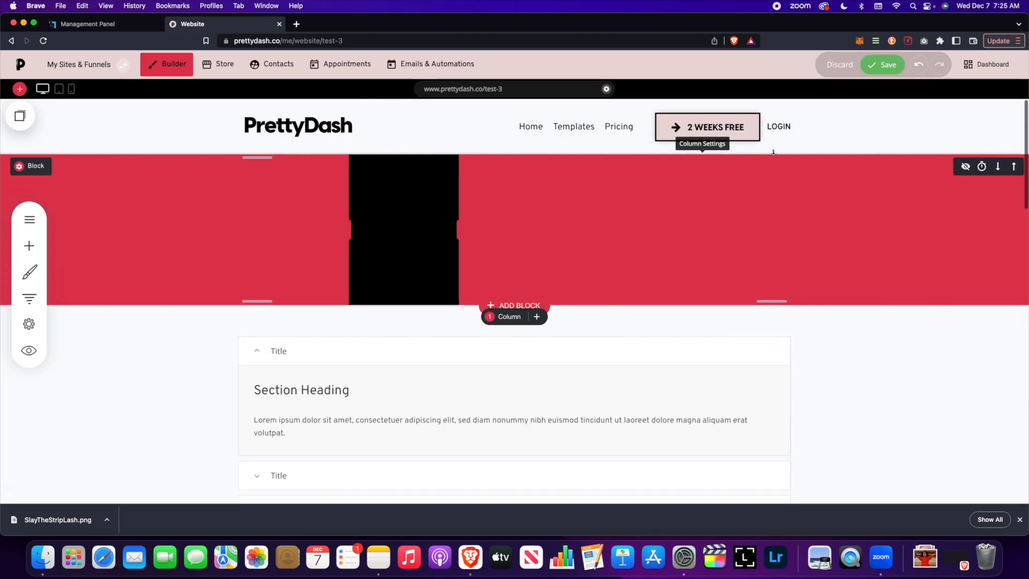
{"action": "left_click", "coordinate": [872, 70]}
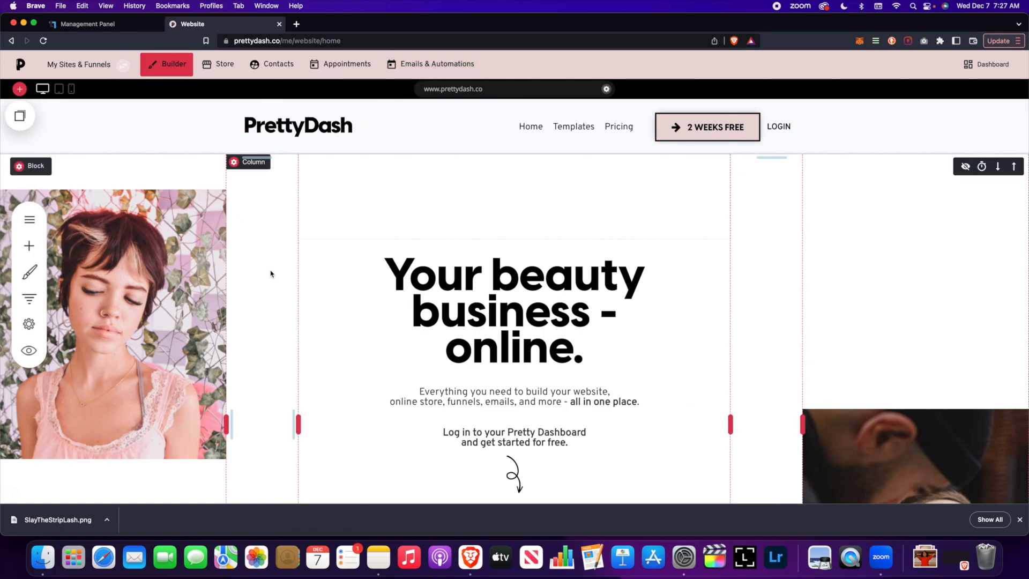
Step: View the site's list of pages and the list of funnels from the home page, closing each one
{"action": "left_click", "coordinate": [29, 219]}
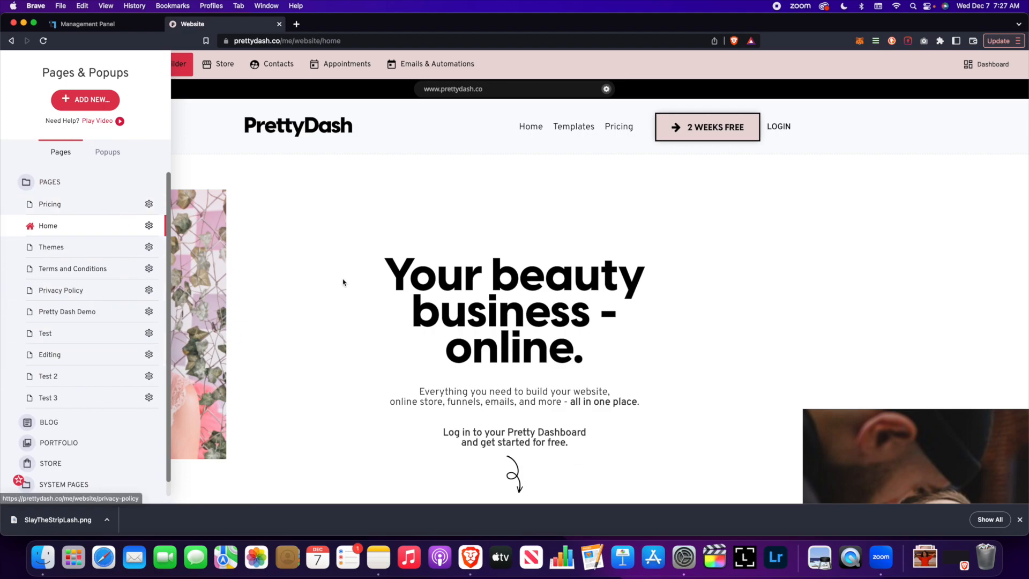
{"action": "left_click", "coordinate": [349, 280]}
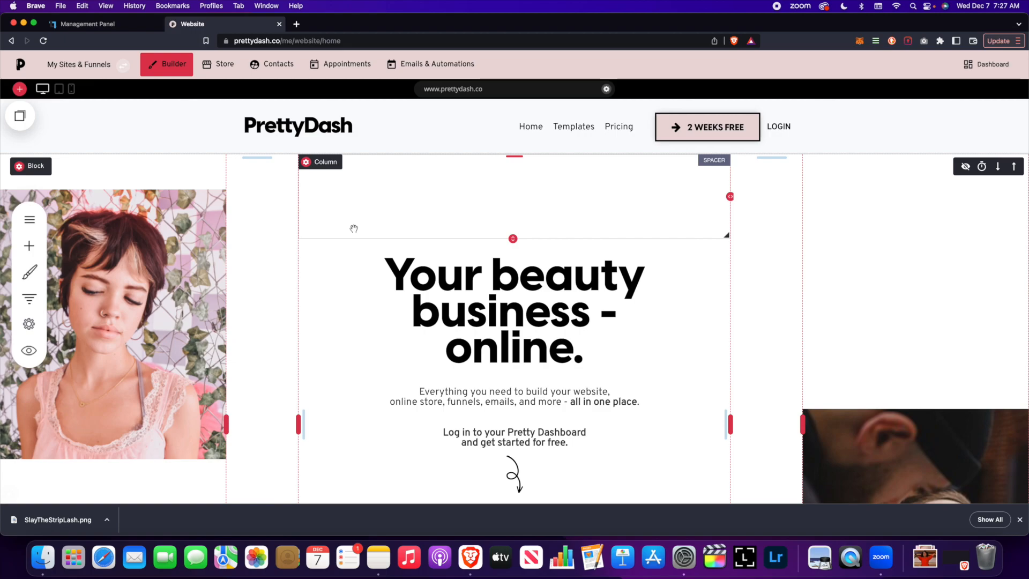
{"action": "left_click", "coordinate": [123, 65]}
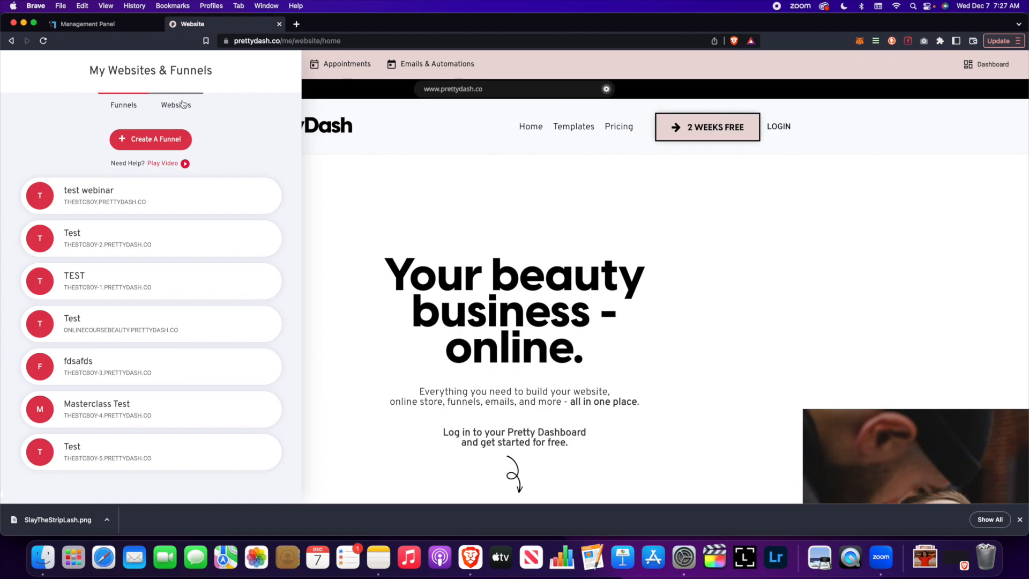
{"action": "left_click", "coordinate": [423, 184]}
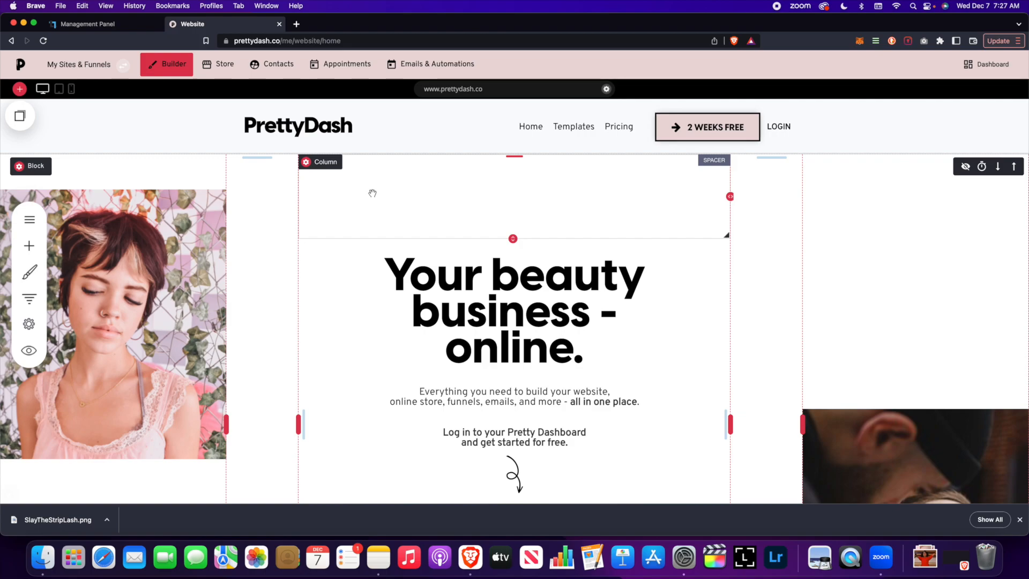
Step: Inspect the link options of the START NOW button, cancel without changes, and view the list of funnels again
{"action": "scroll", "coordinate": [346, 227], "scroll_direction": "down", "scroll_amount": 5}
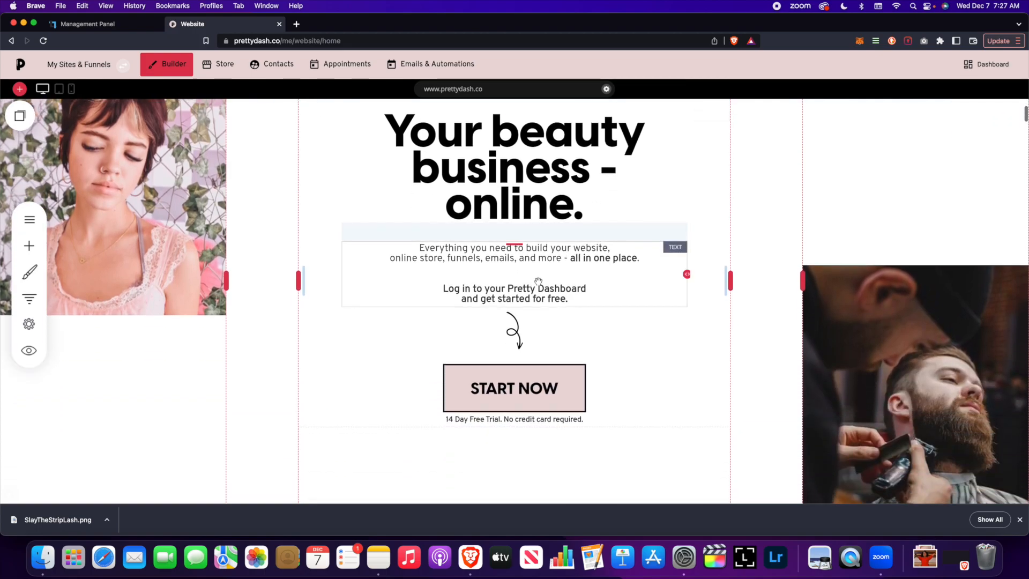
{"action": "left_click", "coordinate": [508, 386]}
{"action": "left_click", "coordinate": [339, 352]}
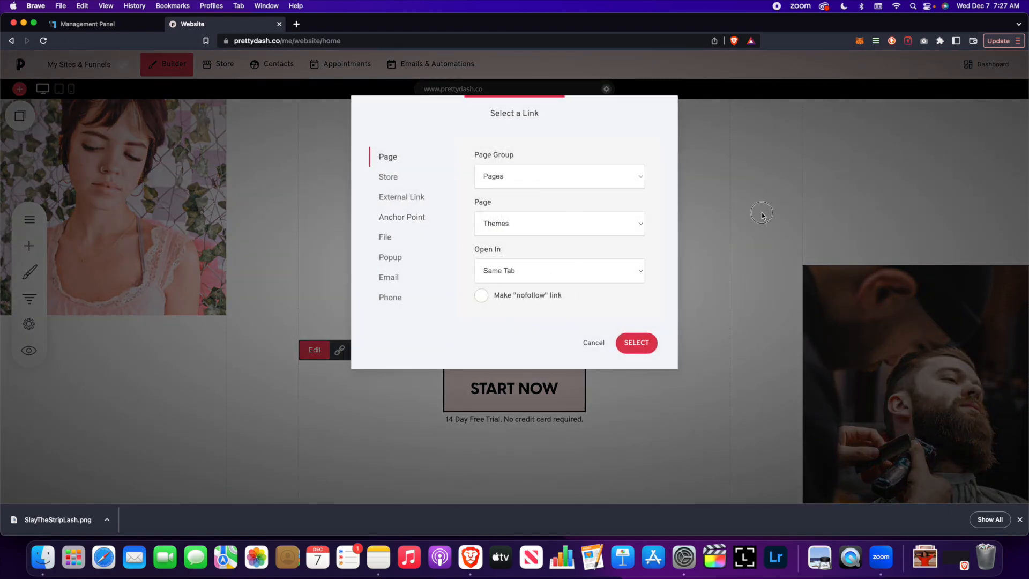
{"action": "left_click", "coordinate": [595, 342]}
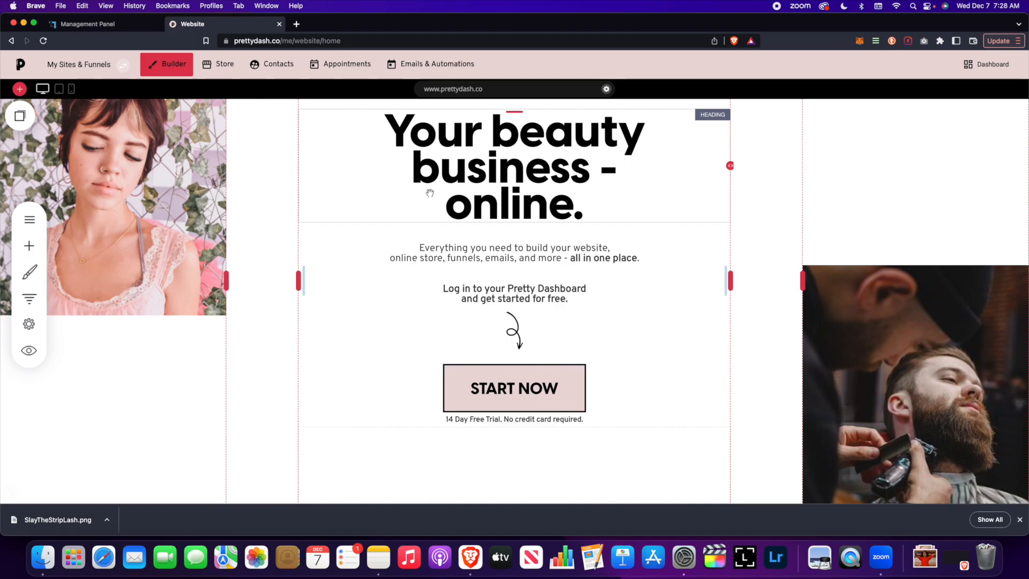
{"action": "left_click", "coordinate": [111, 71]}
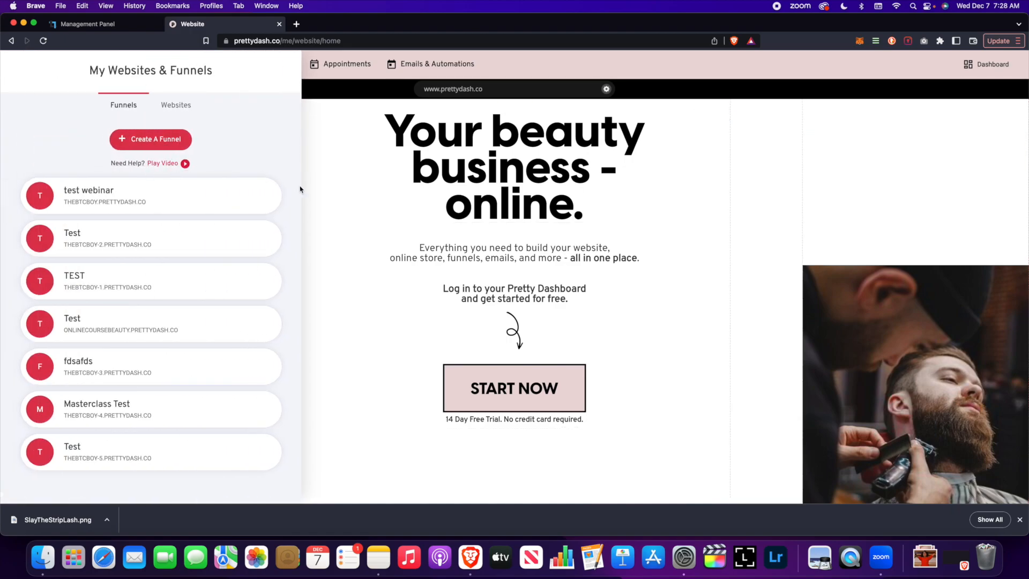
{"action": "left_click", "coordinate": [335, 190]}
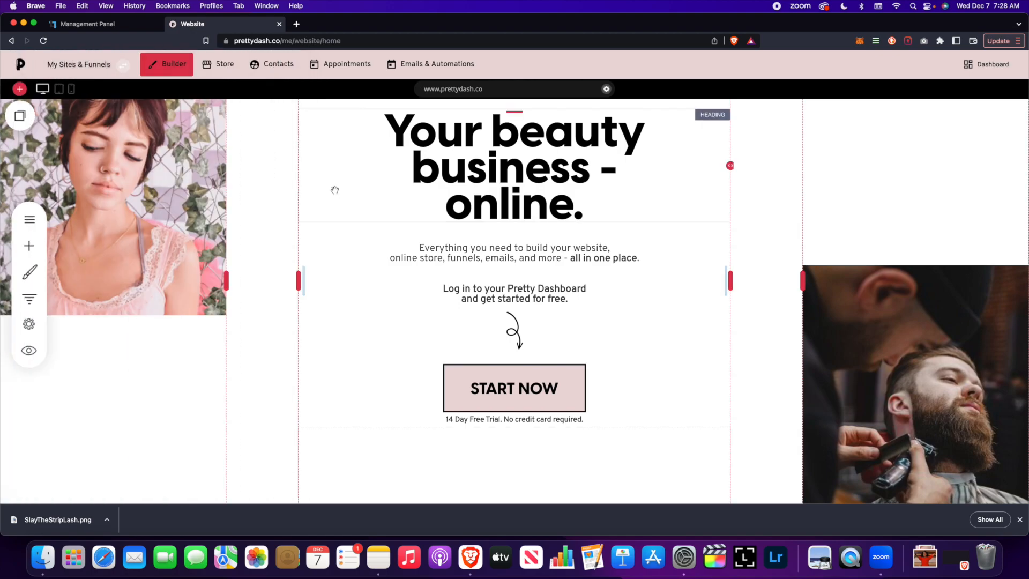